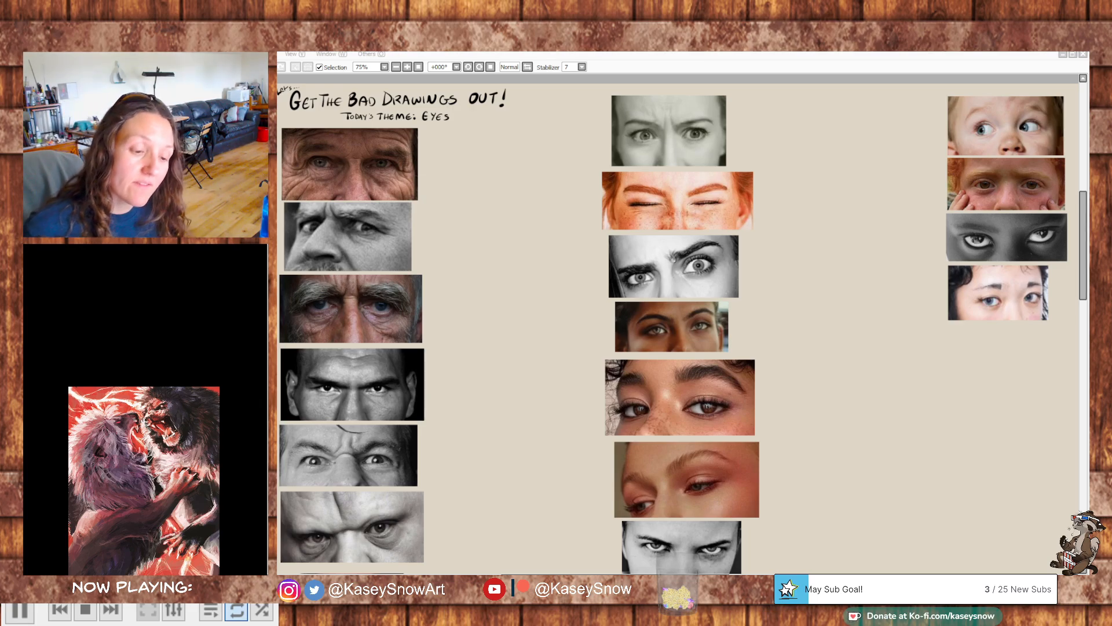
{"action": "left_click", "coordinate": [844, 56]}
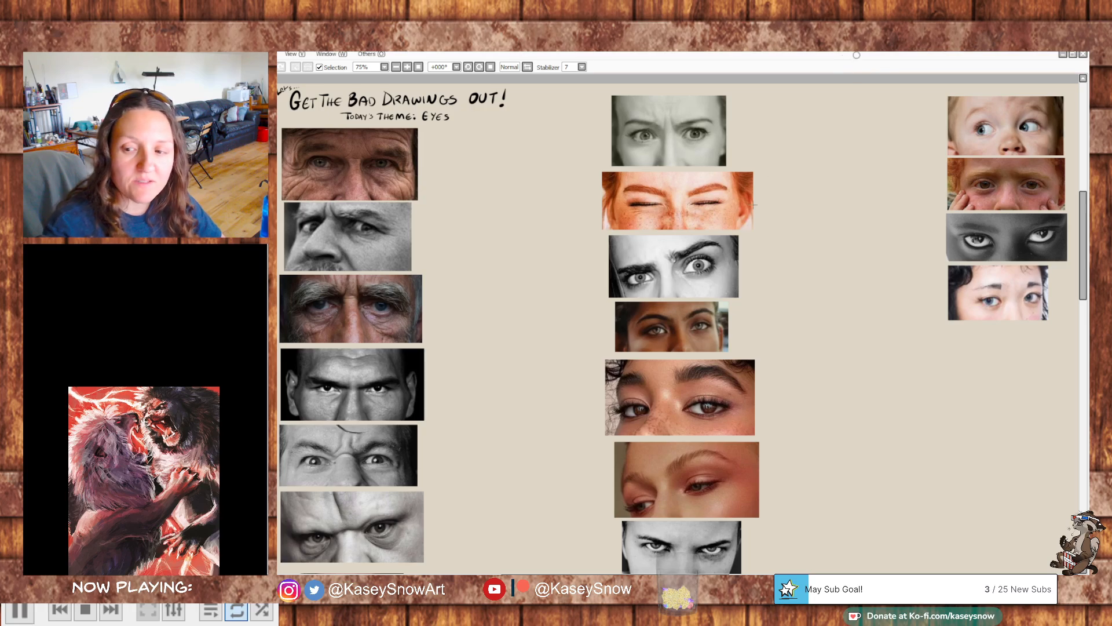
{"action": "mouse_move", "coordinate": [840, 304]}
{"action": "left_mouse_down"}
{"action": "mouse_move", "coordinate": [842, 291]}
{"action": "mouse_move", "coordinate": [824, 309]}
{"action": "left_mouse_up"}
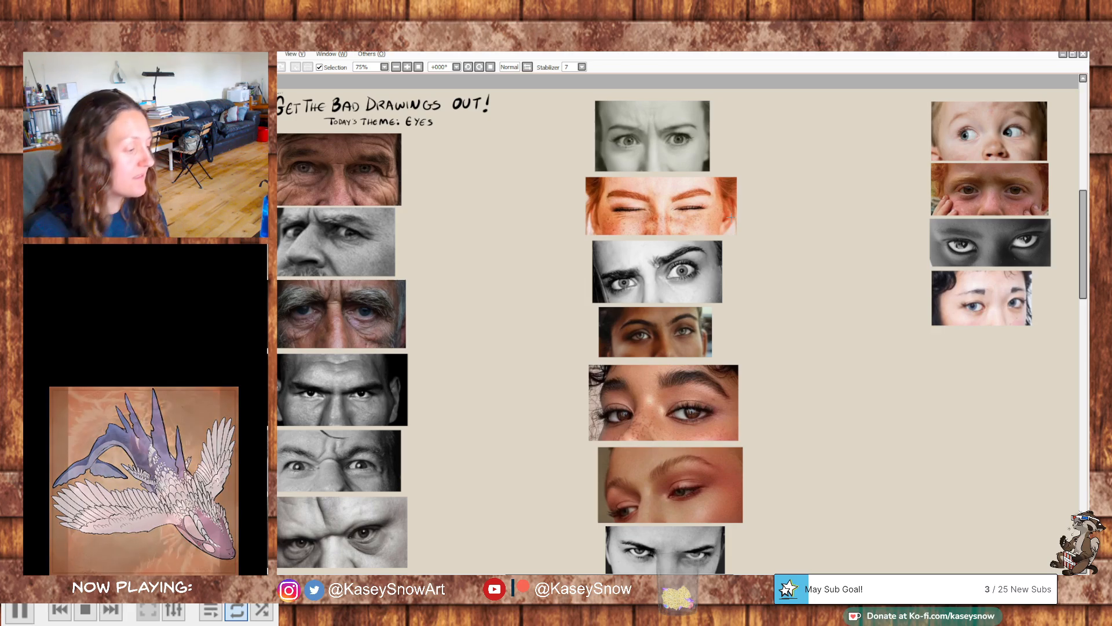
{"action": "mouse_move", "coordinate": [887, 317]}
{"action": "left_mouse_down"}
{"action": "mouse_move", "coordinate": [943, 330]}
{"action": "mouse_move", "coordinate": [900, 317]}
{"action": "left_mouse_up"}
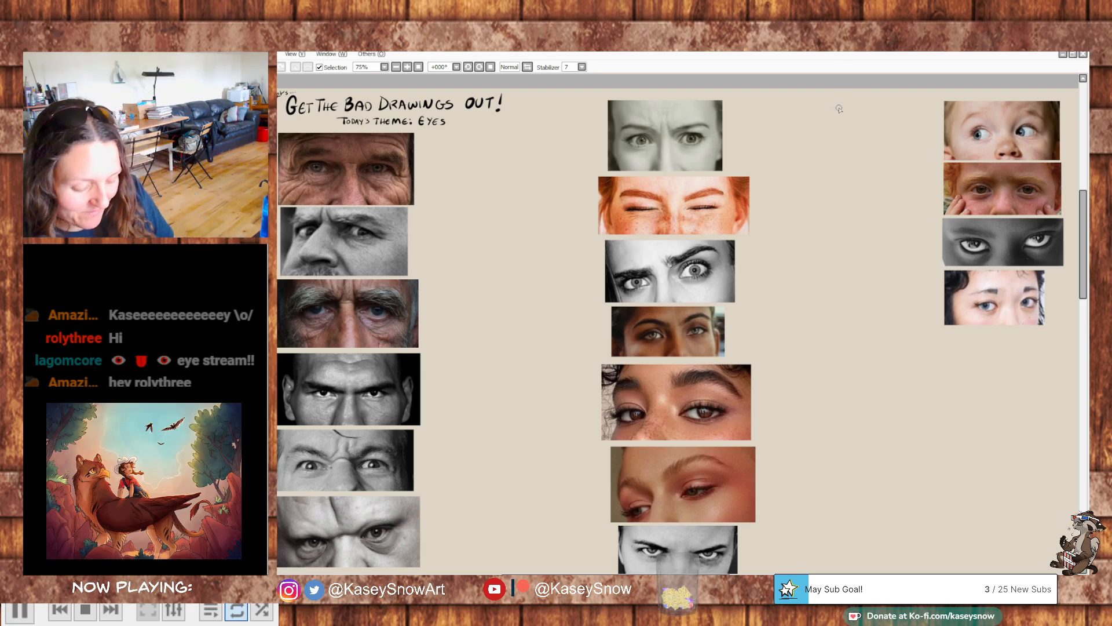
- Sketch a light almond-shaped eye outline beside the top reference photo in the first column, with the canvas at 100% zoom
{"action": "scroll", "coordinate": [838, 108], "scroll_direction": "up", "scroll_amount": 1}
{"action": "left_click_drag", "start_coordinate": [533, 252], "coordinate": [869, 251]}
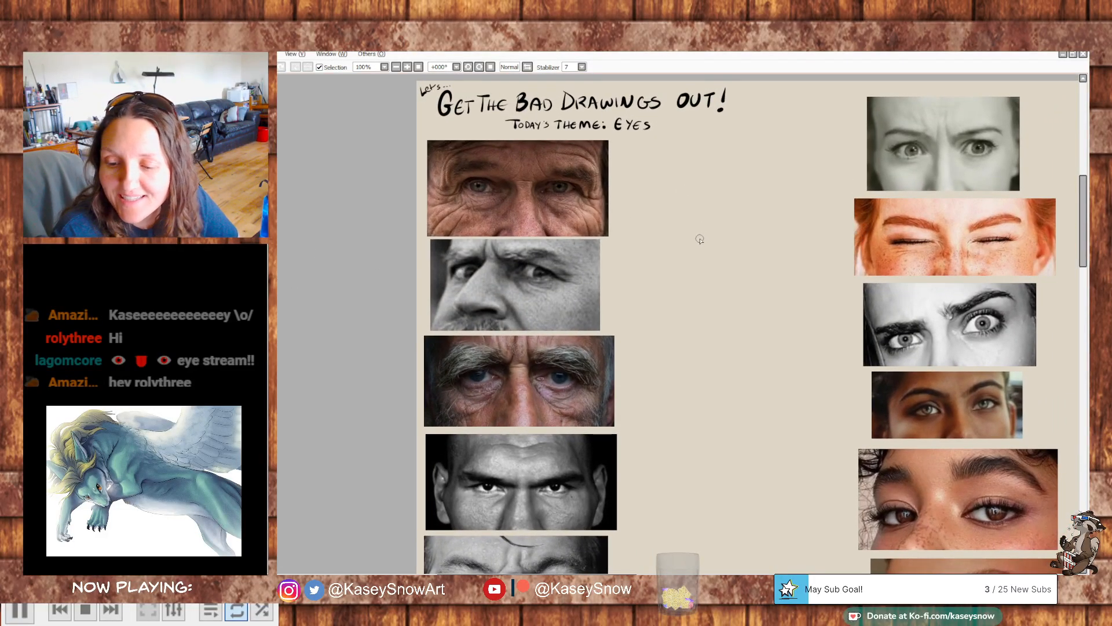
{"action": "mouse_move", "coordinate": [732, 212]}
{"action": "left_mouse_down"}
{"action": "mouse_move", "coordinate": [710, 237]}
{"action": "mouse_move", "coordinate": [664, 239]}
{"action": "left_mouse_up"}
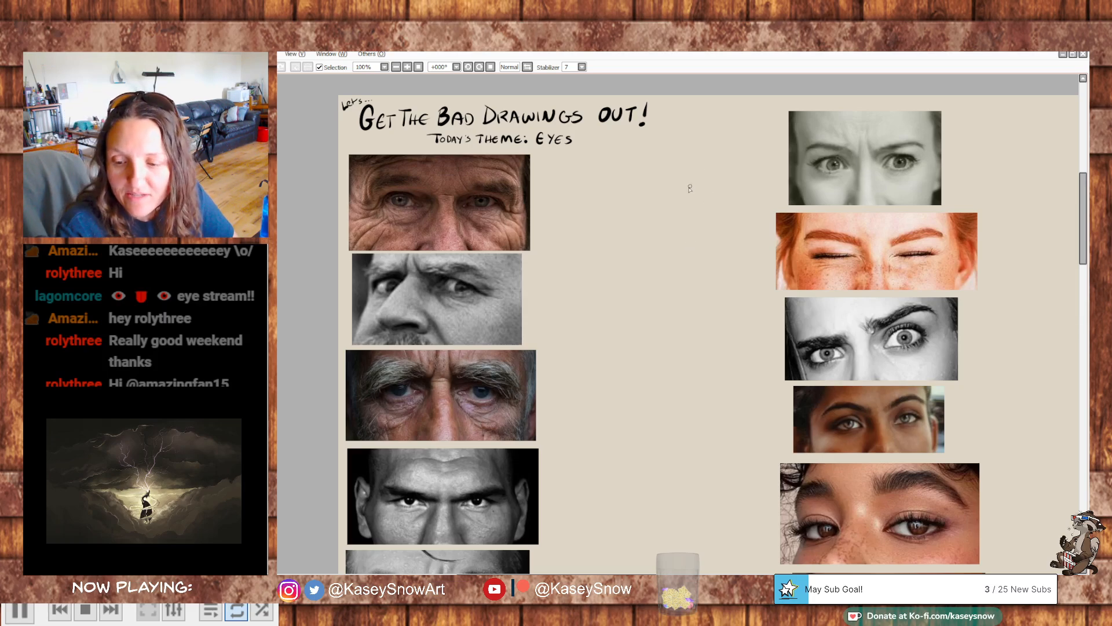
{"action": "scroll", "coordinate": [660, 255], "scroll_direction": "up", "scroll_amount": 1}
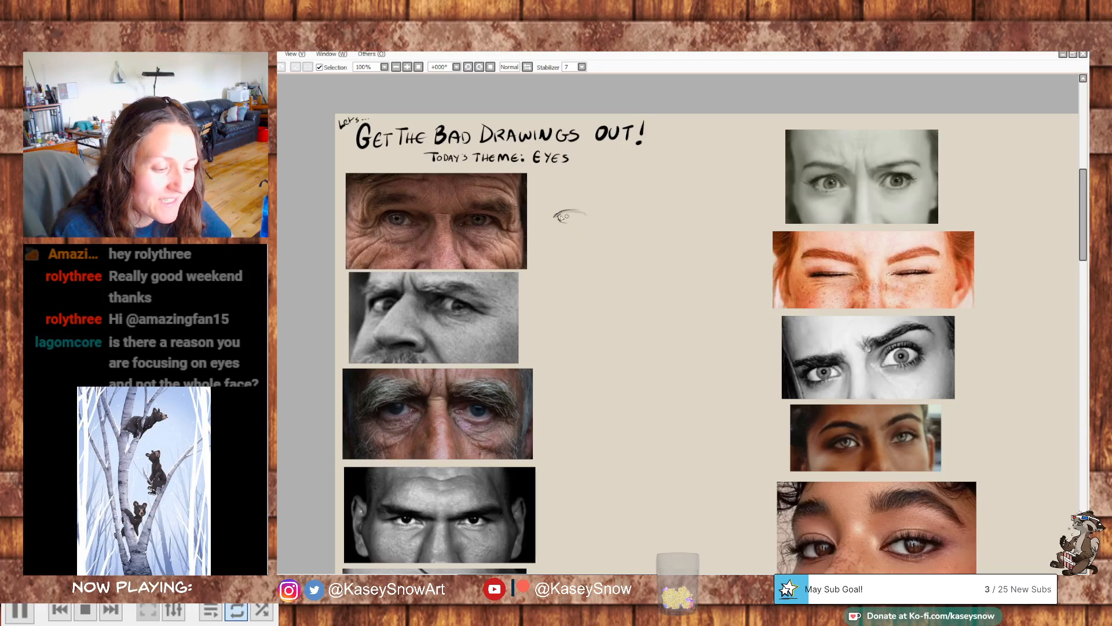
{"action": "left_click_drag", "start_coordinate": [555, 219], "coordinate": [588, 220]}
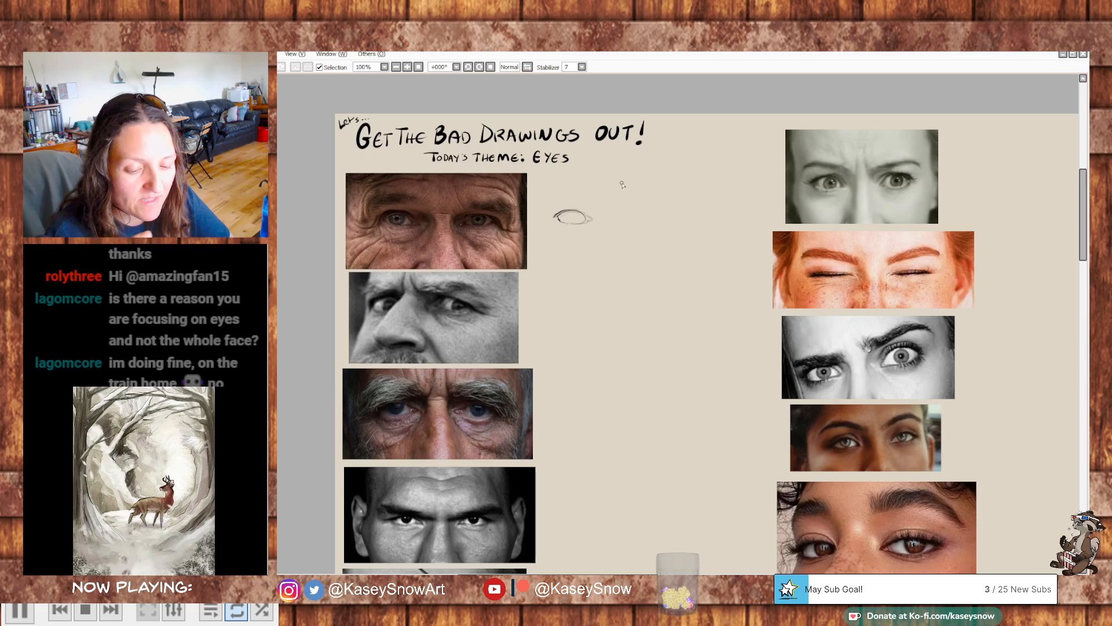
- Look over the eye reference photos in all three columns of the canvas
{"action": "mouse_move", "coordinate": [864, 392]}
{"action": "left_mouse_down"}
{"action": "mouse_move", "coordinate": [832, 373]}
{"action": "mouse_move", "coordinate": [807, 223]}
{"action": "left_mouse_up"}
{"action": "mouse_move", "coordinate": [791, 352]}
{"action": "left_mouse_down"}
{"action": "mouse_move", "coordinate": [869, 230]}
{"action": "mouse_move", "coordinate": [850, 195]}
{"action": "left_mouse_up"}
{"action": "left_click_drag", "start_coordinate": [920, 212], "coordinate": [825, 195]}
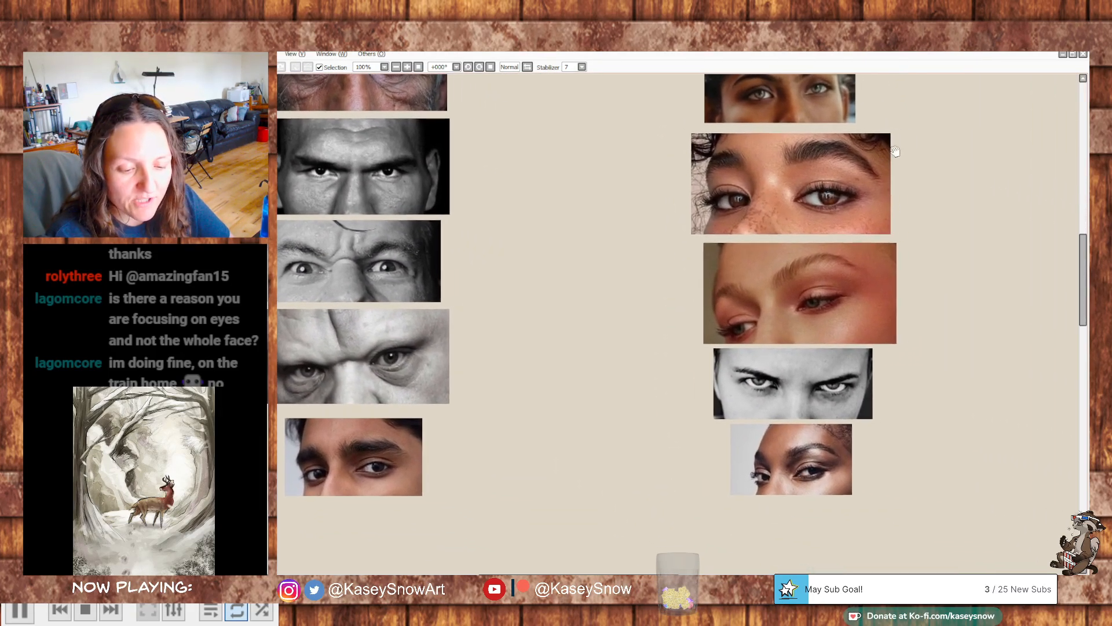
{"action": "left_click_drag", "start_coordinate": [993, 172], "coordinate": [874, 265]}
{"action": "left_click_drag", "start_coordinate": [921, 172], "coordinate": [575, 305]}
{"action": "left_click_drag", "start_coordinate": [766, 203], "coordinate": [766, 288]}
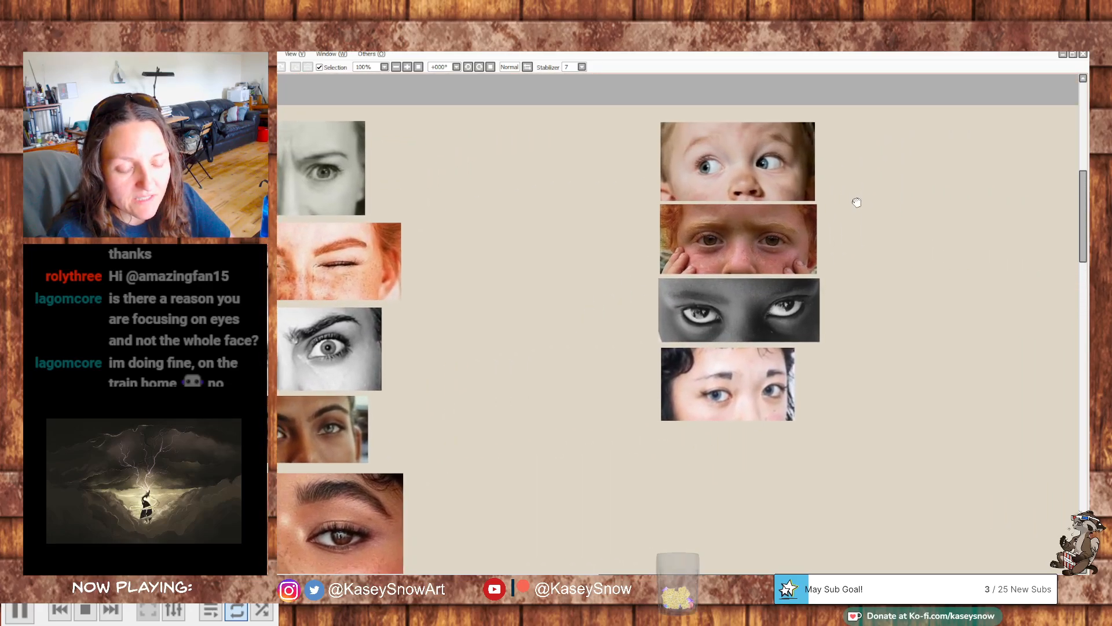
{"action": "left_click_drag", "start_coordinate": [871, 182], "coordinate": [940, 174]}
{"action": "left_click_drag", "start_coordinate": [497, 384], "coordinate": [409, 399]}
{"action": "left_click_drag", "start_coordinate": [538, 324], "coordinate": [577, 315]}
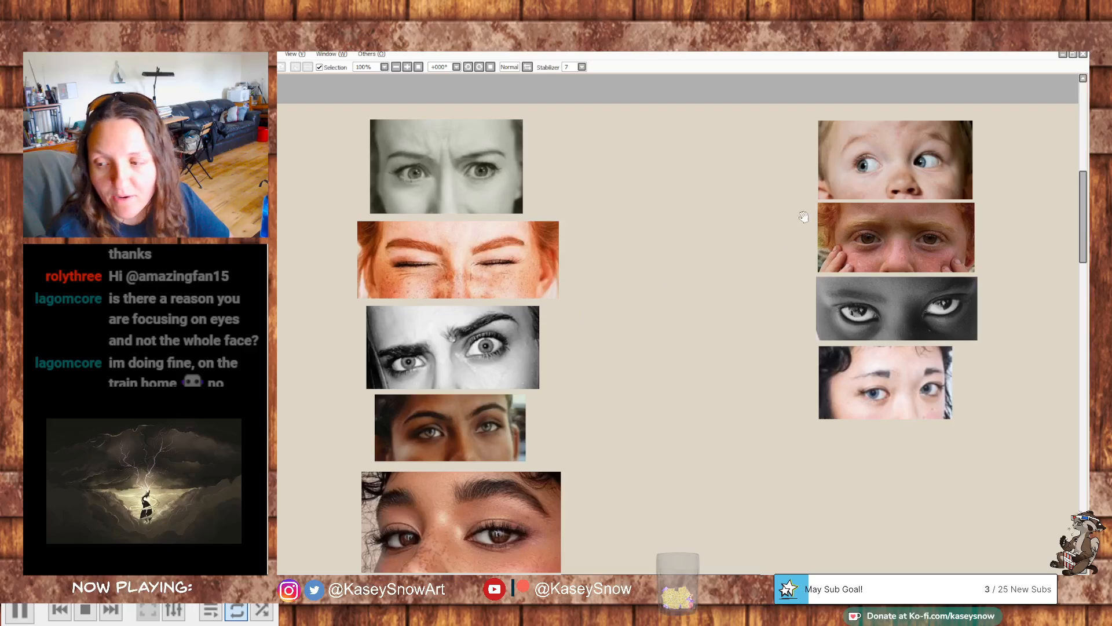
{"action": "mouse_move", "coordinate": [497, 382]}
{"action": "left_mouse_down"}
{"action": "mouse_move", "coordinate": [759, 285]}
{"action": "mouse_move", "coordinate": [828, 301]}
{"action": "left_mouse_up"}
{"action": "mouse_move", "coordinate": [652, 222]}
{"action": "left_mouse_down"}
{"action": "mouse_move", "coordinate": [742, 276]}
{"action": "mouse_move", "coordinate": [720, 272]}
{"action": "left_mouse_up"}
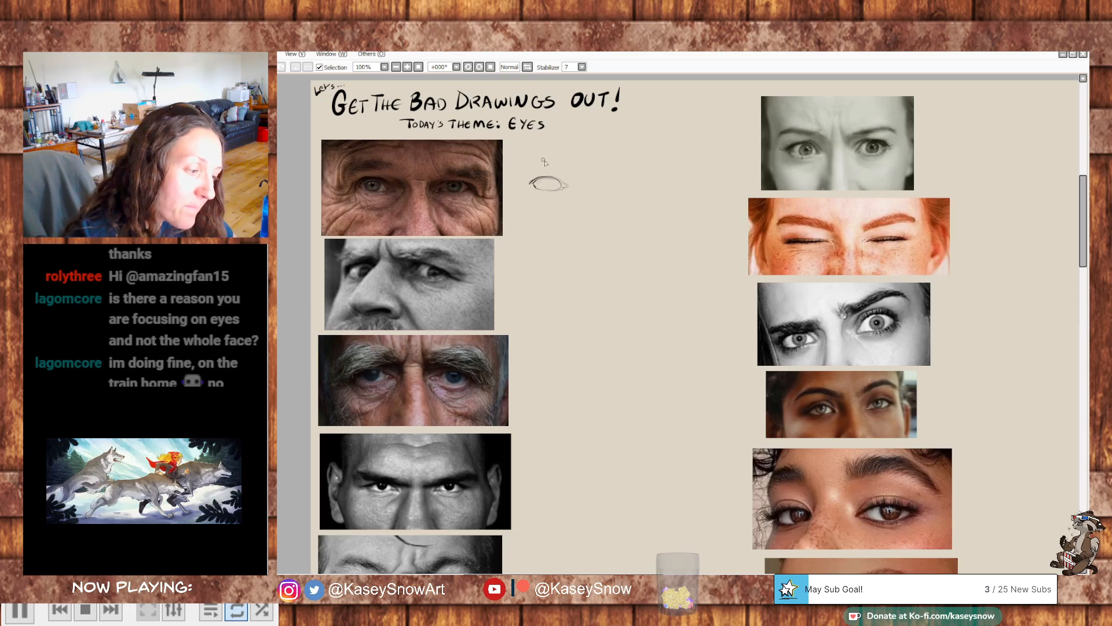
- Darken the eyelid lines of the first eye sketch and add the corner creases and surrounding wrinkle strokes
{"action": "left_click_drag", "start_coordinate": [530, 184], "coordinate": [556, 174]}
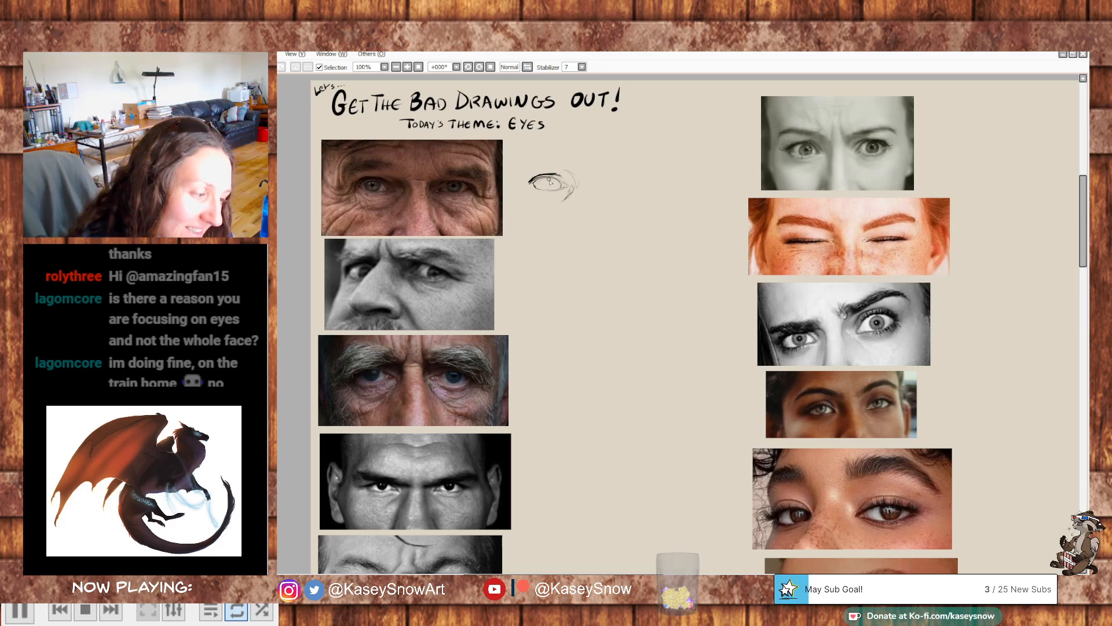
{"action": "mouse_move", "coordinate": [547, 178]}
{"action": "left_mouse_down"}
{"action": "mouse_move", "coordinate": [563, 188]}
{"action": "mouse_move", "coordinate": [546, 194]}
{"action": "mouse_move", "coordinate": [561, 188]}
{"action": "left_mouse_up"}
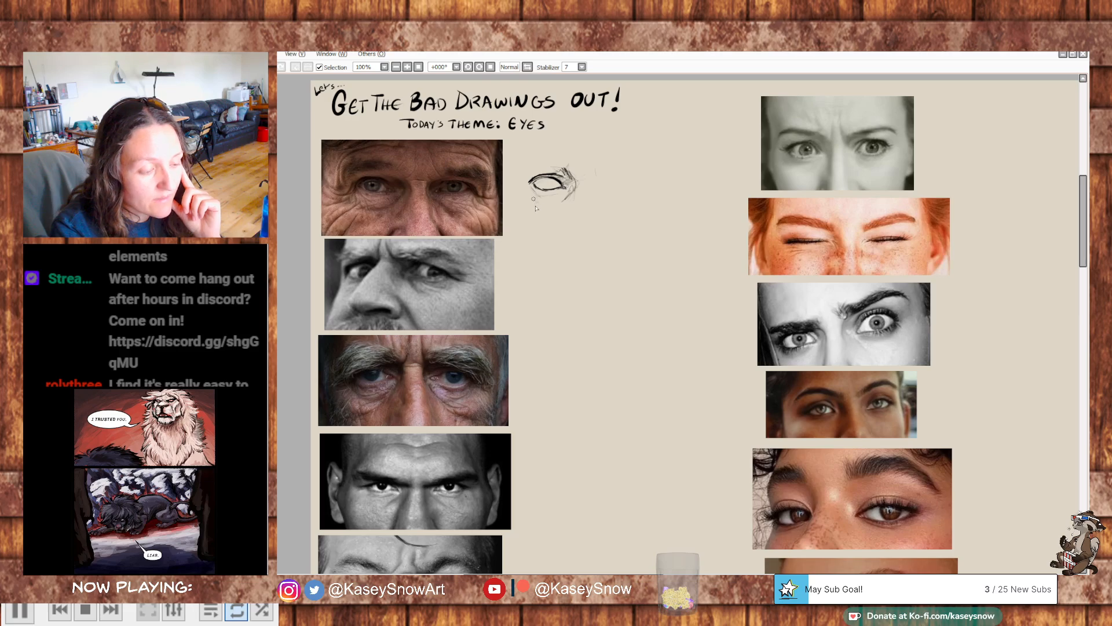
{"action": "left_click_drag", "start_coordinate": [529, 185], "coordinate": [519, 185]}
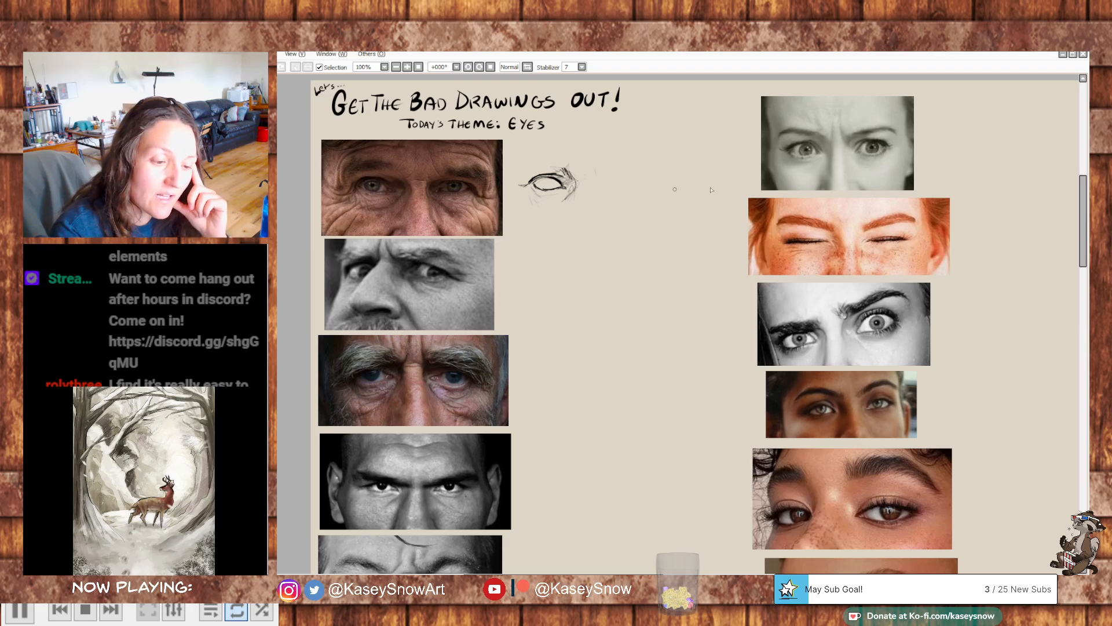
{"action": "mouse_move", "coordinate": [651, 256]}
{"action": "left_mouse_down"}
{"action": "mouse_move", "coordinate": [680, 235]}
{"action": "mouse_move", "coordinate": [651, 257]}
{"action": "mouse_move", "coordinate": [671, 215]}
{"action": "left_mouse_up"}
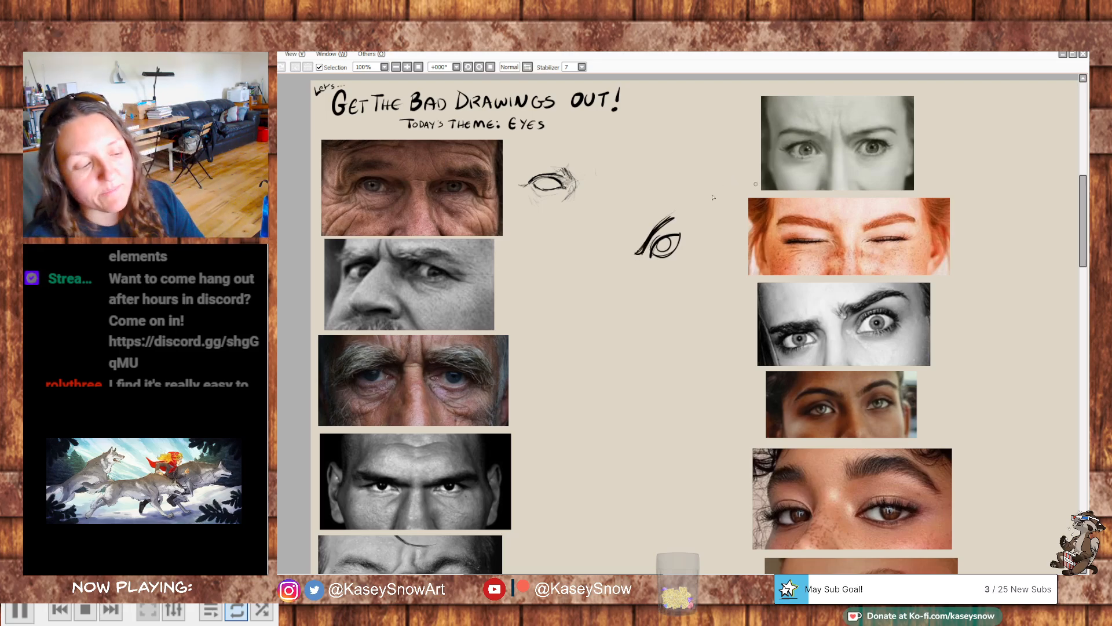
{"action": "mouse_move", "coordinate": [681, 197]}
{"action": "left_mouse_down"}
{"action": "mouse_move", "coordinate": [701, 268]}
{"action": "mouse_move", "coordinate": [692, 197]}
{"action": "left_mouse_up"}
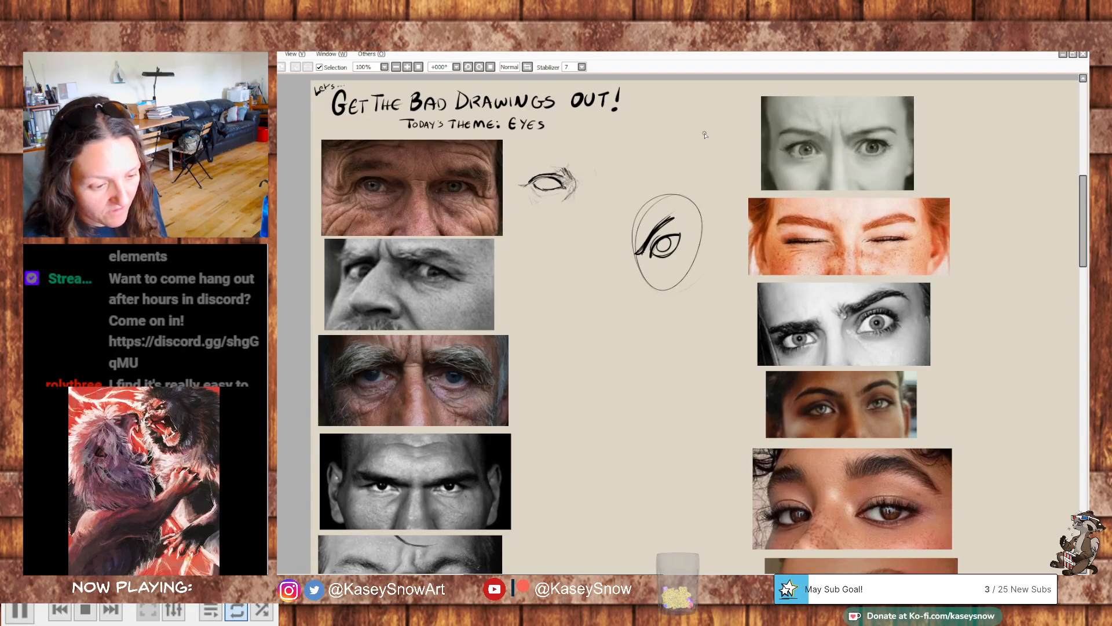
{"action": "key", "text": "ctrl+z"}
{"action": "key", "text": "ctrl+z"}
{"action": "key", "text": "ctrl+z"}
{"action": "key", "text": "ctrl+z"}
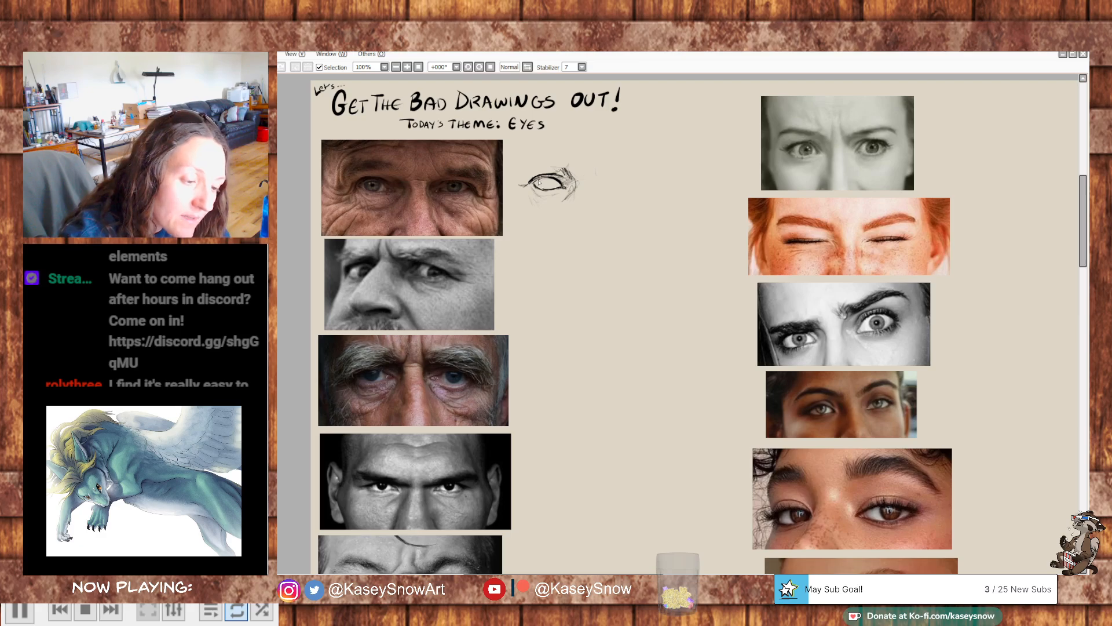
- Add fine strokes along the lower eyelid of the first eye sketch
{"action": "mouse_move", "coordinate": [539, 187]}
{"action": "left_mouse_down"}
{"action": "mouse_move", "coordinate": [553, 187]}
{"action": "mouse_move", "coordinate": [544, 190]}
{"action": "left_mouse_up"}
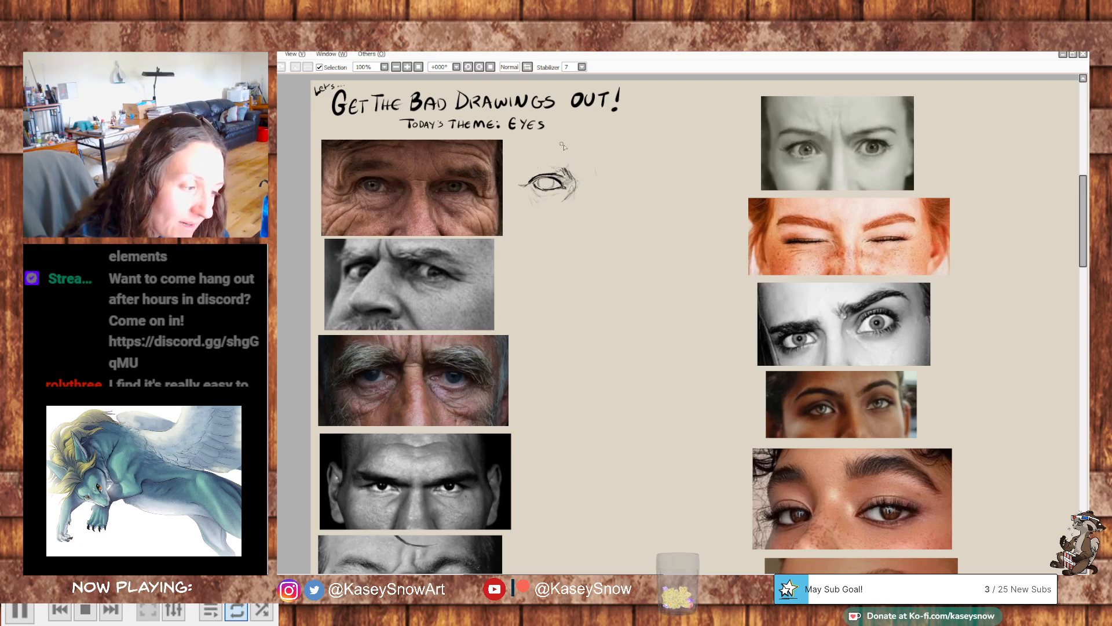
{"action": "left_click_drag", "start_coordinate": [608, 342], "coordinate": [700, 297]}
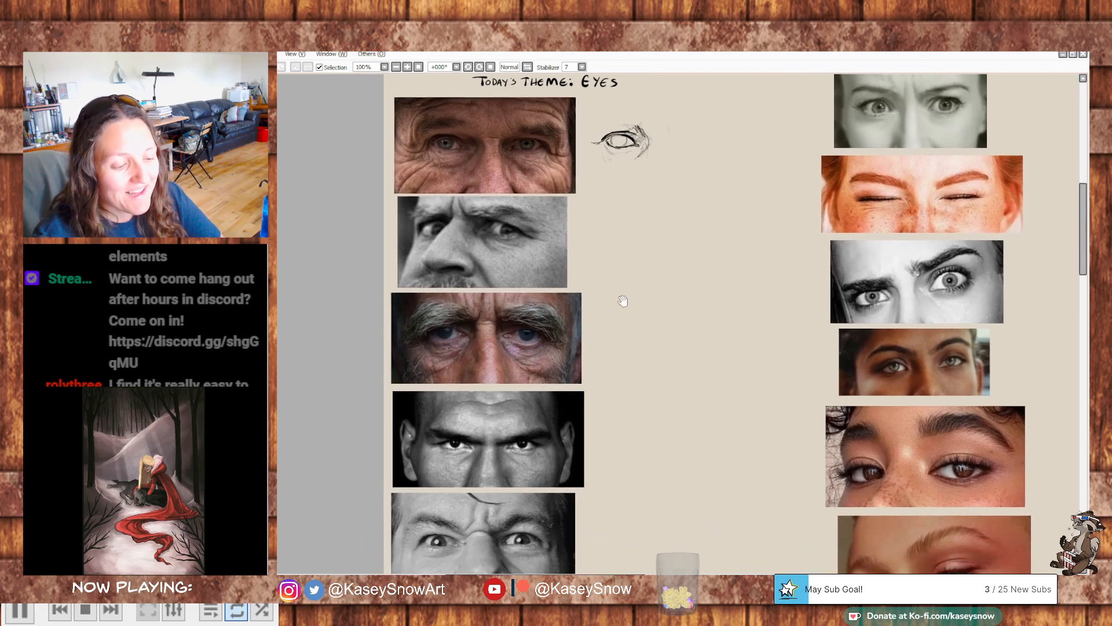
{"action": "left_click_drag", "start_coordinate": [616, 365], "coordinate": [568, 392]}
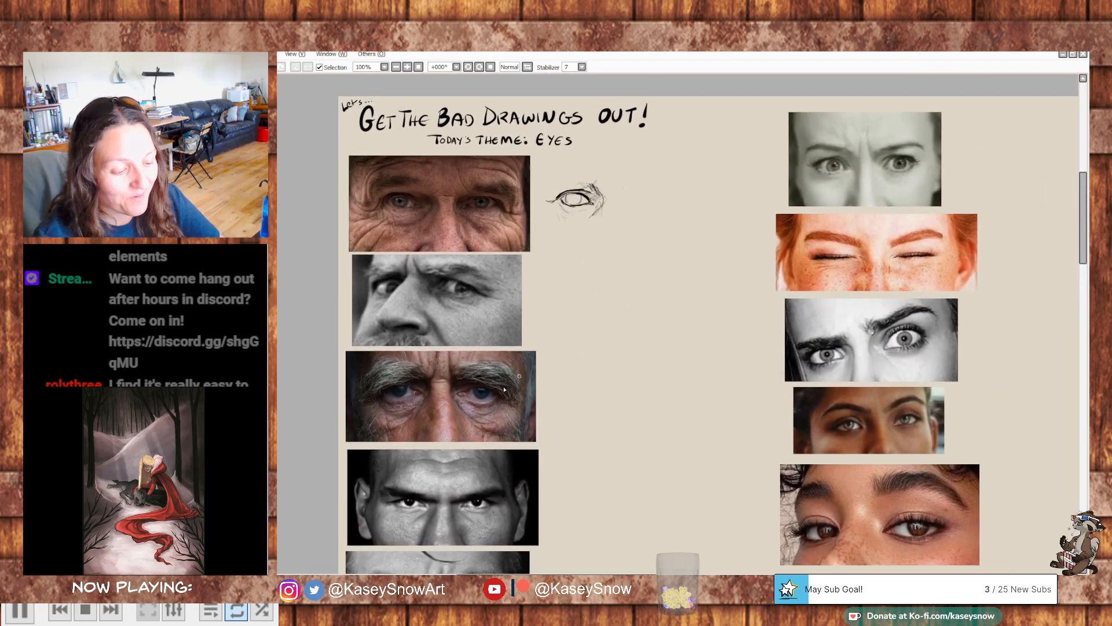
{"action": "left_click_drag", "start_coordinate": [452, 376], "coordinate": [492, 349]}
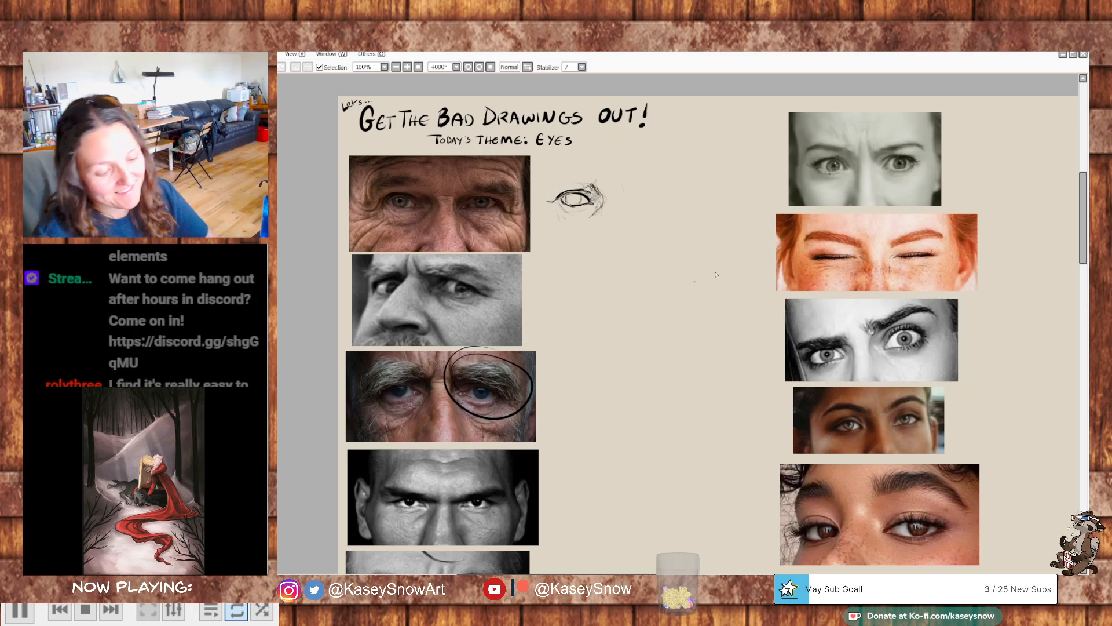
{"action": "key", "text": "ctrl+z"}
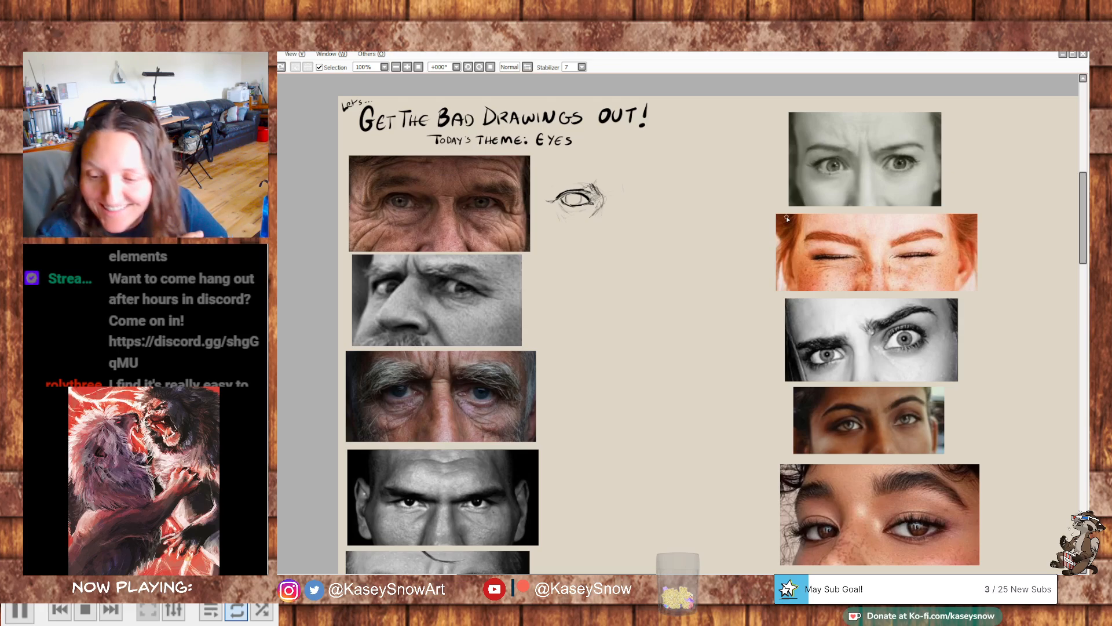
{"action": "mouse_move", "coordinate": [747, 250]}
{"action": "left_mouse_down"}
{"action": "mouse_move", "coordinate": [780, 264]}
{"action": "mouse_move", "coordinate": [774, 278]}
{"action": "left_mouse_up"}
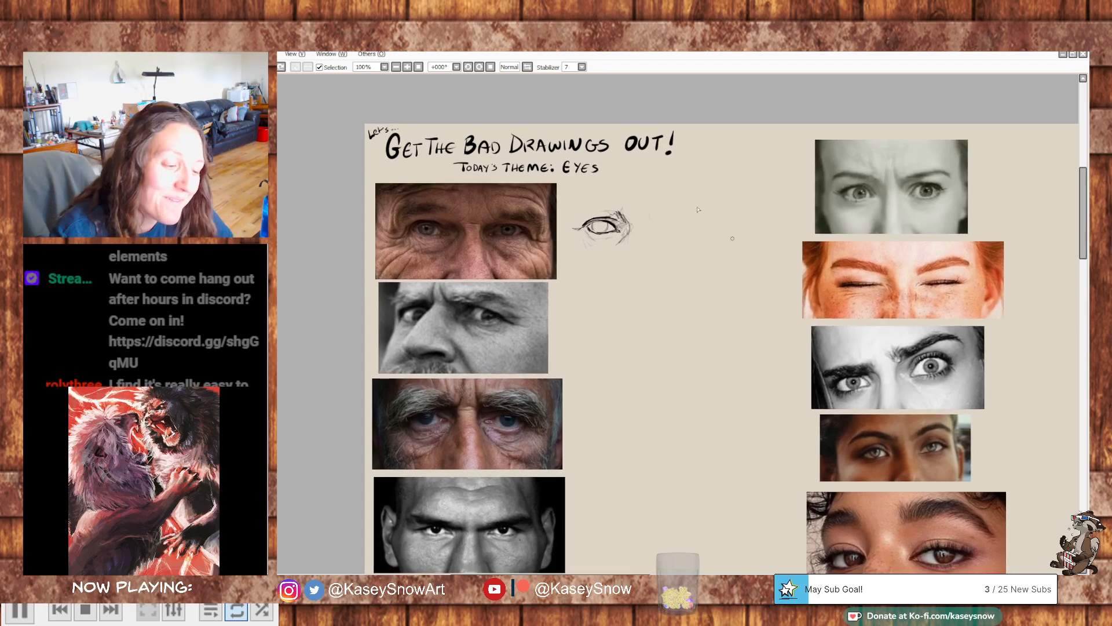
{"action": "left_click_drag", "start_coordinate": [636, 303], "coordinate": [622, 304]}
{"action": "left_click_drag", "start_coordinate": [631, 286], "coordinate": [610, 275]}
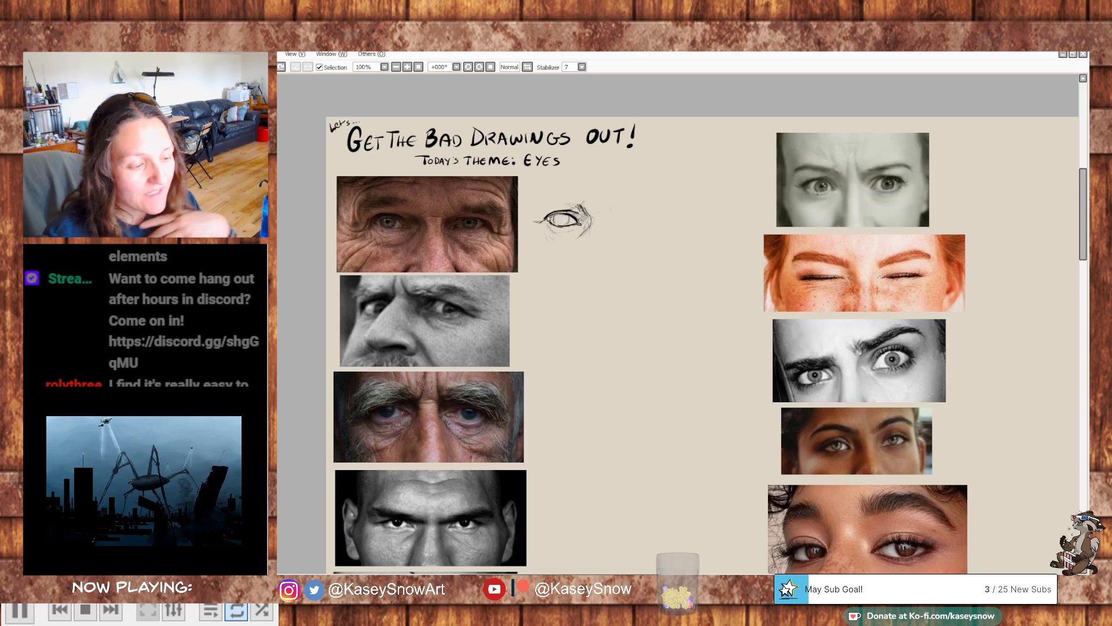
- Sketch the eyebrow above the first eye with short hair strokes, undoing and redrawing its outer end
{"action": "left_click_drag", "start_coordinate": [539, 214], "coordinate": [553, 196]}
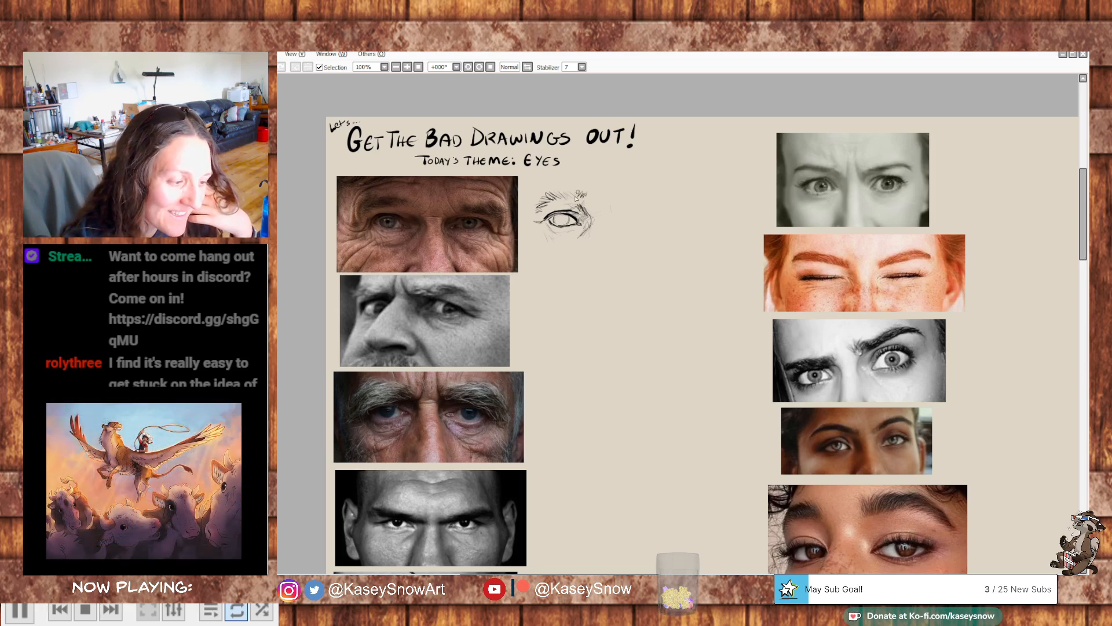
{"action": "mouse_move", "coordinate": [552, 195]}
{"action": "left_mouse_down"}
{"action": "mouse_move", "coordinate": [561, 190]}
{"action": "mouse_move", "coordinate": [541, 189]}
{"action": "left_mouse_up"}
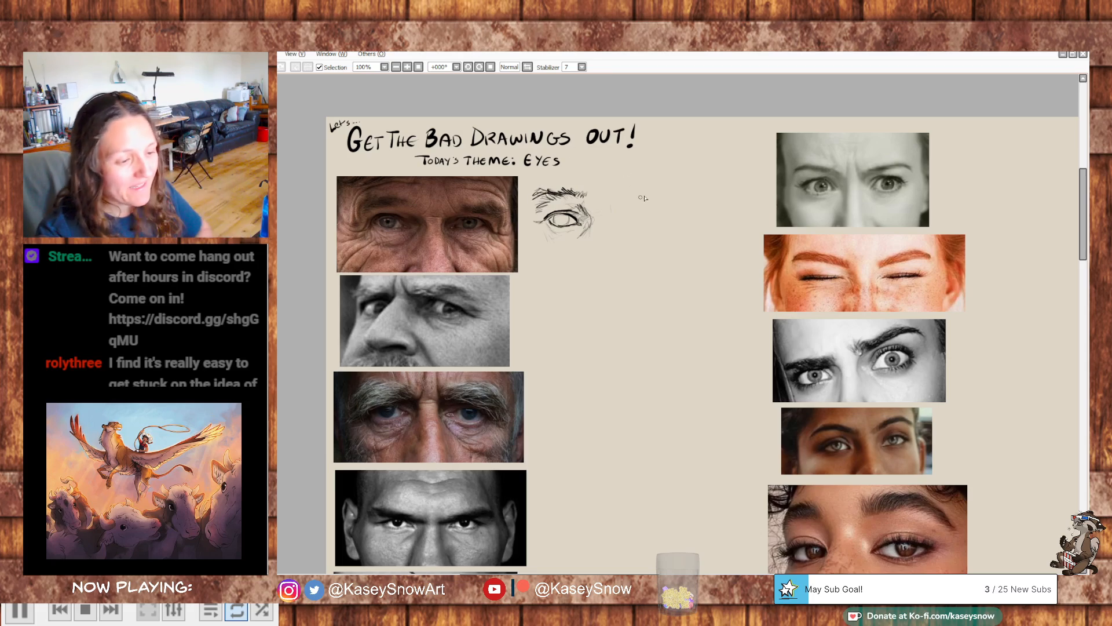
{"action": "key", "text": "ctrl+z"}
{"action": "mouse_move", "coordinate": [555, 195]}
{"action": "left_mouse_down"}
{"action": "mouse_move", "coordinate": [543, 189]}
{"action": "mouse_move", "coordinate": [539, 209]}
{"action": "left_mouse_up"}
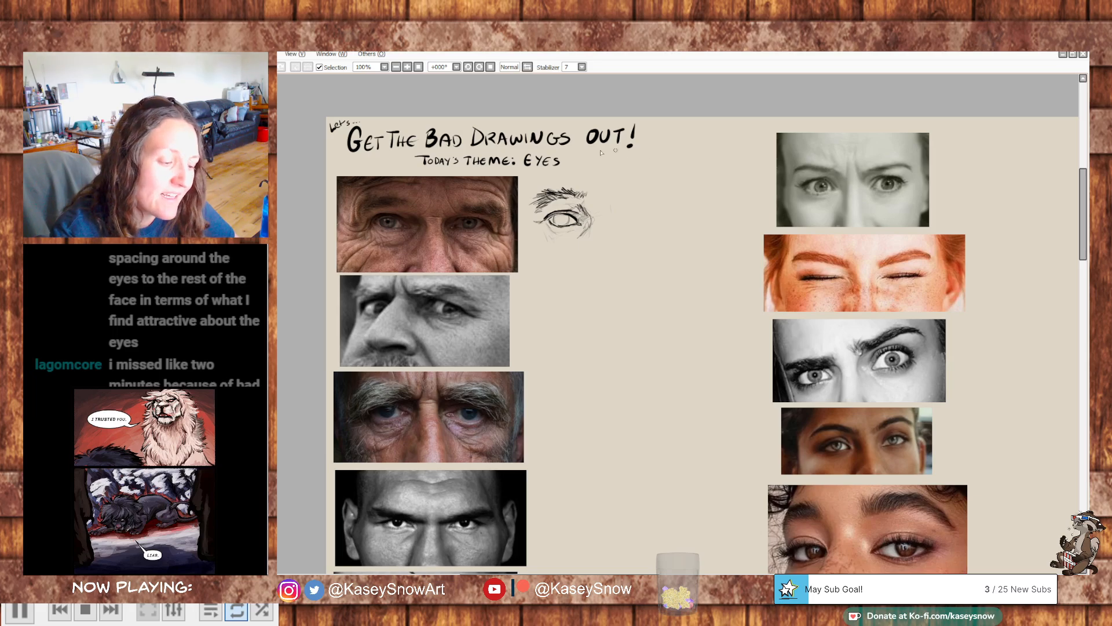
- Sketch the light outline of the second eye across the nose bridge from the first eye
{"action": "left_click_drag", "start_coordinate": [613, 546], "coordinate": [628, 253]}
{"action": "left_click_drag", "start_coordinate": [592, 384], "coordinate": [514, 372]}
{"action": "left_click_drag", "start_coordinate": [636, 293], "coordinate": [708, 403]}
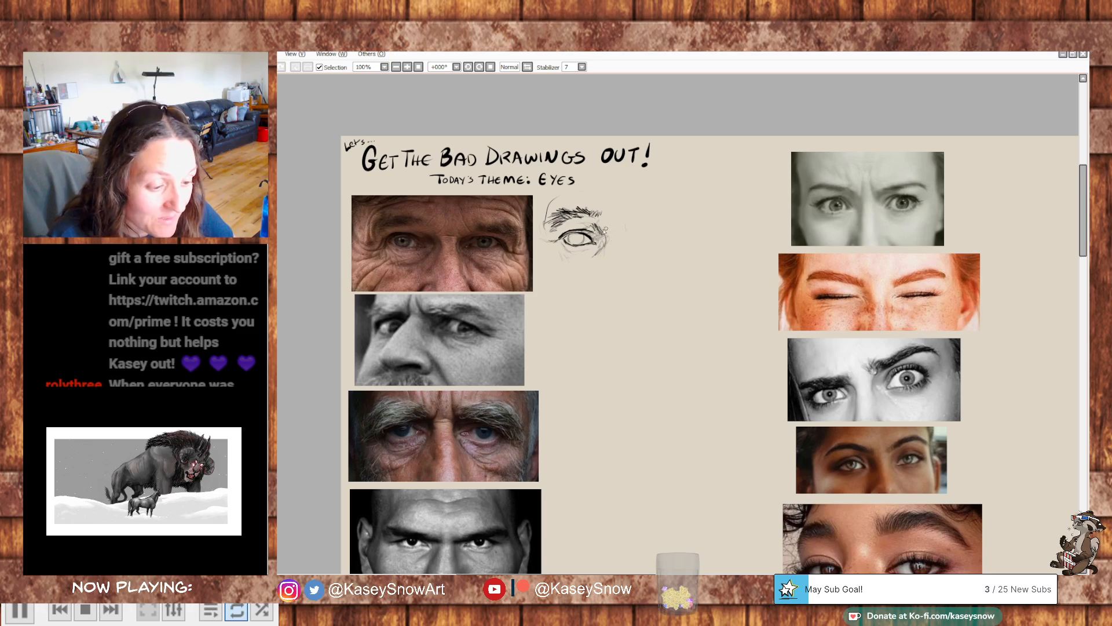
{"action": "left_click_drag", "start_coordinate": [639, 236], "coordinate": [668, 232]}
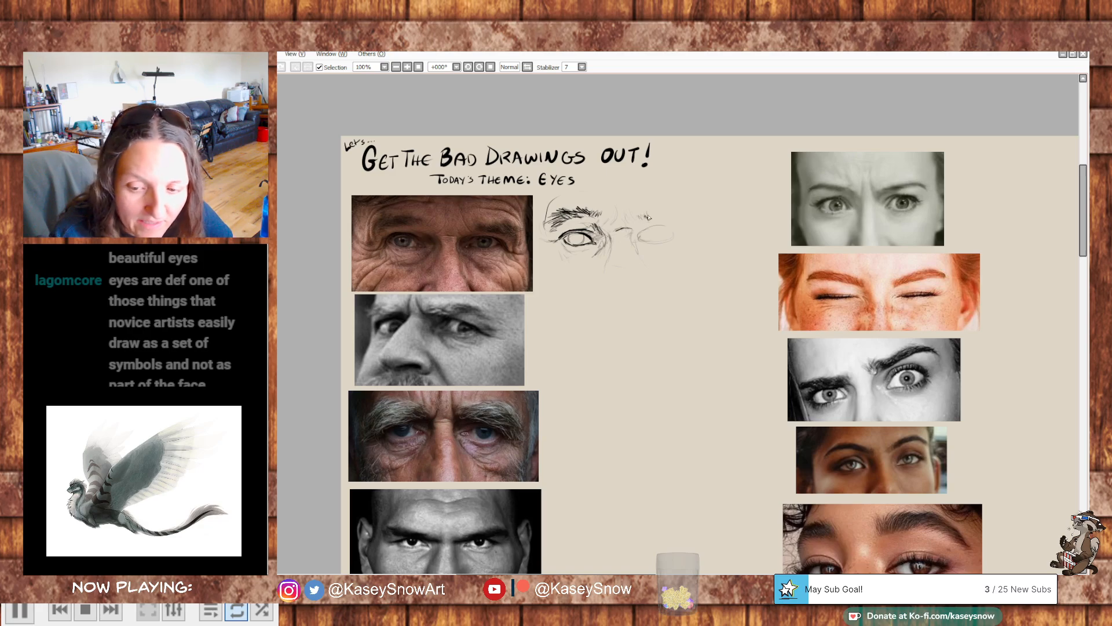
- Draw the second eyebrow with short hair strokes and define the upper eyelid of the second eye
{"action": "left_click_drag", "start_coordinate": [655, 219], "coordinate": [682, 205]}
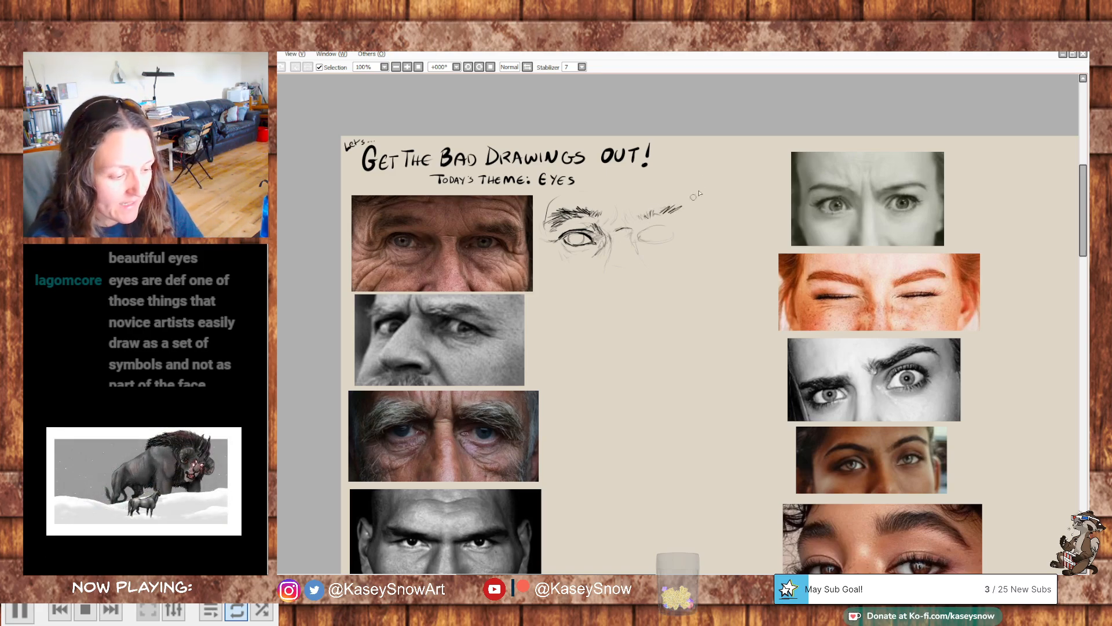
{"action": "mouse_move", "coordinate": [674, 217]}
{"action": "left_mouse_down"}
{"action": "mouse_move", "coordinate": [693, 209]}
{"action": "mouse_move", "coordinate": [695, 222]}
{"action": "mouse_move", "coordinate": [686, 203]}
{"action": "mouse_move", "coordinate": [699, 208]}
{"action": "left_mouse_up"}
{"action": "left_click_drag", "start_coordinate": [686, 219], "coordinate": [698, 213]}
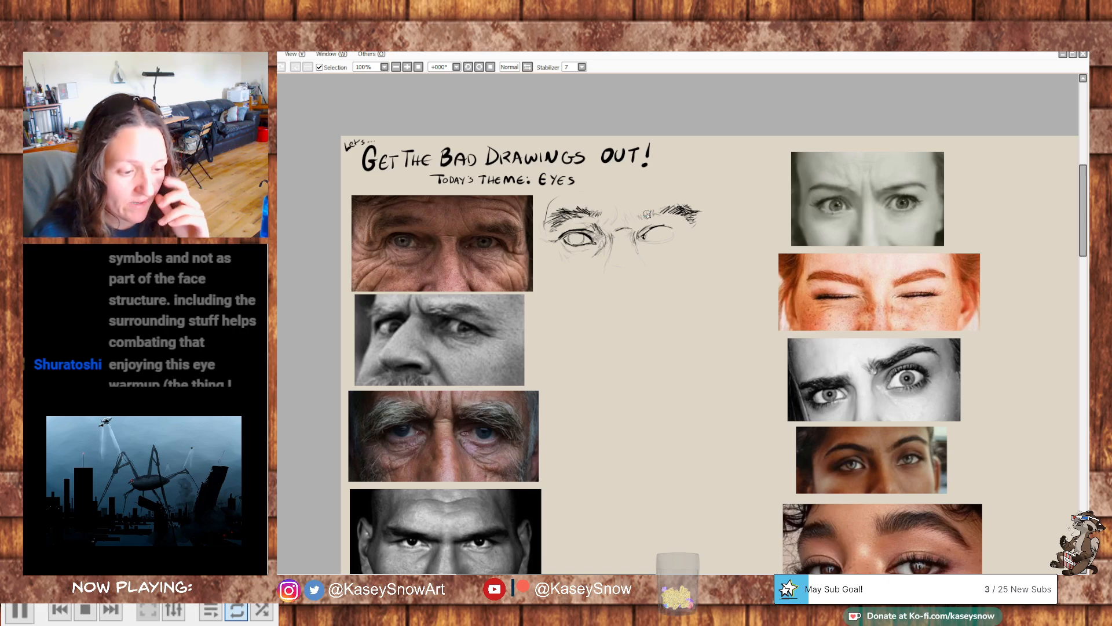
{"action": "left_click_drag", "start_coordinate": [658, 226], "coordinate": [673, 228]}
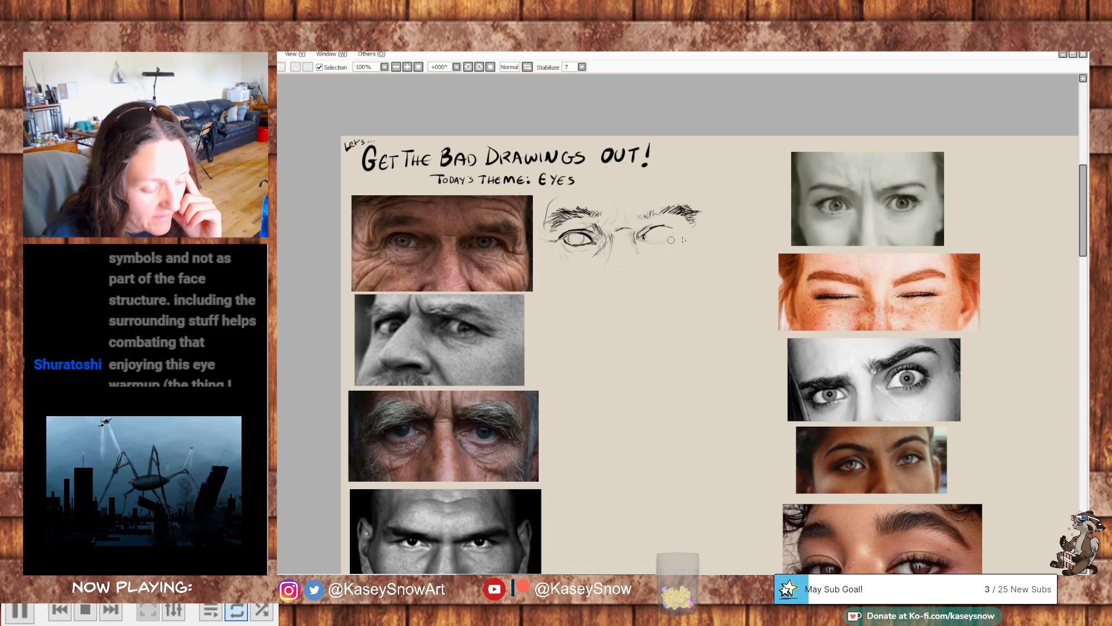
- Look through the other eye reference photos across the canvas and return to the first study
{"action": "scroll", "coordinate": [693, 365], "scroll_direction": "down", "scroll_amount": 3}
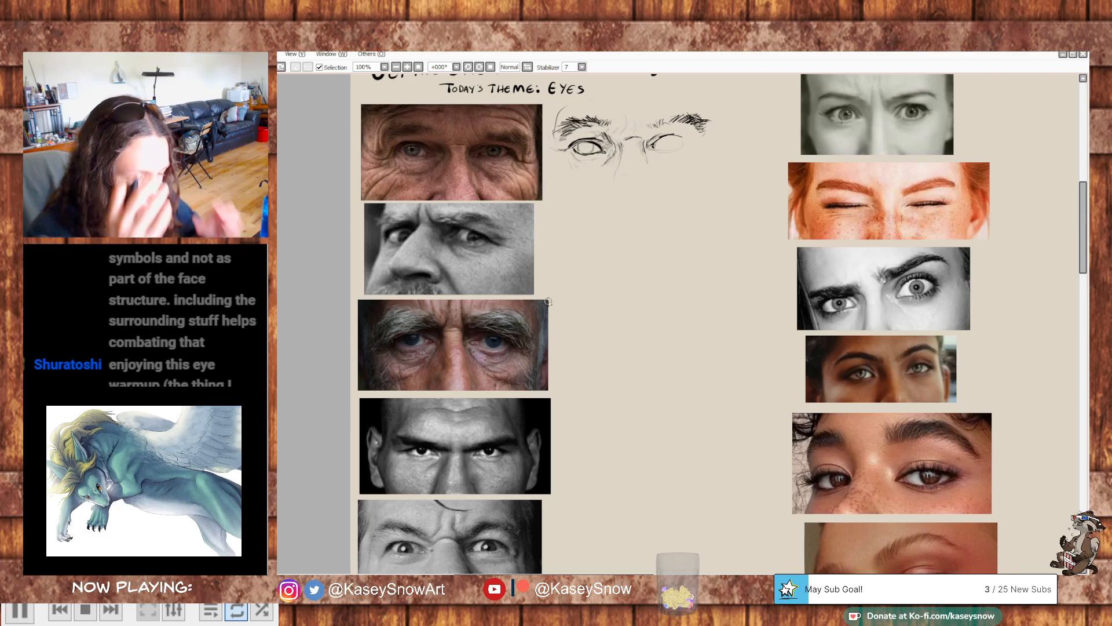
{"action": "scroll", "coordinate": [672, 252], "scroll_direction": "down", "scroll_amount": 5}
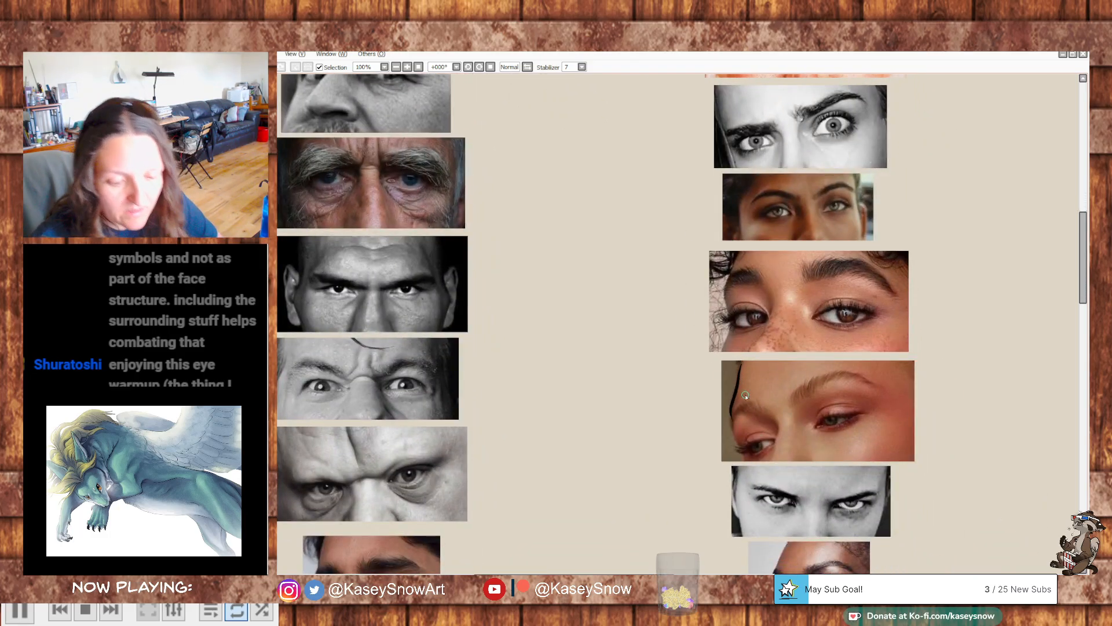
{"action": "scroll", "coordinate": [817, 429], "scroll_direction": "down", "scroll_amount": 4}
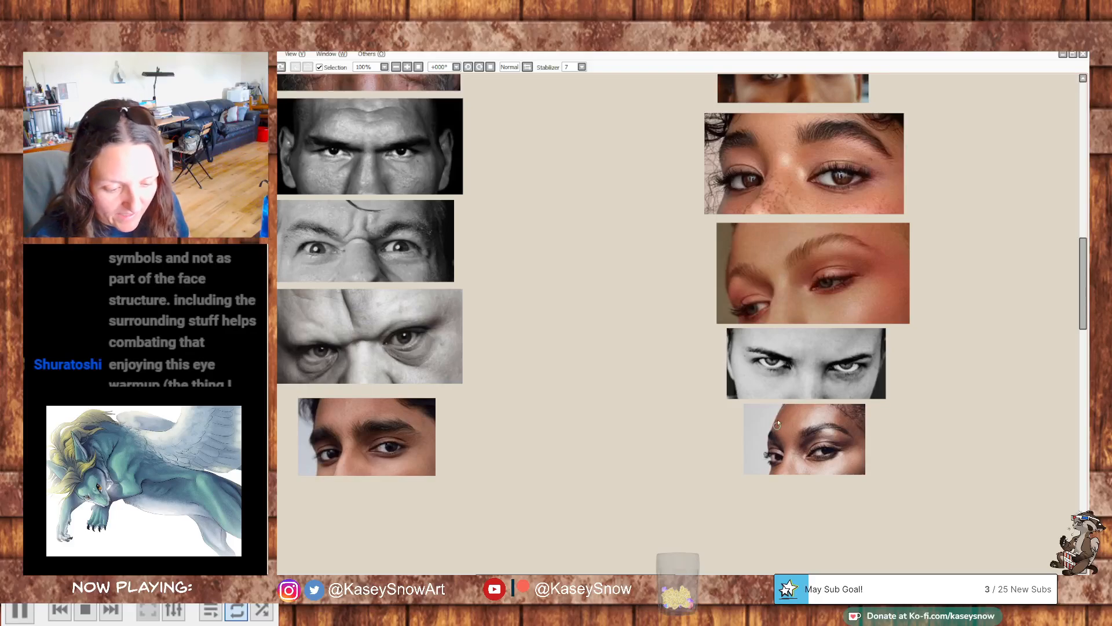
{"action": "left_click_drag", "start_coordinate": [832, 323], "coordinate": [858, 325]}
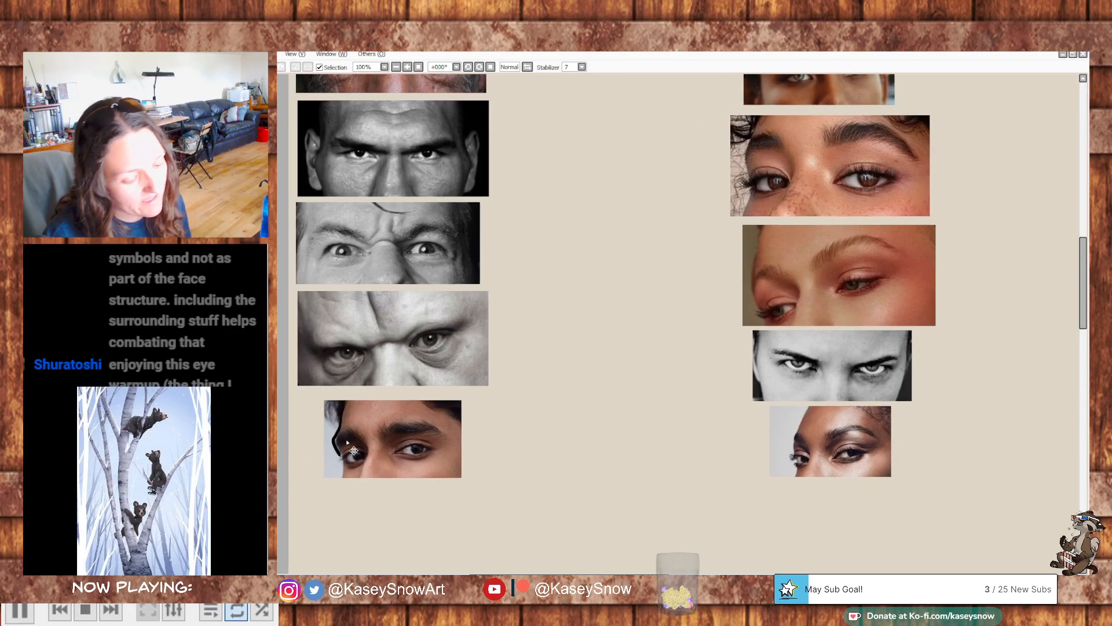
{"action": "left_click_drag", "start_coordinate": [742, 191], "coordinate": [853, 262]}
{"action": "scroll", "coordinate": [936, 326], "scroll_direction": "up", "scroll_amount": 5}
{"action": "left_click_drag", "start_coordinate": [805, 169], "coordinate": [768, 305]}
{"action": "left_click_drag", "start_coordinate": [962, 174], "coordinate": [938, 182]}
{"action": "left_click_drag", "start_coordinate": [967, 229], "coordinate": [550, 270]}
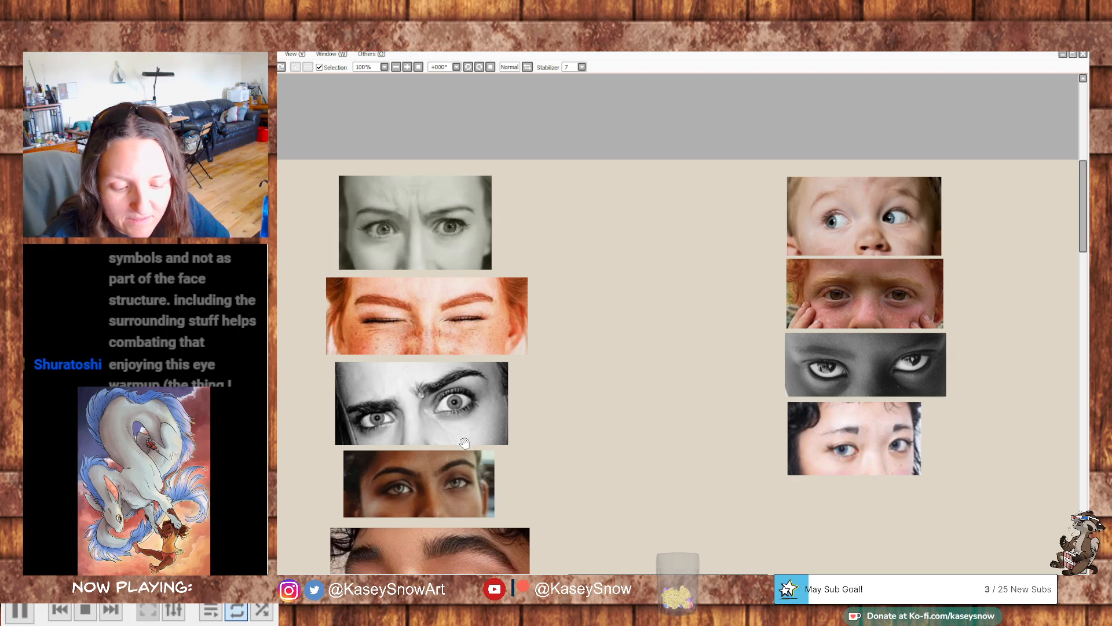
{"action": "left_click_drag", "start_coordinate": [541, 323], "coordinate": [693, 257]}
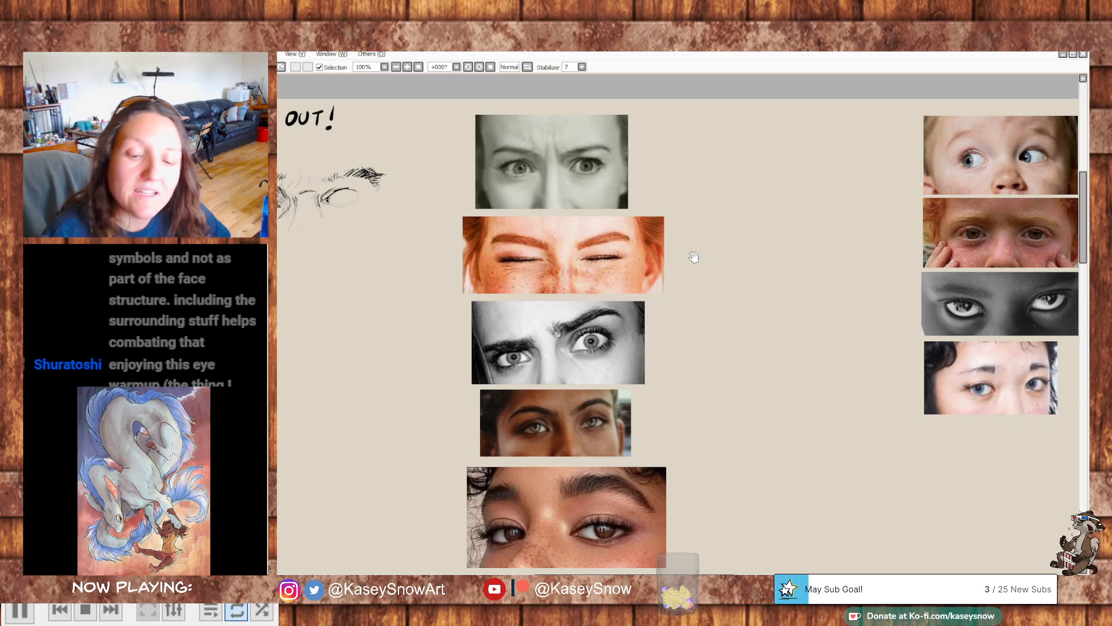
{"action": "left_click_drag", "start_coordinate": [670, 275], "coordinate": [875, 301]}
{"action": "left_click_drag", "start_coordinate": [760, 267], "coordinate": [829, 284]}
{"action": "left_click_drag", "start_coordinate": [723, 287], "coordinate": [743, 297]}
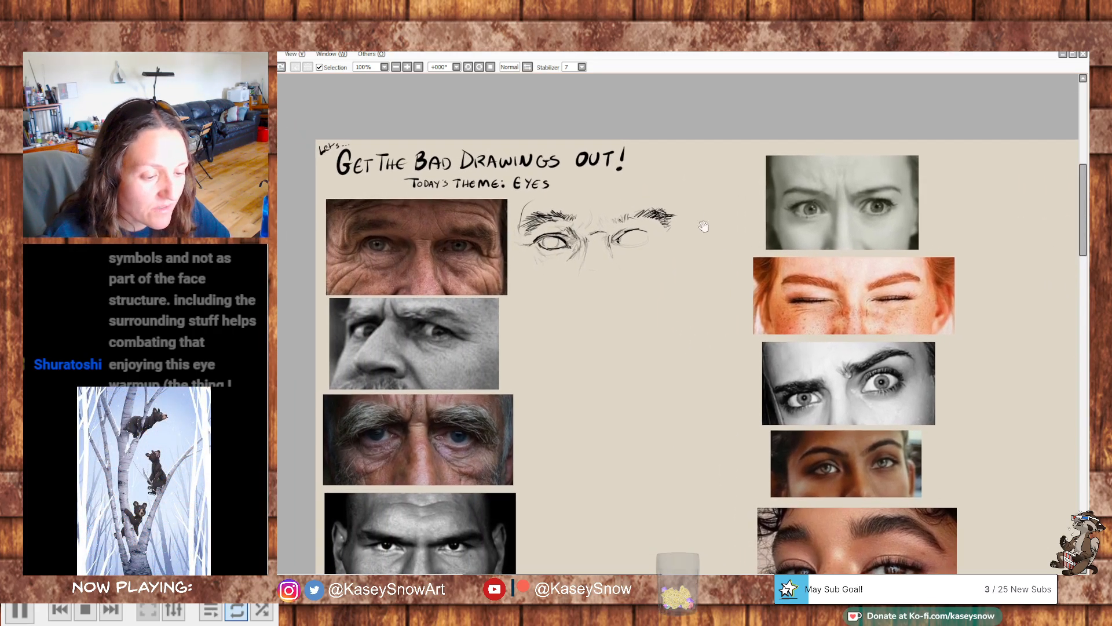
- Complete the second eye's outline, trim the outer end of its eyebrow and add fine strokes above it
{"action": "left_click_drag", "start_coordinate": [617, 238], "coordinate": [622, 241]}
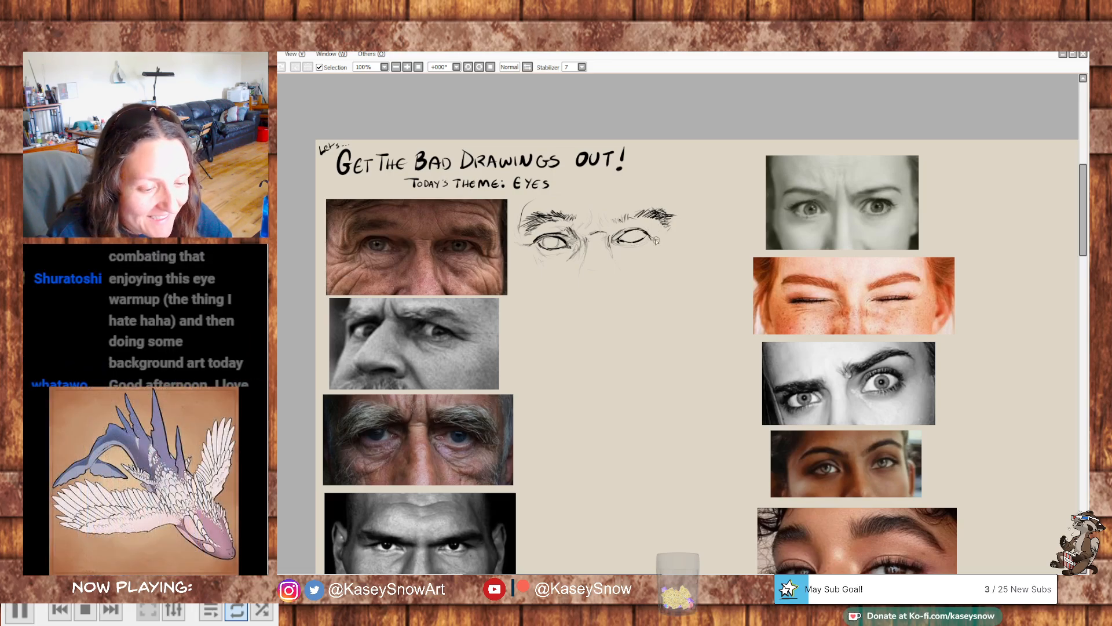
{"action": "mouse_move", "coordinate": [669, 224]}
{"action": "left_mouse_down"}
{"action": "mouse_move", "coordinate": [625, 226]}
{"action": "mouse_move", "coordinate": [654, 216]}
{"action": "left_mouse_up"}
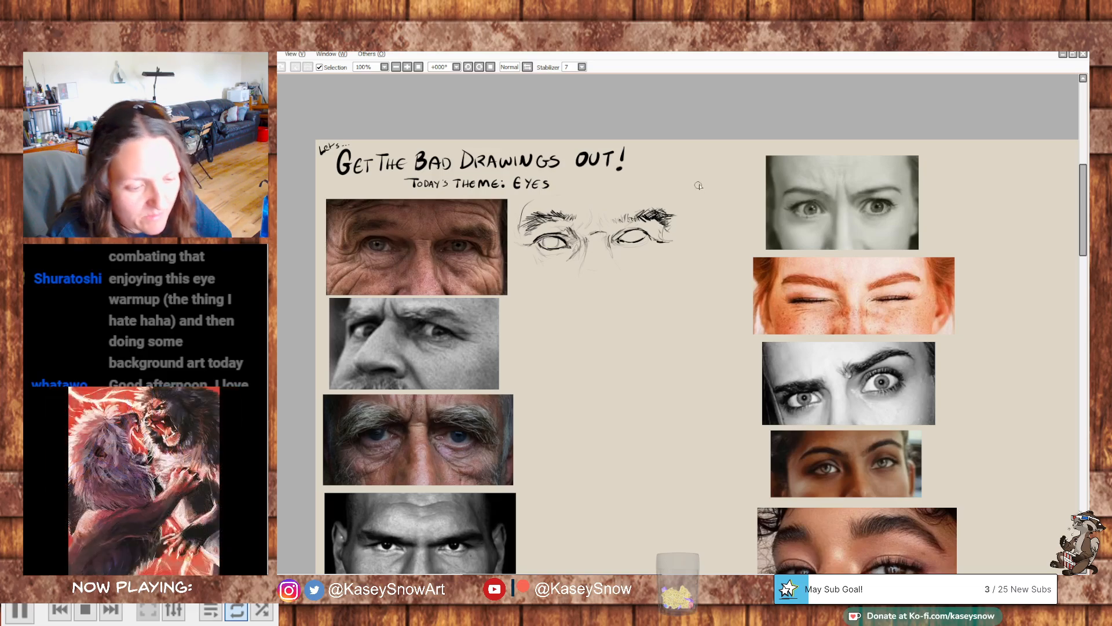
{"action": "key", "text": "e"}
{"action": "left_click_drag", "start_coordinate": [646, 205], "coordinate": [675, 216]}
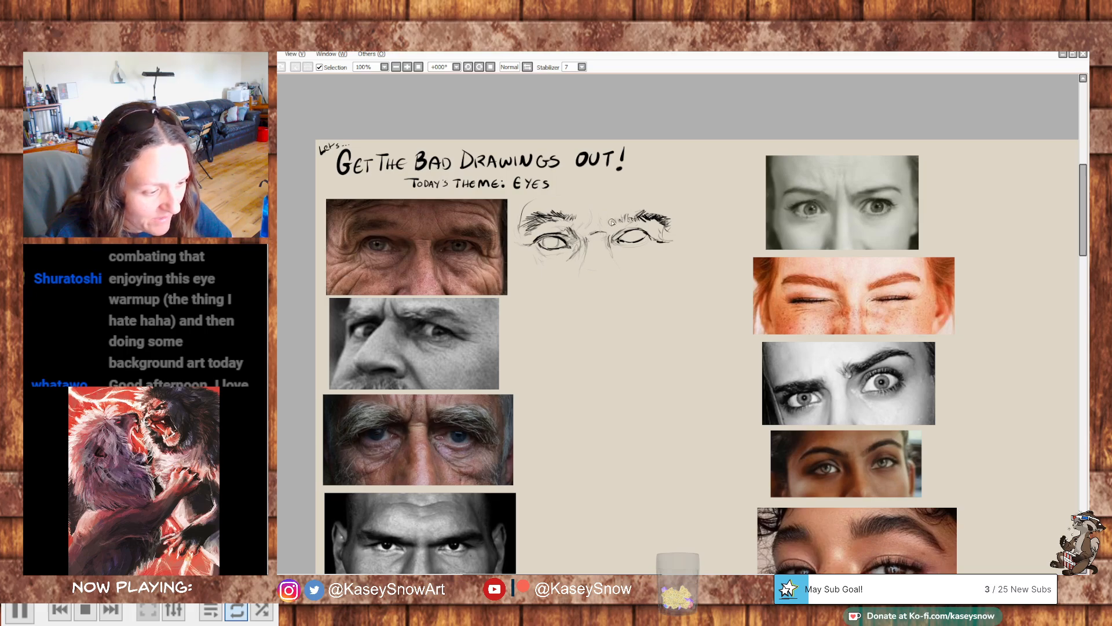
{"action": "left_click_drag", "start_coordinate": [621, 199], "coordinate": [656, 200]}
{"action": "left_click_drag", "start_coordinate": [638, 195], "coordinate": [669, 207]}
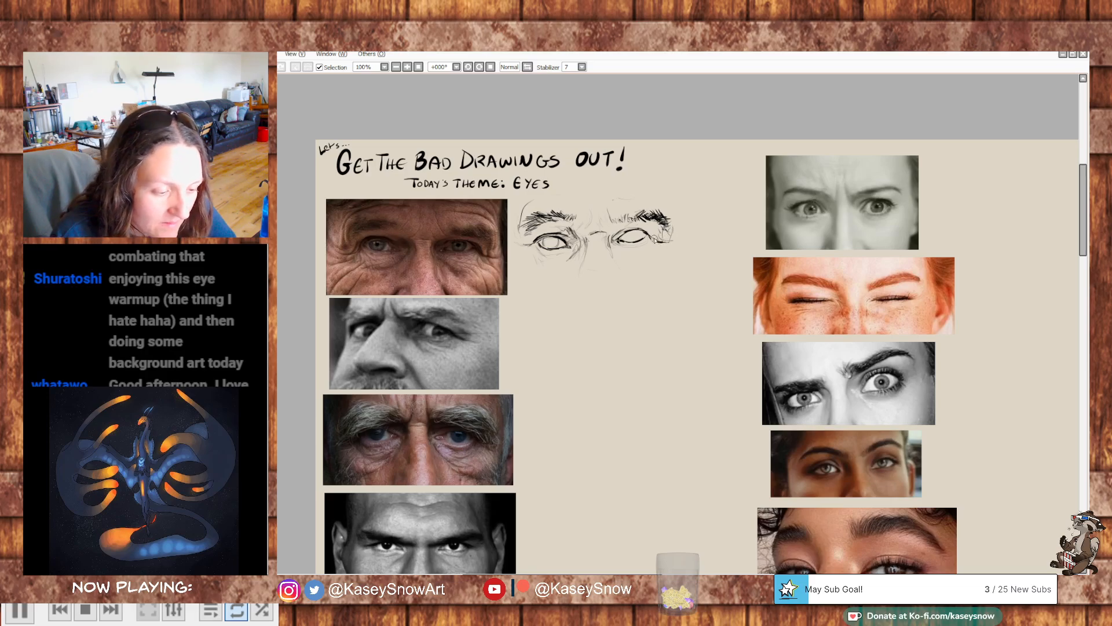
- Add skin-fold strokes around the second eye's outer corner and inside the eye, undoing the last two strokes
{"action": "mouse_move", "coordinate": [647, 232]}
{"action": "left_mouse_down"}
{"action": "mouse_move", "coordinate": [669, 241]}
{"action": "mouse_move", "coordinate": [657, 247]}
{"action": "mouse_move", "coordinate": [673, 257]}
{"action": "mouse_move", "coordinate": [667, 240]}
{"action": "left_mouse_up"}
{"action": "key", "text": "e"}
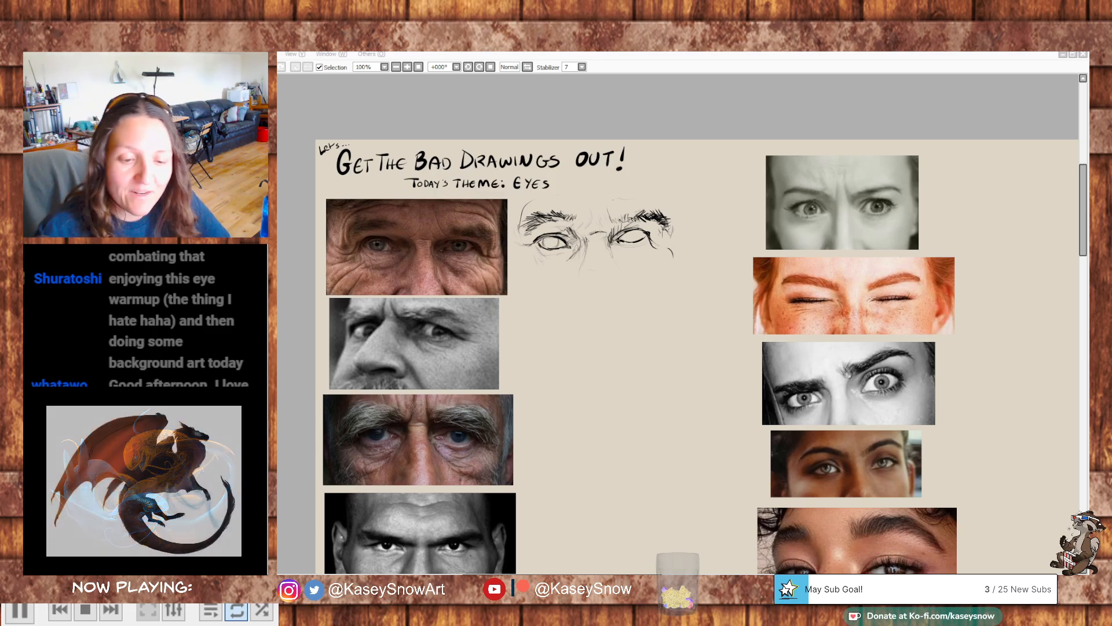
{"action": "left_click", "coordinate": [657, 232]}
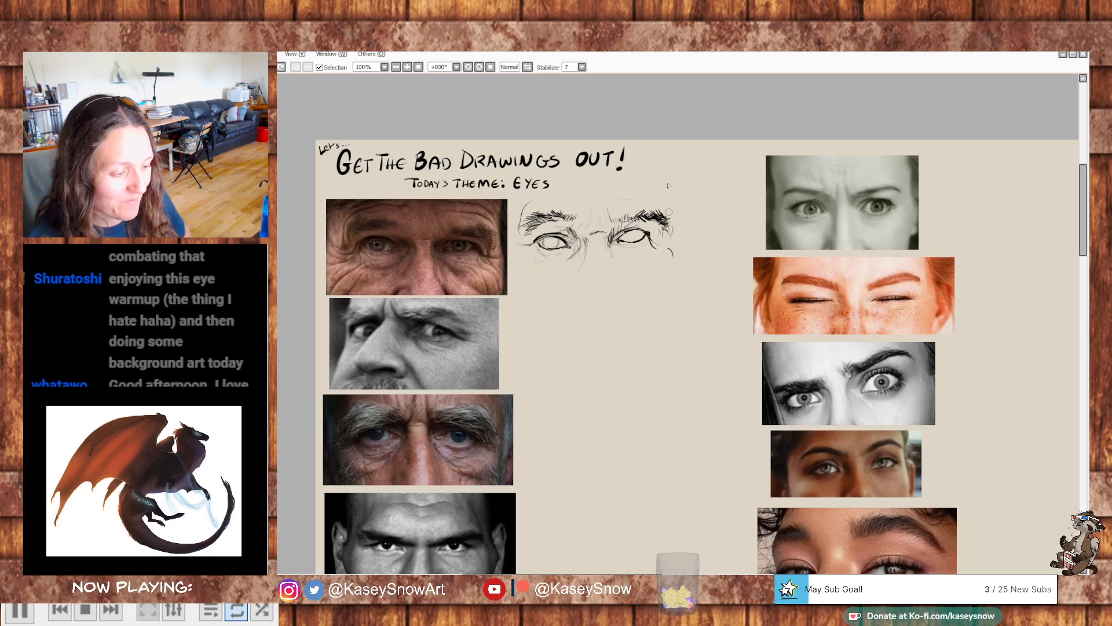
{"action": "mouse_move", "coordinate": [627, 231]}
{"action": "left_mouse_down"}
{"action": "mouse_move", "coordinate": [636, 241]}
{"action": "mouse_move", "coordinate": [640, 230]}
{"action": "mouse_move", "coordinate": [635, 244]}
{"action": "left_mouse_up"}
{"action": "key", "text": "ctrl+z"}
{"action": "key", "text": "ctrl+z"}
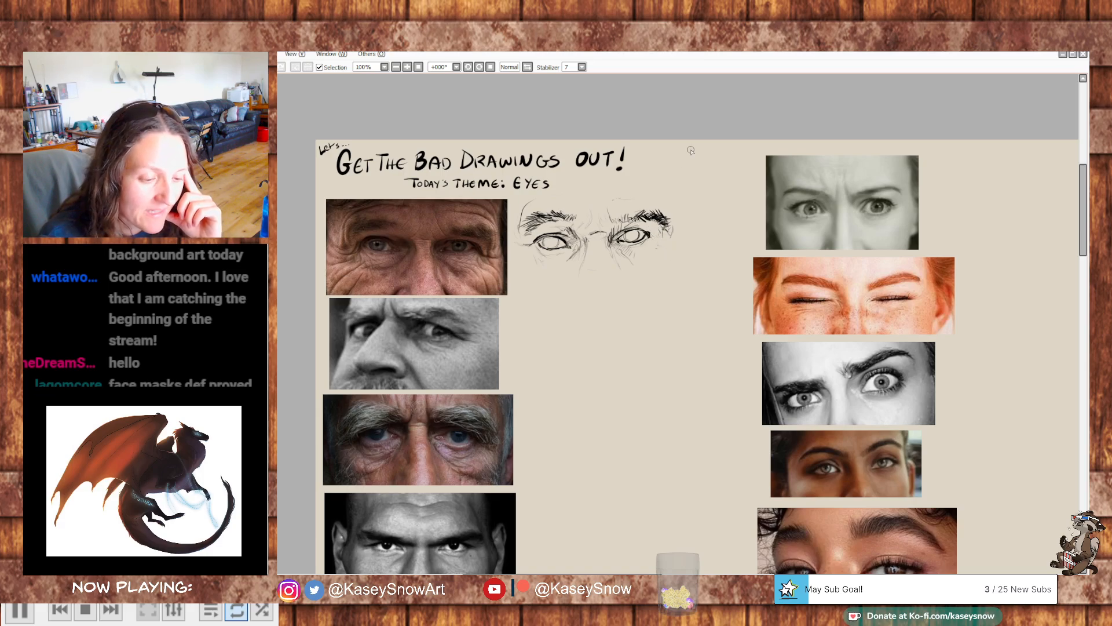
- Erase the outer part of the second eyebrow and redraw it with darker, denser hair strokes
{"action": "left_click_drag", "start_coordinate": [664, 223], "coordinate": [653, 212]}
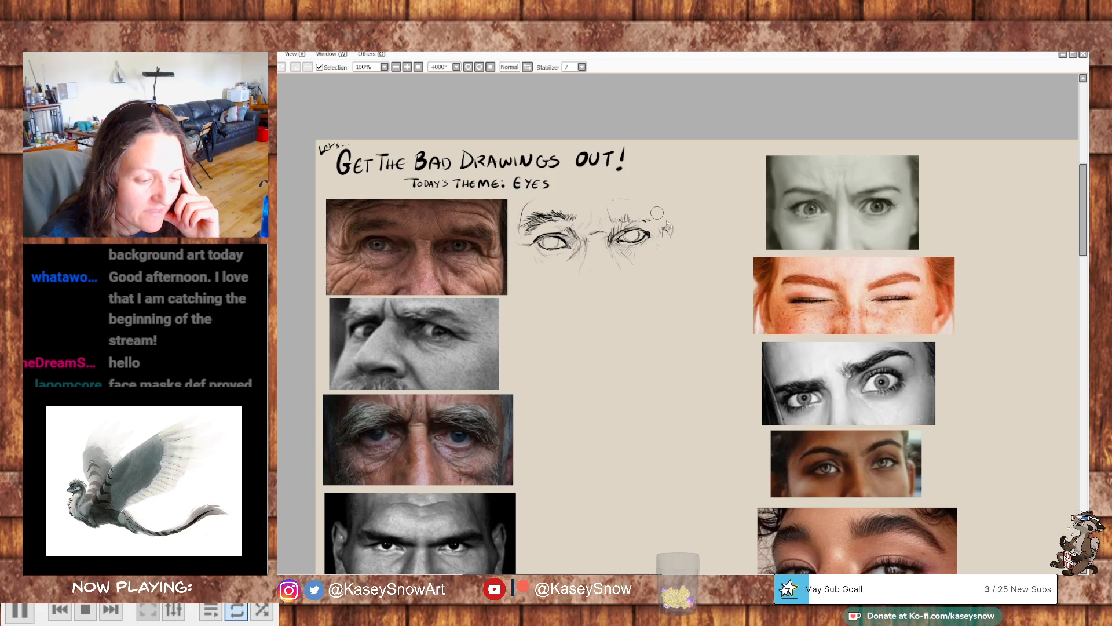
{"action": "key", "text": "ctrl+z"}
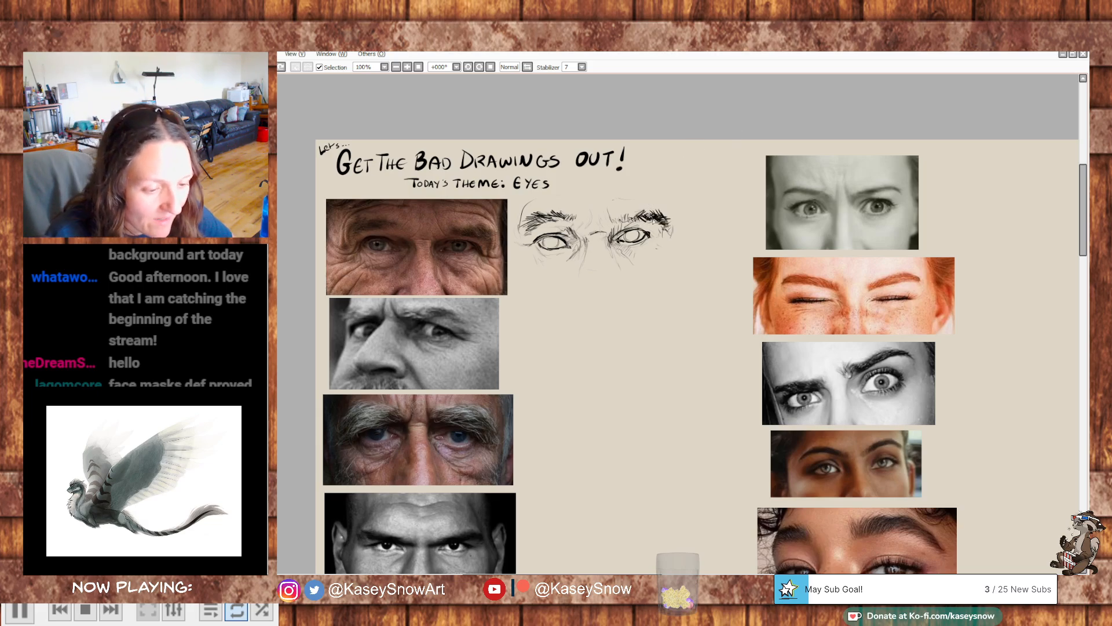
{"action": "mouse_move", "coordinate": [657, 228]}
{"action": "left_mouse_down"}
{"action": "mouse_move", "coordinate": [667, 218]}
{"action": "mouse_move", "coordinate": [654, 213]}
{"action": "left_mouse_up"}
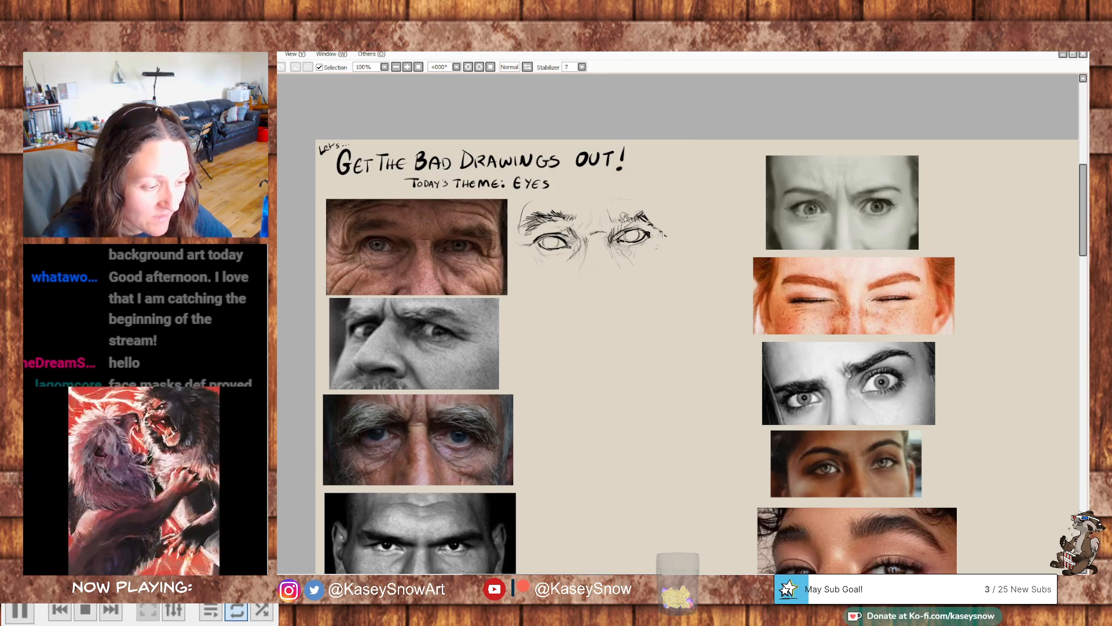
{"action": "mouse_move", "coordinate": [637, 216]}
{"action": "left_mouse_down"}
{"action": "mouse_move", "coordinate": [660, 216]}
{"action": "mouse_move", "coordinate": [665, 233]}
{"action": "left_mouse_up"}
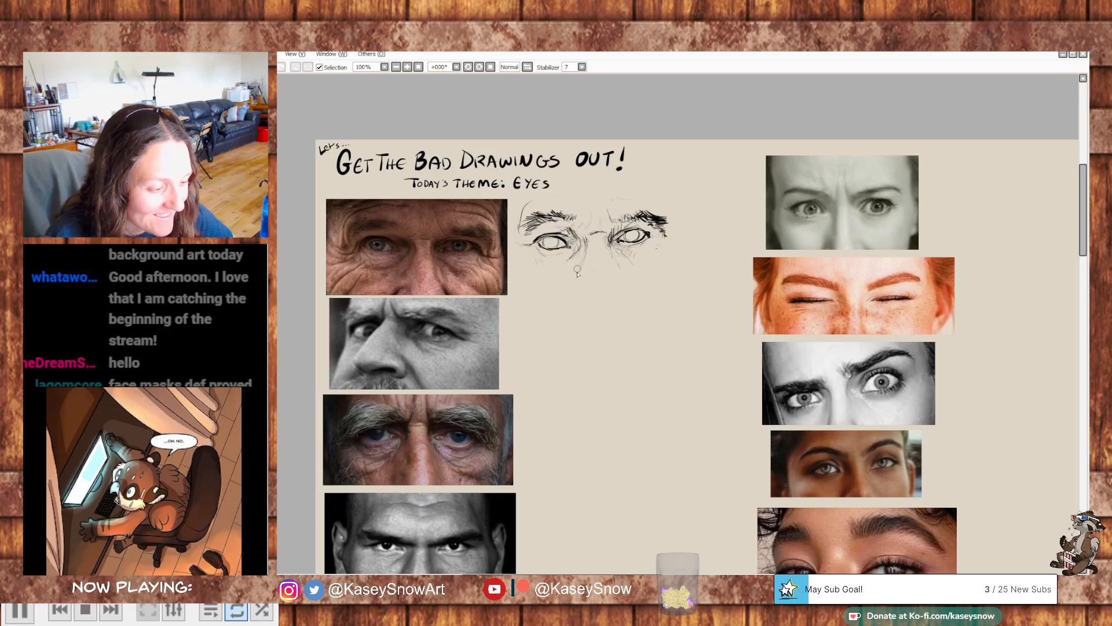
- Add light wrinkle lines around both eyes of the first study and draw the irises and pupils
{"action": "mouse_move", "coordinate": [542, 259]}
{"action": "left_mouse_down"}
{"action": "mouse_move", "coordinate": [520, 291]}
{"action": "mouse_move", "coordinate": [528, 262]}
{"action": "mouse_move", "coordinate": [509, 283]}
{"action": "mouse_move", "coordinate": [513, 261]}
{"action": "left_mouse_up"}
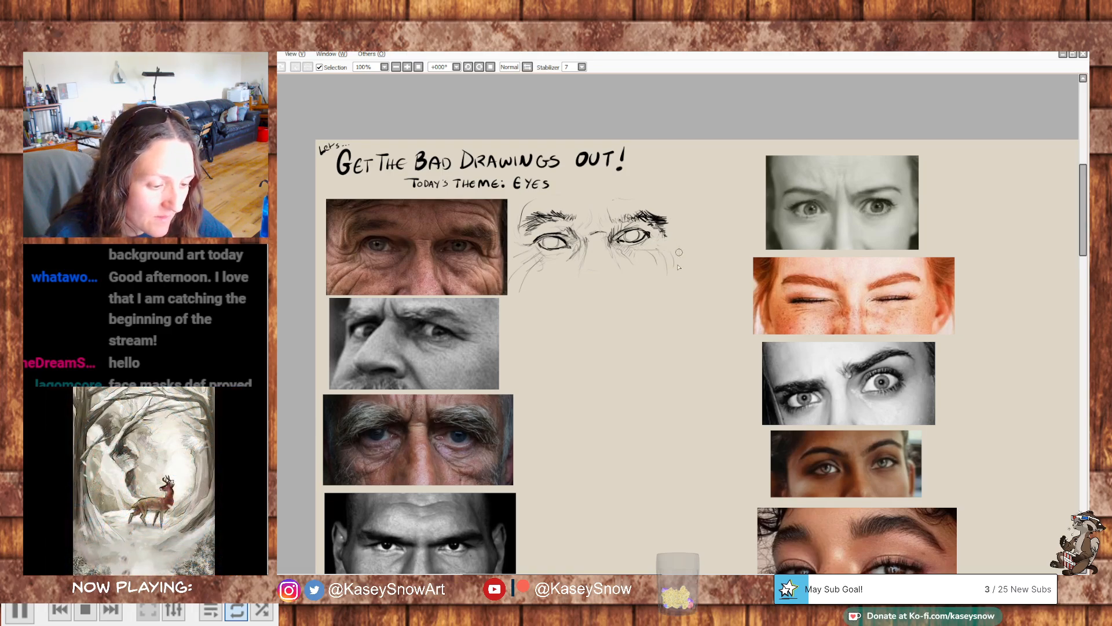
{"action": "scroll", "coordinate": [684, 249], "scroll_direction": "down", "scroll_amount": 3}
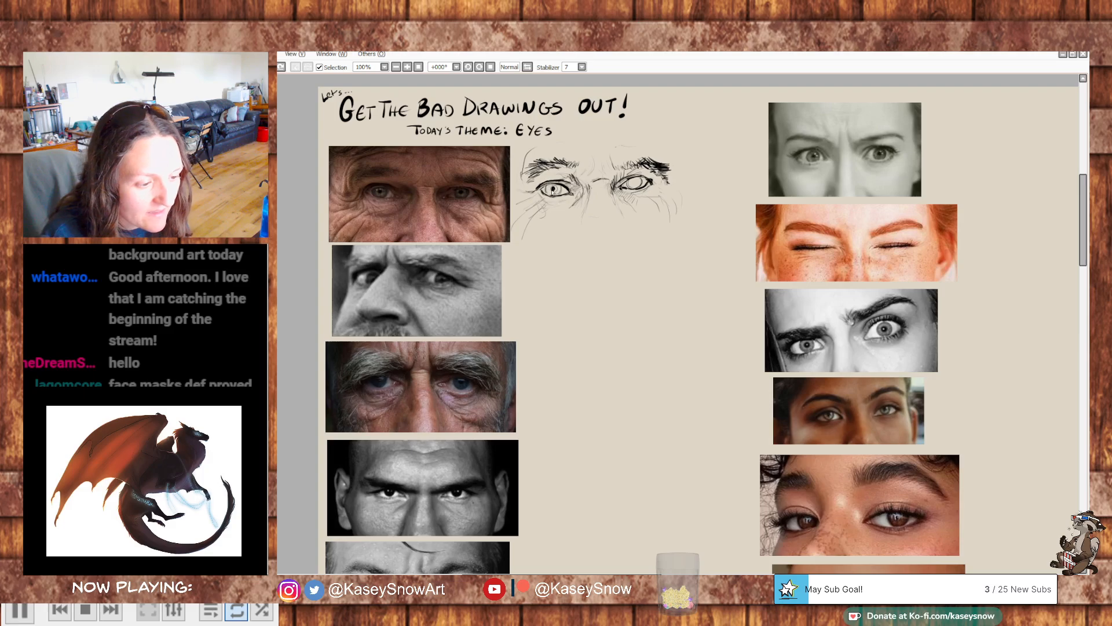
{"action": "left_click_drag", "start_coordinate": [631, 180], "coordinate": [636, 184]}
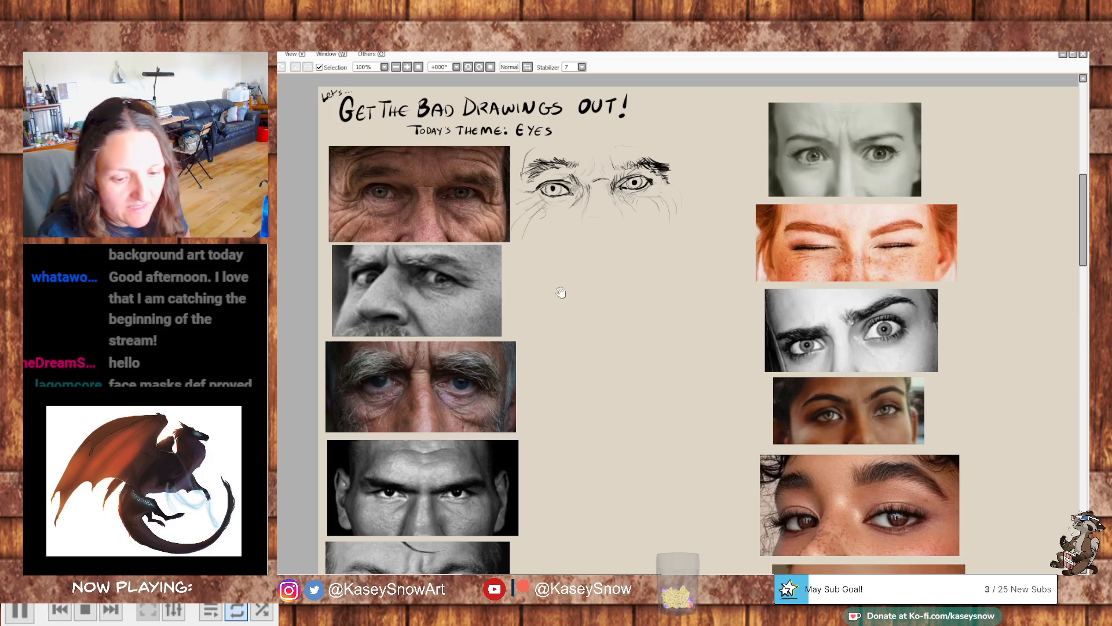
- Begin the second study beside the side-glancing man's photo with the nose, the shadow beside its bridge and the face contour
{"action": "scroll", "coordinate": [585, 284], "scroll_direction": "down", "scroll_amount": 1}
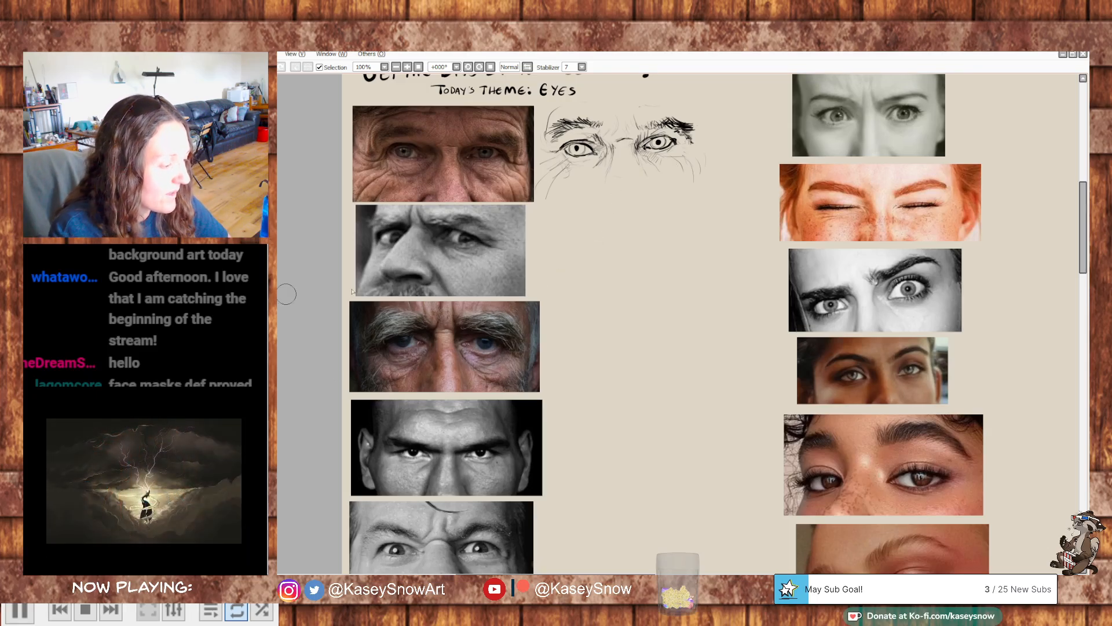
{"action": "mouse_move", "coordinate": [584, 225]}
{"action": "left_mouse_down"}
{"action": "mouse_move", "coordinate": [597, 247]}
{"action": "mouse_move", "coordinate": [588, 236]}
{"action": "mouse_move", "coordinate": [576, 255]}
{"action": "mouse_move", "coordinate": [578, 232]}
{"action": "mouse_move", "coordinate": [570, 247]}
{"action": "left_mouse_up"}
{"action": "key", "text": "ctrl+z"}
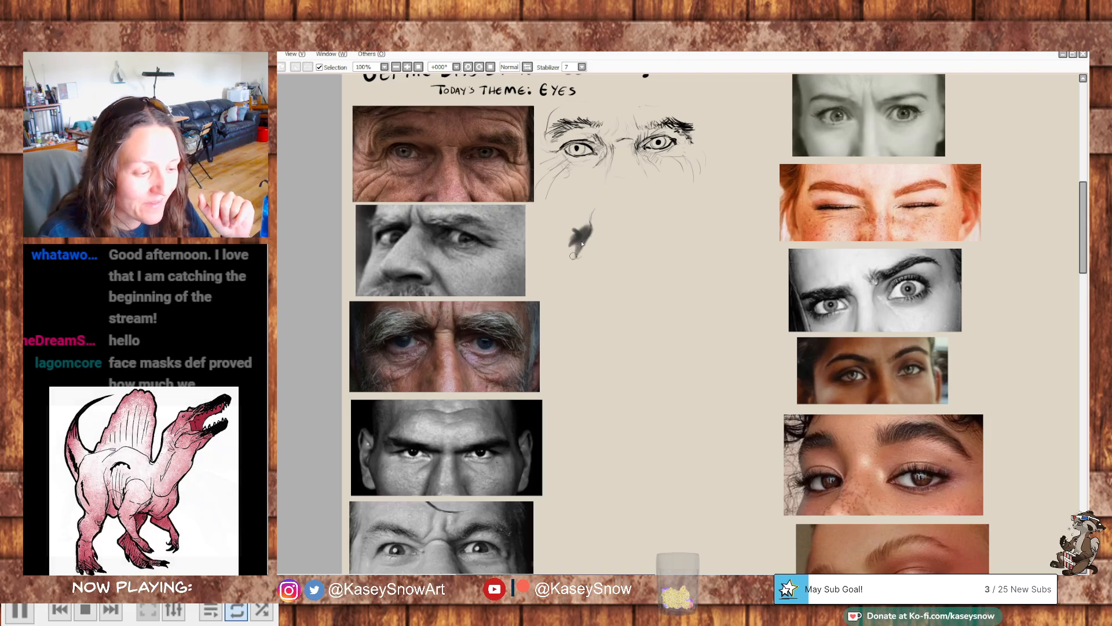
{"action": "mouse_move", "coordinate": [579, 250]}
{"action": "left_mouse_down"}
{"action": "mouse_move", "coordinate": [571, 279]}
{"action": "mouse_move", "coordinate": [614, 277]}
{"action": "mouse_move", "coordinate": [608, 258]}
{"action": "mouse_move", "coordinate": [619, 275]}
{"action": "mouse_move", "coordinate": [607, 203]}
{"action": "mouse_move", "coordinate": [607, 227]}
{"action": "mouse_move", "coordinate": [591, 199]}
{"action": "mouse_move", "coordinate": [587, 225]}
{"action": "mouse_move", "coordinate": [571, 221]}
{"action": "mouse_move", "coordinate": [547, 275]}
{"action": "left_mouse_up"}
{"action": "mouse_move", "coordinate": [556, 226]}
{"action": "left_mouse_down"}
{"action": "mouse_move", "coordinate": [559, 203]}
{"action": "mouse_move", "coordinate": [603, 196]}
{"action": "mouse_move", "coordinate": [570, 237]}
{"action": "mouse_move", "coordinate": [565, 221]}
{"action": "mouse_move", "coordinate": [576, 223]}
{"action": "mouse_move", "coordinate": [546, 276]}
{"action": "left_mouse_up"}
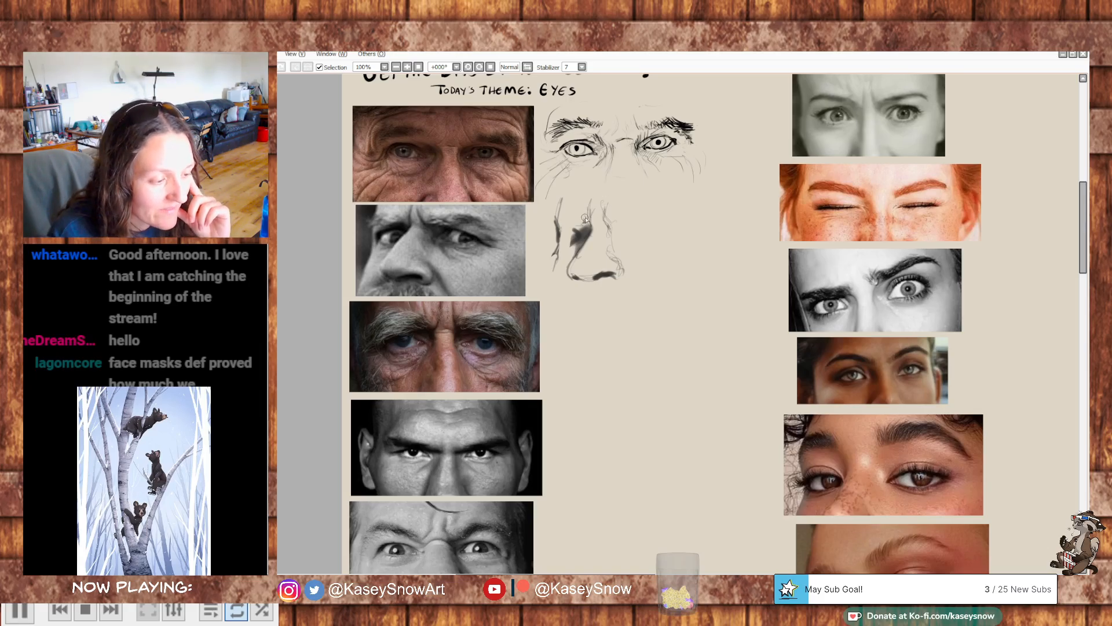
- Draw both eyebrows and both eyes of the second study and darken the nostril area
{"action": "left_click_drag", "start_coordinate": [585, 217], "coordinate": [551, 225]}
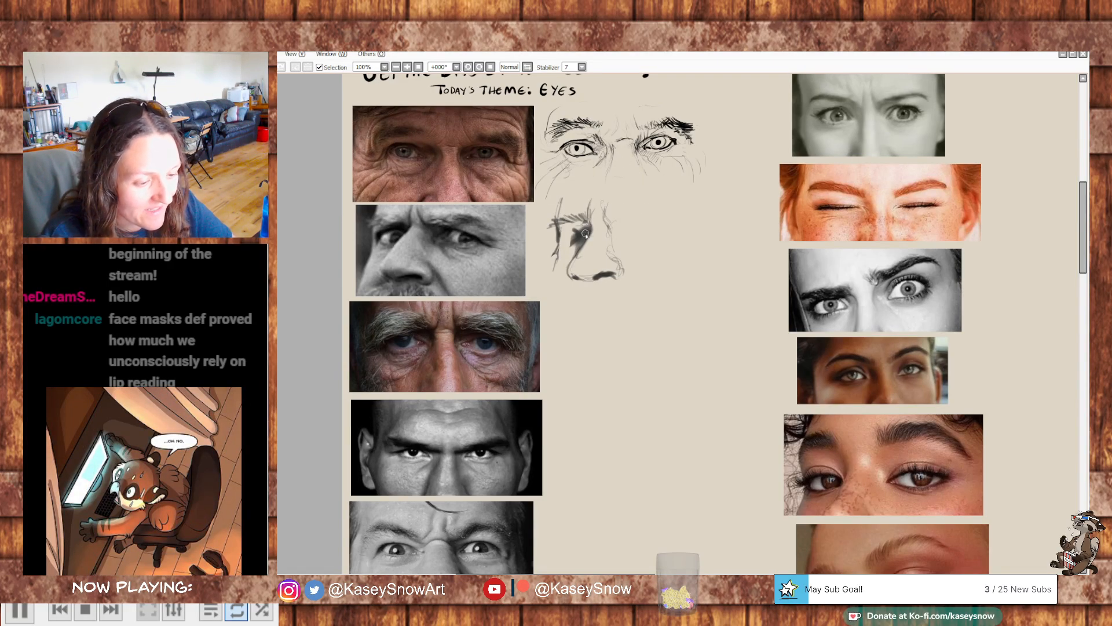
{"action": "left_click_drag", "start_coordinate": [576, 227], "coordinate": [565, 236]}
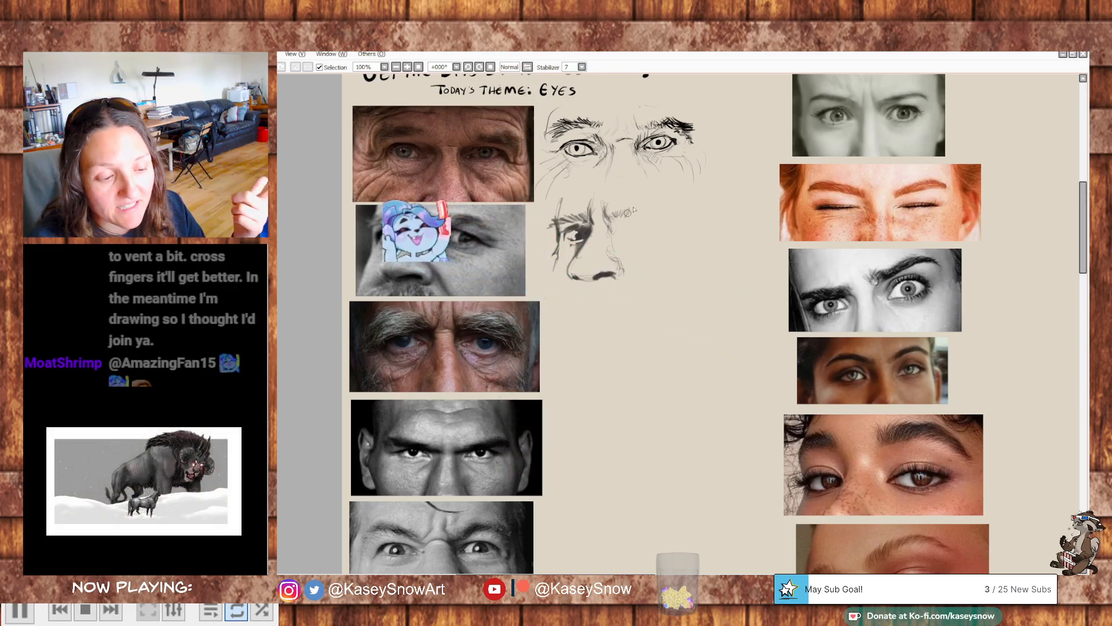
{"action": "left_click_drag", "start_coordinate": [627, 214], "coordinate": [645, 208]}
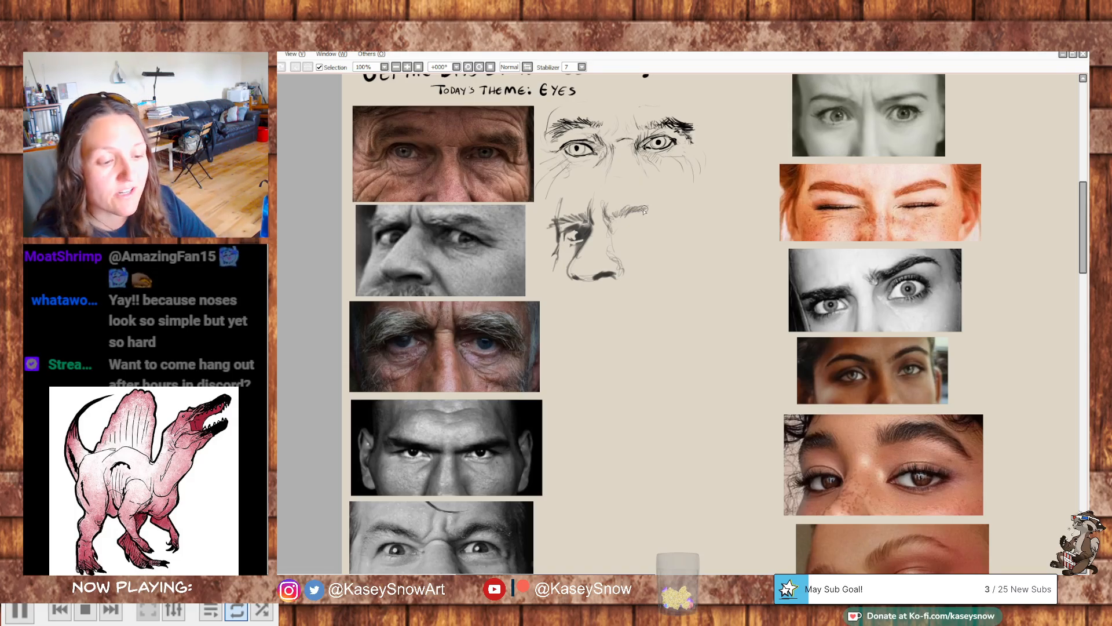
{"action": "mouse_move", "coordinate": [628, 209]}
{"action": "left_mouse_down"}
{"action": "mouse_move", "coordinate": [650, 209]}
{"action": "mouse_move", "coordinate": [615, 217]}
{"action": "mouse_move", "coordinate": [637, 208]}
{"action": "left_mouse_up"}
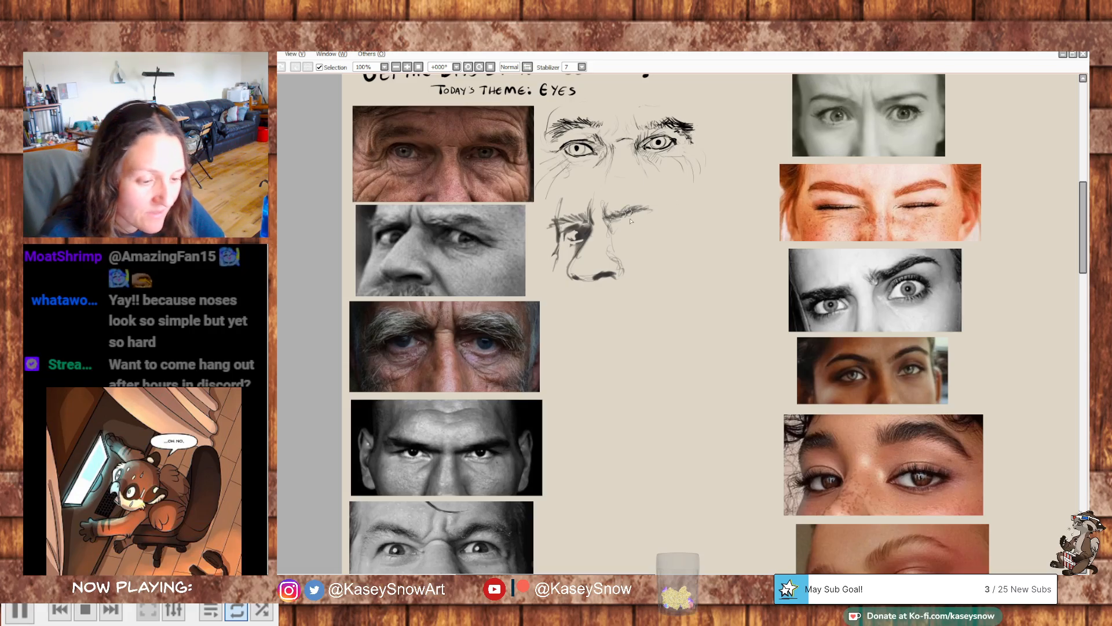
{"action": "left_click_drag", "start_coordinate": [641, 208], "coordinate": [656, 212]}
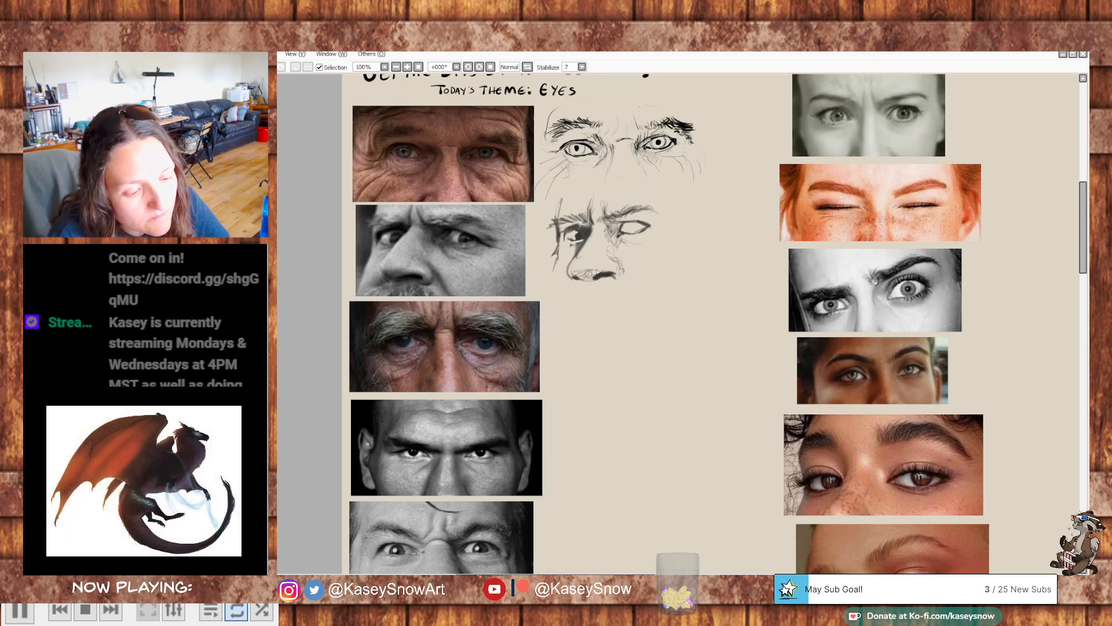
{"action": "left_click_drag", "start_coordinate": [605, 264], "coordinate": [619, 271]}
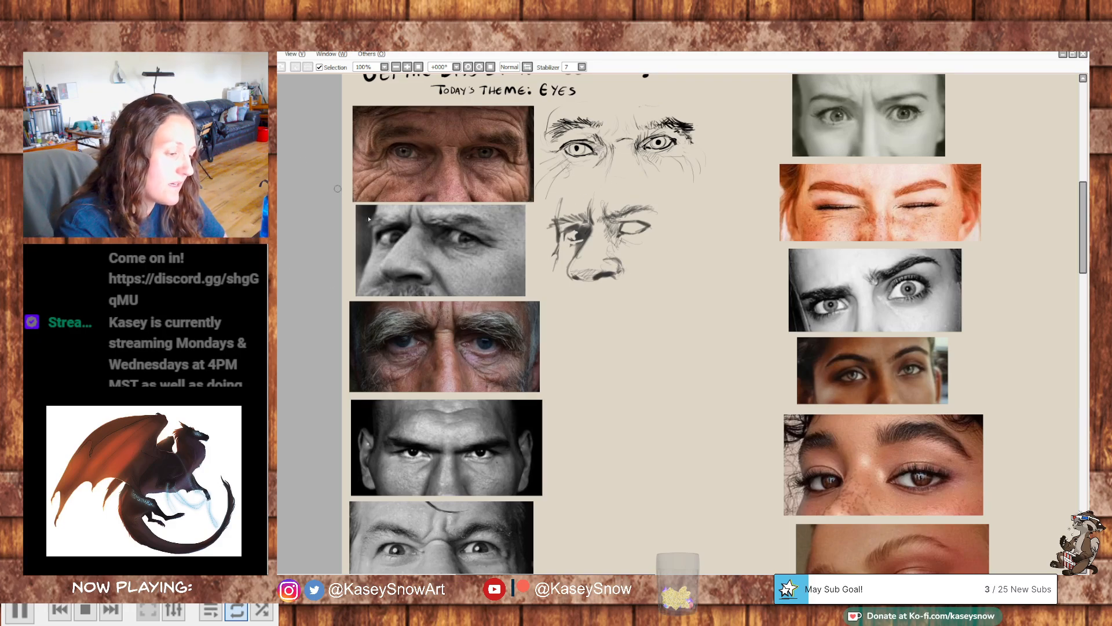
- Draw temporary orange guide lines over the second reference photo along the nose and across the face, undoing each one
{"action": "mouse_move", "coordinate": [410, 209]}
{"action": "left_mouse_down"}
{"action": "mouse_move", "coordinate": [411, 225]}
{"action": "mouse_move", "coordinate": [380, 267]}
{"action": "left_mouse_up"}
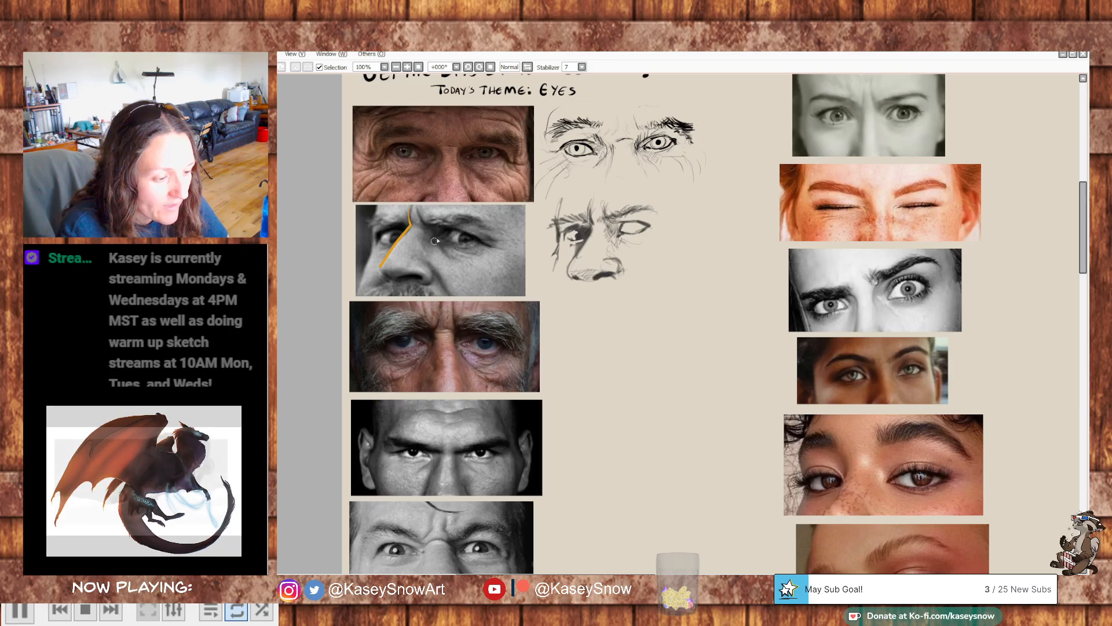
{"action": "key", "text": "ctrl+z"}
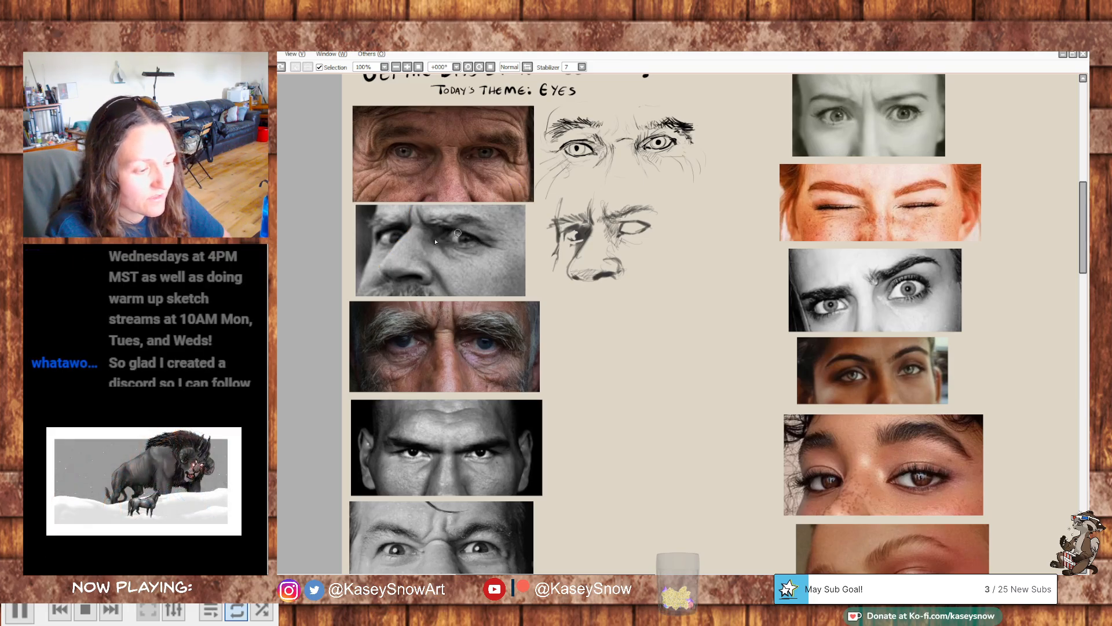
{"action": "left_click_drag", "start_coordinate": [400, 242], "coordinate": [479, 255]}
{"action": "key", "text": "ctrl+z"}
{"action": "mouse_move", "coordinate": [374, 256]}
{"action": "left_mouse_down"}
{"action": "mouse_move", "coordinate": [452, 242]}
{"action": "mouse_move", "coordinate": [495, 256]}
{"action": "left_mouse_up"}
{"action": "key", "text": "ctrl+z"}
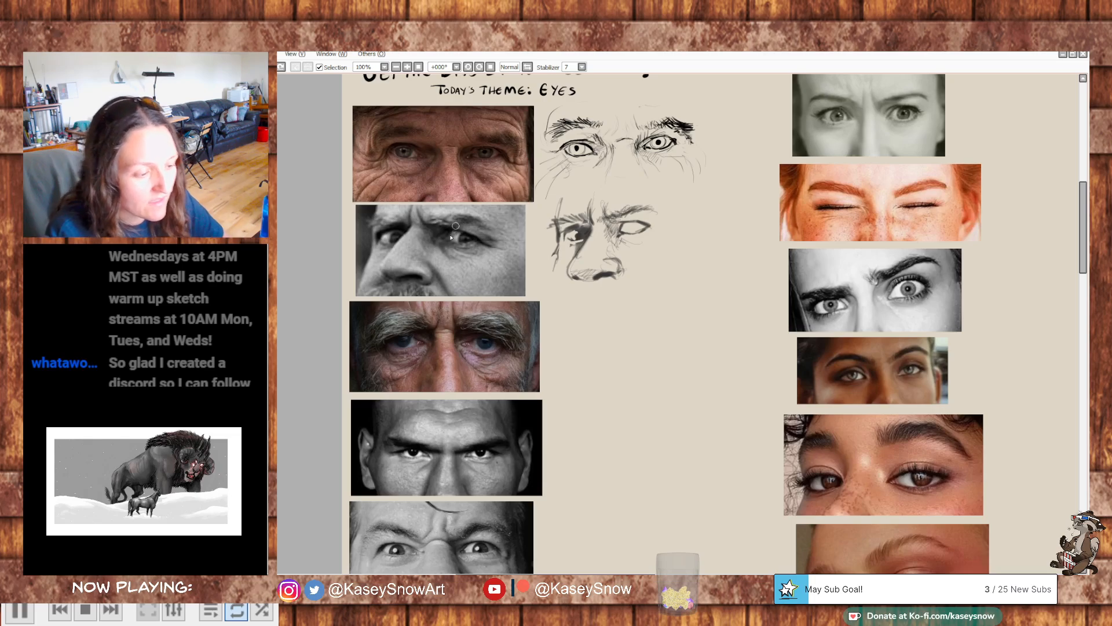
- Trace the shape of the side-glancing man's eye in orange over his photo, undoing the tracing
{"action": "mouse_move", "coordinate": [438, 241]}
{"action": "left_mouse_down"}
{"action": "mouse_move", "coordinate": [463, 227]}
{"action": "mouse_move", "coordinate": [481, 238]}
{"action": "mouse_move", "coordinate": [444, 242]}
{"action": "left_mouse_up"}
{"action": "left_click_drag", "start_coordinate": [395, 243], "coordinate": [401, 231]}
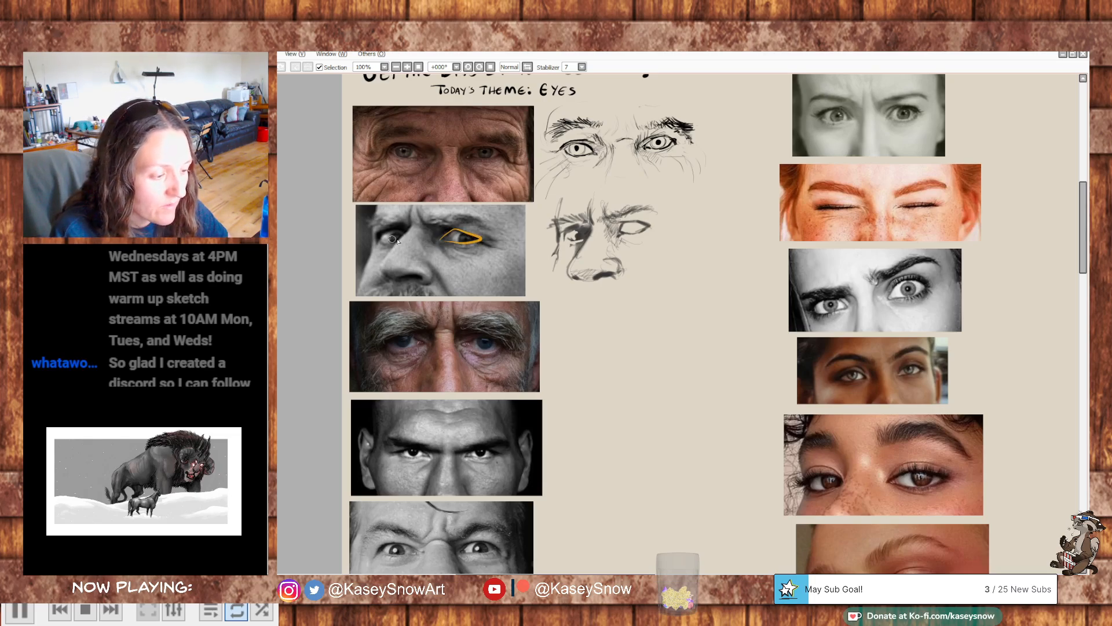
{"action": "key", "text": "ctrl+z"}
{"action": "key", "text": "ctrl+z"}
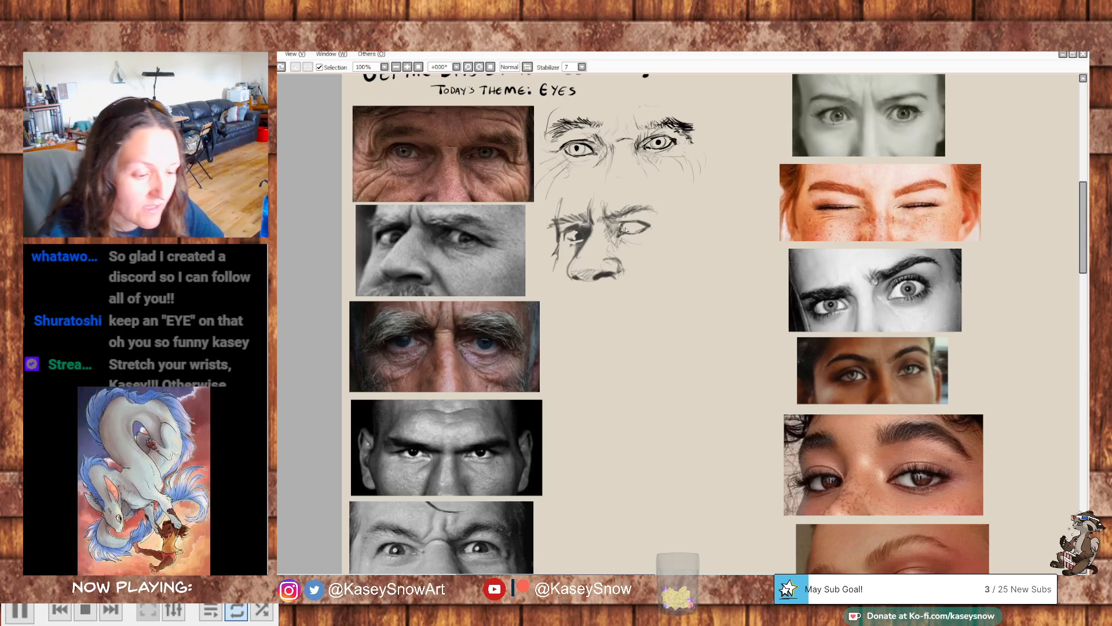
- Refine the second study's far eye and face contour and shade its eye sockets, the underside of the nose and the moustache
{"action": "mouse_move", "coordinate": [621, 222]}
{"action": "left_mouse_down"}
{"action": "mouse_move", "coordinate": [653, 228]}
{"action": "mouse_move", "coordinate": [646, 222]}
{"action": "left_mouse_up"}
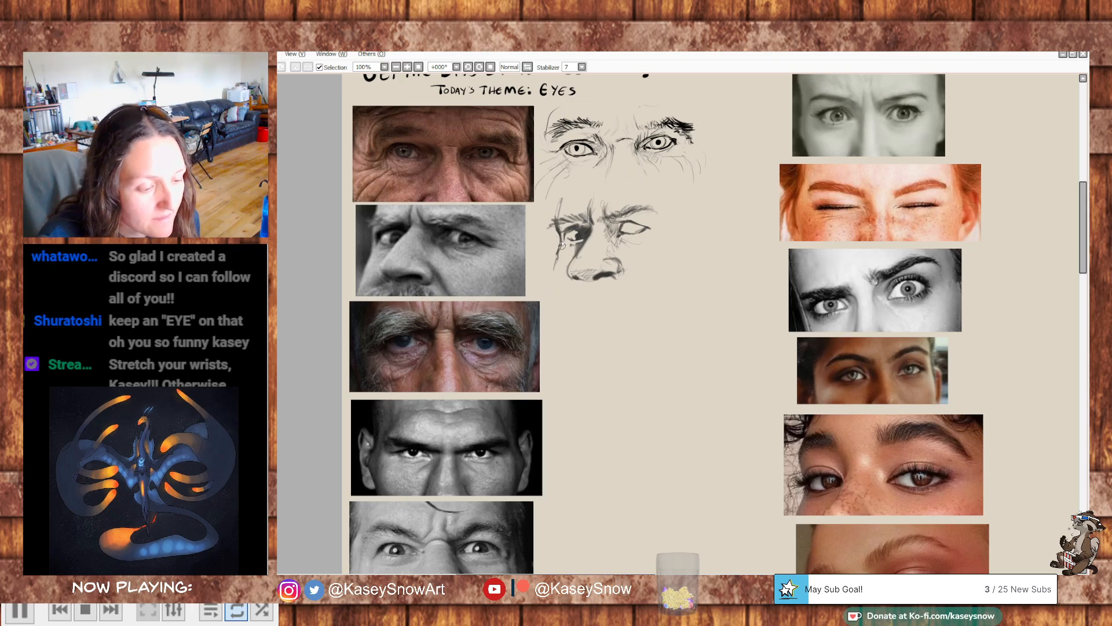
{"action": "left_click_drag", "start_coordinate": [561, 245], "coordinate": [554, 272]}
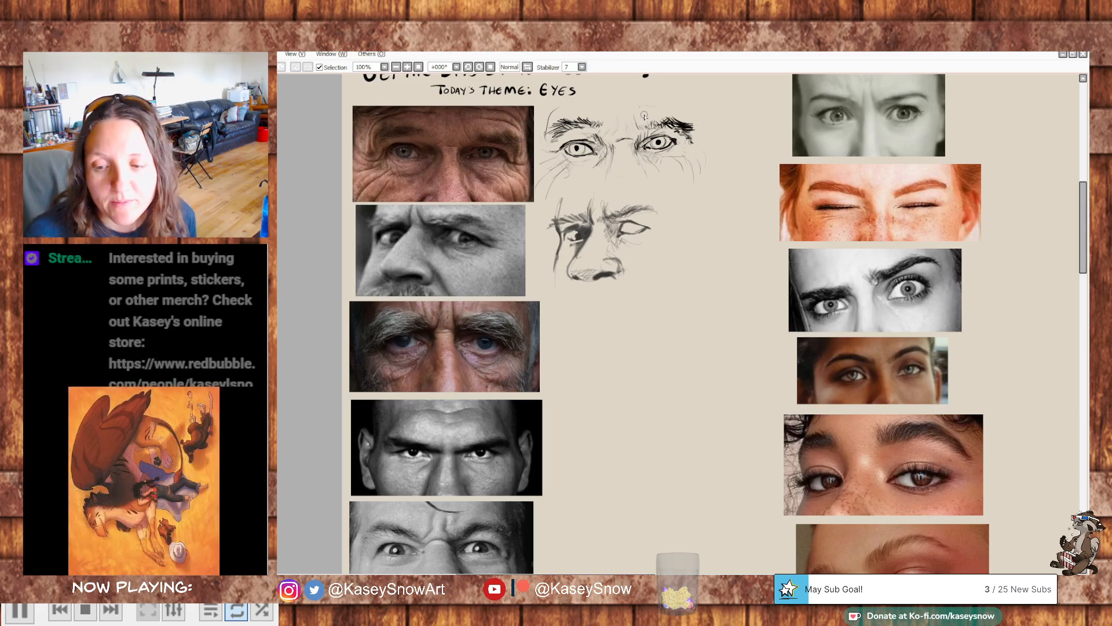
{"action": "key", "text": "alt+Tab"}
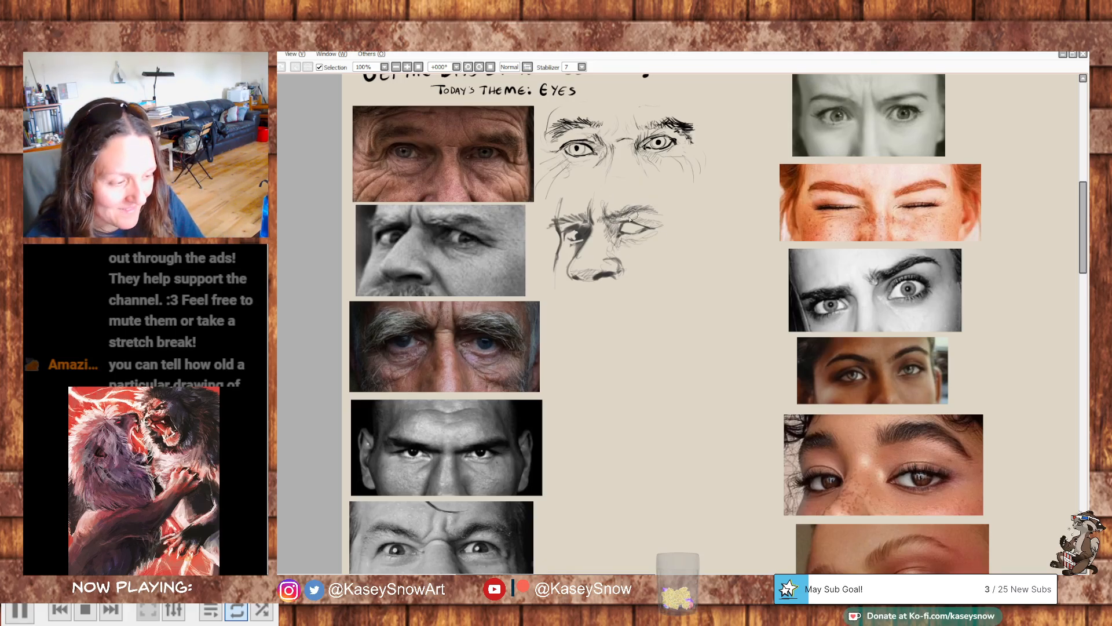
{"action": "left_click_drag", "start_coordinate": [621, 230], "coordinate": [619, 229]}
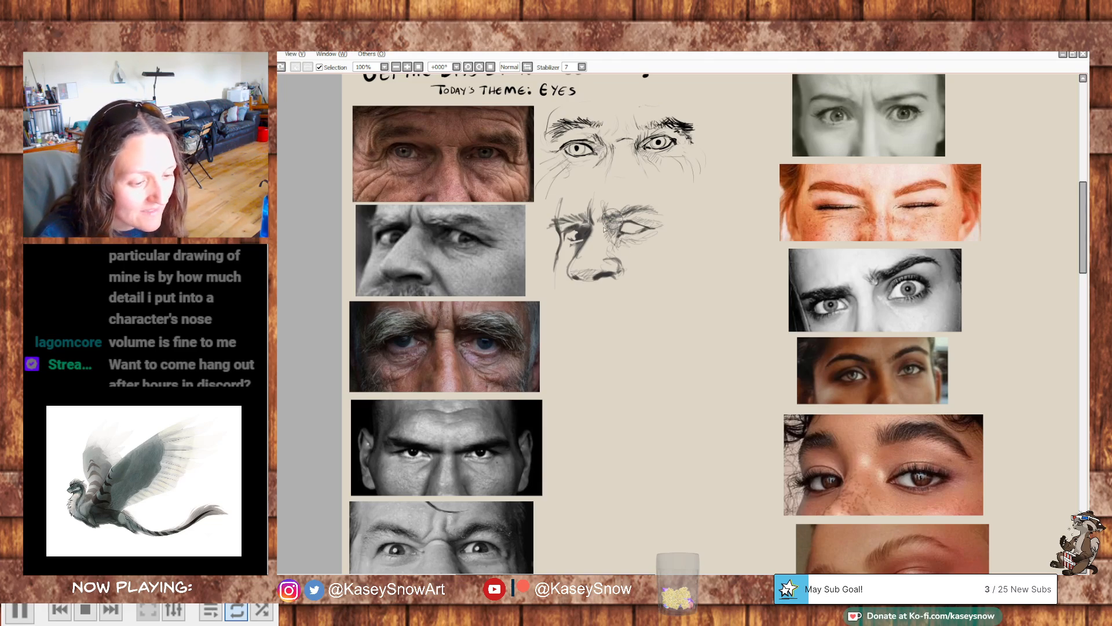
{"action": "mouse_move", "coordinate": [618, 238]}
{"action": "left_mouse_down"}
{"action": "mouse_move", "coordinate": [637, 249]}
{"action": "mouse_move", "coordinate": [663, 223]}
{"action": "mouse_move", "coordinate": [647, 228]}
{"action": "left_mouse_up"}
{"action": "key", "text": "ctrl+z"}
{"action": "mouse_move", "coordinate": [584, 266]}
{"action": "left_mouse_down"}
{"action": "mouse_move", "coordinate": [577, 274]}
{"action": "mouse_move", "coordinate": [600, 273]}
{"action": "mouse_move", "coordinate": [573, 293]}
{"action": "mouse_move", "coordinate": [624, 289]}
{"action": "mouse_move", "coordinate": [643, 312]}
{"action": "left_mouse_up"}
{"action": "left_click_drag", "start_coordinate": [702, 288], "coordinate": [694, 250]}
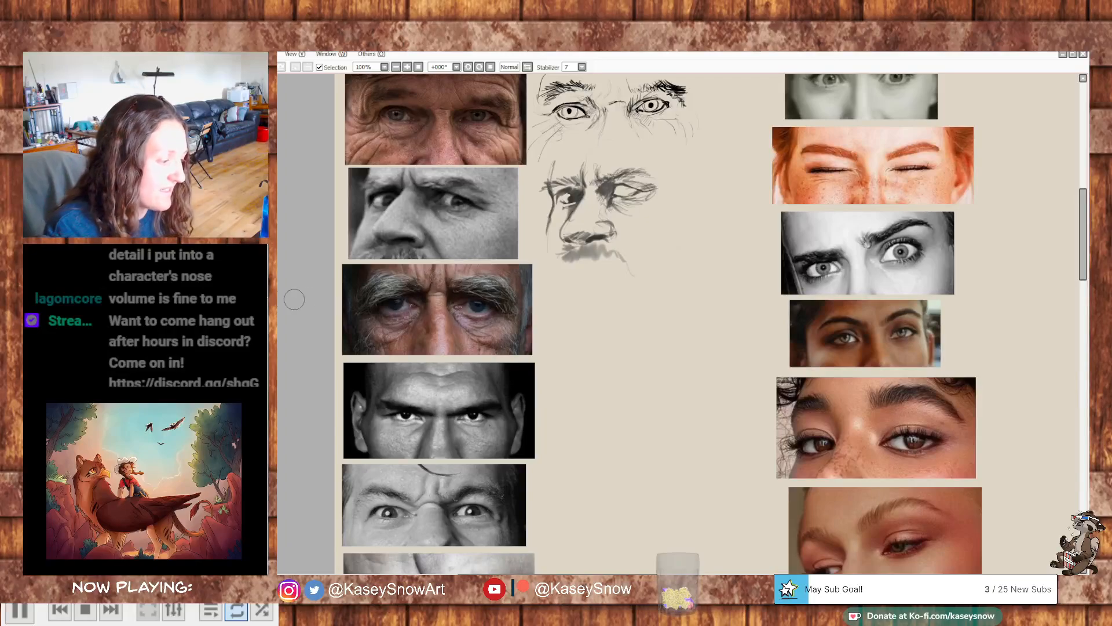
- Try out grey shading strokes on the empty canvas below the second study, undoing each test patch
{"action": "mouse_move", "coordinate": [617, 297]}
{"action": "left_mouse_down"}
{"action": "mouse_move", "coordinate": [614, 318]}
{"action": "mouse_move", "coordinate": [634, 306]}
{"action": "left_mouse_up"}
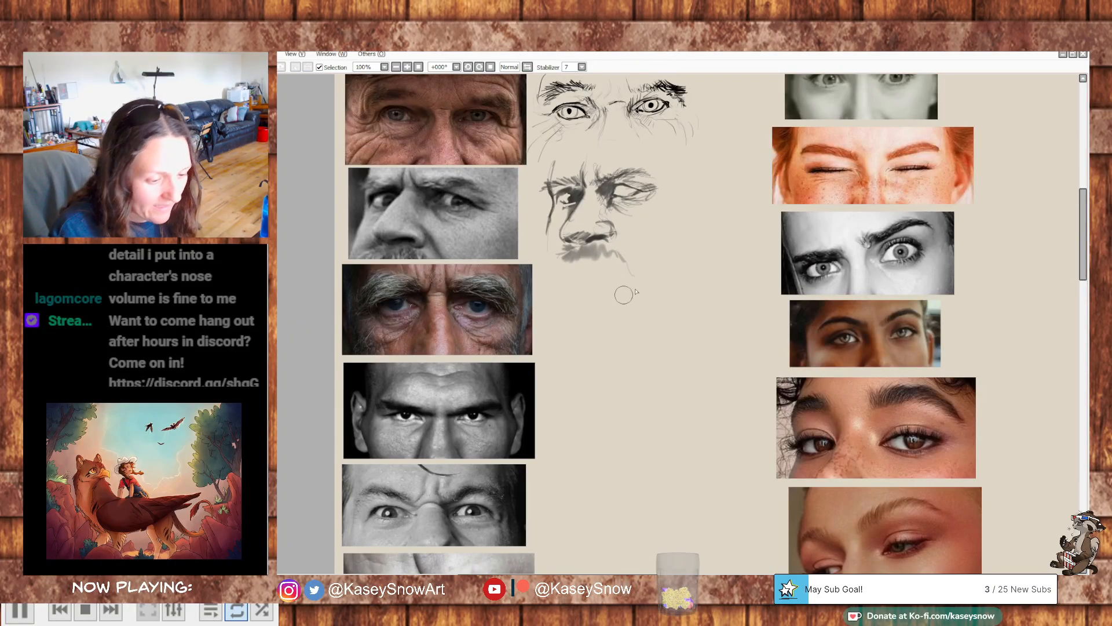
{"action": "key", "text": "ctrl+z"}
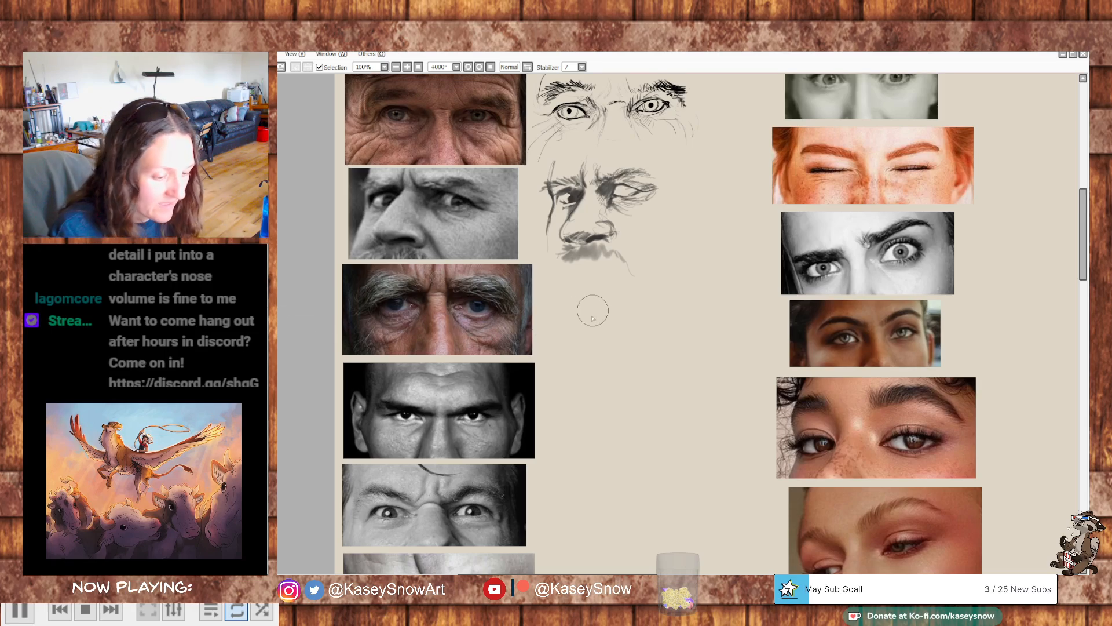
{"action": "left_click_drag", "start_coordinate": [586, 311], "coordinate": [619, 324]}
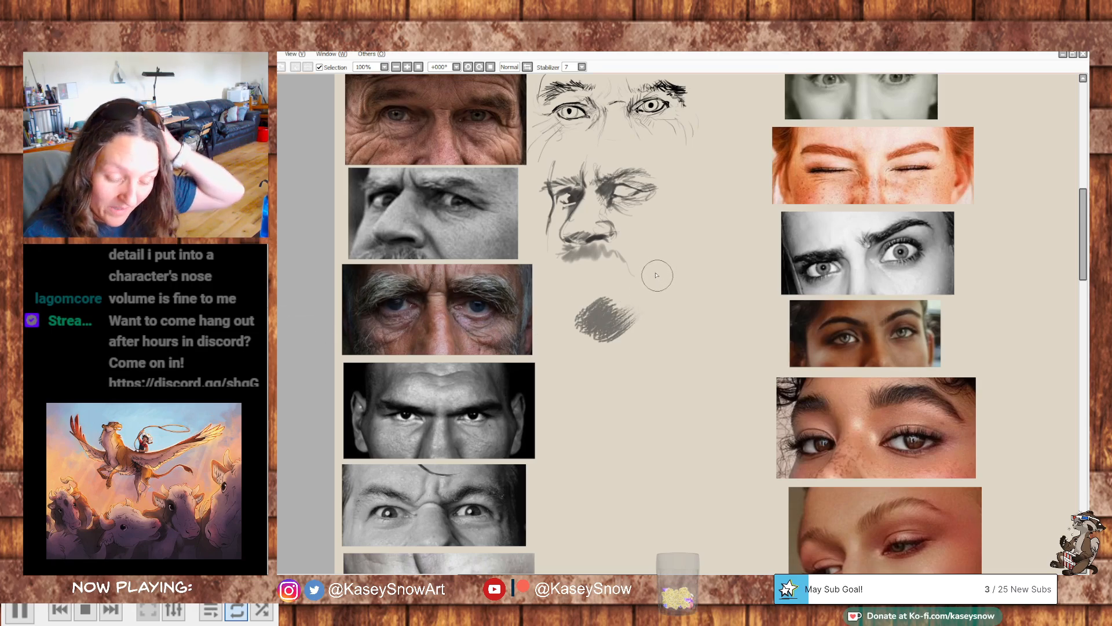
{"action": "left_click_drag", "start_coordinate": [597, 319], "coordinate": [575, 324]}
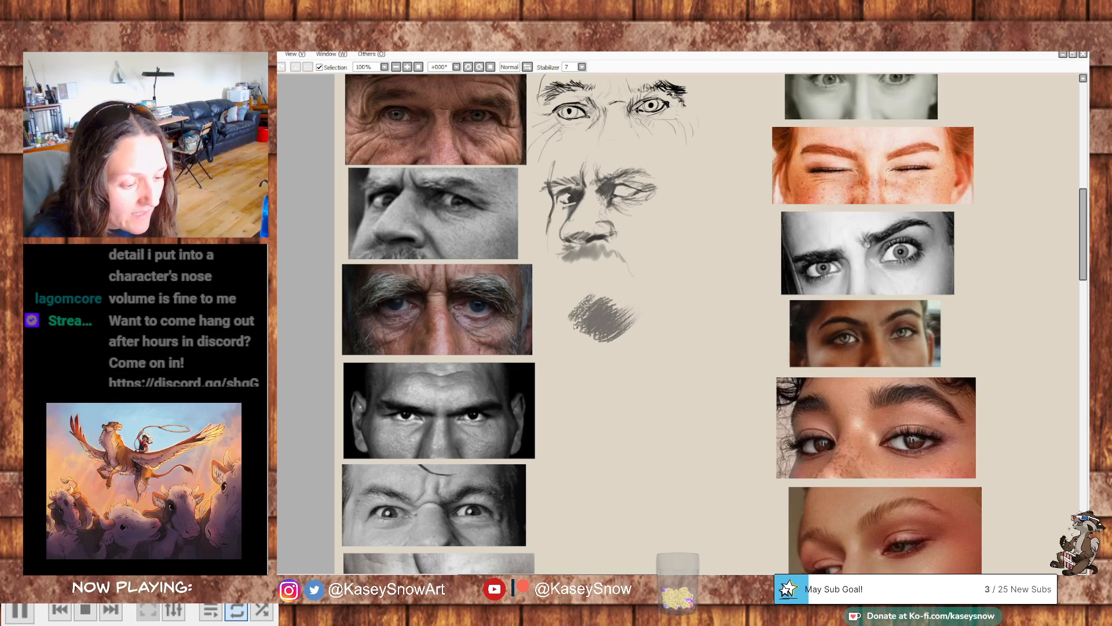
{"action": "key", "text": "ctrl+z"}
{"action": "key", "text": "ctrl+z"}
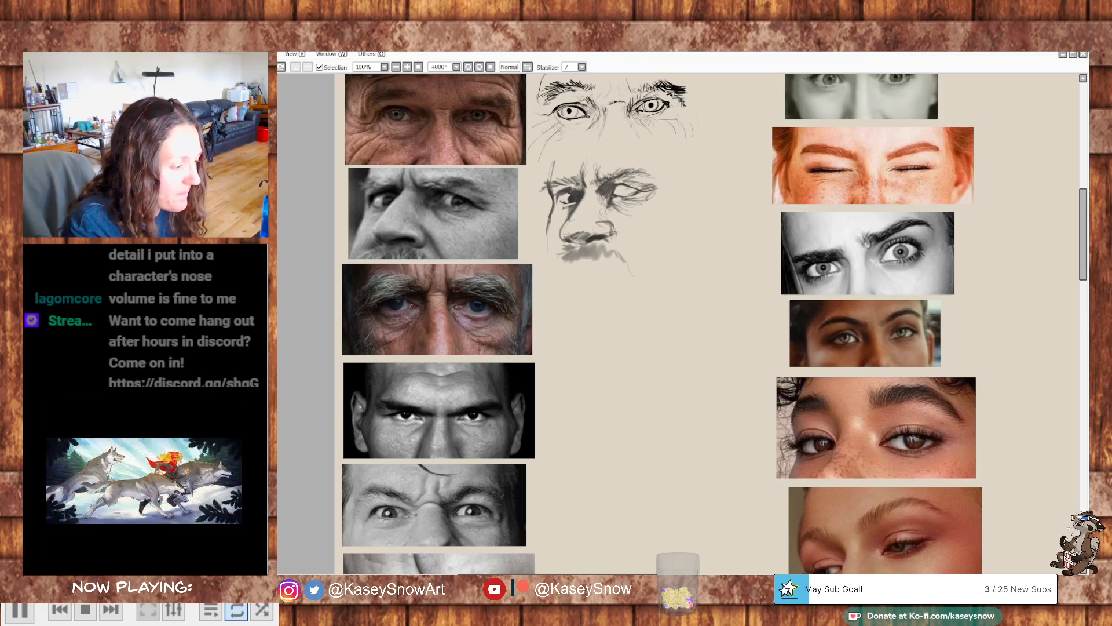
{"action": "mouse_move", "coordinate": [560, 316]}
{"action": "left_mouse_down"}
{"action": "mouse_move", "coordinate": [627, 303]}
{"action": "mouse_move", "coordinate": [593, 296]}
{"action": "mouse_move", "coordinate": [590, 328]}
{"action": "left_mouse_up"}
{"action": "key", "text": "ctrl+z"}
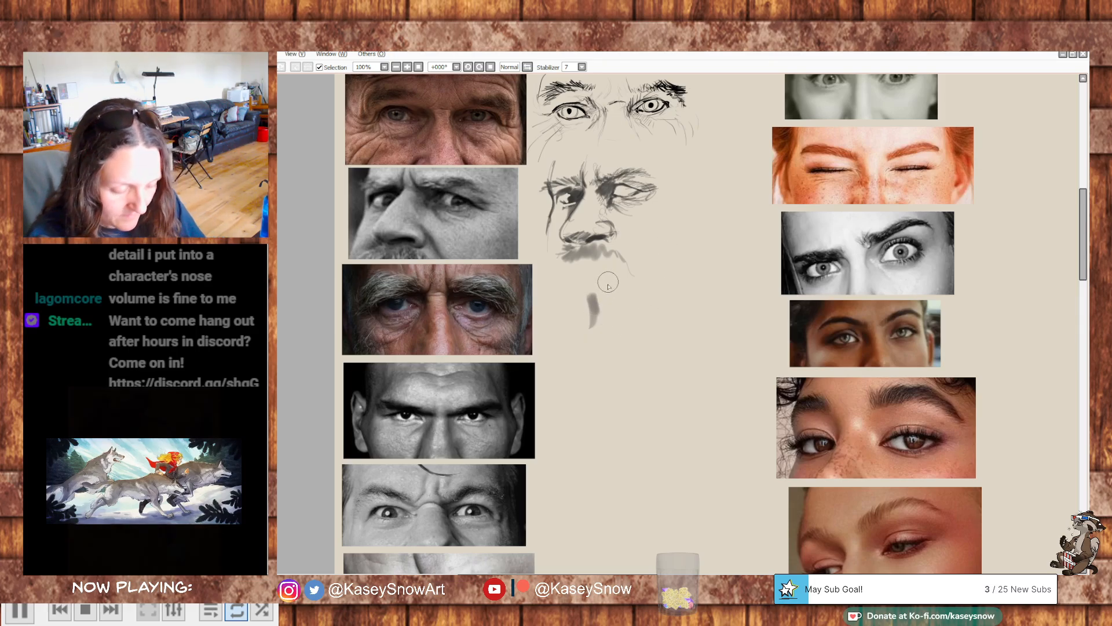
{"action": "key", "text": "ctrl+z"}
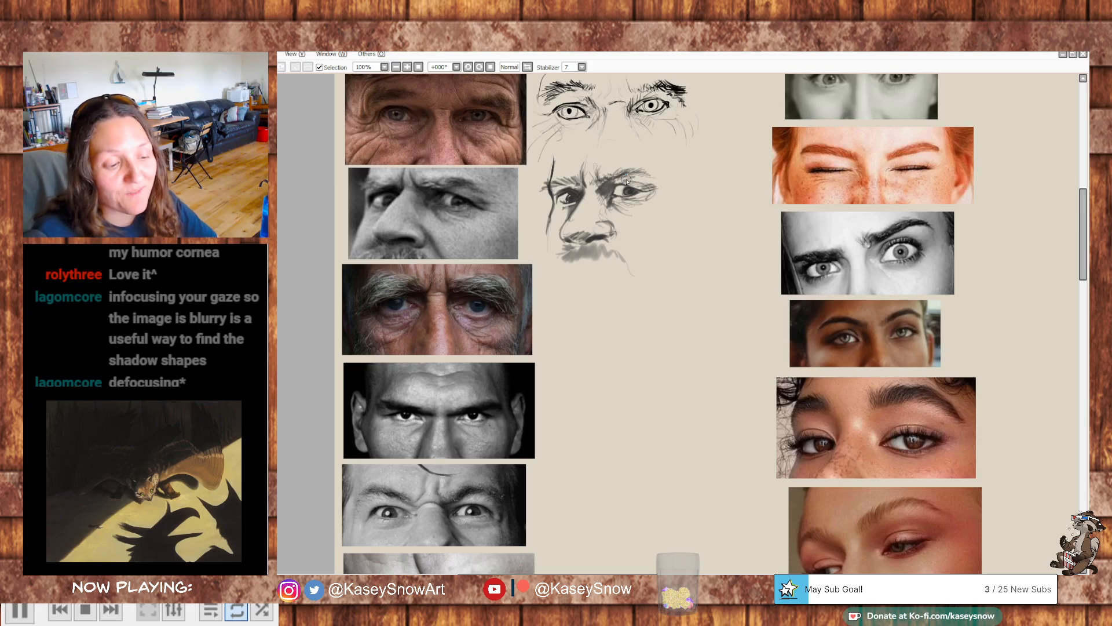
- Add dark hair strokes to the second study's moustache and draw the cheek crease beside the nose
{"action": "left_click_drag", "start_coordinate": [575, 246], "coordinate": [568, 261]}
{"action": "mouse_move", "coordinate": [580, 253]}
{"action": "left_mouse_down"}
{"action": "mouse_move", "coordinate": [627, 203]}
{"action": "mouse_move", "coordinate": [589, 255]}
{"action": "left_mouse_up"}
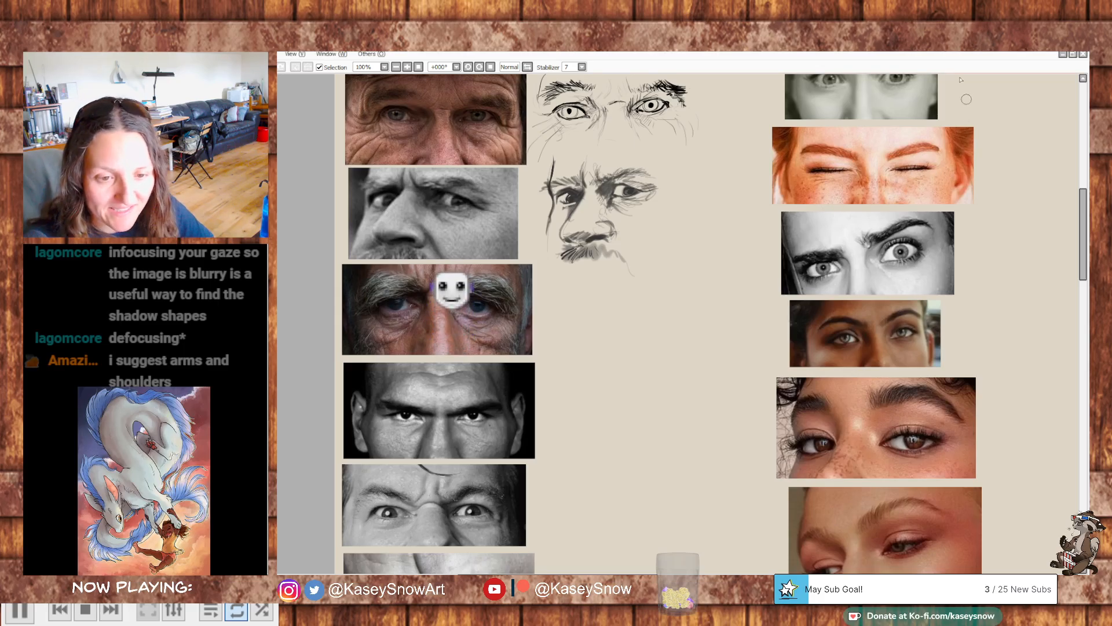
{"action": "left_click_drag", "start_coordinate": [742, 206], "coordinate": [801, 219]}
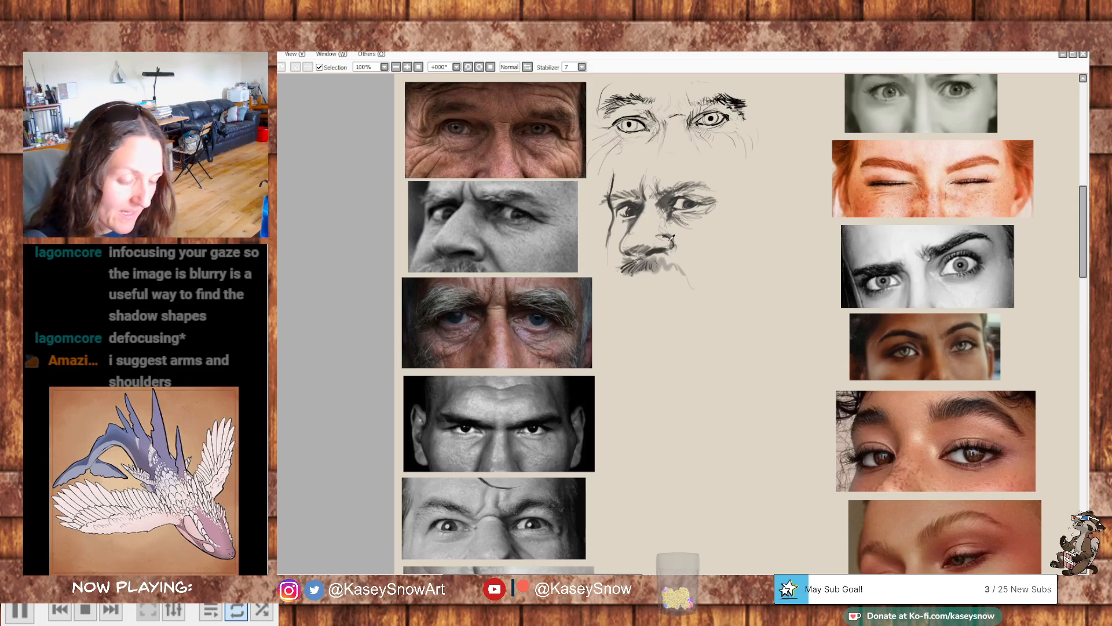
{"action": "left_click_drag", "start_coordinate": [676, 242], "coordinate": [684, 252]}
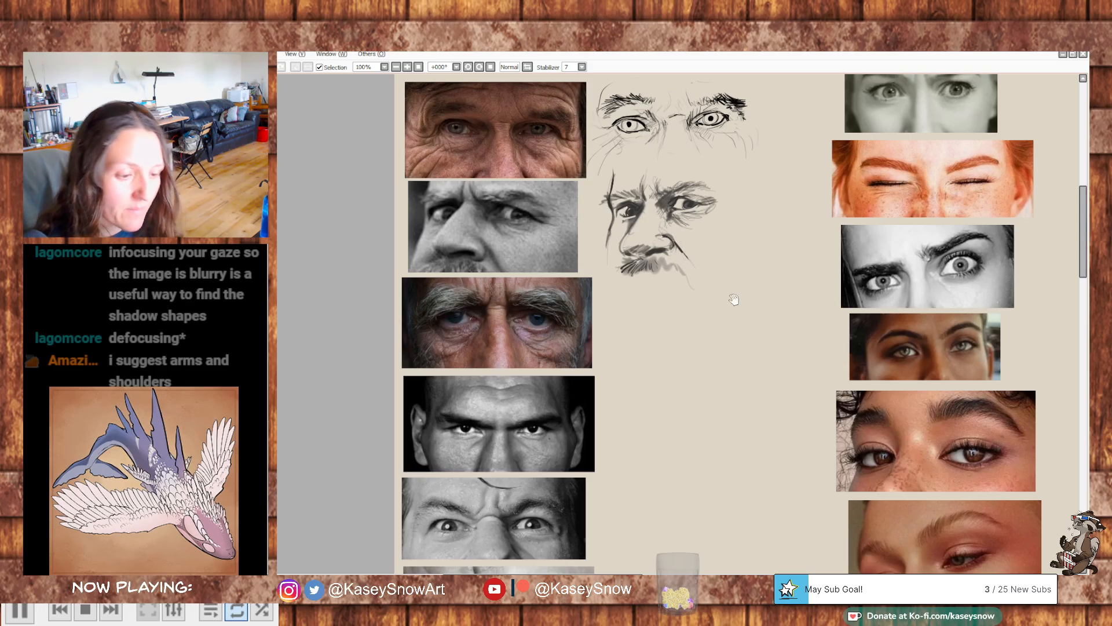
- Erase the lower part of the second study's moustache to crop it like the photo, undoing and redoing the erased edge
{"action": "left_click_drag", "start_coordinate": [799, 287], "coordinate": [797, 273]}
{"action": "mouse_move", "coordinate": [787, 323]}
{"action": "left_mouse_down"}
{"action": "mouse_move", "coordinate": [775, 298]}
{"action": "mouse_move", "coordinate": [807, 313]}
{"action": "mouse_move", "coordinate": [808, 303]}
{"action": "left_mouse_up"}
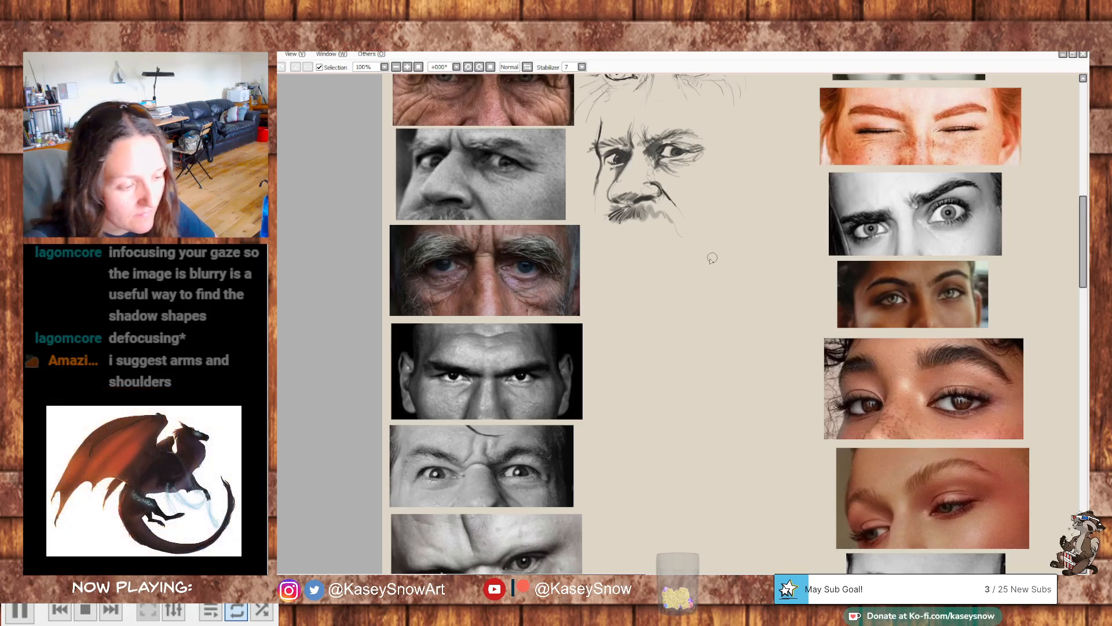
{"action": "mouse_move", "coordinate": [609, 223]}
{"action": "left_mouse_down"}
{"action": "mouse_move", "coordinate": [698, 224]}
{"action": "mouse_move", "coordinate": [674, 221]}
{"action": "left_mouse_up"}
{"action": "left_click_drag", "start_coordinate": [666, 218], "coordinate": [606, 222]}
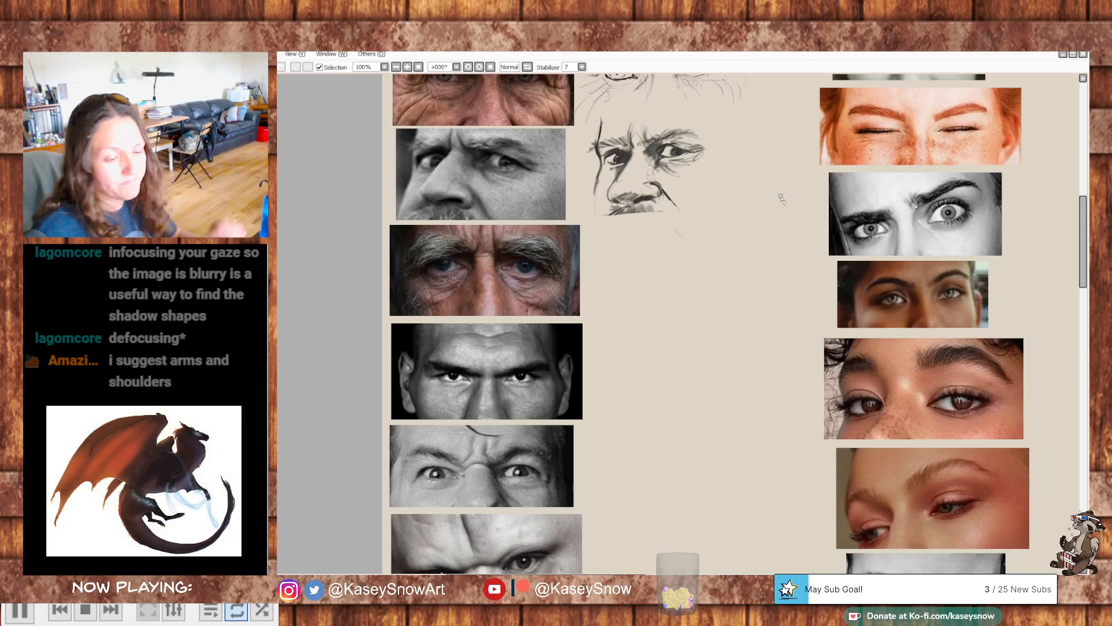
{"action": "key", "text": "ctrl+z"}
{"action": "left_click_drag", "start_coordinate": [614, 223], "coordinate": [676, 222]}
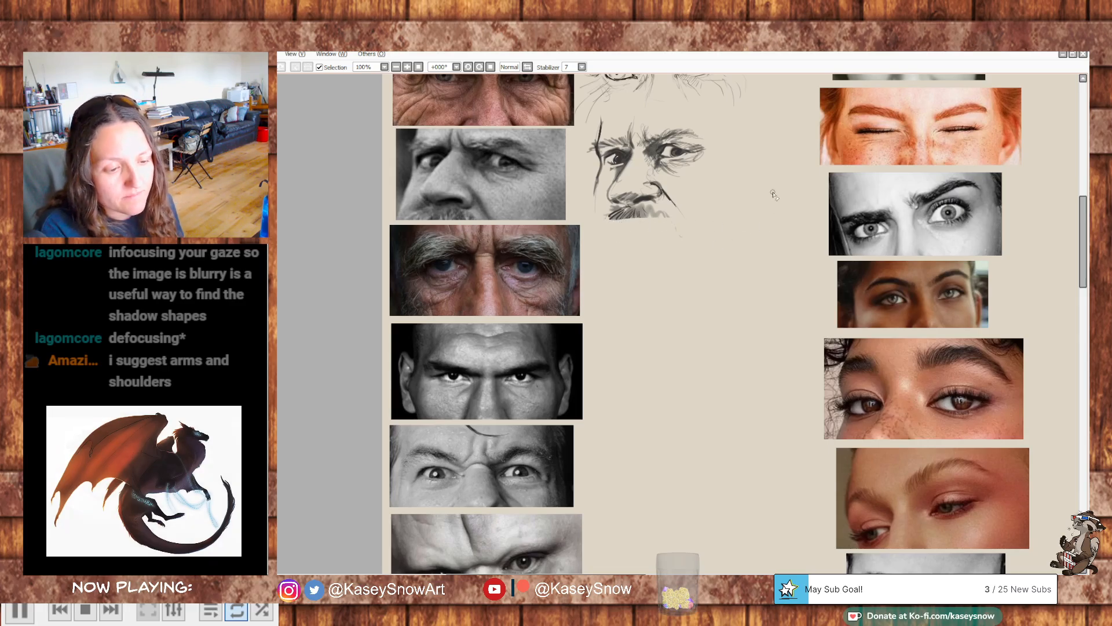
- Start the third study beside the bushy-browed old man's photo with loose eyebrows, round eye sockets and dark shading at the nose bridge
{"action": "mouse_move", "coordinate": [643, 244]}
{"action": "left_mouse_down"}
{"action": "mouse_move", "coordinate": [628, 284]}
{"action": "mouse_move", "coordinate": [651, 246]}
{"action": "mouse_move", "coordinate": [628, 284]}
{"action": "mouse_move", "coordinate": [662, 247]}
{"action": "mouse_move", "coordinate": [712, 279]}
{"action": "mouse_move", "coordinate": [733, 252]}
{"action": "left_mouse_up"}
{"action": "mouse_move", "coordinate": [645, 260]}
{"action": "left_mouse_down"}
{"action": "mouse_move", "coordinate": [661, 278]}
{"action": "mouse_move", "coordinate": [661, 234]}
{"action": "mouse_move", "coordinate": [677, 237]}
{"action": "mouse_move", "coordinate": [659, 253]}
{"action": "mouse_move", "coordinate": [690, 284]}
{"action": "mouse_move", "coordinate": [654, 301]}
{"action": "mouse_move", "coordinate": [679, 264]}
{"action": "mouse_move", "coordinate": [662, 259]}
{"action": "mouse_move", "coordinate": [683, 257]}
{"action": "mouse_move", "coordinate": [632, 237]}
{"action": "mouse_move", "coordinate": [610, 261]}
{"action": "left_mouse_up"}
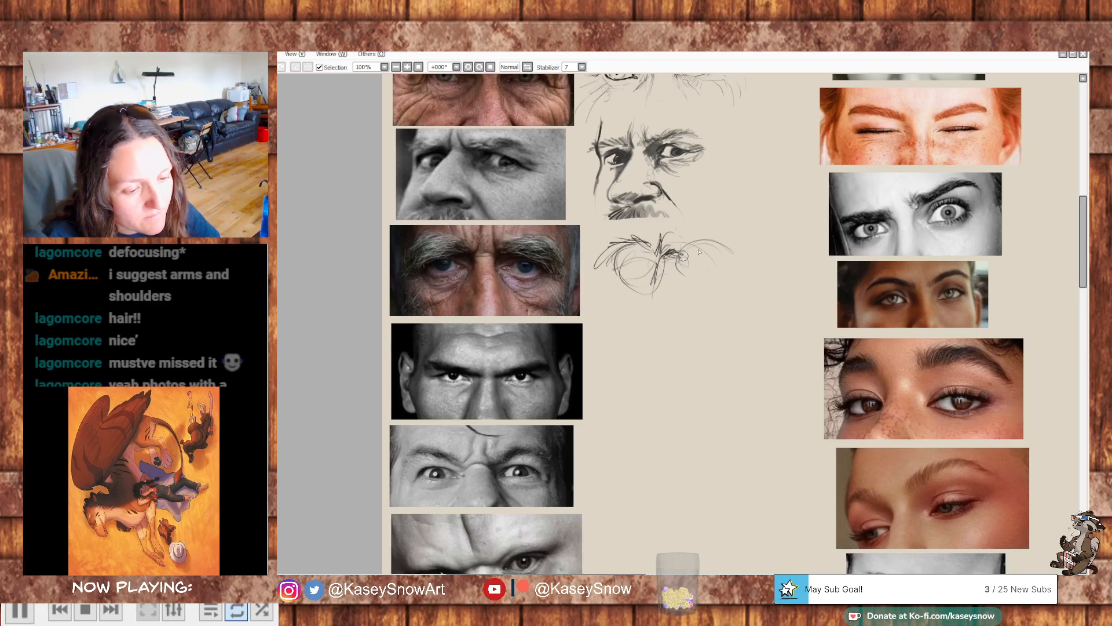
{"action": "mouse_move", "coordinate": [685, 259]}
{"action": "left_mouse_down"}
{"action": "mouse_move", "coordinate": [695, 234]}
{"action": "mouse_move", "coordinate": [692, 248]}
{"action": "mouse_move", "coordinate": [716, 239]}
{"action": "mouse_move", "coordinate": [736, 266]}
{"action": "left_mouse_up"}
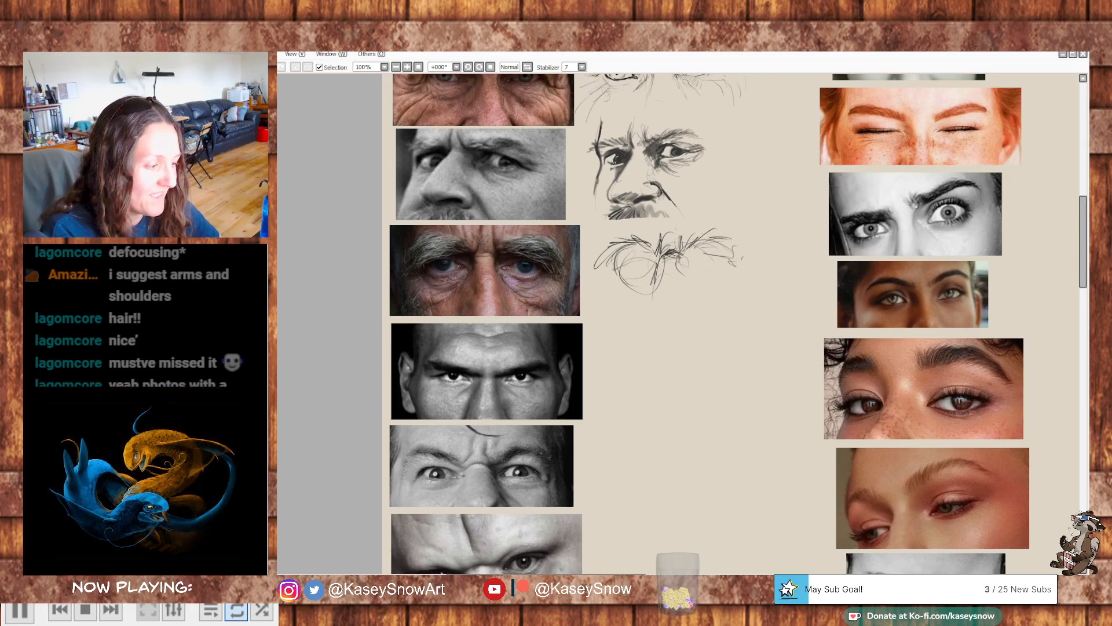
{"action": "mouse_move", "coordinate": [713, 242]}
{"action": "left_mouse_down"}
{"action": "mouse_move", "coordinate": [685, 255]}
{"action": "mouse_move", "coordinate": [711, 250]}
{"action": "mouse_move", "coordinate": [720, 262]}
{"action": "mouse_move", "coordinate": [672, 256]}
{"action": "mouse_move", "coordinate": [715, 252]}
{"action": "mouse_move", "coordinate": [667, 256]}
{"action": "mouse_move", "coordinate": [664, 266]}
{"action": "mouse_move", "coordinate": [640, 258]}
{"action": "mouse_move", "coordinate": [664, 278]}
{"action": "mouse_move", "coordinate": [651, 303]}
{"action": "mouse_move", "coordinate": [684, 261]}
{"action": "mouse_move", "coordinate": [700, 264]}
{"action": "mouse_move", "coordinate": [664, 272]}
{"action": "mouse_move", "coordinate": [663, 309]}
{"action": "mouse_move", "coordinate": [669, 244]}
{"action": "mouse_move", "coordinate": [668, 279]}
{"action": "left_mouse_up"}
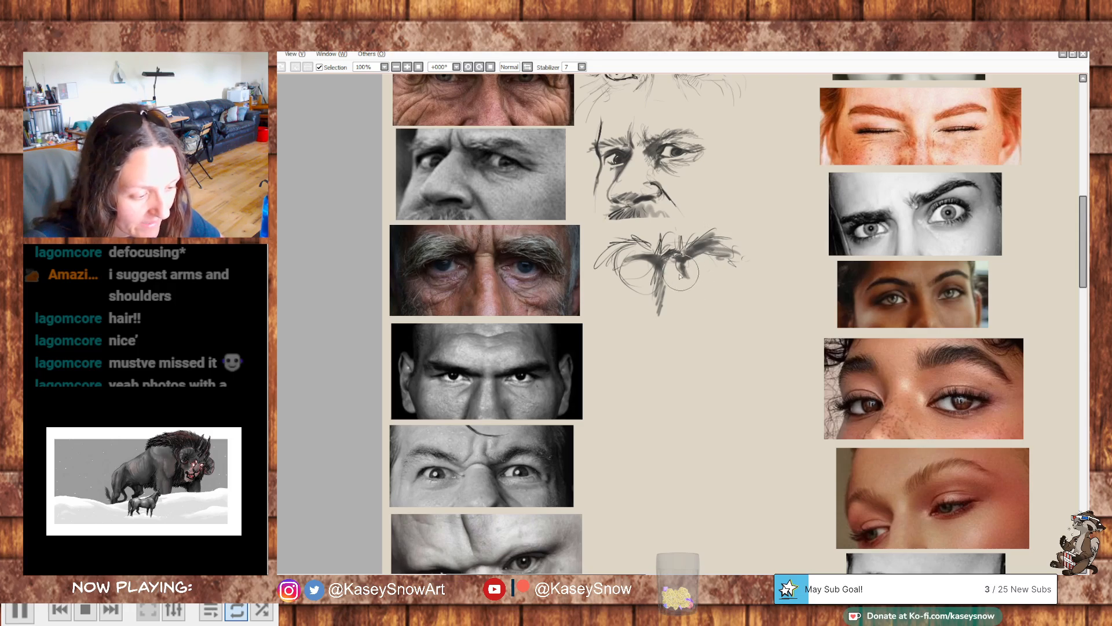
- Shade both sides of the third study's nose, the areas around both eye sockets and the bags beneath the eyes
{"action": "mouse_move", "coordinate": [666, 261]}
{"action": "left_mouse_down"}
{"action": "mouse_move", "coordinate": [681, 256]}
{"action": "mouse_move", "coordinate": [691, 306]}
{"action": "mouse_move", "coordinate": [656, 317]}
{"action": "left_mouse_up"}
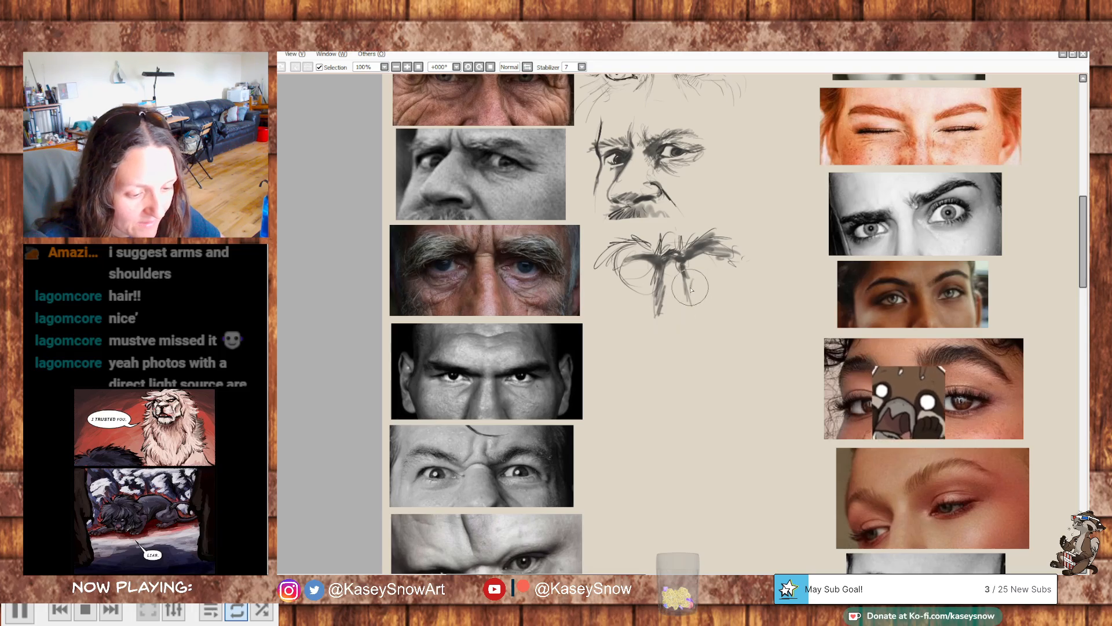
{"action": "mouse_move", "coordinate": [688, 280]}
{"action": "left_mouse_down"}
{"action": "mouse_move", "coordinate": [692, 300]}
{"action": "mouse_move", "coordinate": [705, 300]}
{"action": "mouse_move", "coordinate": [748, 256]}
{"action": "left_mouse_up"}
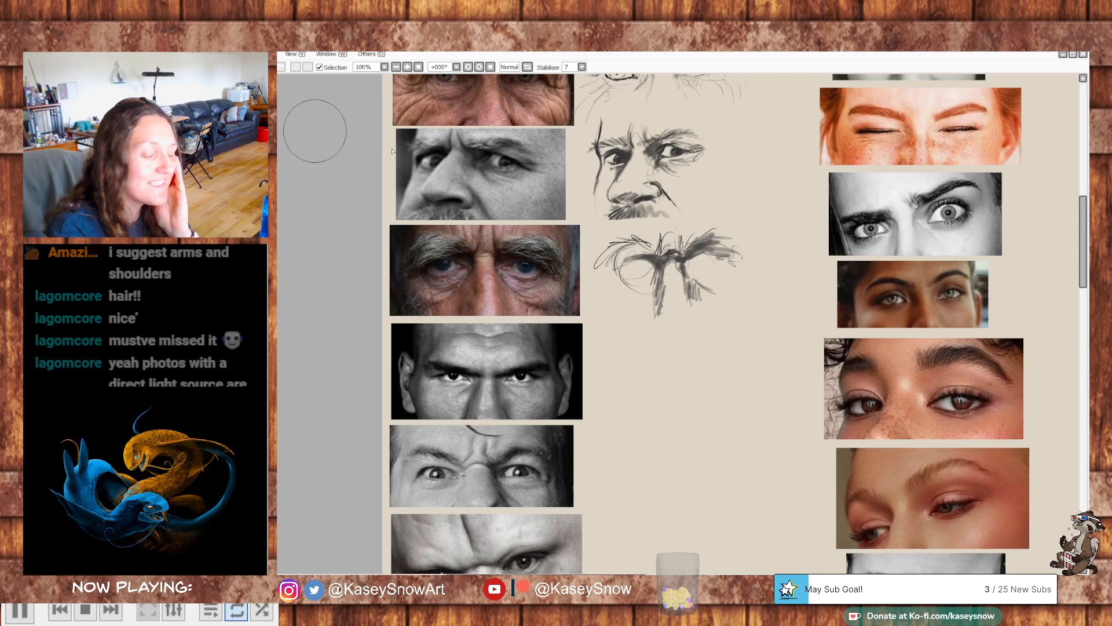
{"action": "mouse_move", "coordinate": [694, 279]}
{"action": "left_mouse_down"}
{"action": "mouse_move", "coordinate": [712, 255]}
{"action": "mouse_move", "coordinate": [722, 264]}
{"action": "mouse_move", "coordinate": [695, 265]}
{"action": "mouse_move", "coordinate": [733, 269]}
{"action": "mouse_move", "coordinate": [704, 258]}
{"action": "mouse_move", "coordinate": [710, 282]}
{"action": "mouse_move", "coordinate": [695, 276]}
{"action": "mouse_move", "coordinate": [729, 270]}
{"action": "left_mouse_up"}
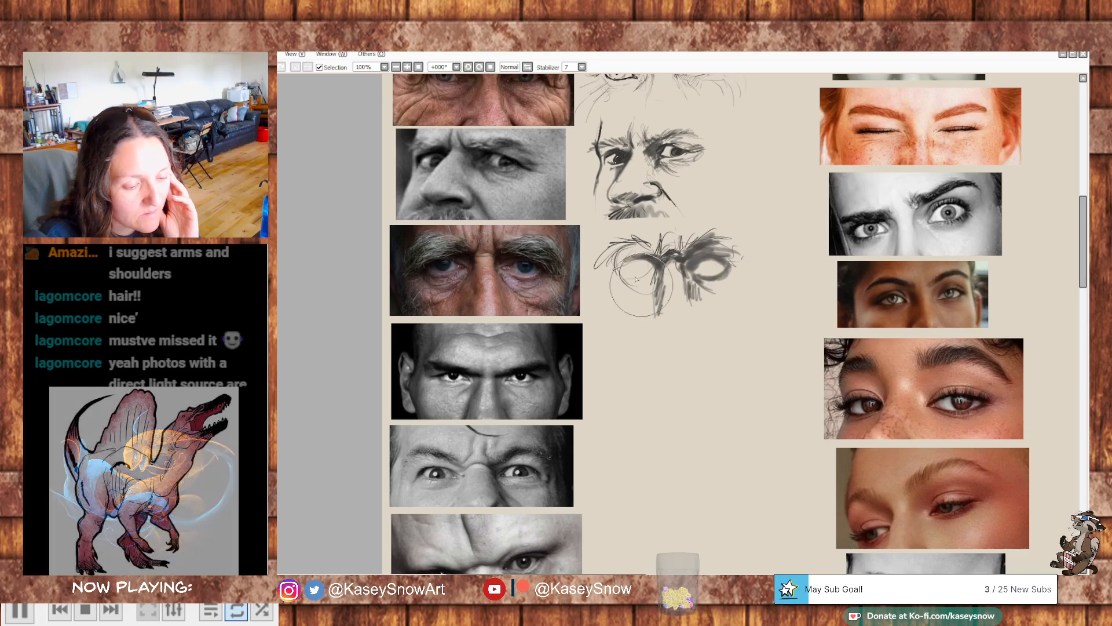
{"action": "left_click_drag", "start_coordinate": [655, 270], "coordinate": [623, 290]}
{"action": "left_click_drag", "start_coordinate": [660, 249], "coordinate": [660, 274]}
{"action": "mouse_move", "coordinate": [614, 234]}
{"action": "left_mouse_down"}
{"action": "mouse_move", "coordinate": [620, 301]}
{"action": "mouse_move", "coordinate": [619, 276]}
{"action": "mouse_move", "coordinate": [644, 280]}
{"action": "mouse_move", "coordinate": [619, 275]}
{"action": "mouse_move", "coordinate": [630, 285]}
{"action": "left_mouse_up"}
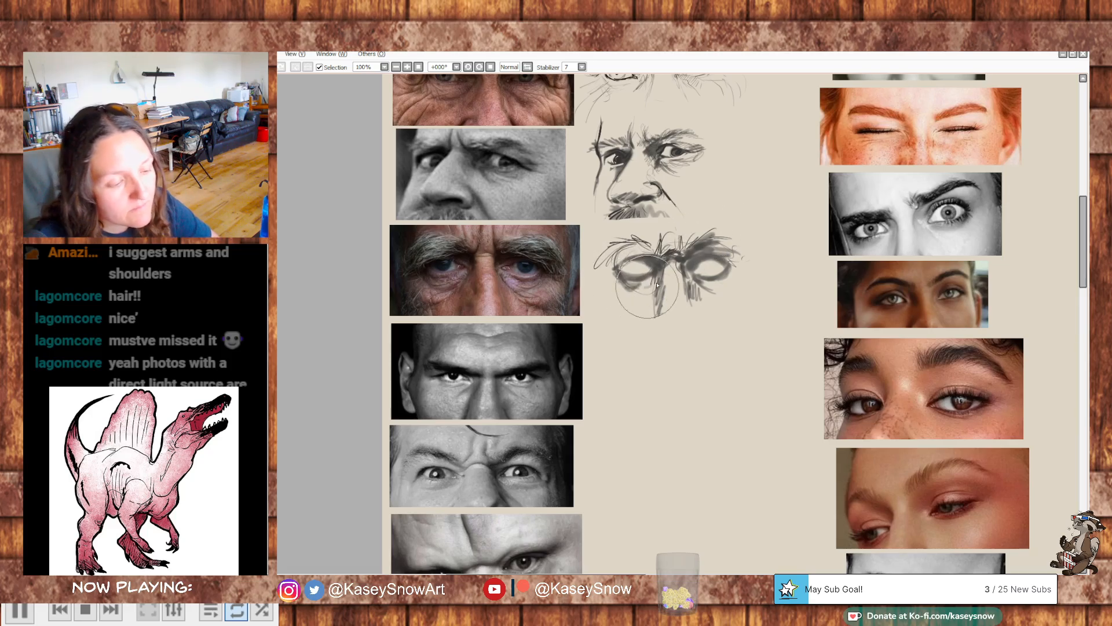
{"action": "mouse_move", "coordinate": [651, 283]}
{"action": "left_mouse_down"}
{"action": "mouse_move", "coordinate": [628, 293]}
{"action": "mouse_move", "coordinate": [608, 275]}
{"action": "mouse_move", "coordinate": [626, 307]}
{"action": "mouse_move", "coordinate": [648, 290]}
{"action": "mouse_move", "coordinate": [710, 303]}
{"action": "mouse_move", "coordinate": [741, 266]}
{"action": "mouse_move", "coordinate": [721, 302]}
{"action": "mouse_move", "coordinate": [650, 308]}
{"action": "mouse_move", "coordinate": [611, 276]}
{"action": "left_mouse_up"}
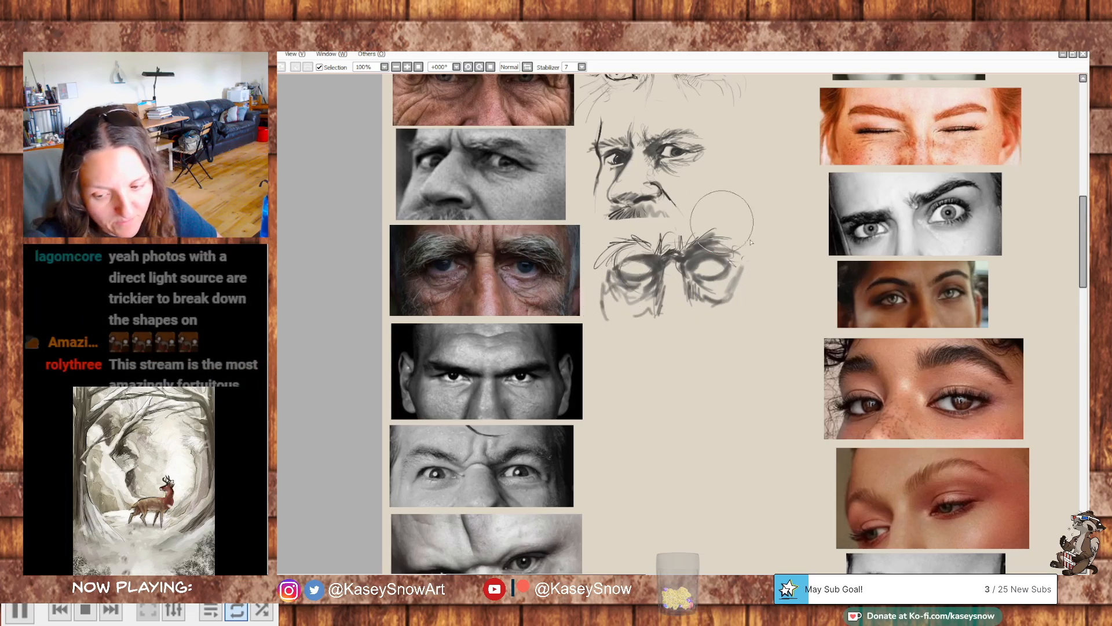
- Reduce the brush size for finer strokes and return to the second study's face contour
{"action": "key", "text": "bracketleft"}
{"action": "key", "text": "bracketleft"}
{"action": "key", "text": "bracketleft"}
{"action": "key", "text": "bracketleft"}
{"action": "key", "text": "bracketleft"}
{"action": "key", "text": "bracketleft"}
{"action": "key", "text": "bracketleft"}
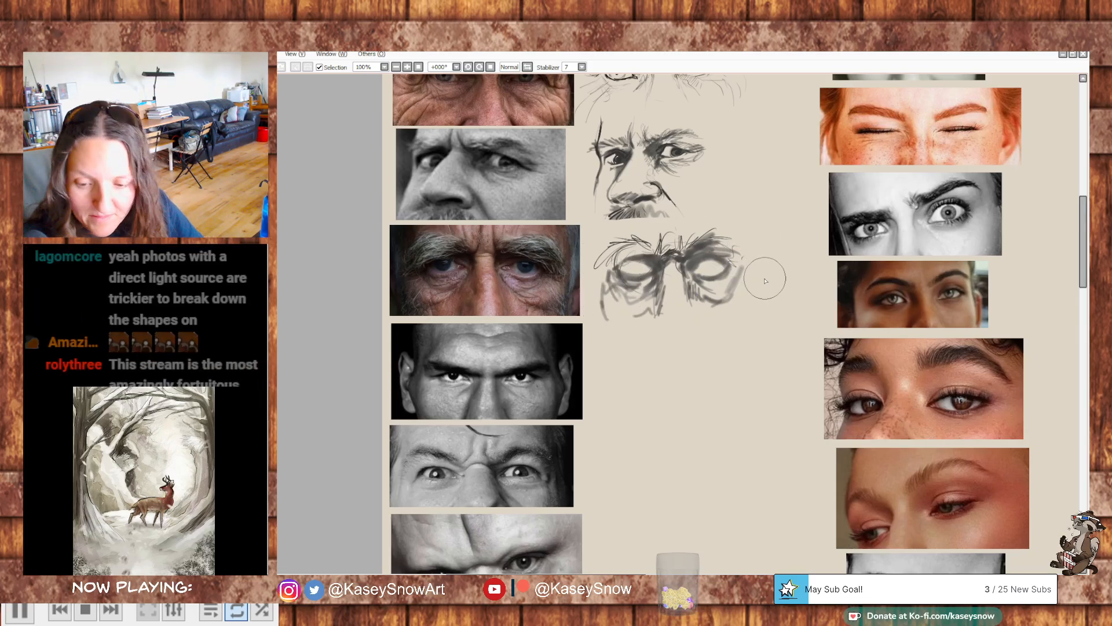
{"action": "mouse_move", "coordinate": [754, 294]}
{"action": "left_mouse_down"}
{"action": "mouse_move", "coordinate": [784, 308]}
{"action": "mouse_move", "coordinate": [755, 330]}
{"action": "left_mouse_up"}
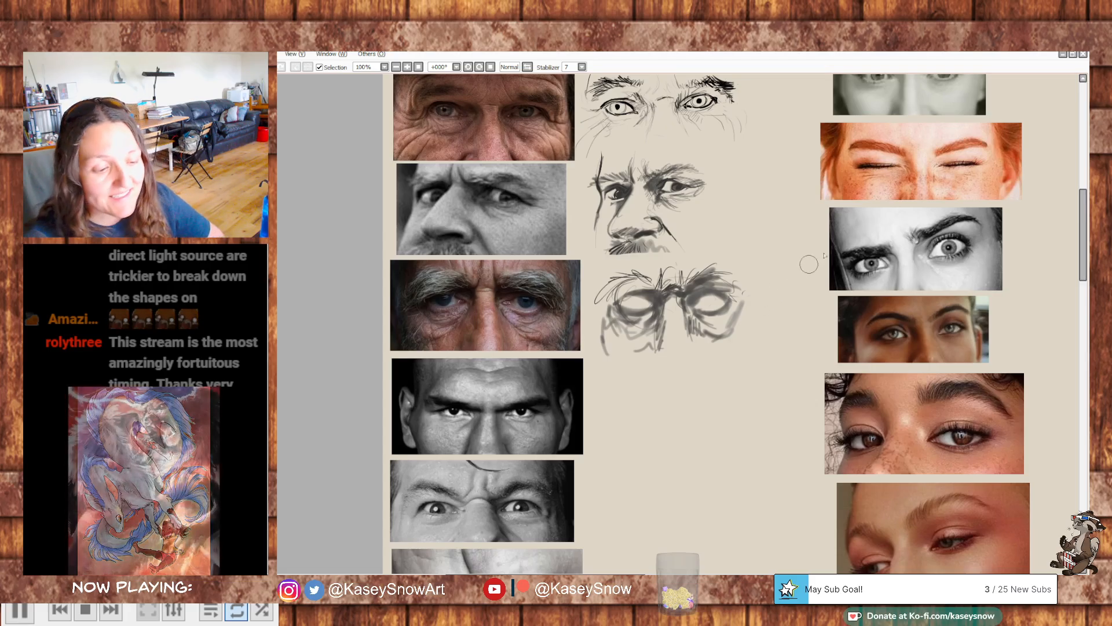
{"action": "left_click_drag", "start_coordinate": [774, 278], "coordinate": [751, 288]}
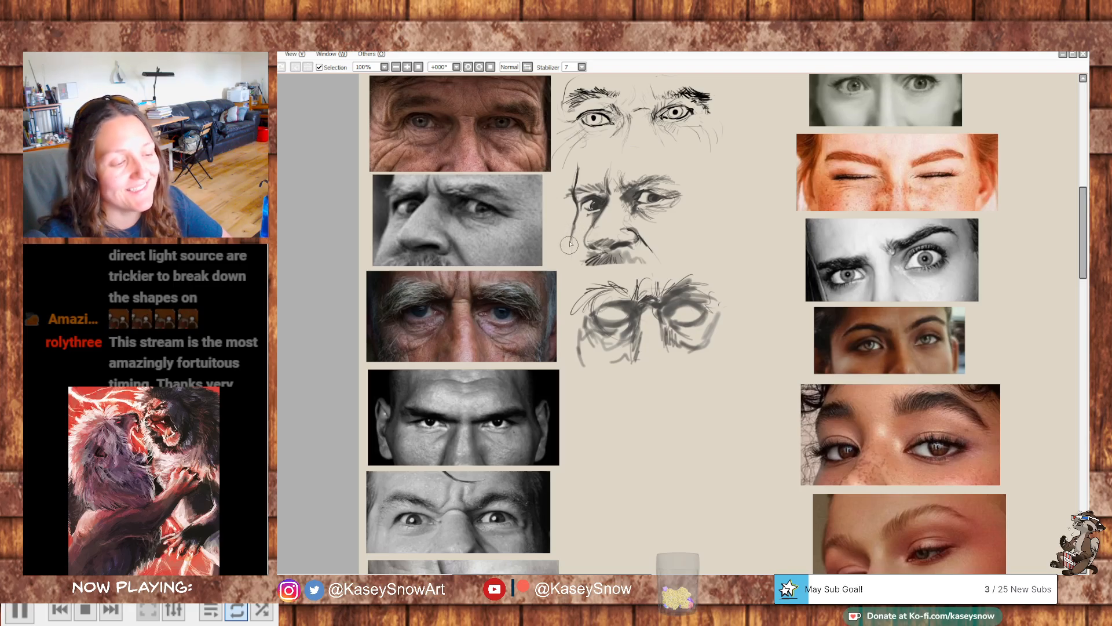
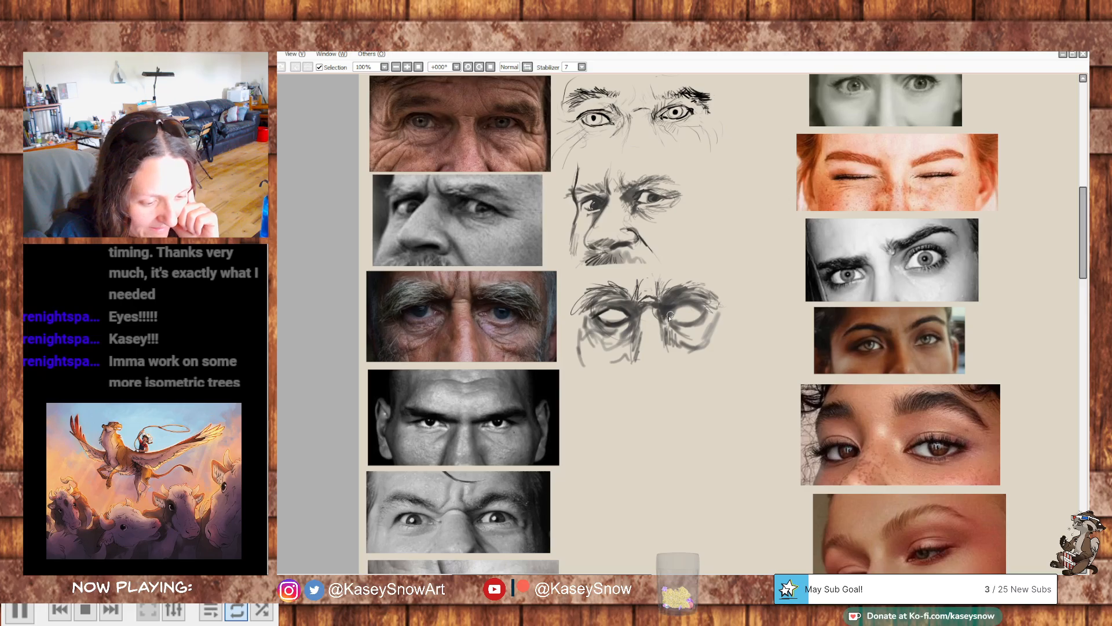
- Clear the eye shapes in the third study's sockets and draw the irises, pupils and lids inside them
{"action": "left_click_drag", "start_coordinate": [699, 311], "coordinate": [698, 319]}
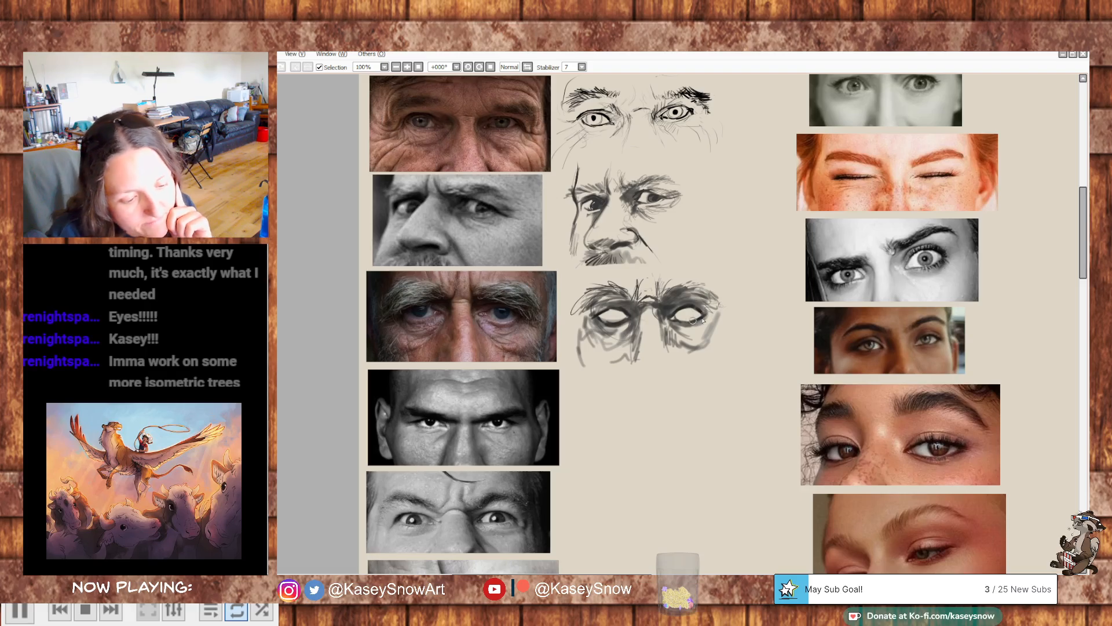
{"action": "left_click_drag", "start_coordinate": [647, 309], "coordinate": [638, 305]}
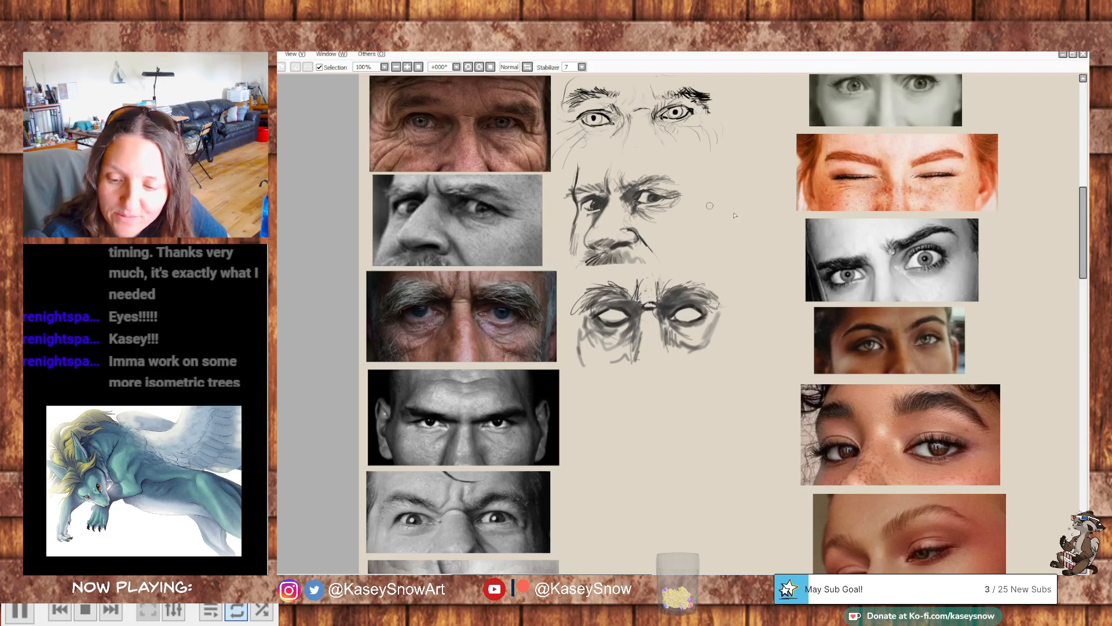
{"action": "scroll", "coordinate": [786, 288], "scroll_direction": "down", "scroll_amount": 1}
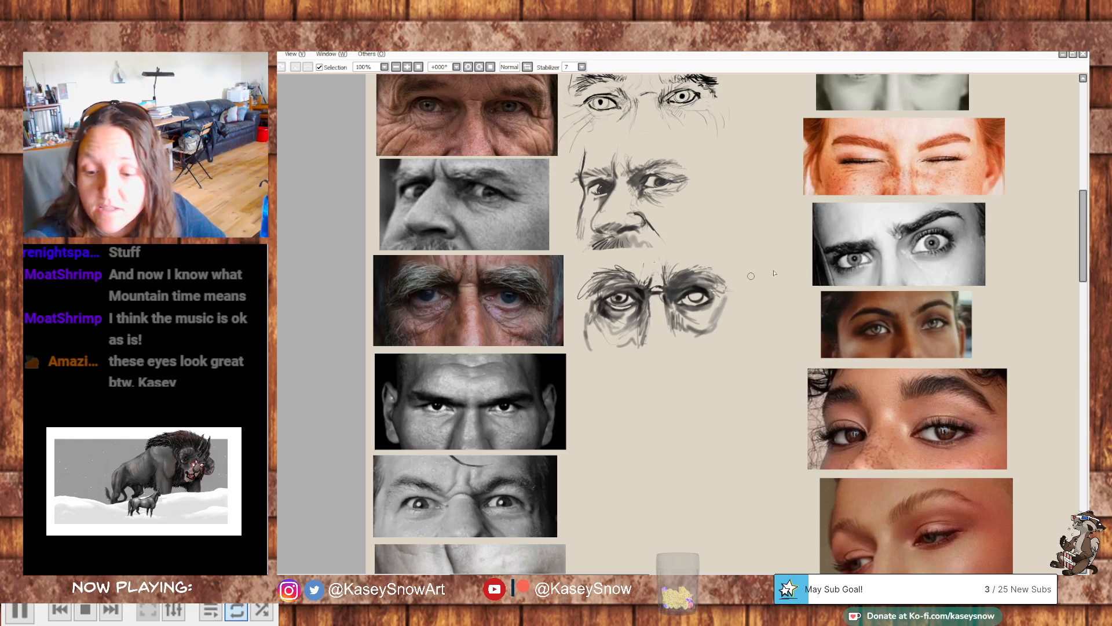
{"action": "left_click_drag", "start_coordinate": [738, 282], "coordinate": [745, 281]}
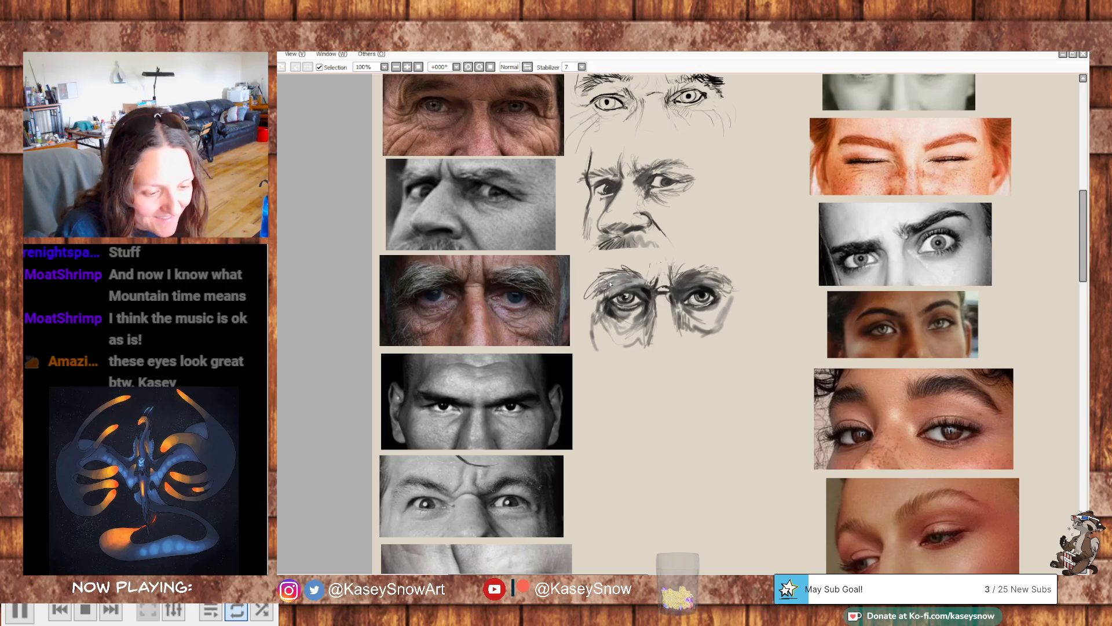
- Rework the third study's eyebrow hairs and surrounding shading, undoing the extra contour line beside the face
{"action": "key", "text": "ctrl+z"}
{"action": "left_click_drag", "start_coordinate": [629, 282], "coordinate": [590, 303]}
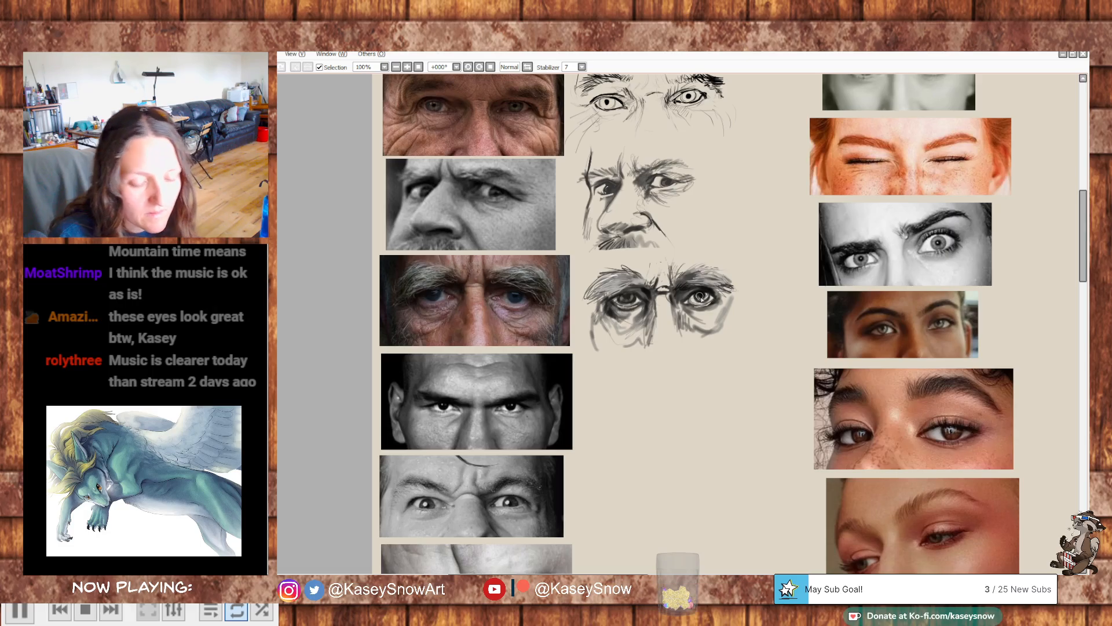
{"action": "left_click_drag", "start_coordinate": [785, 321], "coordinate": [780, 311]}
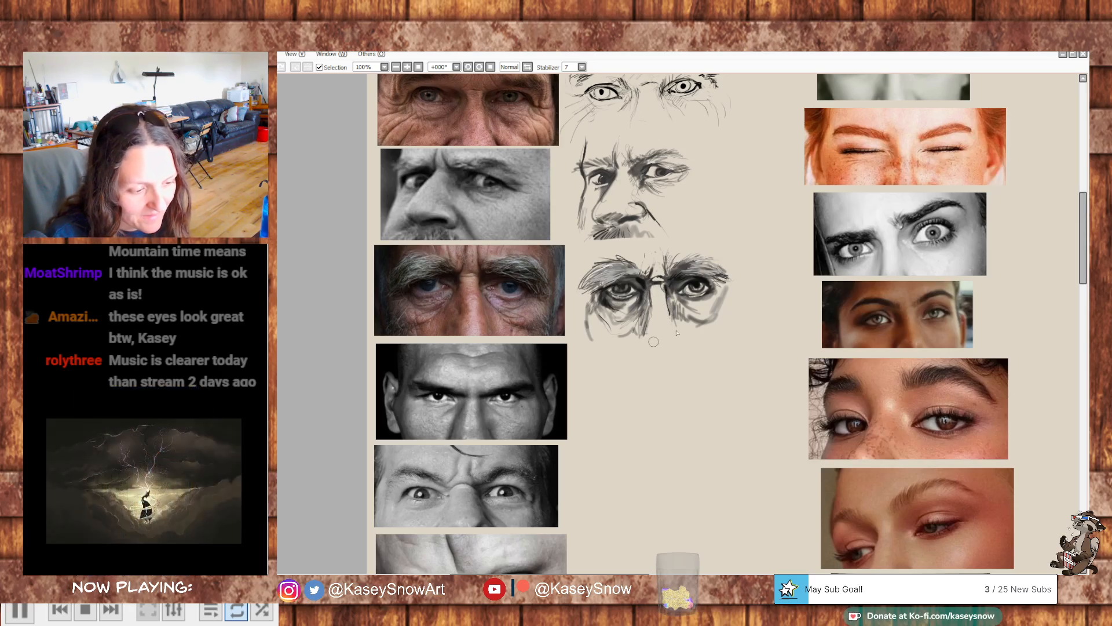
{"action": "mouse_move", "coordinate": [673, 303]}
{"action": "left_mouse_down"}
{"action": "mouse_move", "coordinate": [690, 316]}
{"action": "mouse_move", "coordinate": [716, 293]}
{"action": "mouse_move", "coordinate": [732, 300]}
{"action": "left_mouse_up"}
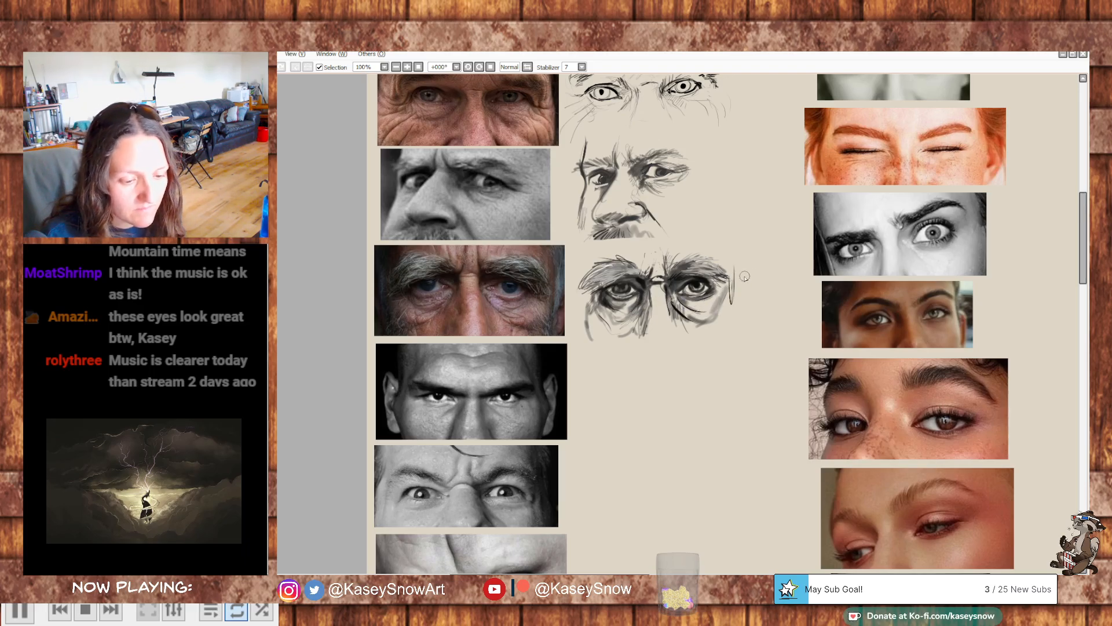
{"action": "key", "text": "ctrl+z"}
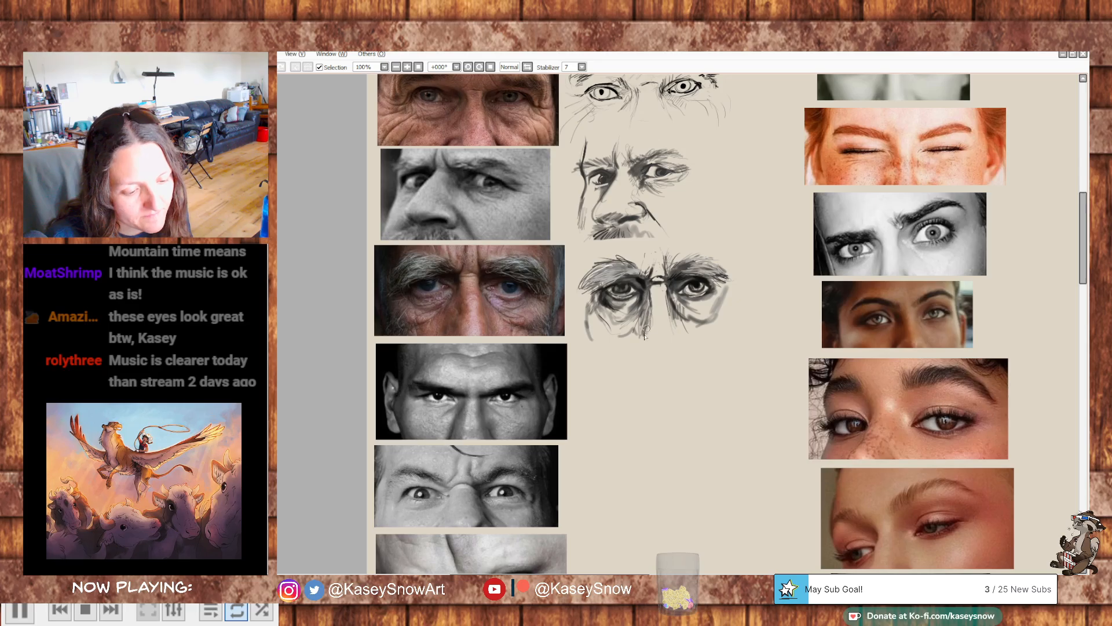
- Select the middle column of women's eye photos, move it closer to the first column's sketches and deselect it
{"action": "left_click_drag", "start_coordinate": [832, 385], "coordinate": [733, 306]}
{"action": "mouse_move", "coordinate": [822, 241]}
{"action": "left_mouse_down"}
{"action": "mouse_move", "coordinate": [885, 174]}
{"action": "mouse_move", "coordinate": [776, 338]}
{"action": "mouse_move", "coordinate": [837, 229]}
{"action": "mouse_move", "coordinate": [735, 343]}
{"action": "mouse_move", "coordinate": [784, 241]}
{"action": "mouse_move", "coordinate": [843, 261]}
{"action": "mouse_move", "coordinate": [861, 288]}
{"action": "mouse_move", "coordinate": [896, 256]}
{"action": "mouse_move", "coordinate": [916, 196]}
{"action": "mouse_move", "coordinate": [937, 222]}
{"action": "mouse_move", "coordinate": [944, 201]}
{"action": "mouse_move", "coordinate": [919, 278]}
{"action": "mouse_move", "coordinate": [853, 264]}
{"action": "mouse_move", "coordinate": [757, 283]}
{"action": "mouse_move", "coordinate": [860, 264]}
{"action": "mouse_move", "coordinate": [816, 224]}
{"action": "left_mouse_up"}
{"action": "scroll", "coordinate": [853, 248], "scroll_direction": "down", "scroll_amount": 1}
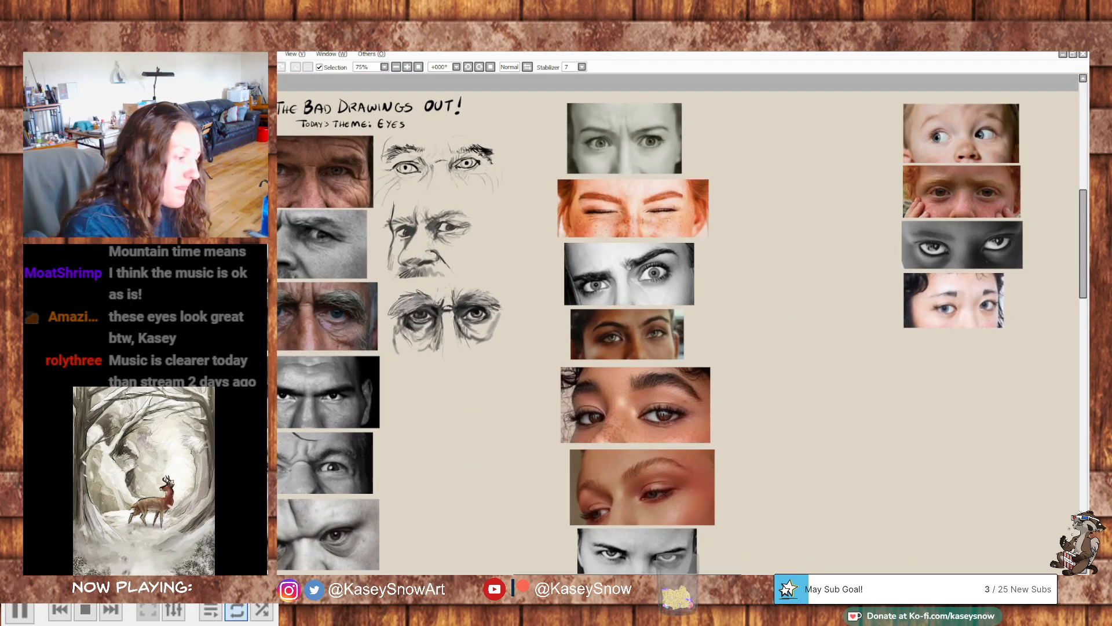
{"action": "left_click_drag", "start_coordinate": [839, 343], "coordinate": [806, 319]}
{"action": "scroll", "coordinate": [851, 293], "scroll_direction": "down", "scroll_amount": 1}
{"action": "left_click_drag", "start_coordinate": [615, 149], "coordinate": [738, 526]}
{"action": "key", "text": "ctrl+d"}
{"action": "left_click_drag", "start_coordinate": [617, 164], "coordinate": [736, 536]}
{"action": "left_click_drag", "start_coordinate": [687, 377], "coordinate": [662, 377]}
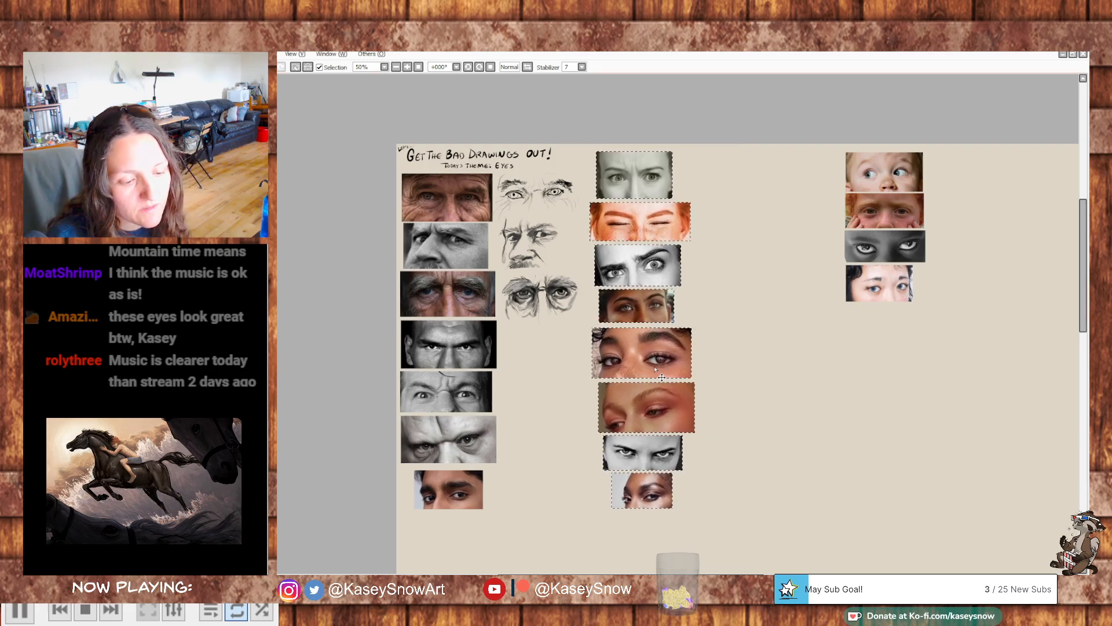
{"action": "key", "text": "ctrl+d"}
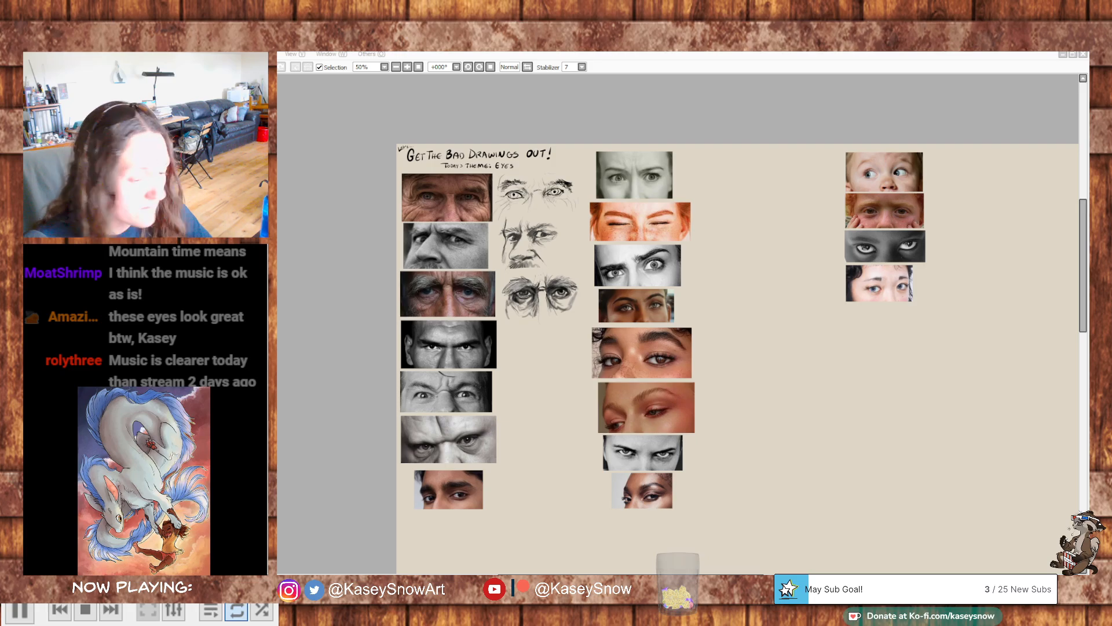
- Start a fourth study beside the frowning woman's photo with light guidelines for the face centre, sides, brow line and nose
{"action": "scroll", "coordinate": [890, 203], "scroll_direction": "up", "scroll_amount": 1}
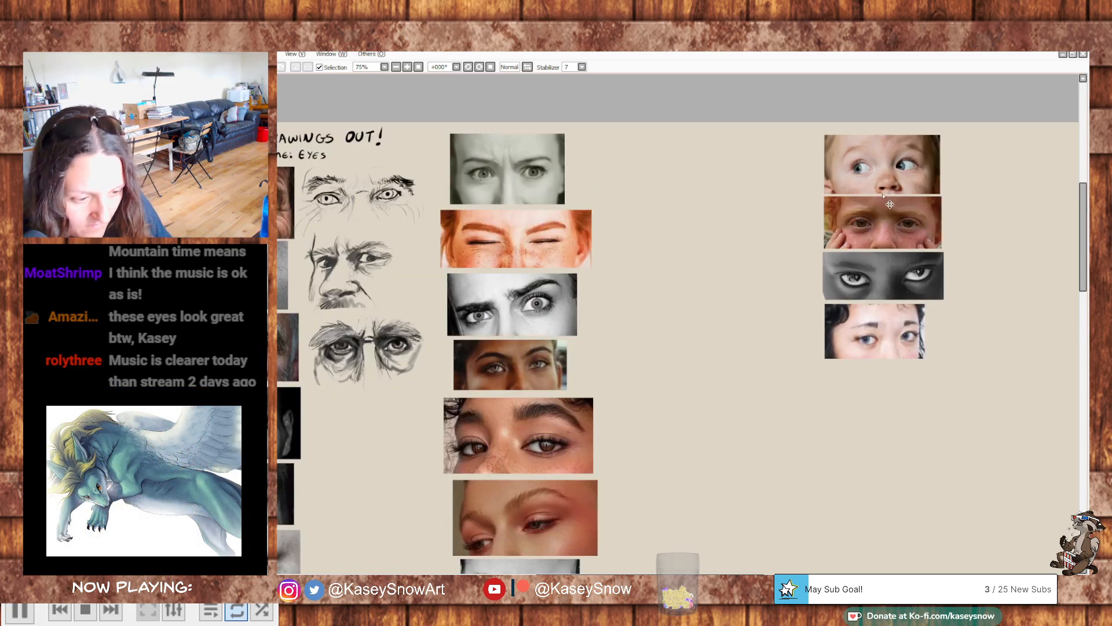
{"action": "mouse_move", "coordinate": [790, 345]}
{"action": "left_mouse_down"}
{"action": "mouse_move", "coordinate": [850, 275]}
{"action": "mouse_move", "coordinate": [846, 292]}
{"action": "mouse_move", "coordinate": [869, 318]}
{"action": "mouse_move", "coordinate": [907, 310]}
{"action": "left_mouse_up"}
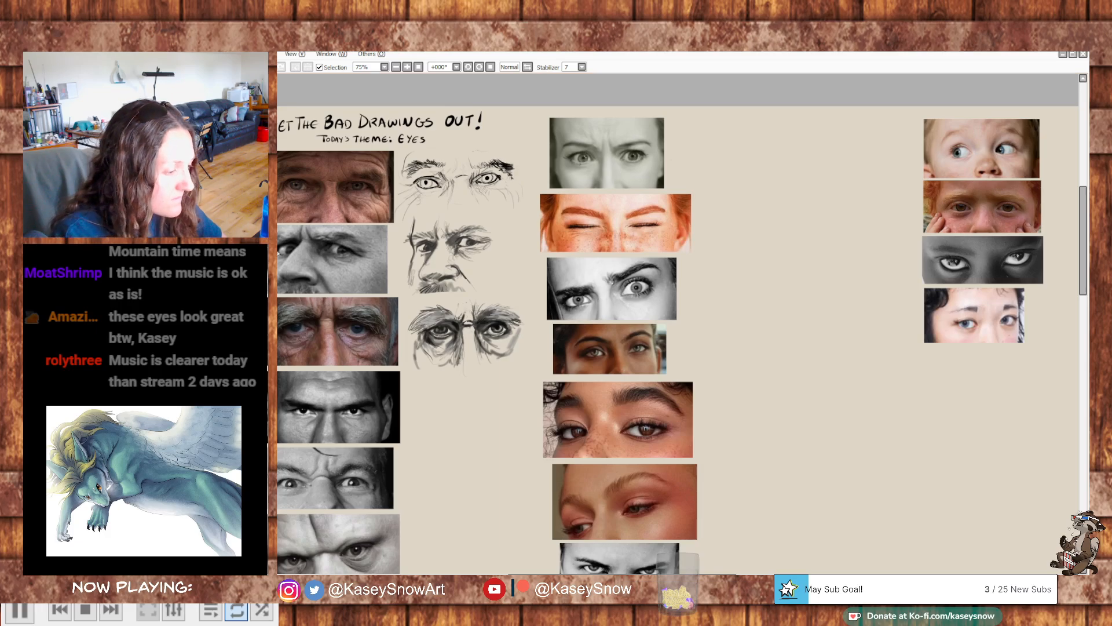
{"action": "scroll", "coordinate": [866, 241], "scroll_direction": "up", "scroll_amount": 2}
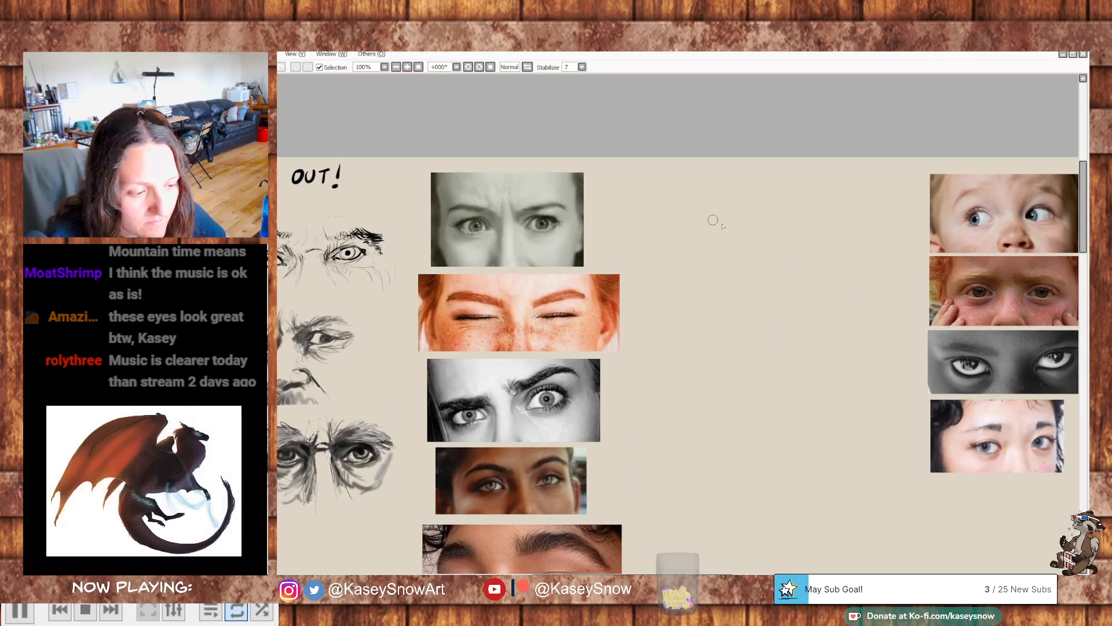
{"action": "left_click_drag", "start_coordinate": [740, 215], "coordinate": [736, 224]}
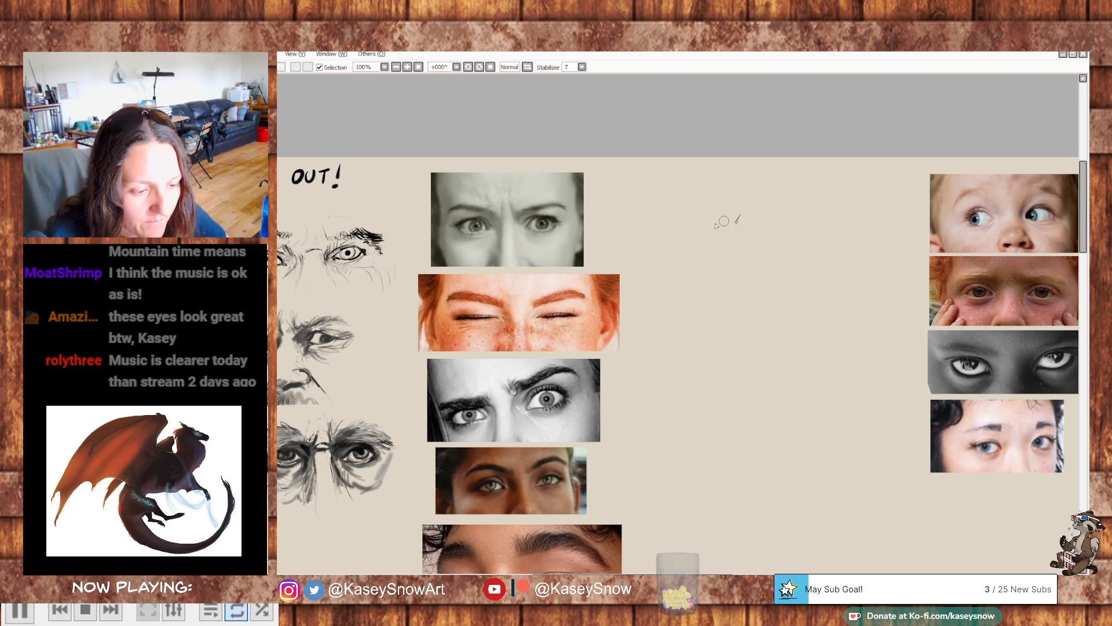
{"action": "left_click_drag", "start_coordinate": [705, 177], "coordinate": [708, 282]}
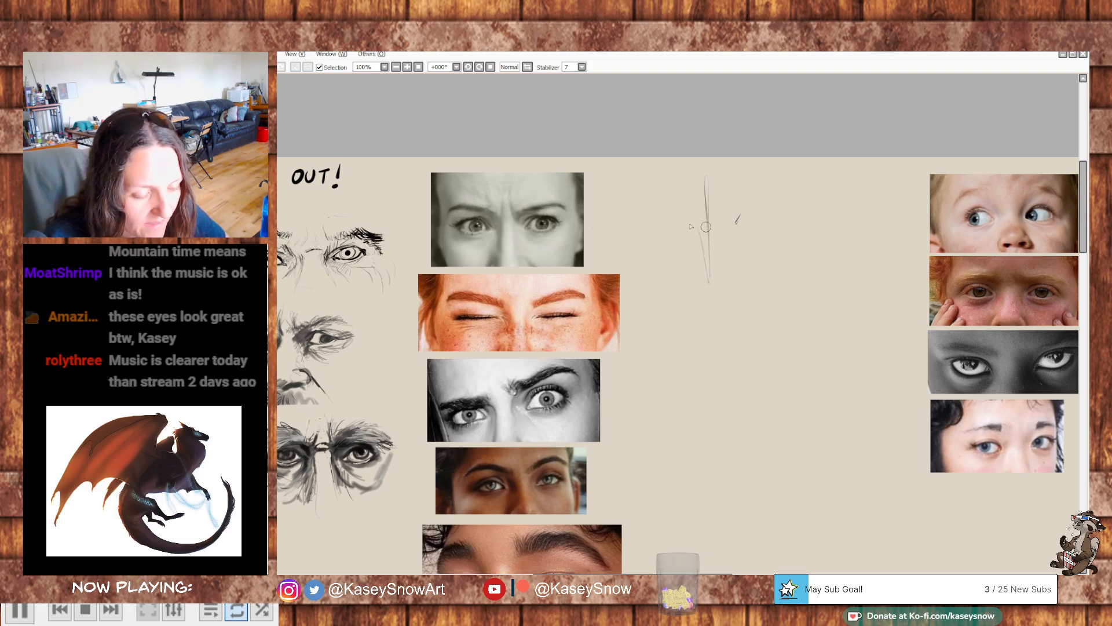
{"action": "mouse_move", "coordinate": [672, 211]}
{"action": "left_mouse_down"}
{"action": "mouse_move", "coordinate": [710, 225]}
{"action": "mouse_move", "coordinate": [771, 209]}
{"action": "mouse_move", "coordinate": [670, 221]}
{"action": "mouse_move", "coordinate": [739, 217]}
{"action": "mouse_move", "coordinate": [650, 238]}
{"action": "left_mouse_up"}
{"action": "mouse_move", "coordinate": [643, 190]}
{"action": "left_mouse_down"}
{"action": "mouse_move", "coordinate": [649, 237]}
{"action": "mouse_move", "coordinate": [669, 264]}
{"action": "left_mouse_up"}
{"action": "left_click_drag", "start_coordinate": [769, 188], "coordinate": [767, 230]}
{"action": "left_click_drag", "start_coordinate": [777, 186], "coordinate": [776, 236]}
{"action": "mouse_move", "coordinate": [745, 242]}
{"action": "left_mouse_down"}
{"action": "mouse_move", "coordinate": [698, 228]}
{"action": "mouse_move", "coordinate": [703, 252]}
{"action": "mouse_move", "coordinate": [699, 228]}
{"action": "mouse_move", "coordinate": [702, 265]}
{"action": "left_mouse_up"}
- Draw the fourth study's dark arched eyebrows and both wide eyes with lids and irises over the guidelines
{"action": "mouse_move", "coordinate": [715, 228]}
{"action": "left_mouse_down"}
{"action": "mouse_move", "coordinate": [717, 250]}
{"action": "mouse_move", "coordinate": [718, 221]}
{"action": "mouse_move", "coordinate": [757, 205]}
{"action": "left_mouse_up"}
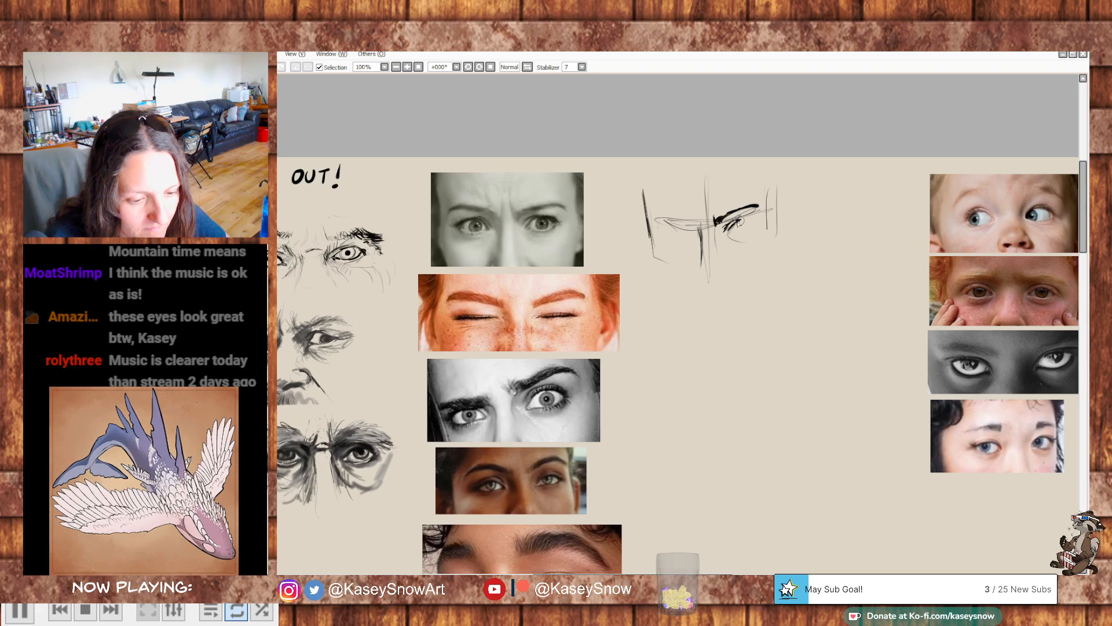
{"action": "left_click_drag", "start_coordinate": [733, 222], "coordinate": [758, 230]}
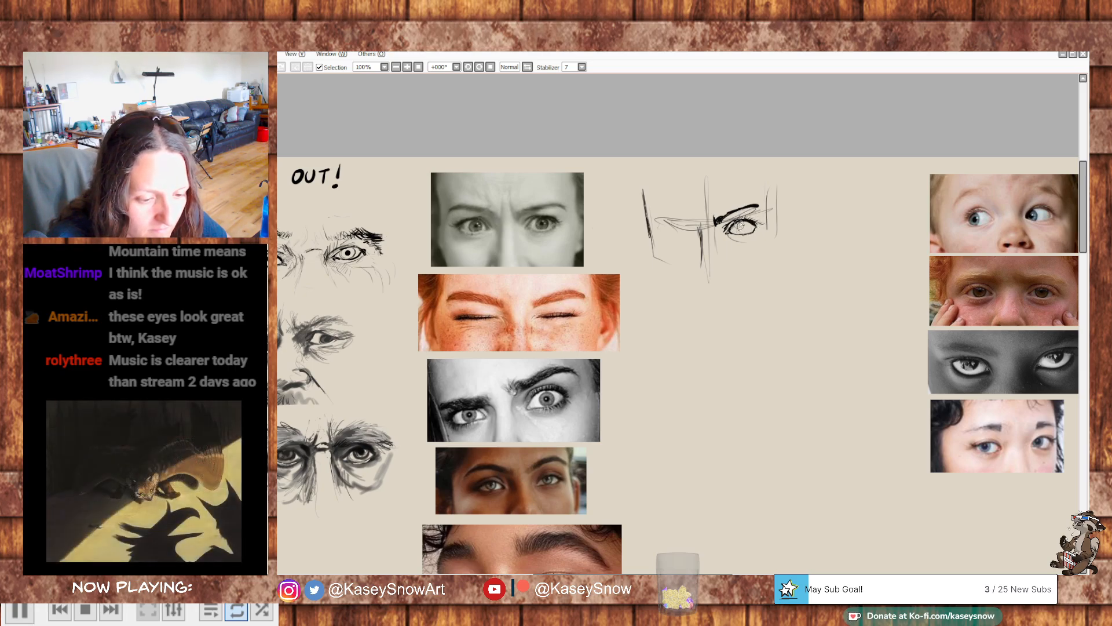
{"action": "left_click_drag", "start_coordinate": [838, 209], "coordinate": [844, 210]}
{"action": "left_click_drag", "start_coordinate": [814, 249], "coordinate": [834, 242]}
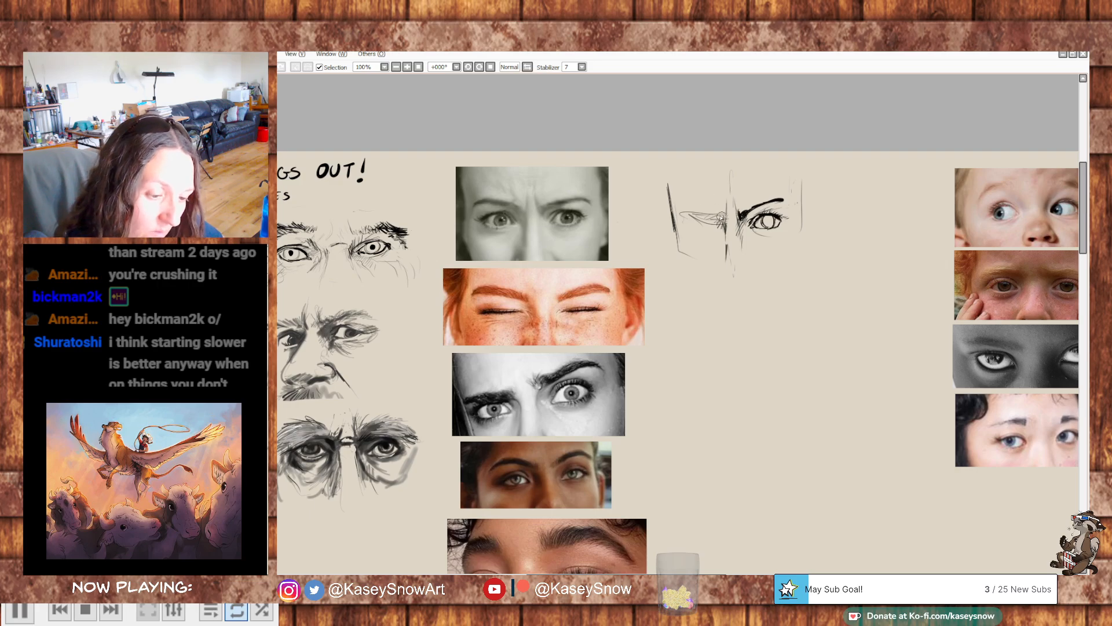
{"action": "left_click_drag", "start_coordinate": [720, 214], "coordinate": [681, 214]}
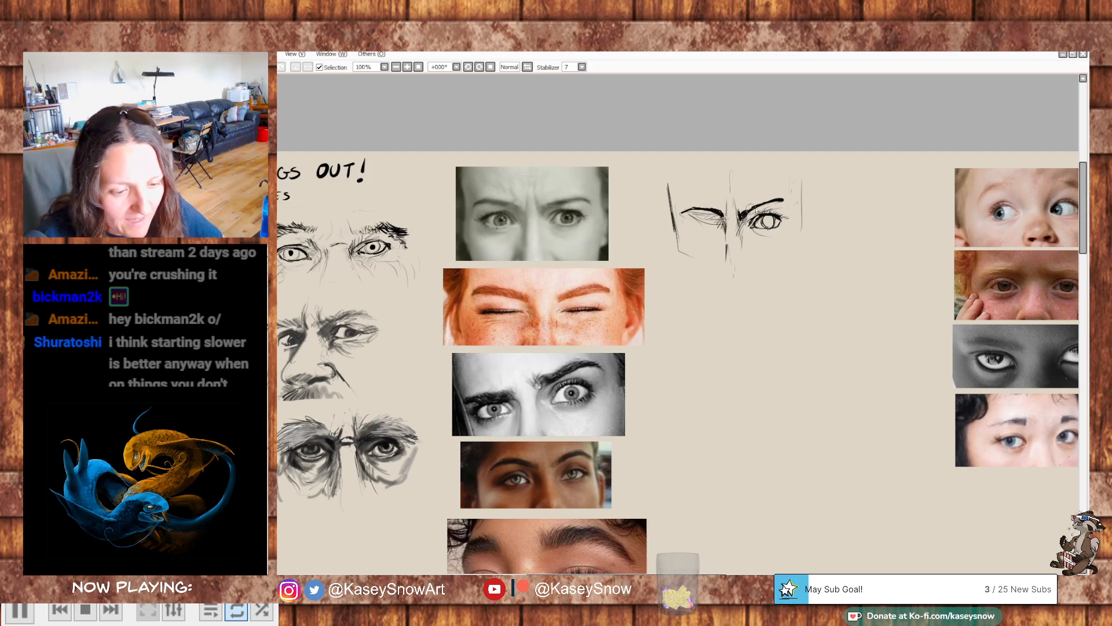
{"action": "left_click_drag", "start_coordinate": [743, 216], "coordinate": [766, 202]}
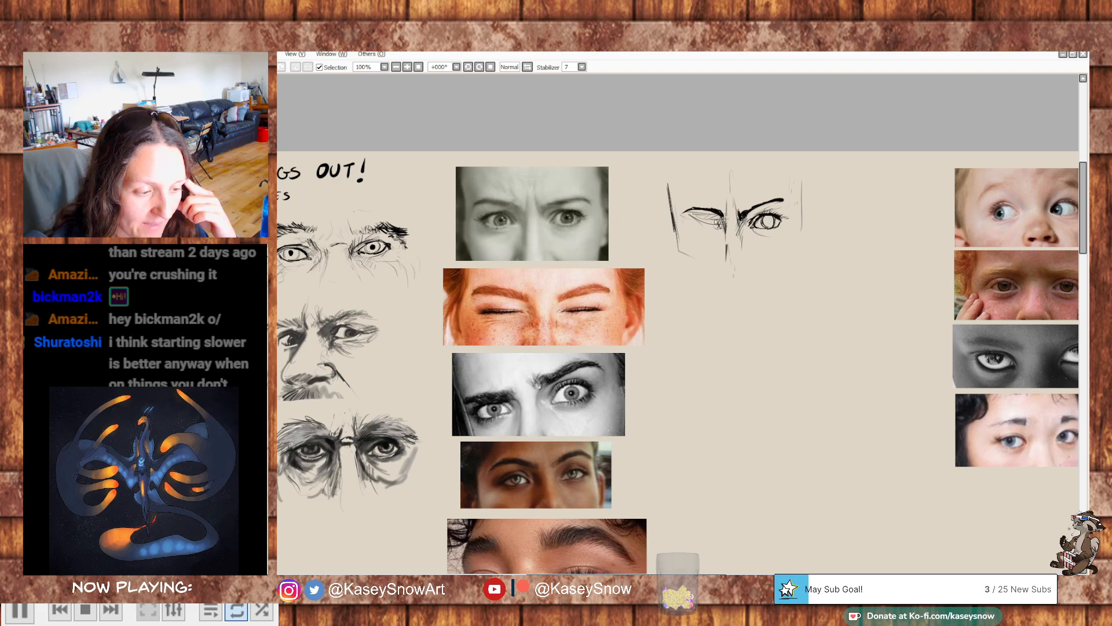
{"action": "left_click_drag", "start_coordinate": [720, 227], "coordinate": [712, 220]}
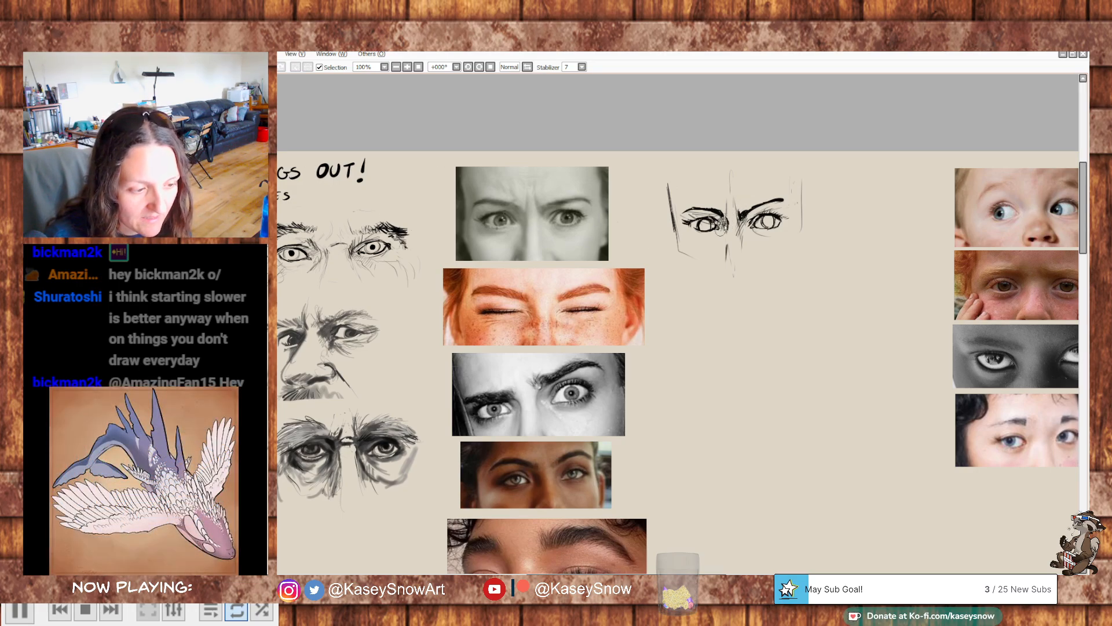
- Hatch shading along the fourth study's nose and add short hair strokes at the temple
{"action": "left_click_drag", "start_coordinate": [726, 229], "coordinate": [723, 264]}
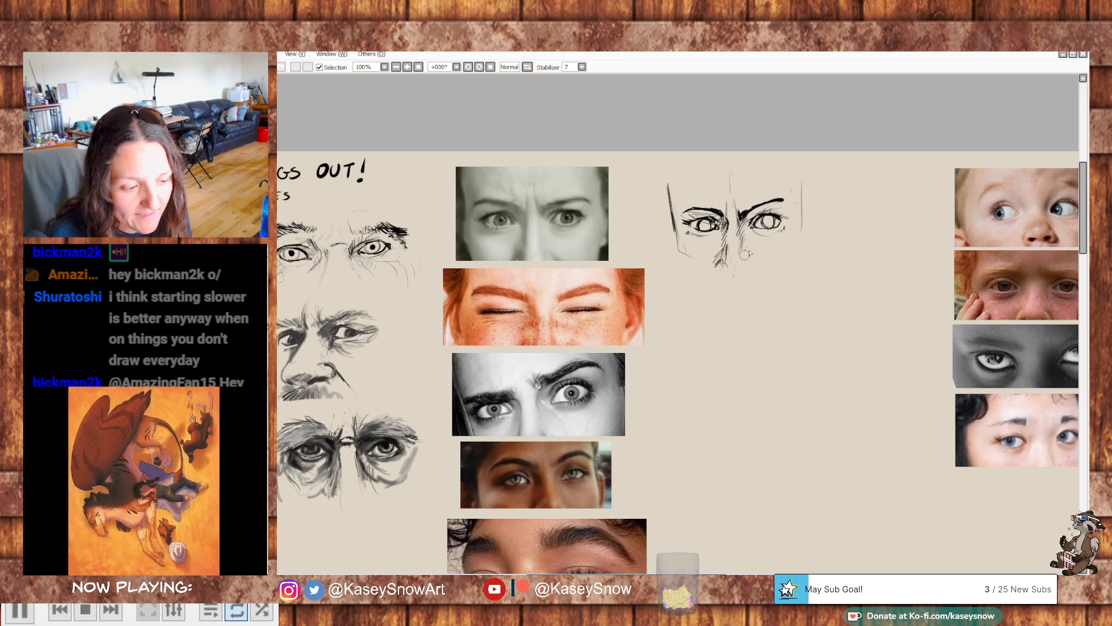
{"action": "left_click_drag", "start_coordinate": [722, 272], "coordinate": [741, 273]}
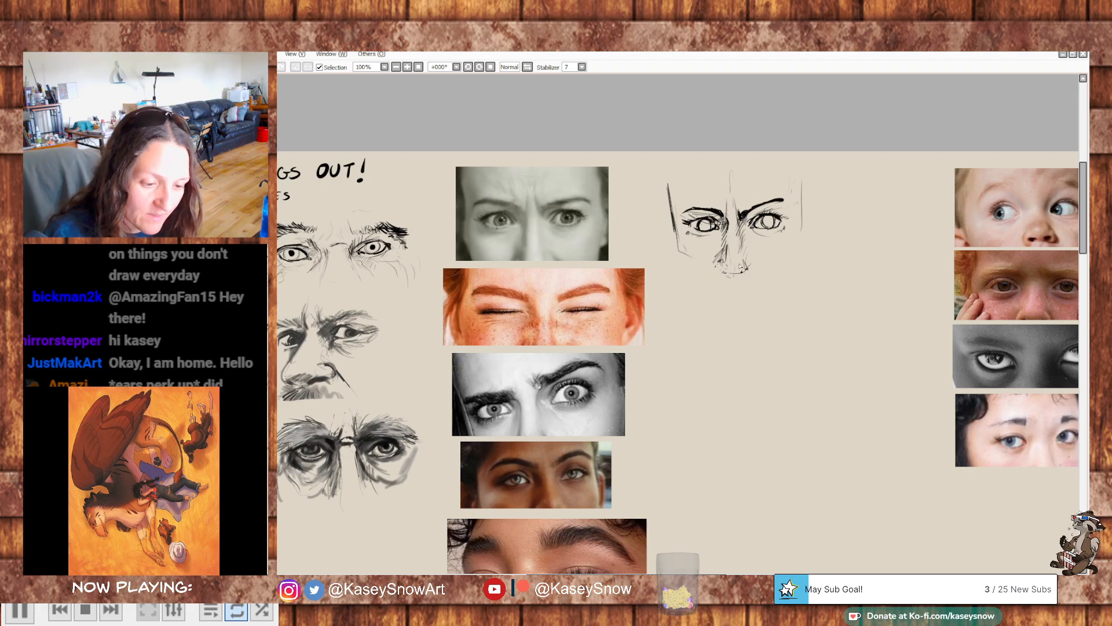
{"action": "mouse_move", "coordinate": [746, 267]}
{"action": "left_mouse_down"}
{"action": "mouse_move", "coordinate": [721, 271]}
{"action": "mouse_move", "coordinate": [744, 274]}
{"action": "left_mouse_up"}
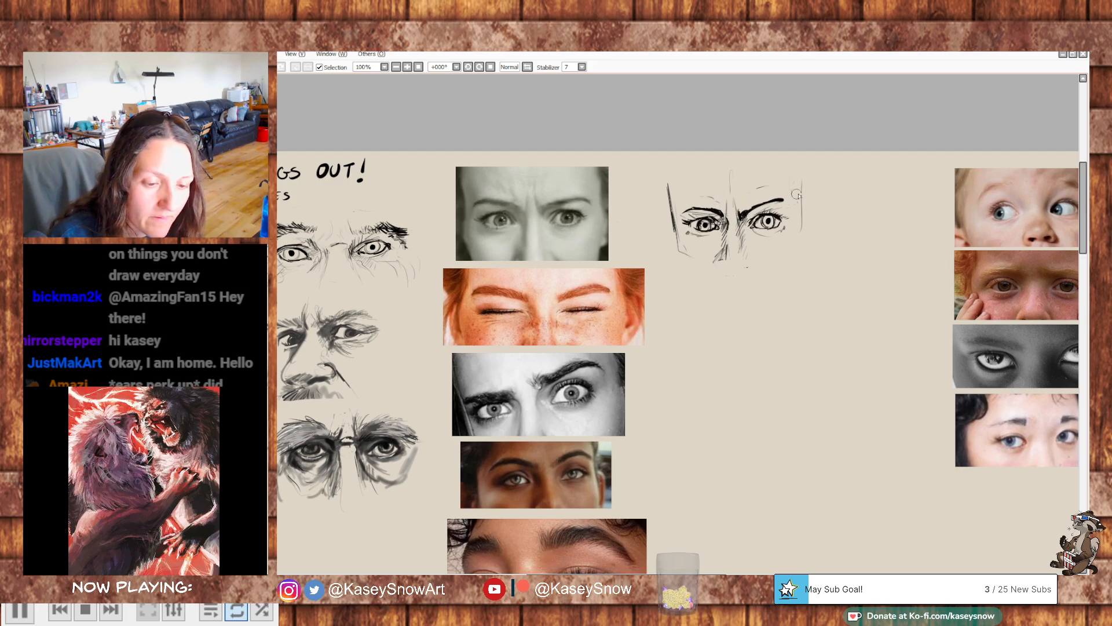
{"action": "left_click_drag", "start_coordinate": [794, 173], "coordinate": [805, 200]}
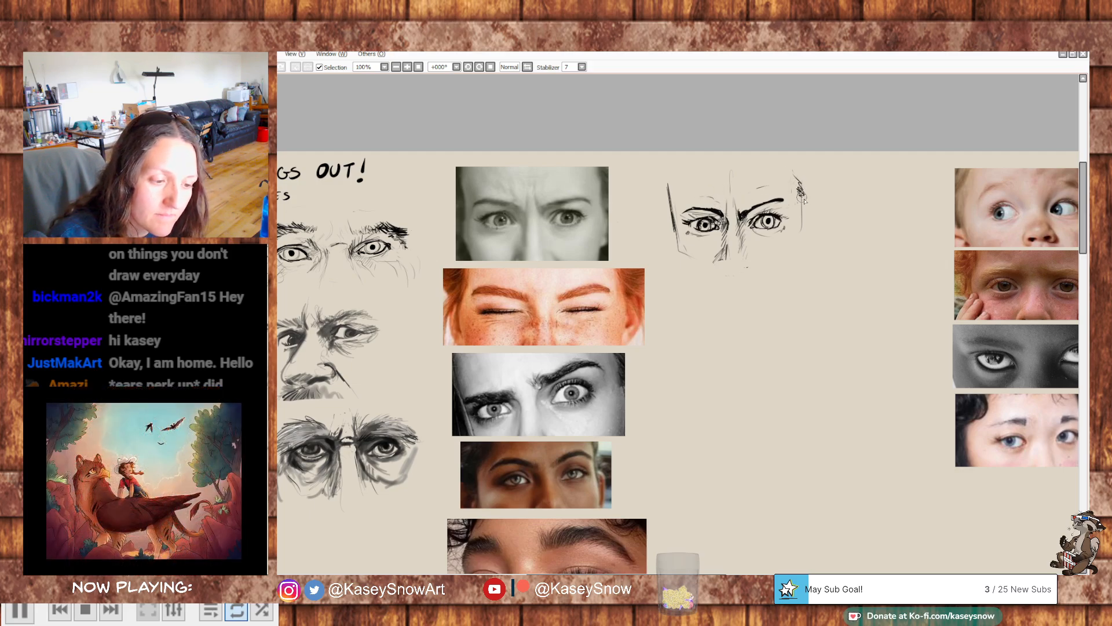
- Start a fifth study beside the squinting red-haired woman's photo with light eye socket outlines and hatched eyebrows
{"action": "left_click_drag", "start_coordinate": [806, 296], "coordinate": [788, 220]}
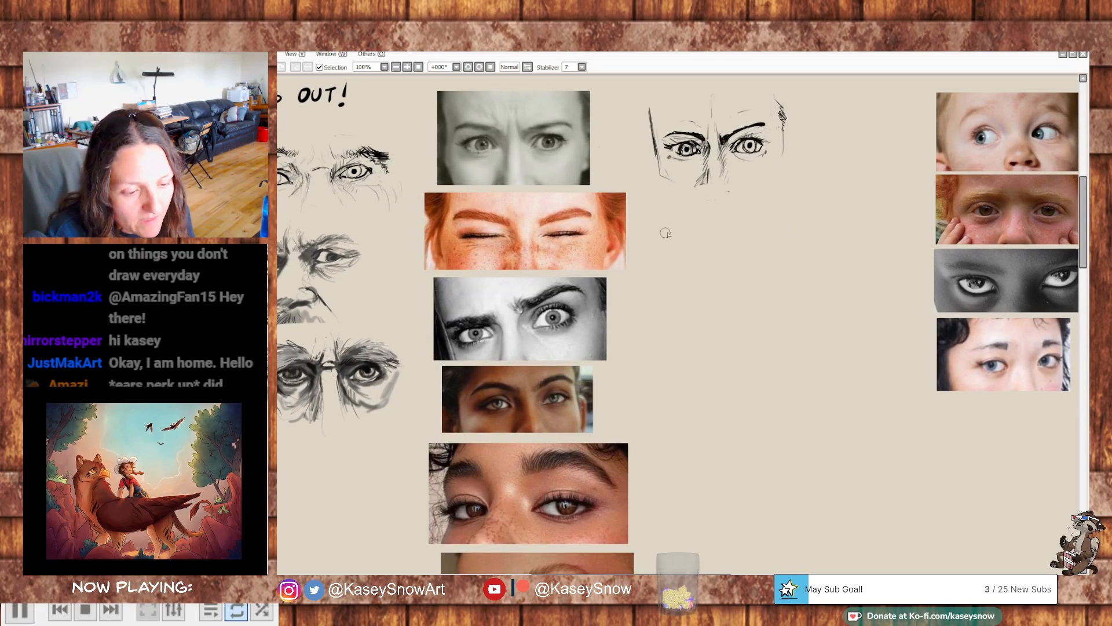
{"action": "mouse_move", "coordinate": [804, 301]}
{"action": "left_mouse_down"}
{"action": "mouse_move", "coordinate": [802, 315]}
{"action": "mouse_move", "coordinate": [817, 307]}
{"action": "left_mouse_up"}
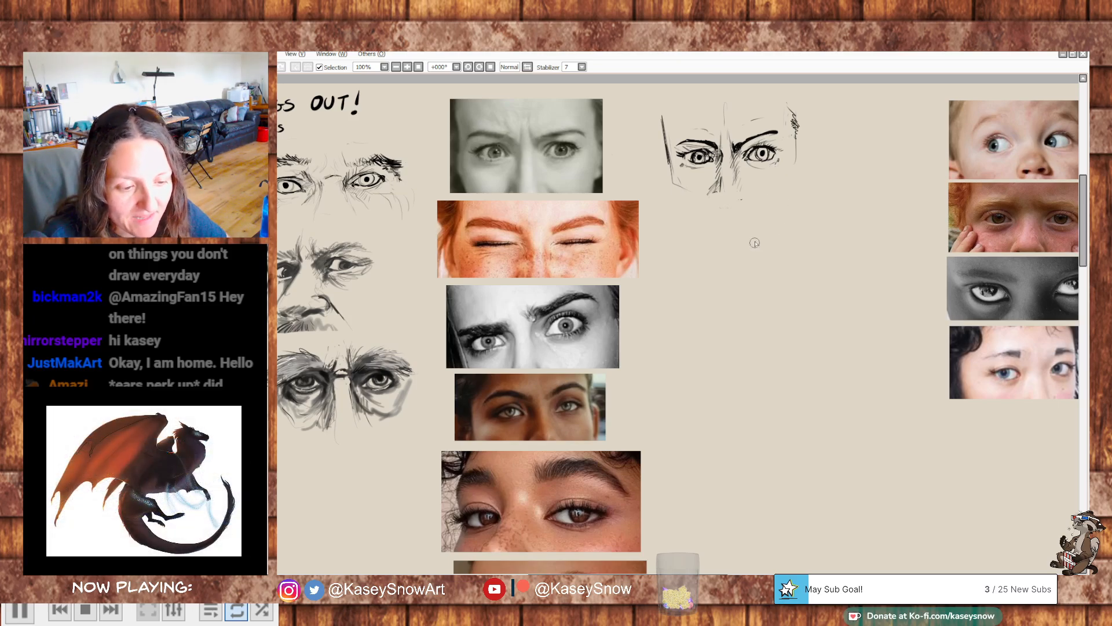
{"action": "left_click_drag", "start_coordinate": [759, 239], "coordinate": [793, 232]}
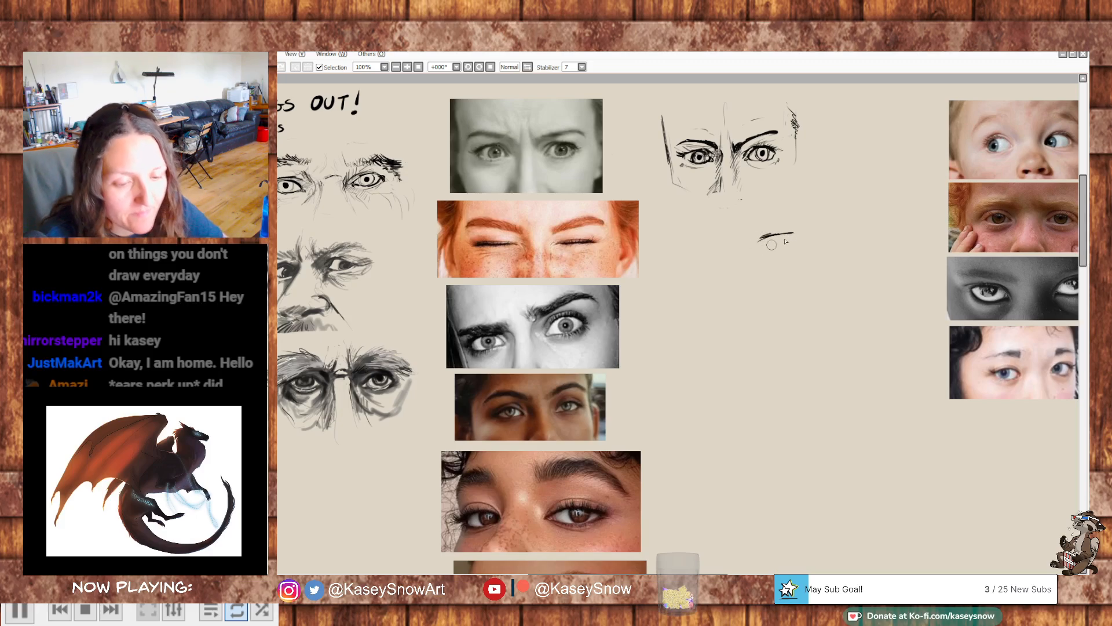
{"action": "key", "text": "ctrl+z"}
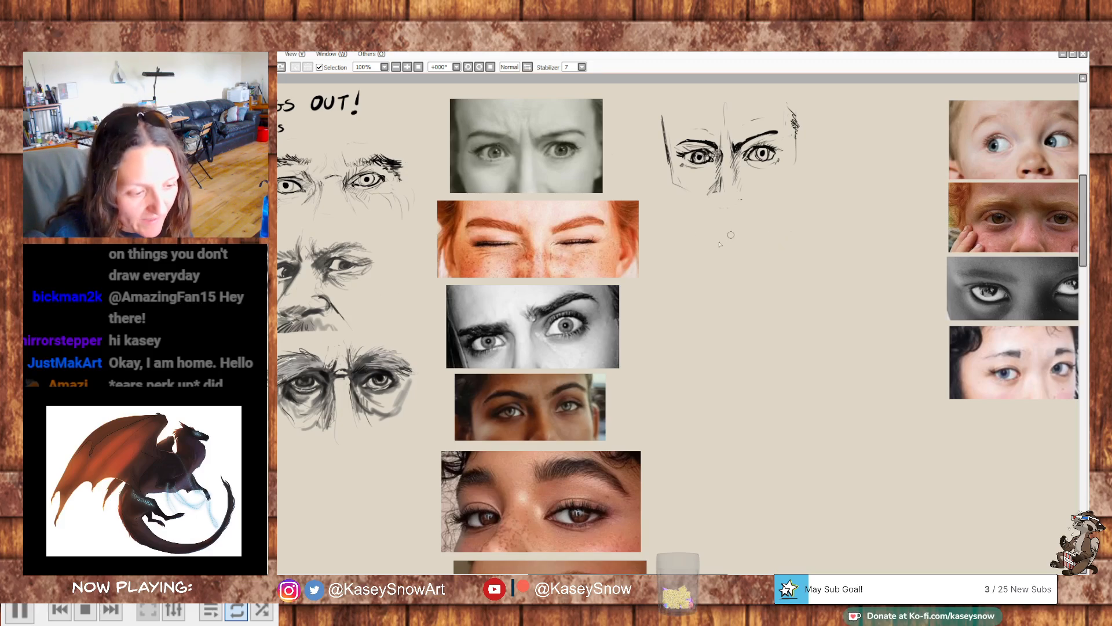
{"action": "mouse_move", "coordinate": [668, 227]}
{"action": "left_mouse_down"}
{"action": "mouse_move", "coordinate": [668, 257]}
{"action": "mouse_move", "coordinate": [674, 222]}
{"action": "mouse_move", "coordinate": [664, 227]}
{"action": "mouse_move", "coordinate": [678, 215]}
{"action": "mouse_move", "coordinate": [708, 231]}
{"action": "mouse_move", "coordinate": [681, 256]}
{"action": "mouse_move", "coordinate": [722, 260]}
{"action": "mouse_move", "coordinate": [742, 255]}
{"action": "mouse_move", "coordinate": [756, 230]}
{"action": "mouse_move", "coordinate": [809, 216]}
{"action": "mouse_move", "coordinate": [794, 253]}
{"action": "mouse_move", "coordinate": [812, 224]}
{"action": "mouse_move", "coordinate": [759, 242]}
{"action": "mouse_move", "coordinate": [756, 255]}
{"action": "mouse_move", "coordinate": [761, 233]}
{"action": "mouse_move", "coordinate": [768, 262]}
{"action": "mouse_move", "coordinate": [788, 261]}
{"action": "mouse_move", "coordinate": [811, 222]}
{"action": "left_mouse_up"}
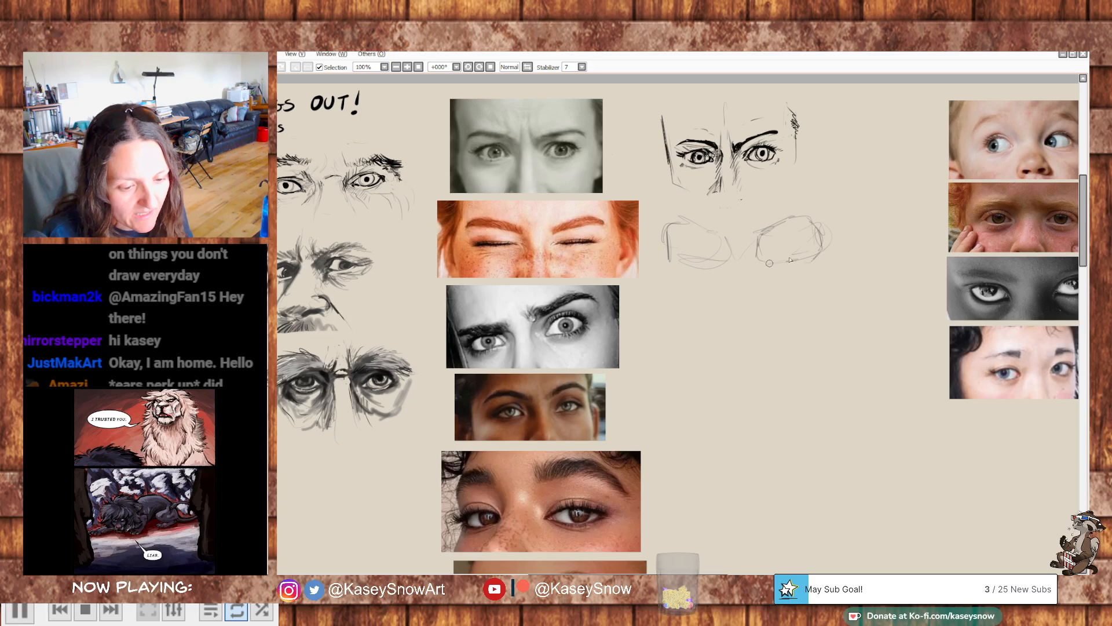
{"action": "left_click_drag", "start_coordinate": [724, 236], "coordinate": [705, 231]}
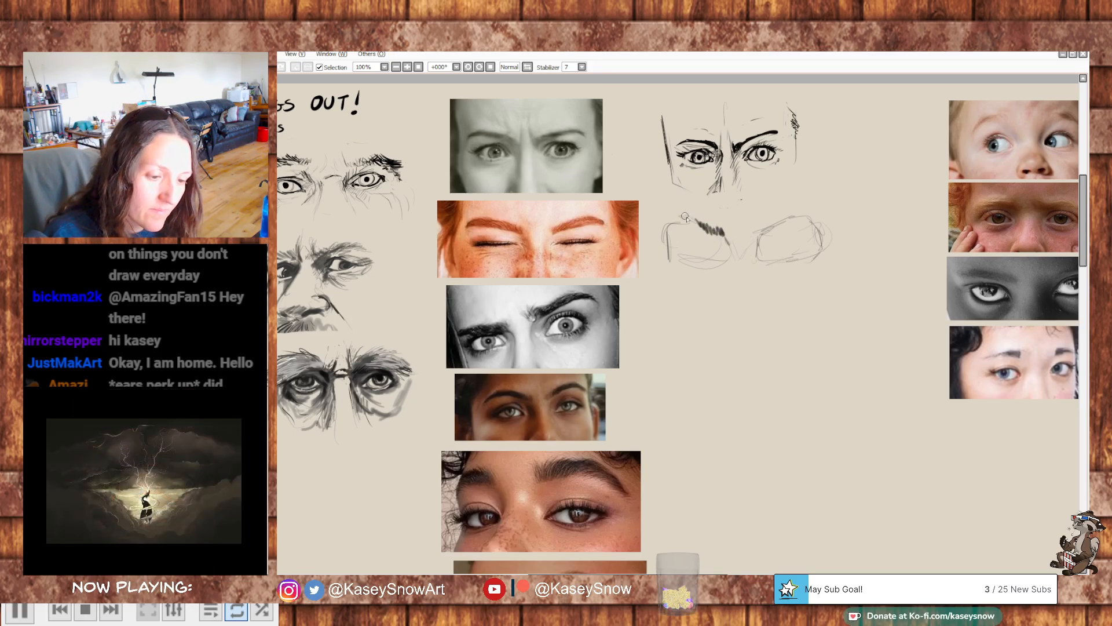
{"action": "mouse_move", "coordinate": [683, 223]}
{"action": "left_mouse_down"}
{"action": "mouse_move", "coordinate": [761, 232]}
{"action": "mouse_move", "coordinate": [803, 210]}
{"action": "mouse_move", "coordinate": [771, 225]}
{"action": "mouse_move", "coordinate": [817, 216]}
{"action": "left_mouse_up"}
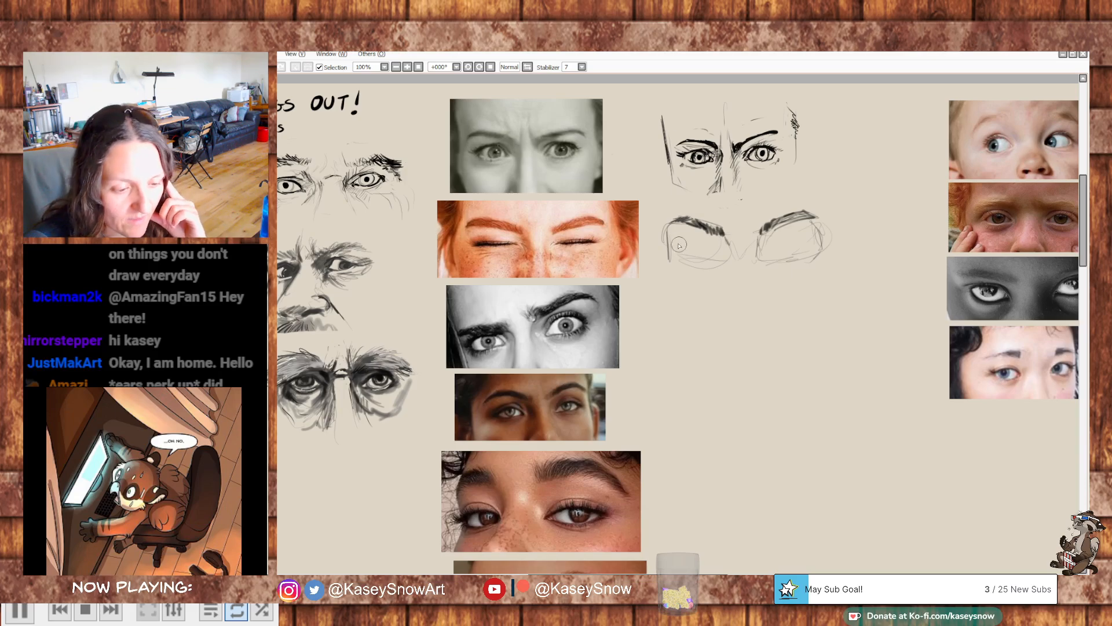
{"action": "left_click_drag", "start_coordinate": [678, 246], "coordinate": [716, 252]}
{"action": "key", "text": "ctrl+z"}
{"action": "key", "text": "ctrl+z"}
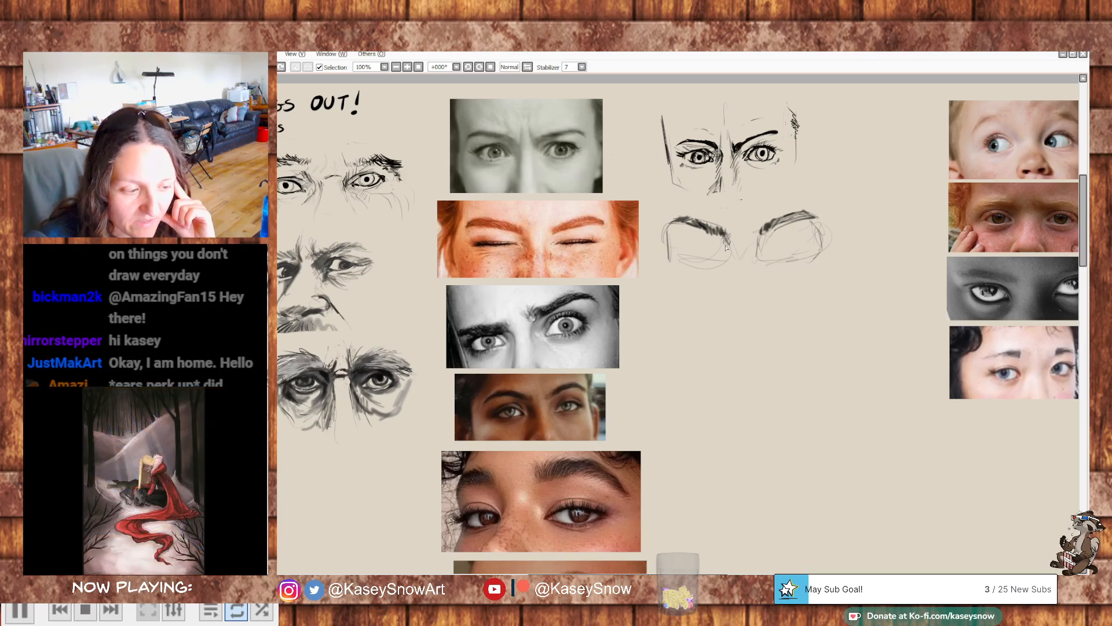
- Shade the fifth study's nose bridge and draw both squeezed-shut eyes with dark lash lines and lid folds
{"action": "left_click_drag", "start_coordinate": [731, 242], "coordinate": [732, 259]}
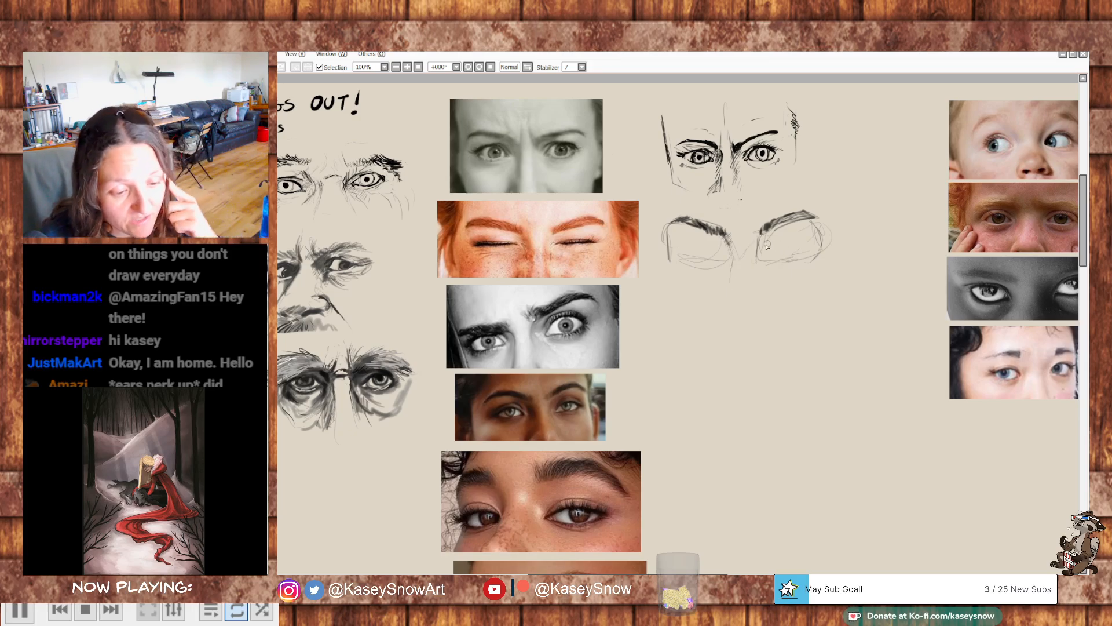
{"action": "left_click_drag", "start_coordinate": [768, 250], "coordinate": [791, 246]}
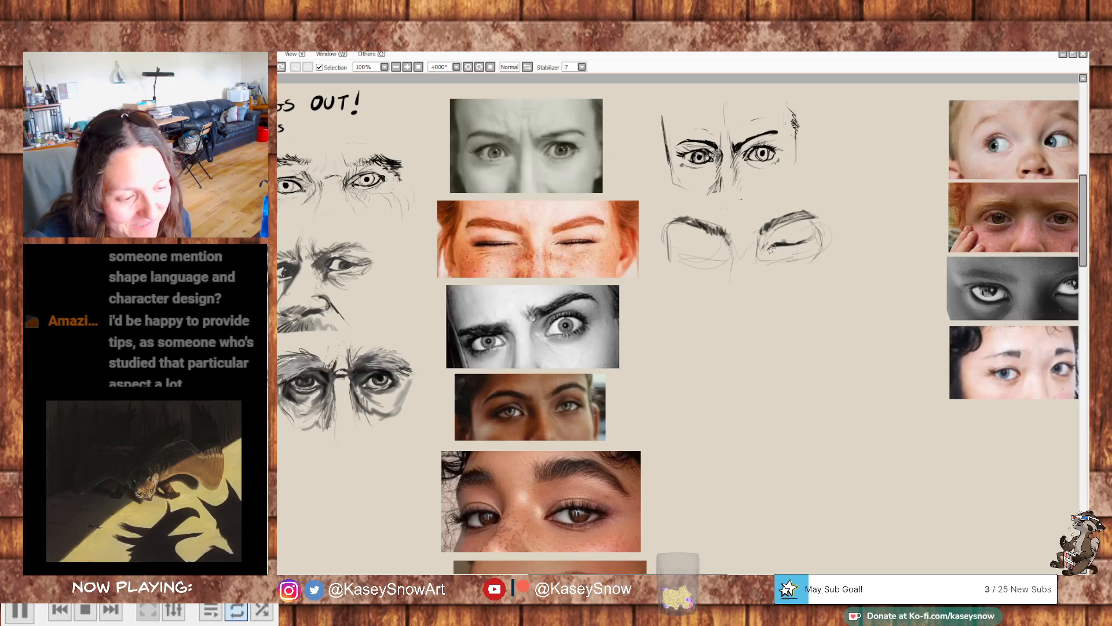
{"action": "left_click_drag", "start_coordinate": [788, 246], "coordinate": [807, 242]}
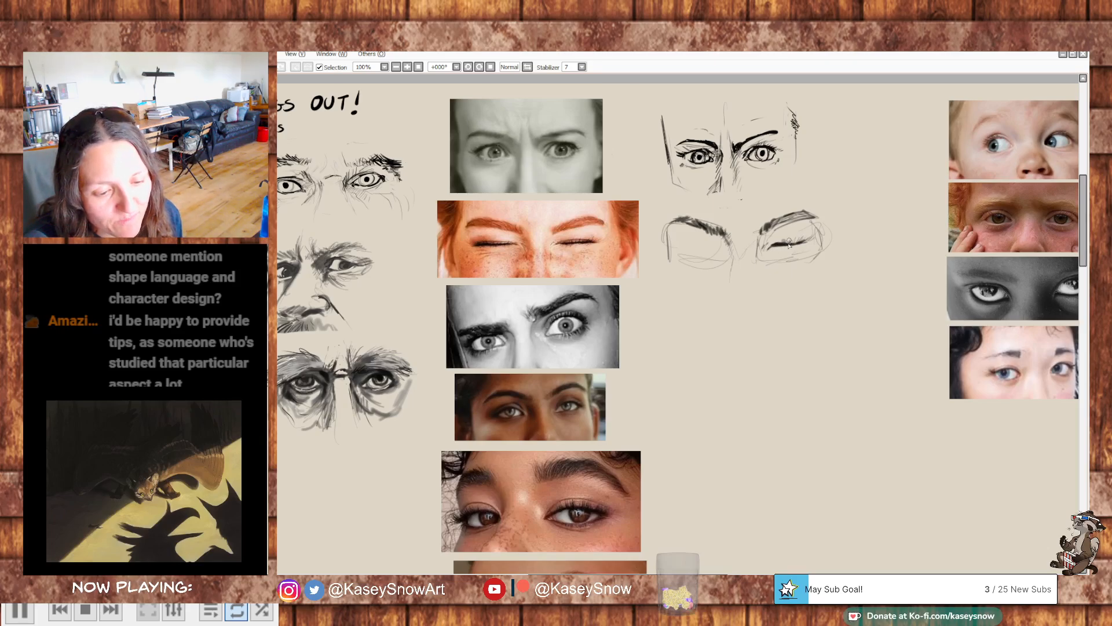
{"action": "left_click_drag", "start_coordinate": [784, 246], "coordinate": [810, 242]}
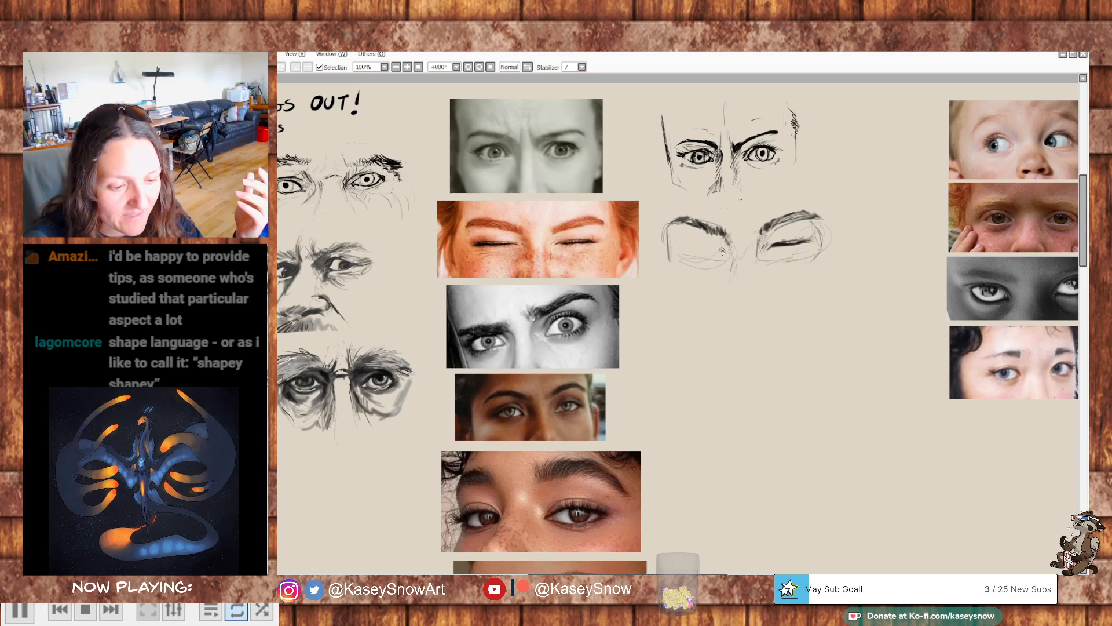
{"action": "mouse_move", "coordinate": [712, 252]}
{"action": "left_mouse_down"}
{"action": "mouse_move", "coordinate": [689, 250]}
{"action": "mouse_move", "coordinate": [719, 252]}
{"action": "left_mouse_up"}
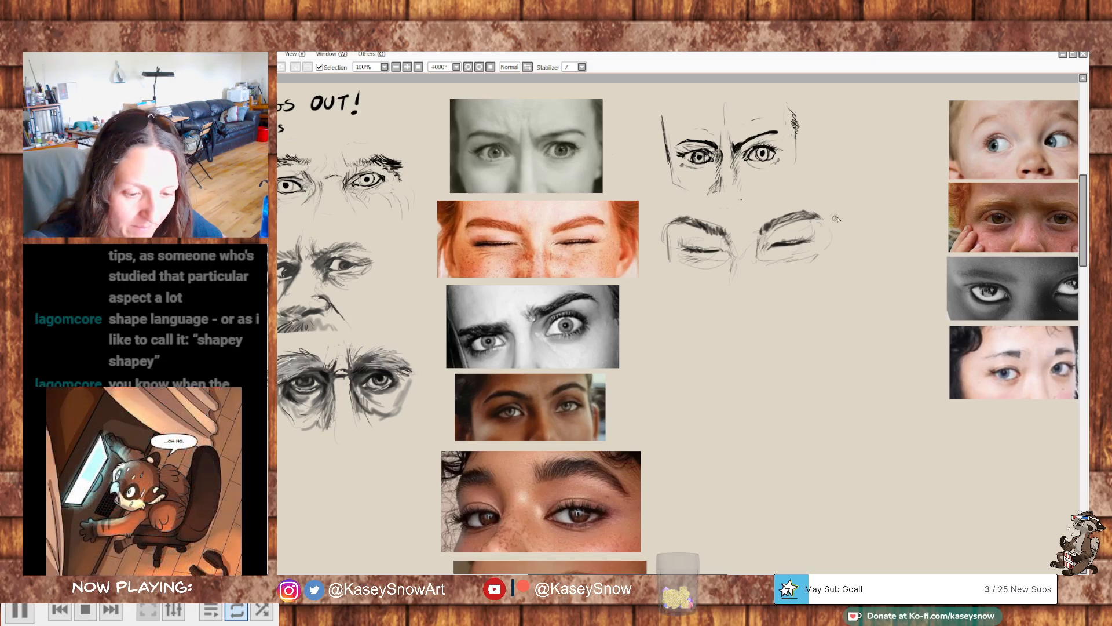
- Add light strokes at the fifth study's temples and dot freckles across the cheeks under the closed eyes
{"action": "left_click_drag", "start_coordinate": [835, 218], "coordinate": [834, 262]}
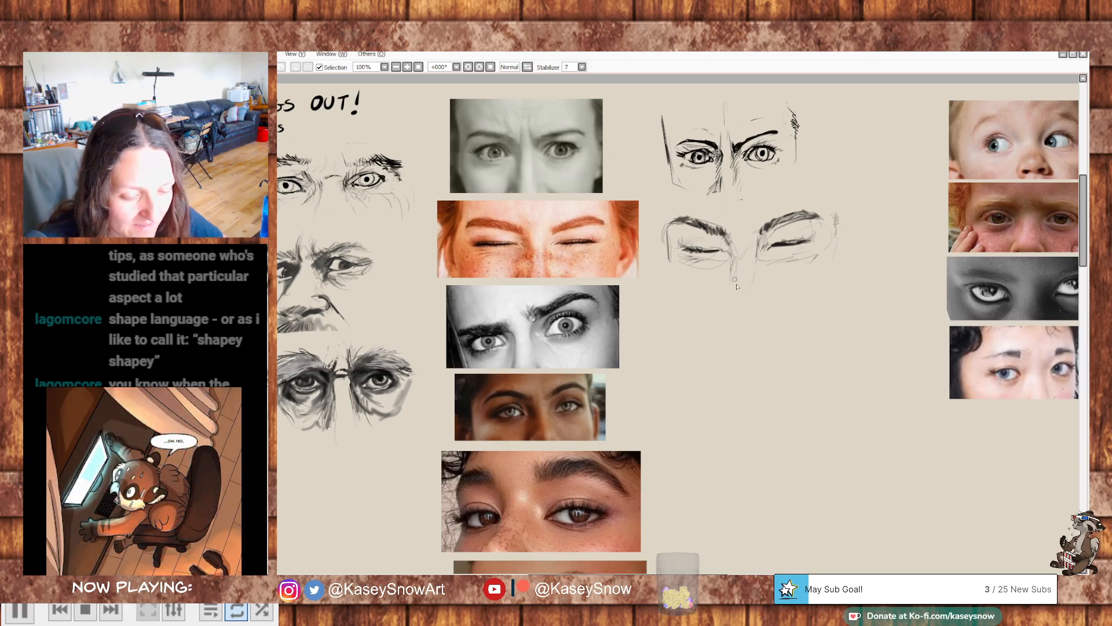
{"action": "left_click_drag", "start_coordinate": [669, 247], "coordinate": [677, 294]}
{"action": "left_click", "coordinate": [680, 267]}
{"action": "left_click", "coordinate": [682, 272]}
{"action": "left_click", "coordinate": [698, 275]}
{"action": "left_click", "coordinate": [697, 269]}
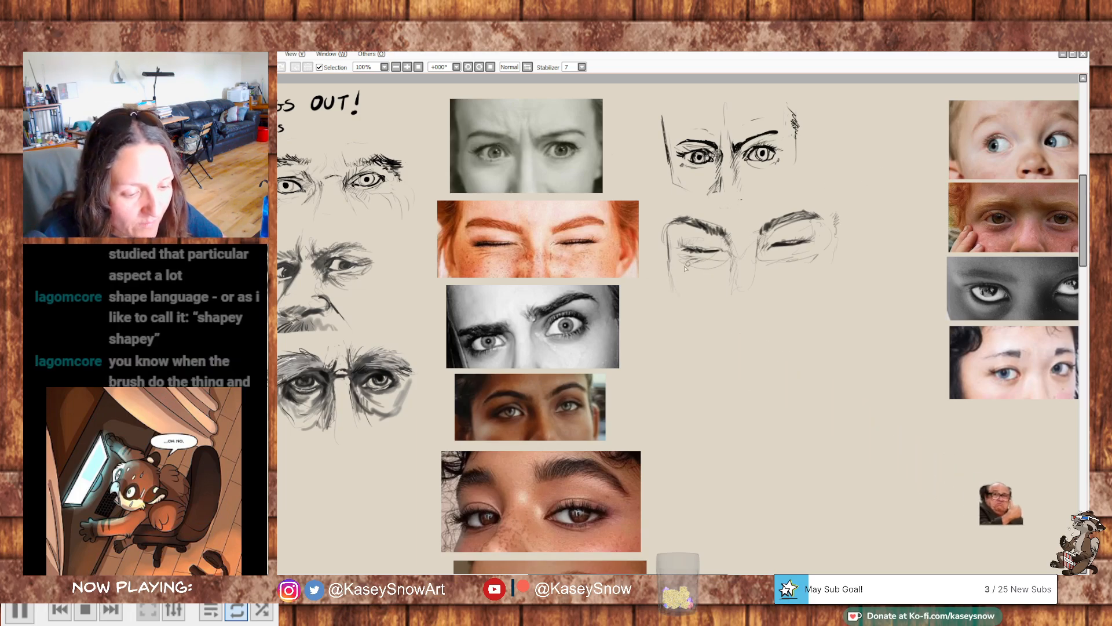
{"action": "left_click", "coordinate": [707, 273]}
{"action": "left_click", "coordinate": [711, 267]}
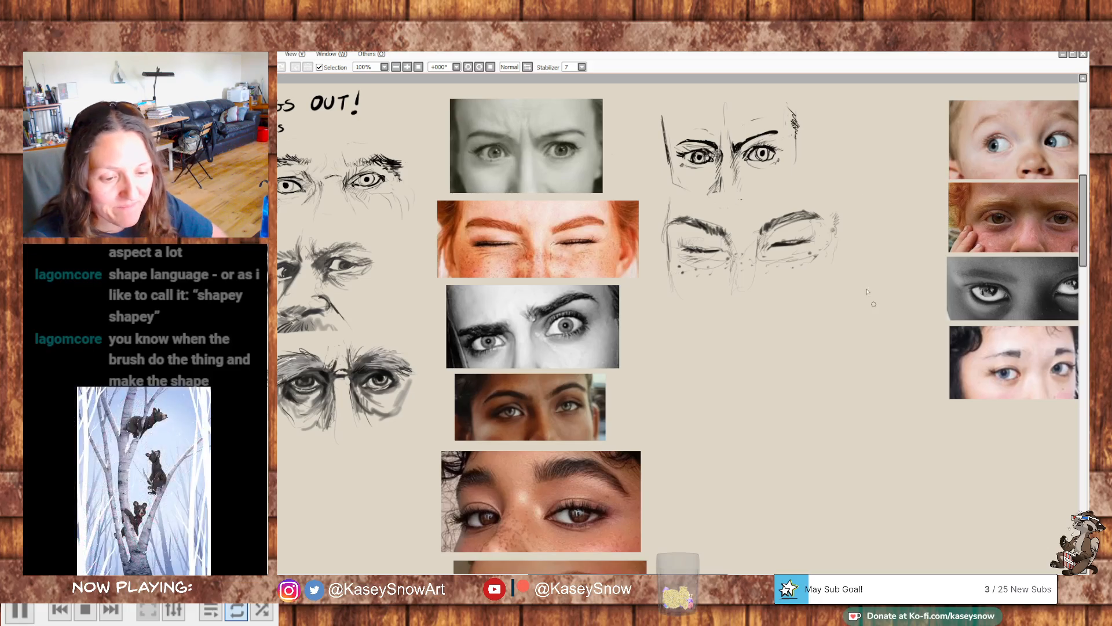
- Frame the fifth study with loose lines down both sides of the face, above the brows and below the cheeks
{"action": "left_click_drag", "start_coordinate": [831, 228], "coordinate": [831, 268]}
{"action": "left_click_drag", "start_coordinate": [672, 220], "coordinate": [674, 269]}
{"action": "left_click_drag", "start_coordinate": [673, 211], "coordinate": [686, 307]}
{"action": "left_click_drag", "start_coordinate": [827, 237], "coordinate": [834, 269]}
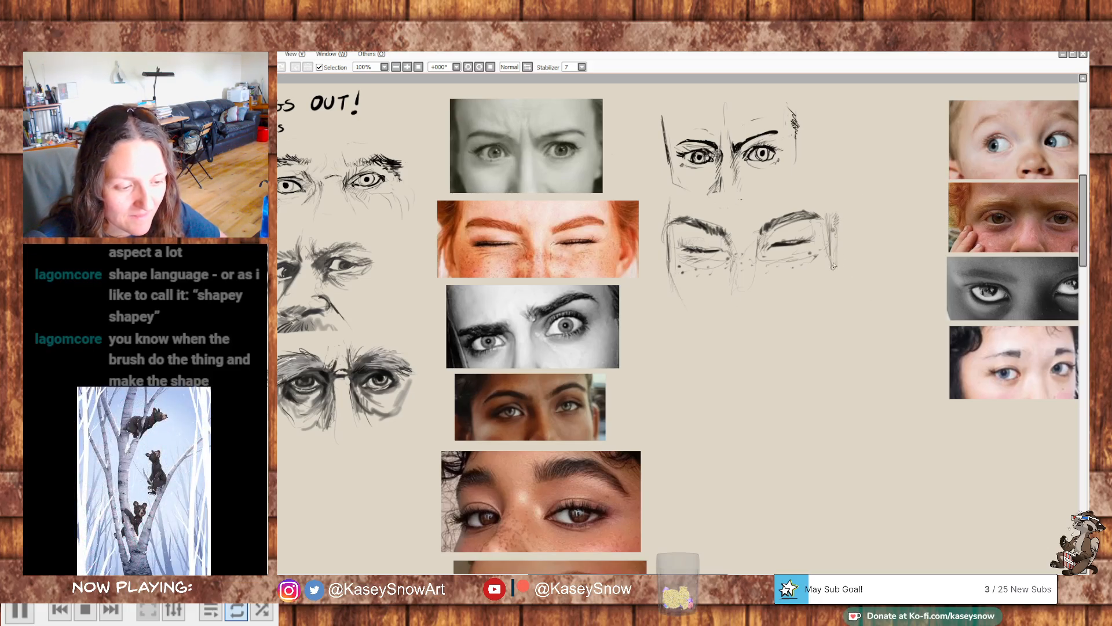
{"action": "left_click_drag", "start_coordinate": [677, 285], "coordinate": [846, 273]}
{"action": "left_click_drag", "start_coordinate": [676, 204], "coordinate": [836, 206]}
{"action": "left_click_drag", "start_coordinate": [641, 212], "coordinate": [769, 206]}
- Start a sixth study beside the wide-eyed woman's black-and-white photo with a faint vertical guideline
{"action": "scroll", "coordinate": [794, 288], "scroll_direction": "down", "scroll_amount": 3}
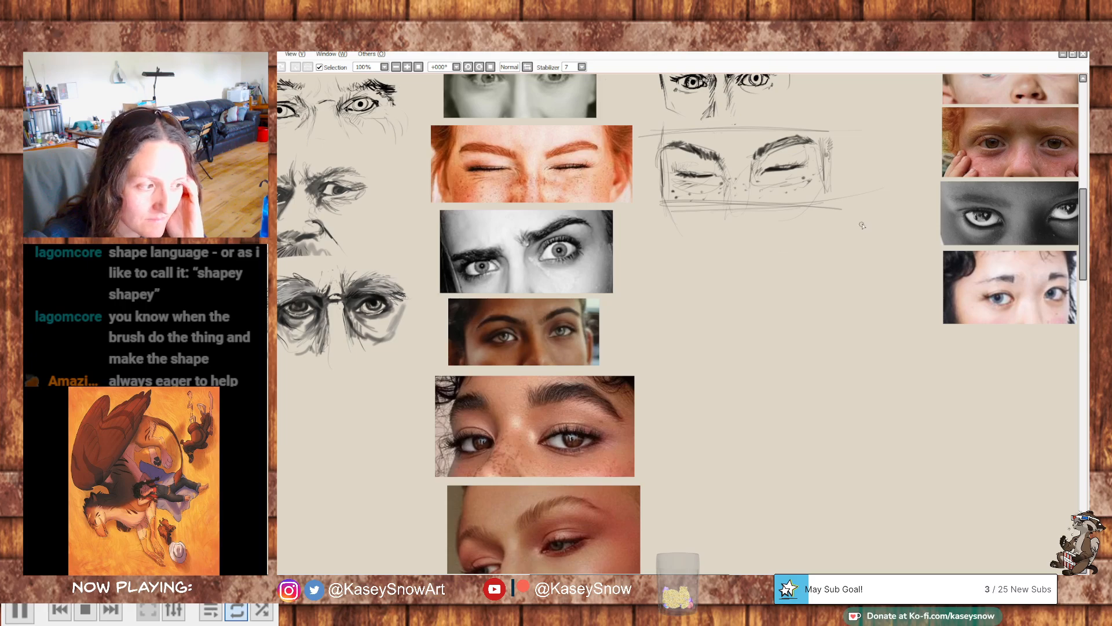
{"action": "left_click_drag", "start_coordinate": [782, 239], "coordinate": [801, 261]}
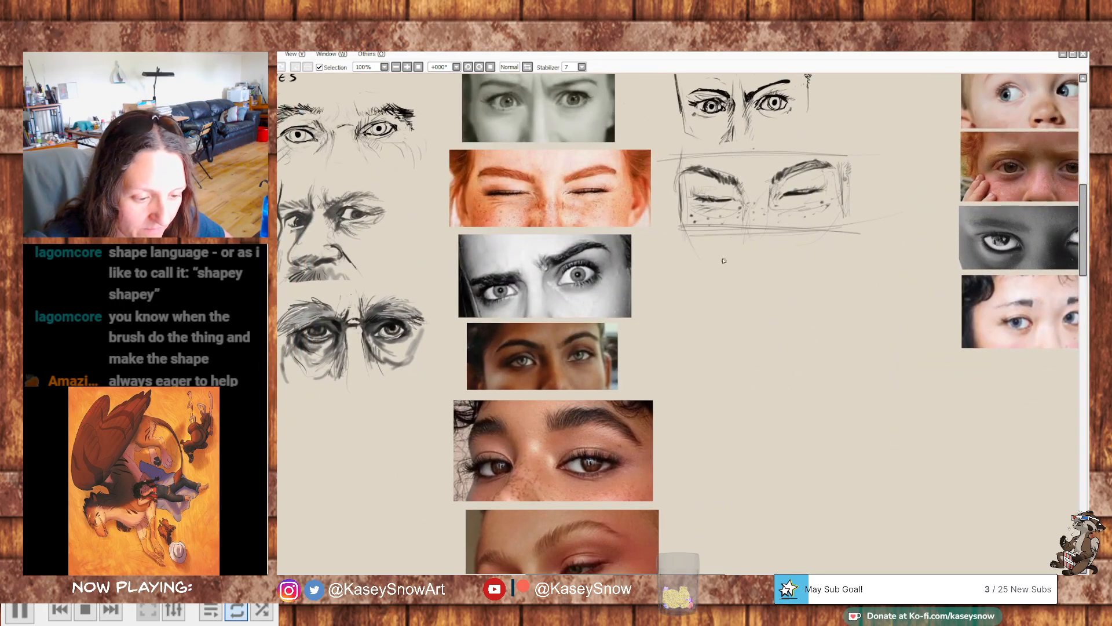
{"action": "left_click_drag", "start_coordinate": [723, 260], "coordinate": [721, 298]}
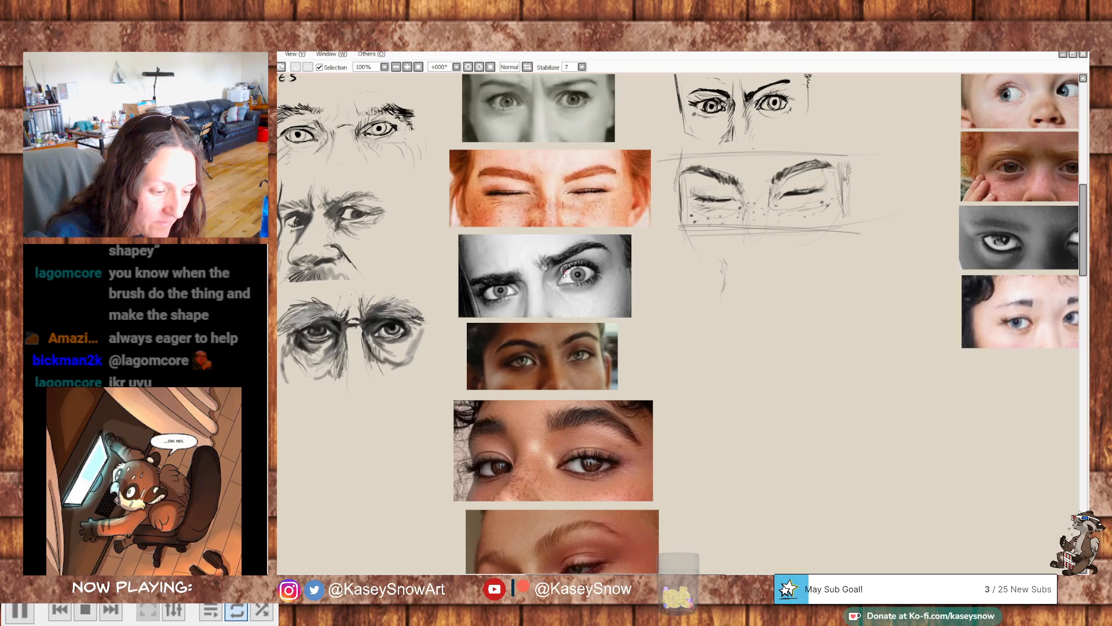
- Try to trace the upper lash line in red over the wide-eyed woman's black-and-white photo
{"action": "mouse_move", "coordinate": [562, 274]}
{"action": "left_mouse_down"}
{"action": "mouse_move", "coordinate": [596, 272]}
{"action": "mouse_move", "coordinate": [562, 273]}
{"action": "mouse_move", "coordinate": [574, 261]}
{"action": "left_mouse_up"}
{"action": "key", "text": "ctrl+z"}
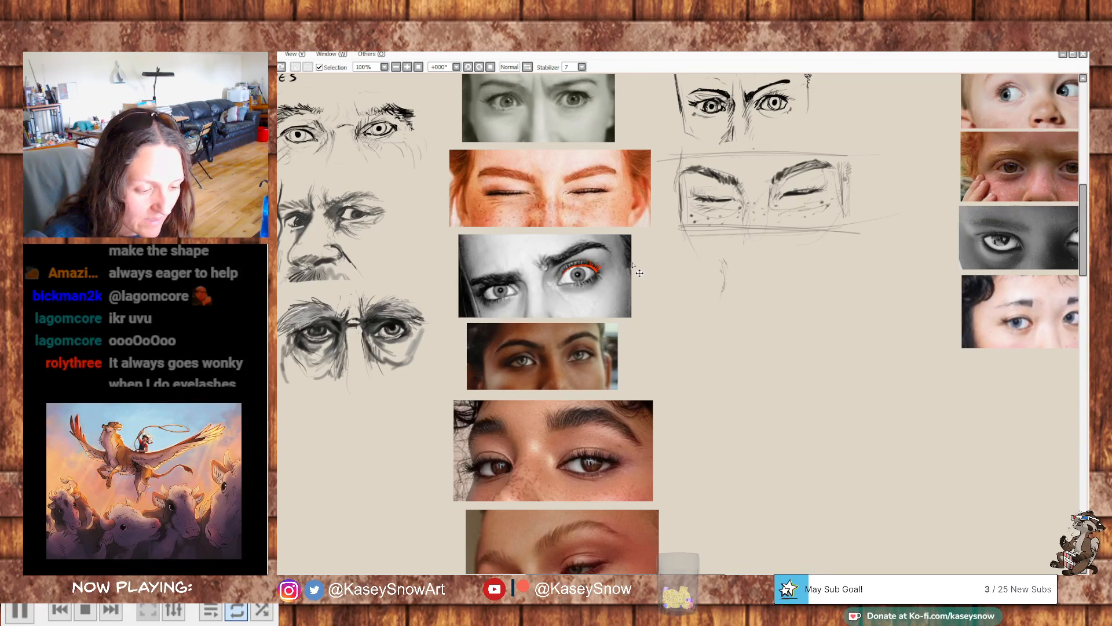
{"action": "key", "text": "ctrl+z"}
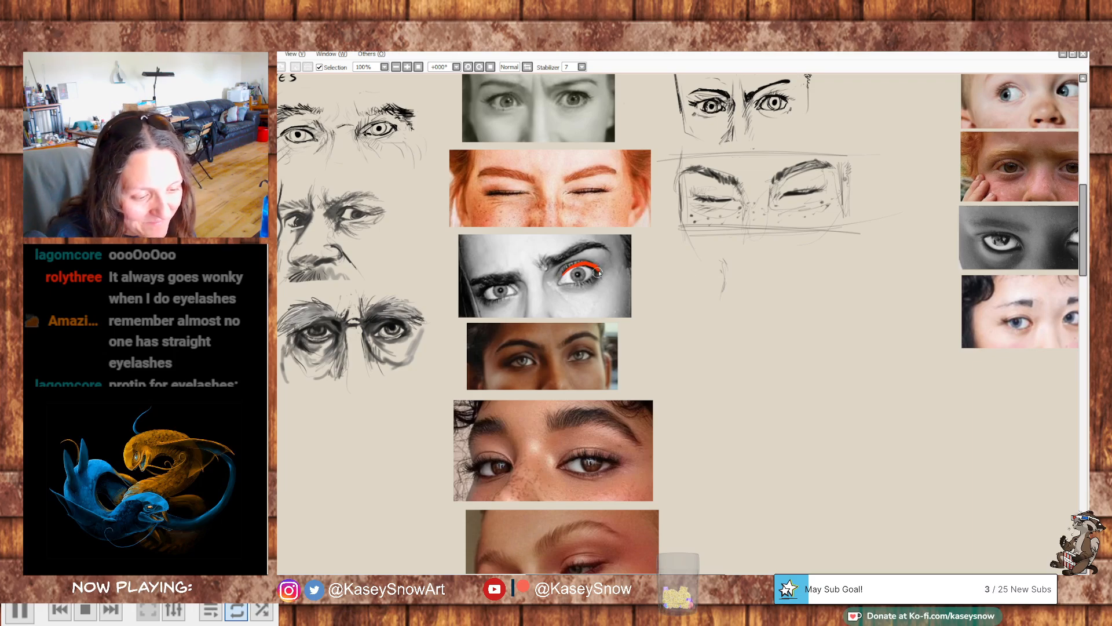
- Trace in red the curly-haired woman's outer eye with its curved lashes and the wide-eyed woman's upper lash line
{"action": "mouse_move", "coordinate": [512, 462]}
{"action": "left_mouse_down"}
{"action": "mouse_move", "coordinate": [477, 469]}
{"action": "mouse_move", "coordinate": [497, 474]}
{"action": "left_mouse_up"}
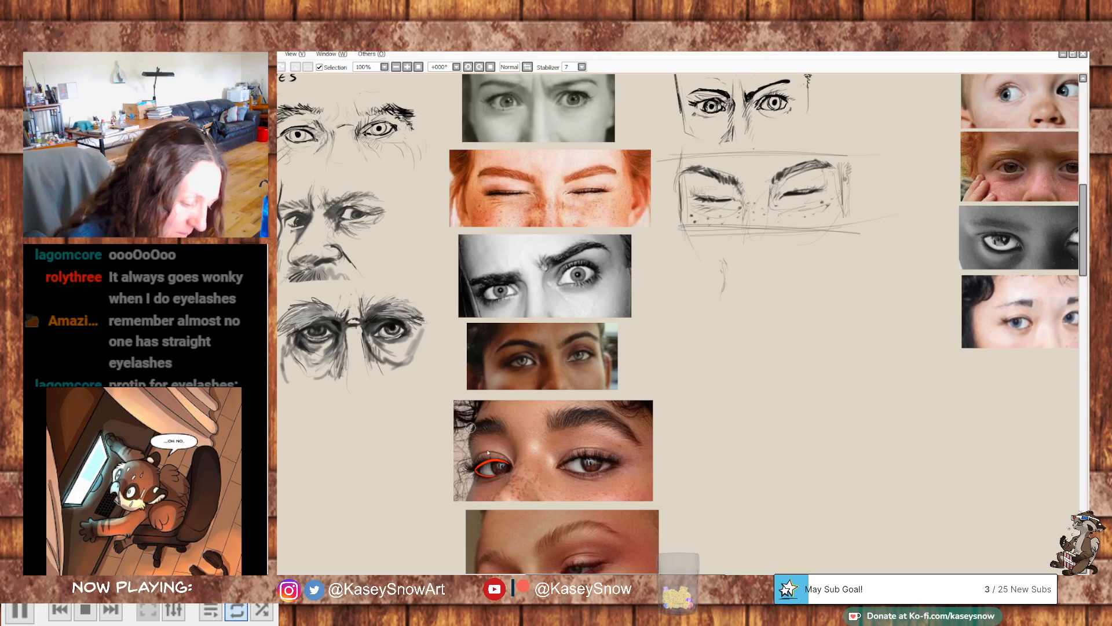
{"action": "left_click_drag", "start_coordinate": [481, 464], "coordinate": [472, 458]}
{"action": "left_click_drag", "start_coordinate": [478, 465], "coordinate": [466, 466]}
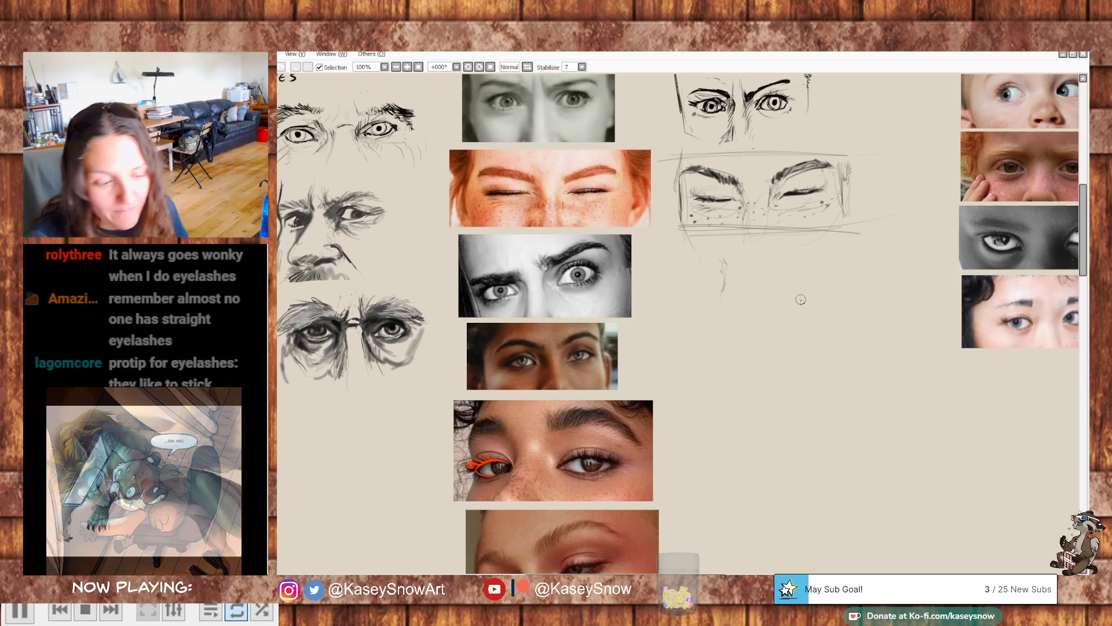
{"action": "mouse_move", "coordinate": [562, 277]}
{"action": "left_mouse_down"}
{"action": "mouse_move", "coordinate": [574, 265]}
{"action": "mouse_move", "coordinate": [601, 272]}
{"action": "left_mouse_up"}
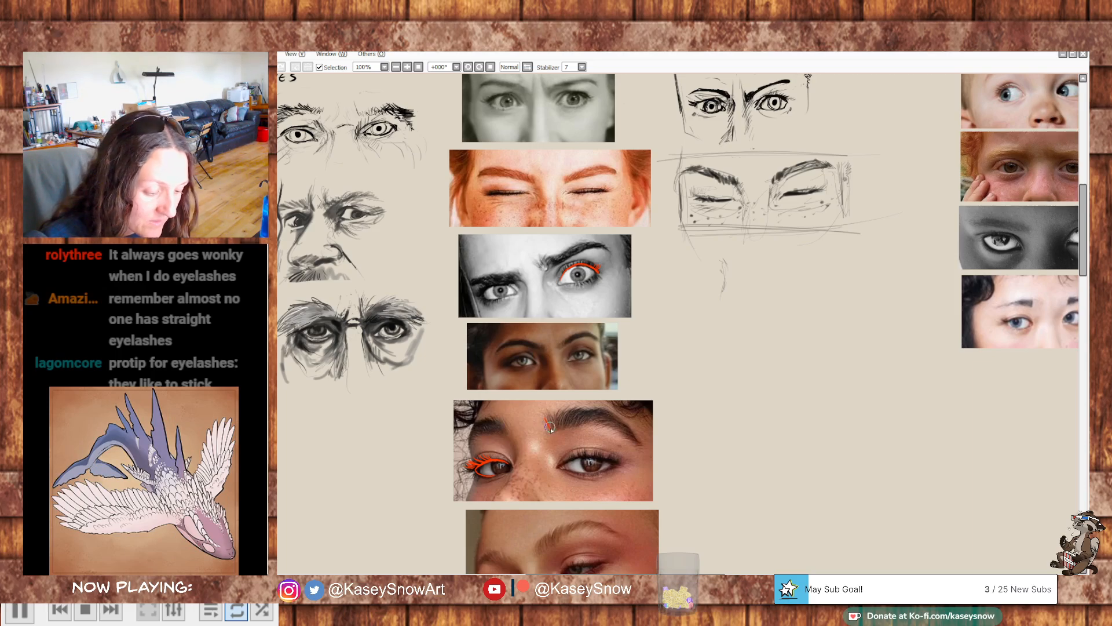
- Trace the hair direction of both eyebrows with short red strokes over the curly-haired woman's photo
{"action": "left_click_drag", "start_coordinate": [557, 426], "coordinate": [574, 407]}
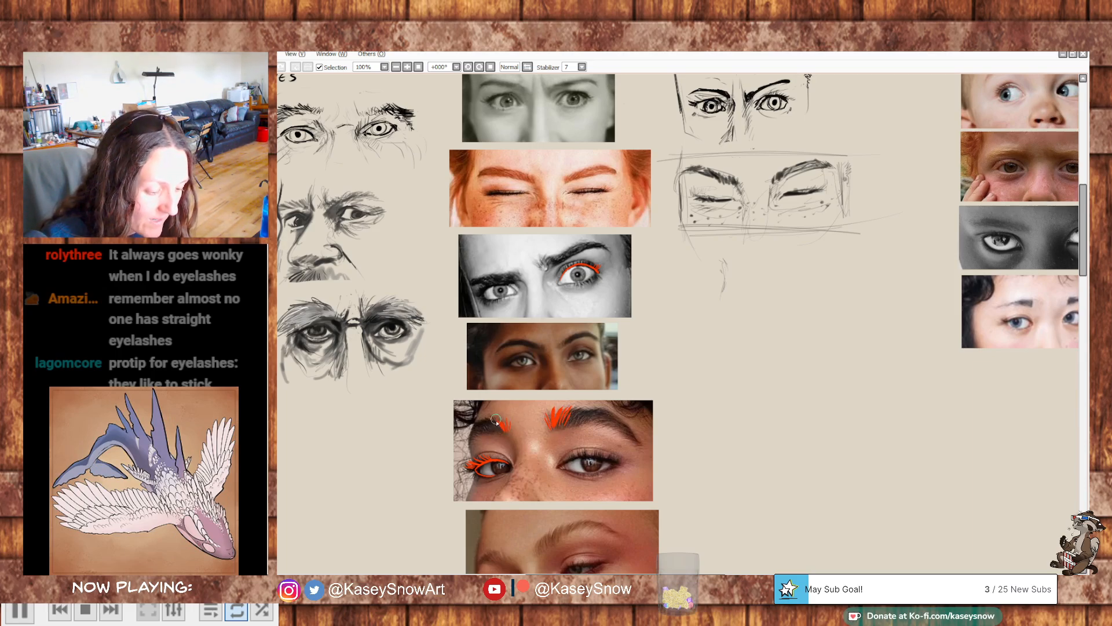
{"action": "mouse_move", "coordinate": [500, 430]}
{"action": "left_mouse_down"}
{"action": "mouse_move", "coordinate": [485, 421]}
{"action": "mouse_move", "coordinate": [472, 433]}
{"action": "left_mouse_up"}
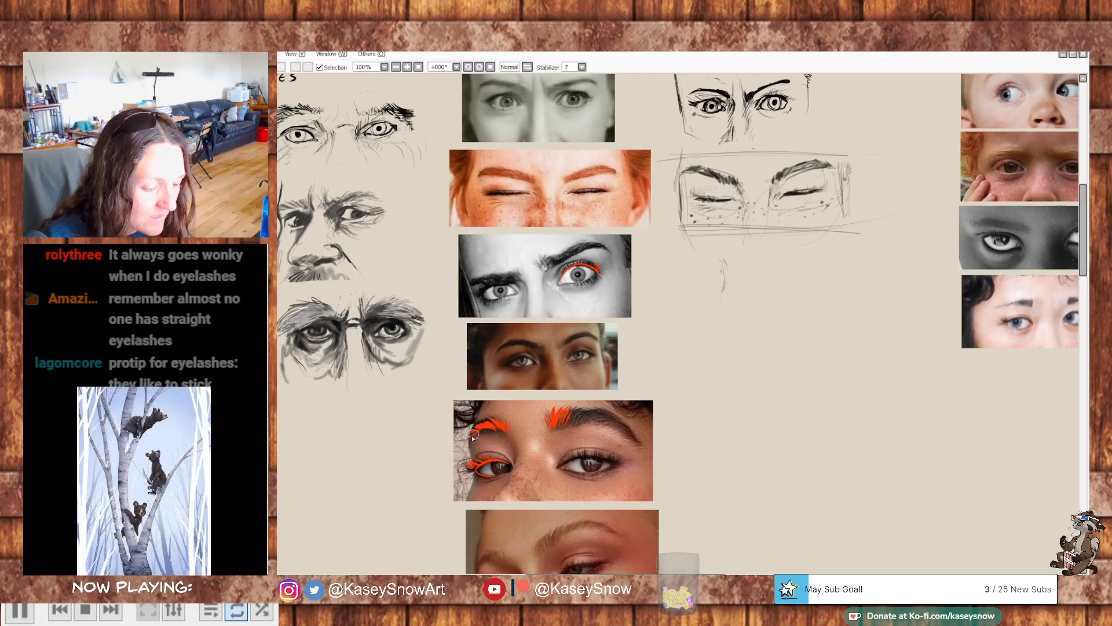
{"action": "mouse_move", "coordinate": [570, 427]}
{"action": "left_mouse_down"}
{"action": "mouse_move", "coordinate": [586, 407]}
{"action": "mouse_move", "coordinate": [583, 420]}
{"action": "mouse_move", "coordinate": [618, 413]}
{"action": "left_mouse_up"}
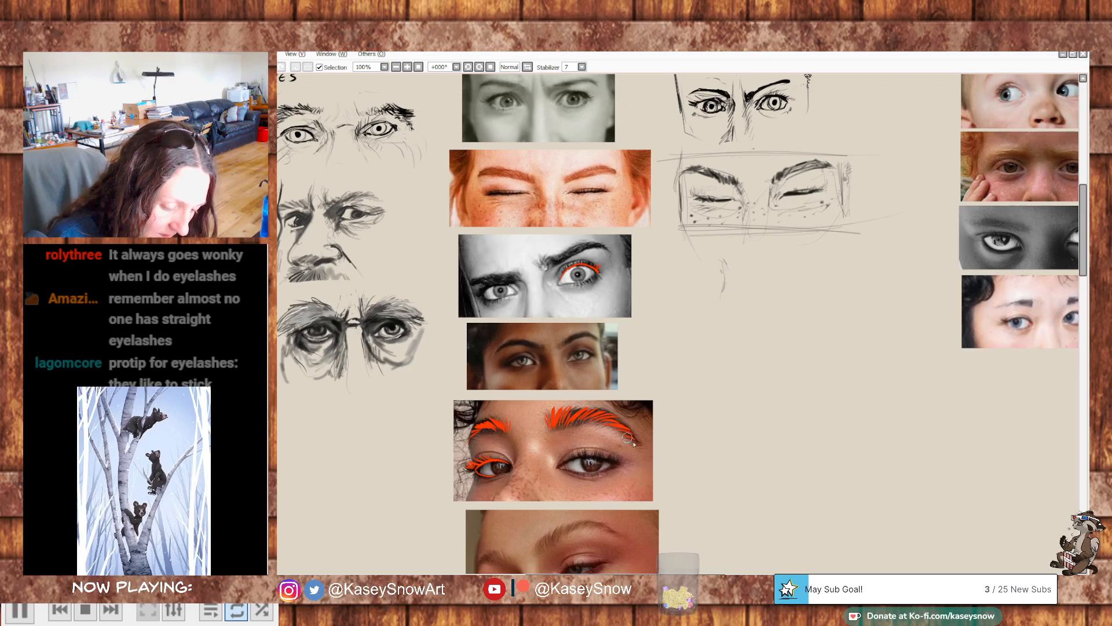
{"action": "left_click_drag", "start_coordinate": [629, 439], "coordinate": [640, 445]}
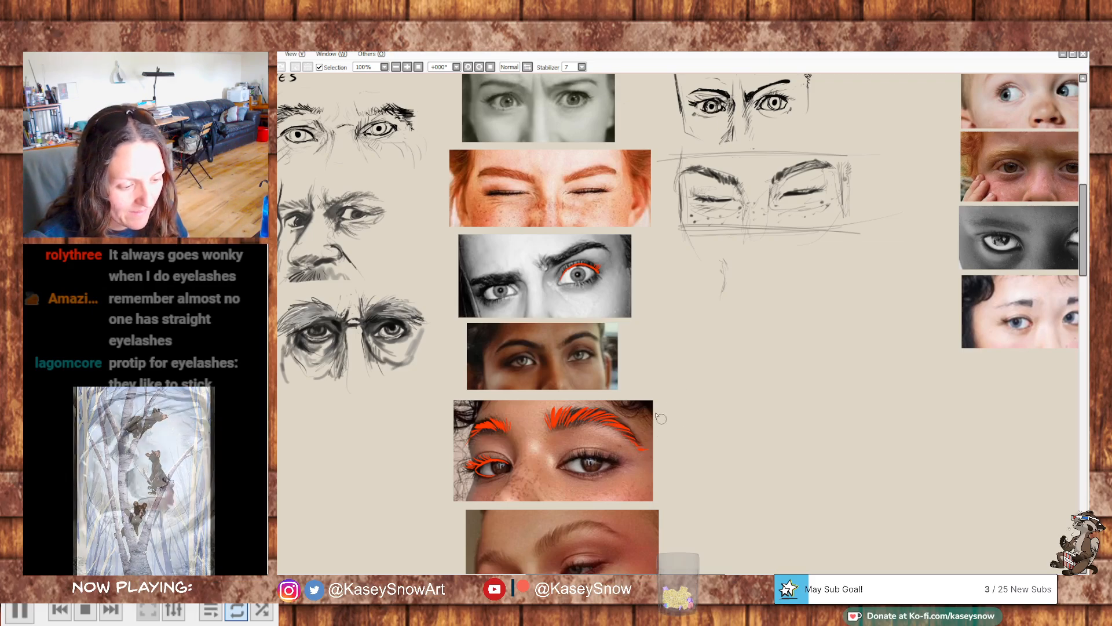
- Try a tilted red ellipse on the blank canvas between the photo columns, and undo it
{"action": "left_click_drag", "start_coordinate": [449, 421], "coordinate": [777, 305]}
{"action": "left_click_drag", "start_coordinate": [983, 176], "coordinate": [866, 233]}
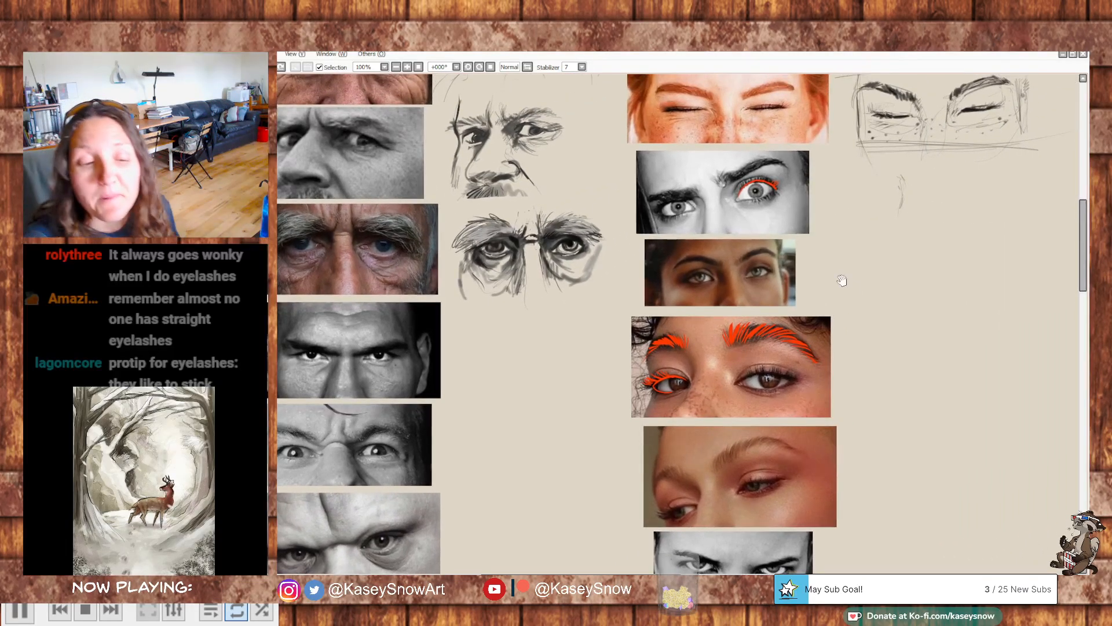
{"action": "mouse_move", "coordinate": [926, 266]}
{"action": "left_mouse_down"}
{"action": "mouse_move", "coordinate": [867, 294]}
{"action": "mouse_move", "coordinate": [855, 279]}
{"action": "left_mouse_up"}
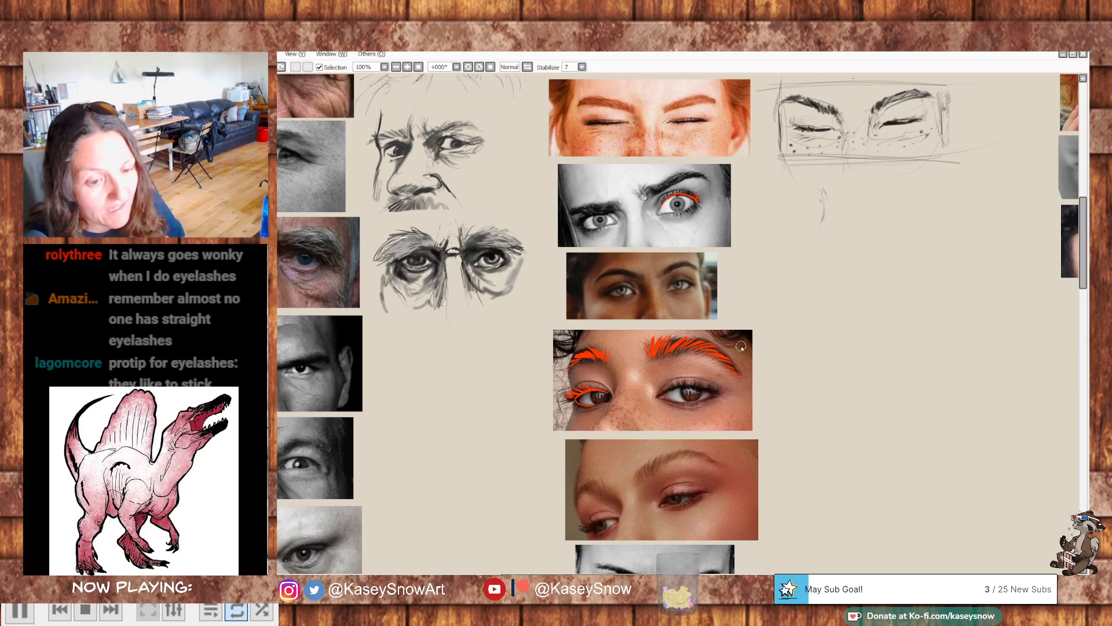
{"action": "left_click_drag", "start_coordinate": [810, 325], "coordinate": [910, 315]}
{"action": "mouse_move", "coordinate": [582, 379]}
{"action": "left_mouse_down"}
{"action": "mouse_move", "coordinate": [603, 360]}
{"action": "mouse_move", "coordinate": [588, 378]}
{"action": "left_mouse_up"}
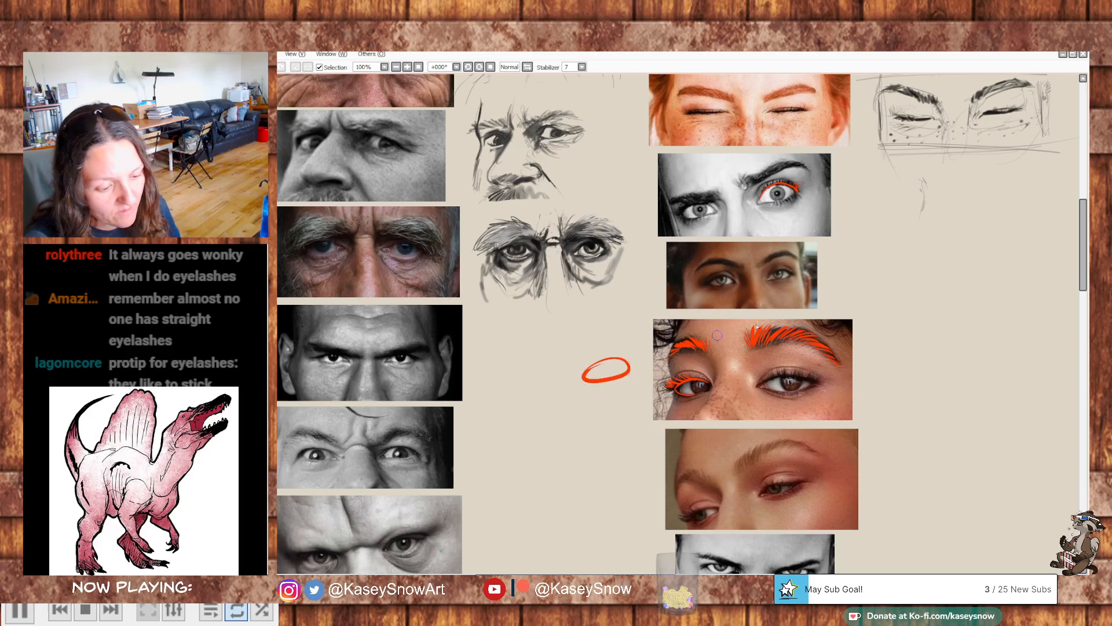
{"action": "key", "text": "ctrl+z"}
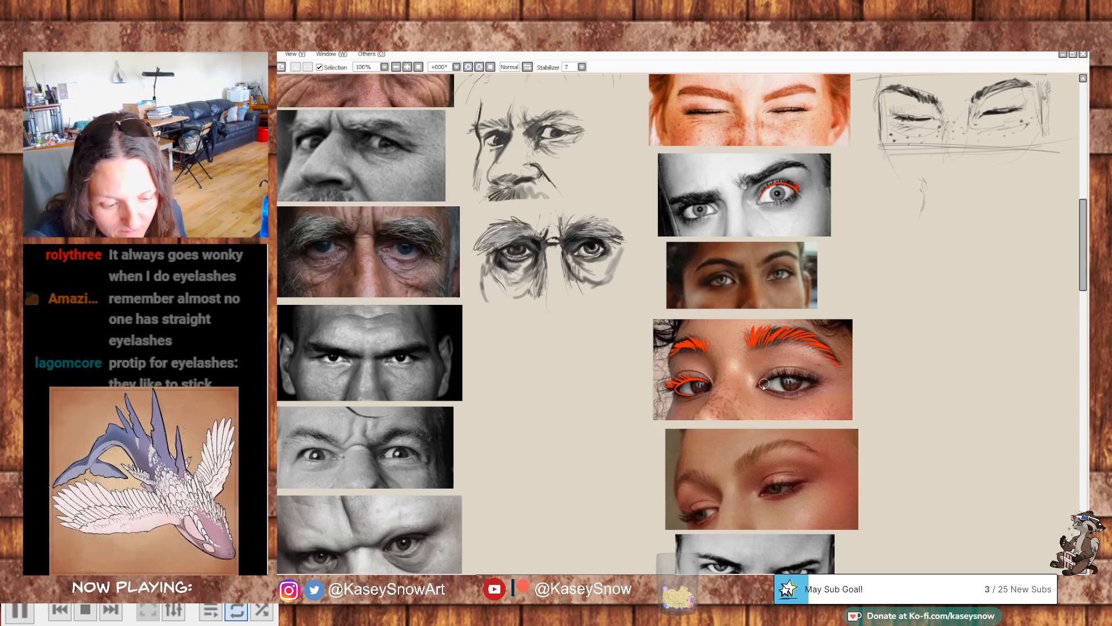
- Outline in red the curly-haired woman's other eye and the downcast eye in the photo below it
{"action": "mouse_move", "coordinate": [762, 383]}
{"action": "left_mouse_down"}
{"action": "mouse_move", "coordinate": [808, 376]}
{"action": "mouse_move", "coordinate": [818, 386]}
{"action": "mouse_move", "coordinate": [762, 387]}
{"action": "left_mouse_up"}
{"action": "left_click_drag", "start_coordinate": [912, 388], "coordinate": [900, 364]}
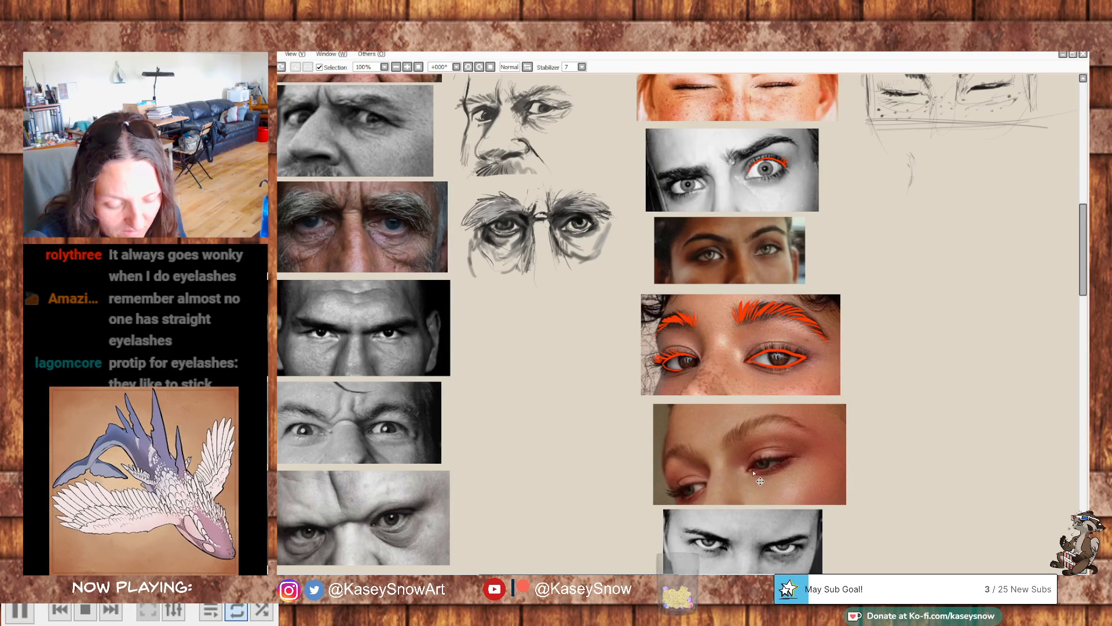
{"action": "mouse_move", "coordinate": [752, 465]}
{"action": "left_mouse_down"}
{"action": "mouse_move", "coordinate": [788, 456]}
{"action": "mouse_move", "coordinate": [749, 470]}
{"action": "left_mouse_up"}
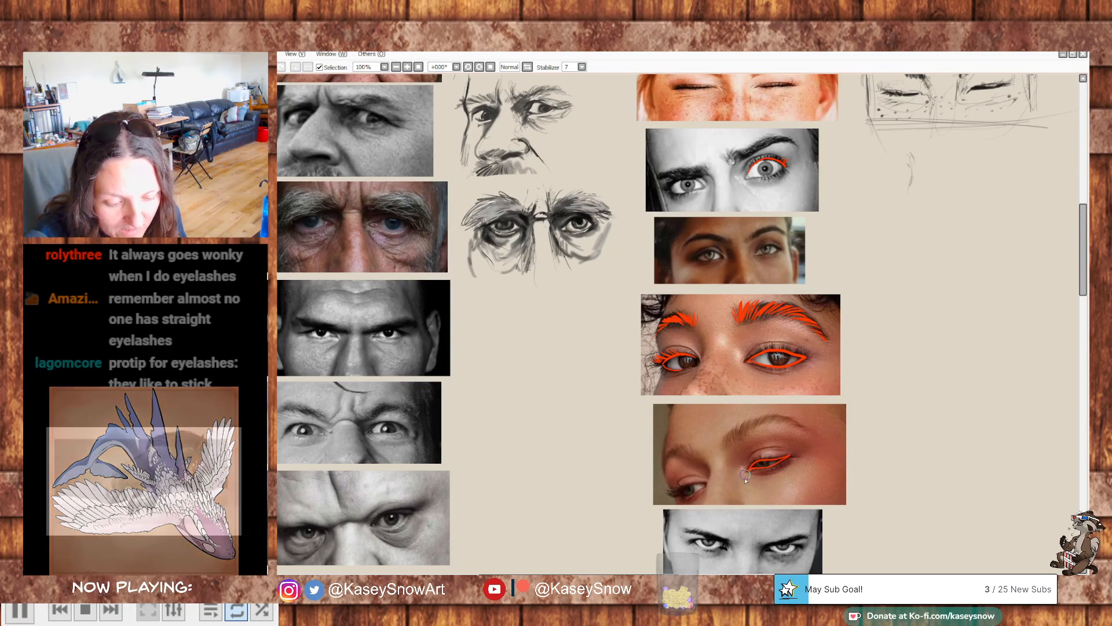
- Try red outlines around one eye in each of the two lowest black-and-white men's photos, and undo them
{"action": "mouse_move", "coordinate": [379, 526]}
{"action": "left_mouse_down"}
{"action": "mouse_move", "coordinate": [376, 515]}
{"action": "mouse_move", "coordinate": [409, 519]}
{"action": "mouse_move", "coordinate": [380, 527]}
{"action": "left_mouse_up"}
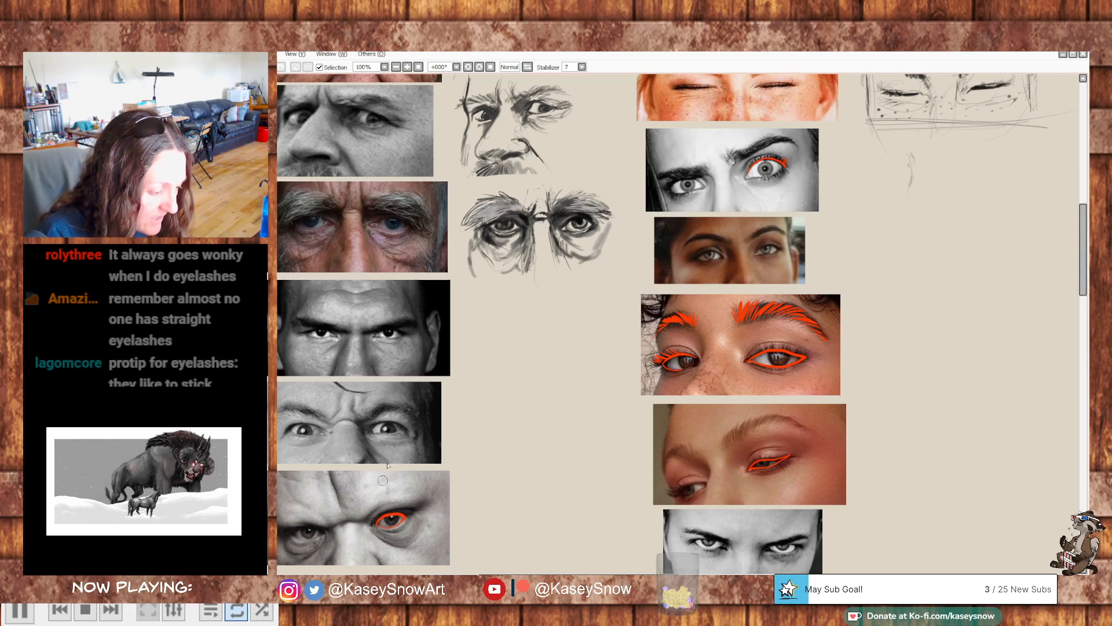
{"action": "left_click_drag", "start_coordinate": [371, 431], "coordinate": [401, 430]}
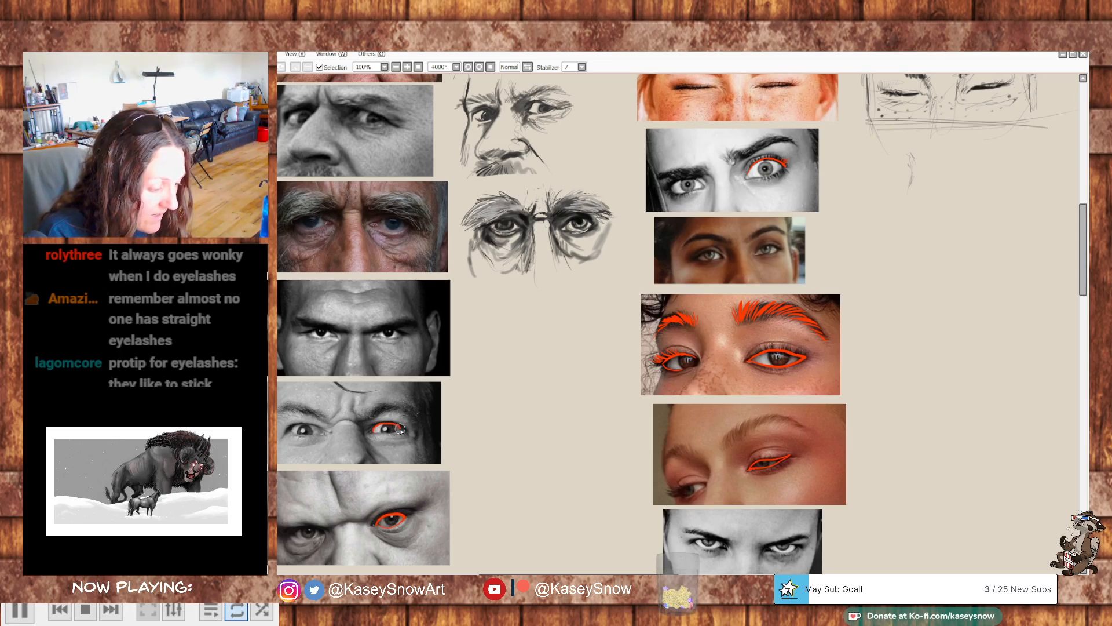
{"action": "key", "text": "ctrl+z"}
{"action": "key", "text": "ctrl+z"}
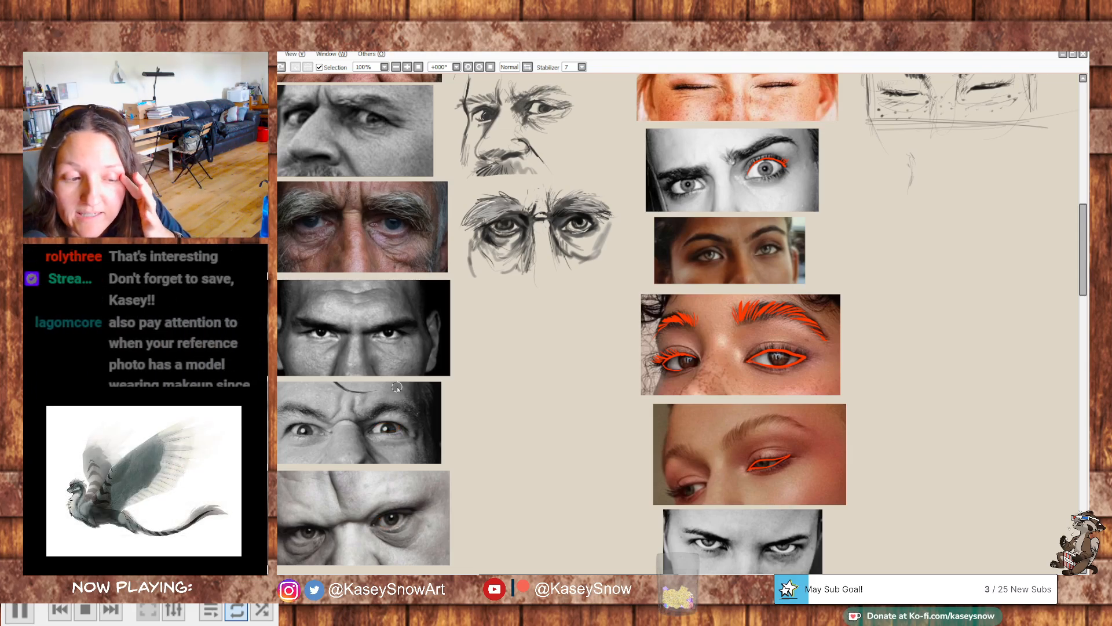
- Try small marks over the toddler's eyes in the topmost child photo, and undo them
{"action": "left_click_drag", "start_coordinate": [895, 195], "coordinate": [452, 355]}
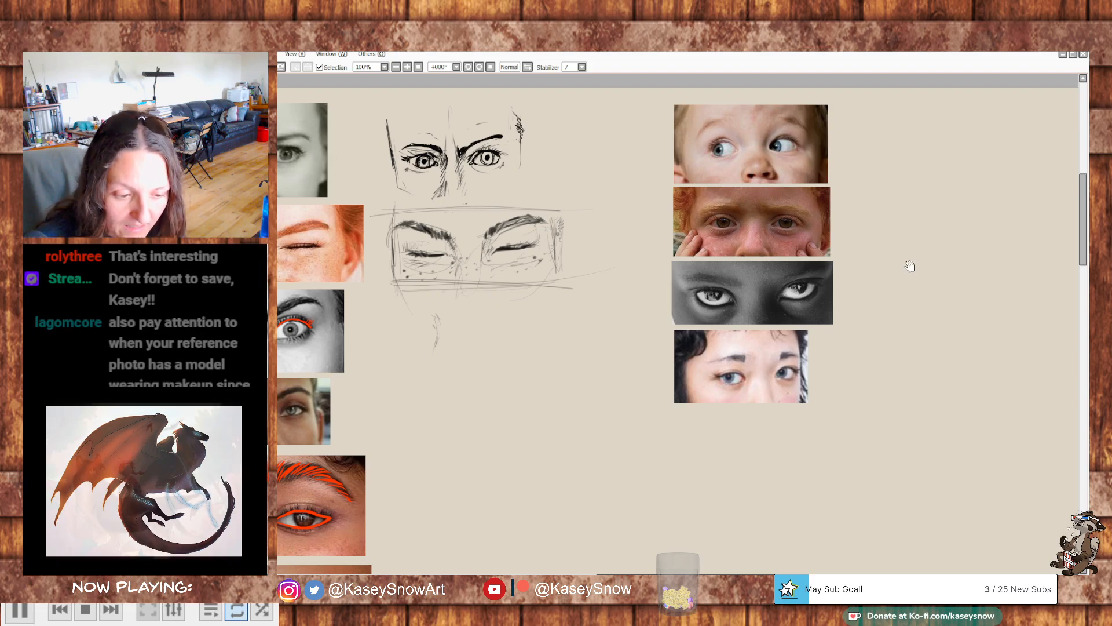
{"action": "scroll", "coordinate": [907, 264], "scroll_direction": "up", "scroll_amount": 1}
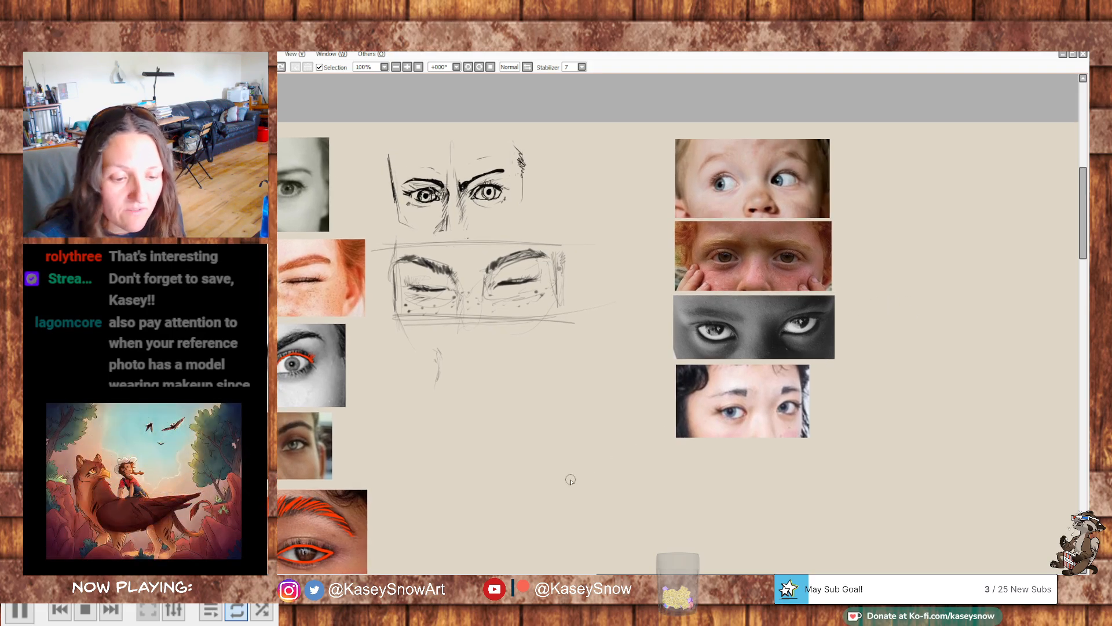
{"action": "left_click_drag", "start_coordinate": [899, 286], "coordinate": [930, 287]}
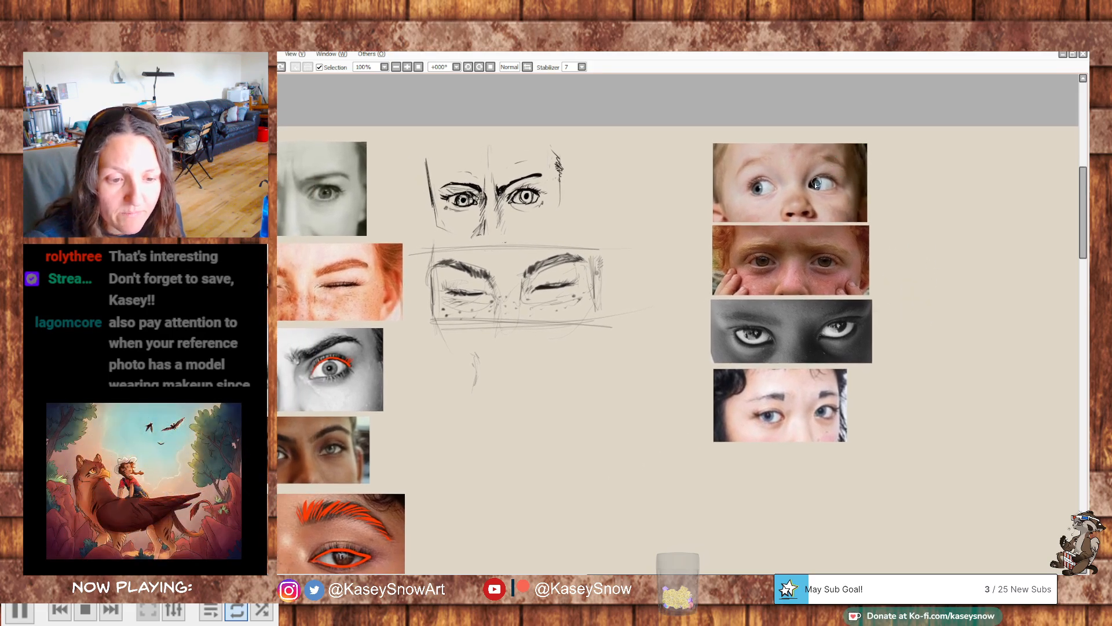
{"action": "key", "text": "ctrl+z"}
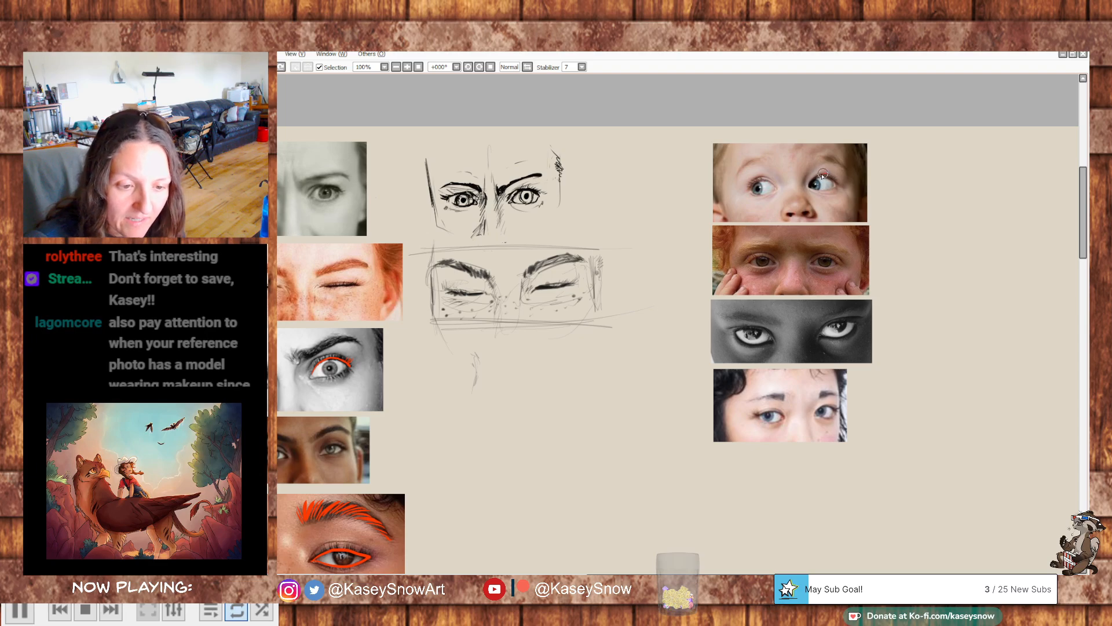
{"action": "key", "text": "ctrl+z"}
{"action": "mouse_move", "coordinate": [812, 181]}
{"action": "left_mouse_down"}
{"action": "mouse_move", "coordinate": [834, 179]}
{"action": "mouse_move", "coordinate": [835, 193]}
{"action": "left_mouse_up"}
{"action": "key", "text": "ctrl+z"}
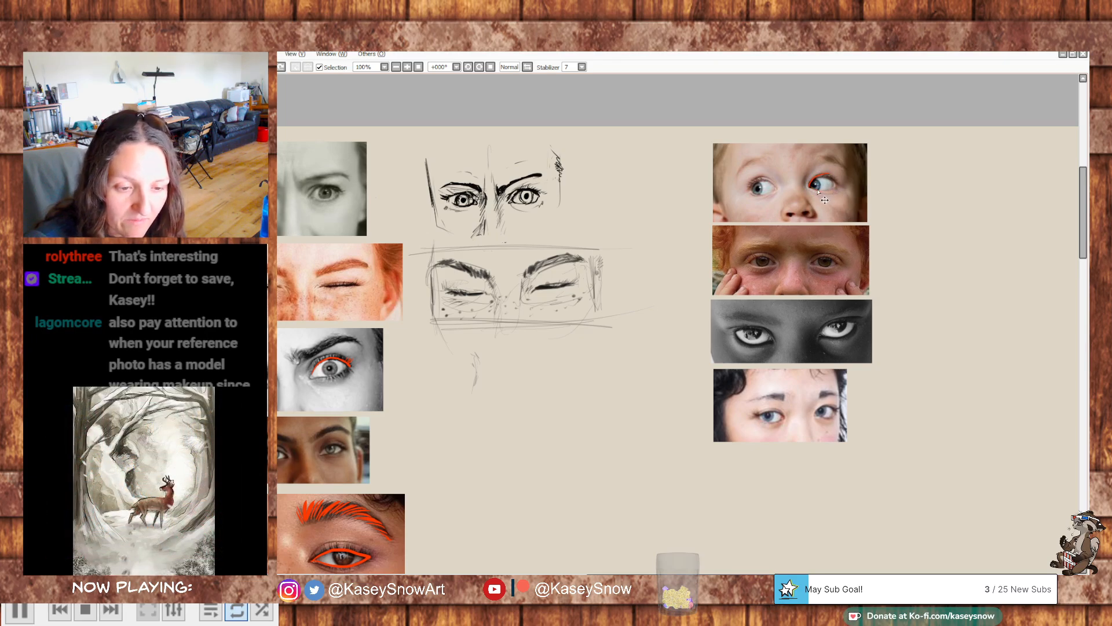
{"action": "left_click_drag", "start_coordinate": [874, 237], "coordinate": [905, 213]}
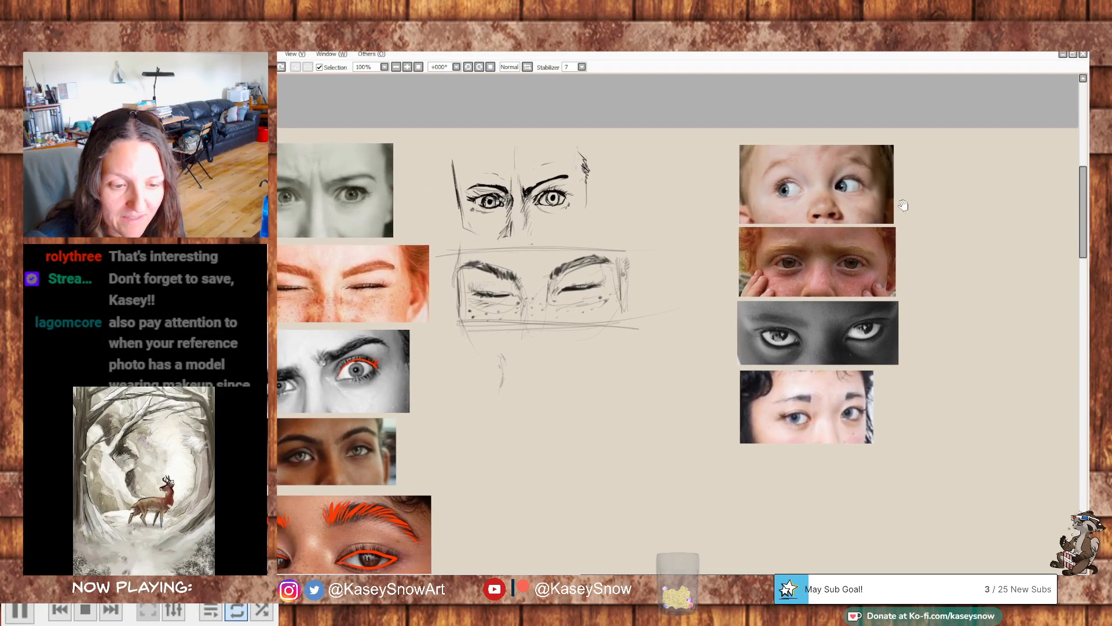
{"action": "left_click_drag", "start_coordinate": [797, 181], "coordinate": [796, 194]}
{"action": "key", "text": "ctrl+z"}
- Clear the red guide lines from the photos of the downcast eye, the curly-haired woman and the black-and-white frowning woman
{"action": "left_click_drag", "start_coordinate": [918, 257], "coordinate": [1015, 187]}
{"action": "mouse_move", "coordinate": [595, 334]}
{"action": "left_mouse_down"}
{"action": "mouse_move", "coordinate": [840, 226]}
{"action": "mouse_move", "coordinate": [769, 175]}
{"action": "mouse_move", "coordinate": [849, 172]}
{"action": "mouse_move", "coordinate": [905, 189]}
{"action": "mouse_move", "coordinate": [918, 120]}
{"action": "left_mouse_up"}
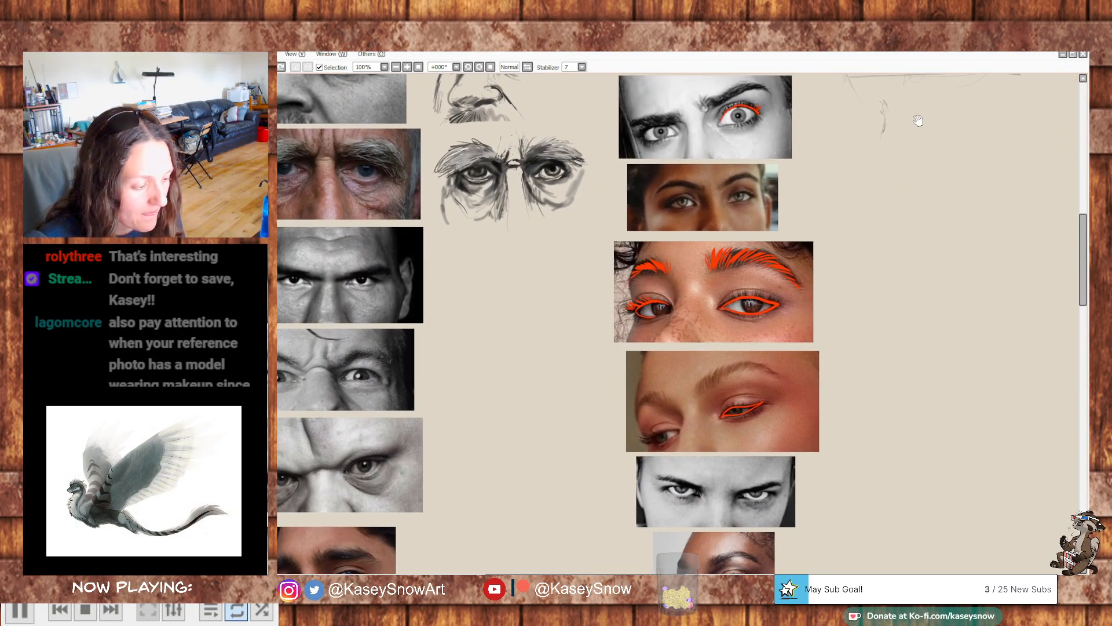
{"action": "mouse_move", "coordinate": [751, 401]}
{"action": "left_mouse_down"}
{"action": "mouse_move", "coordinate": [762, 395]}
{"action": "mouse_move", "coordinate": [739, 415]}
{"action": "mouse_move", "coordinate": [762, 402]}
{"action": "left_mouse_up"}
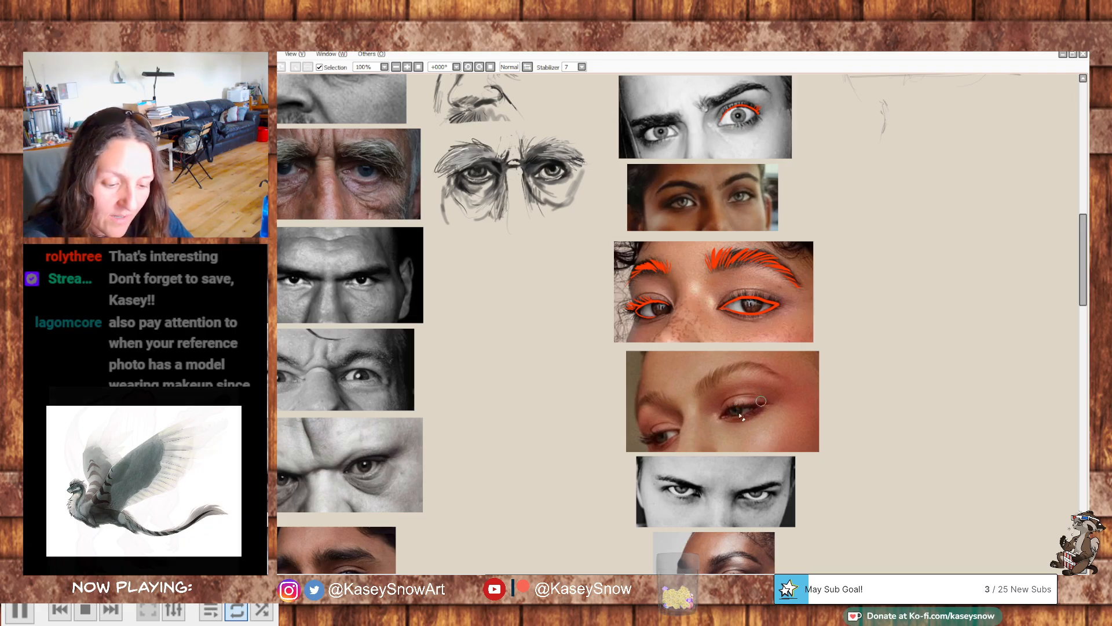
{"action": "mouse_move", "coordinate": [771, 300]}
{"action": "left_mouse_down"}
{"action": "mouse_move", "coordinate": [729, 309]}
{"action": "mouse_move", "coordinate": [785, 312]}
{"action": "left_mouse_up"}
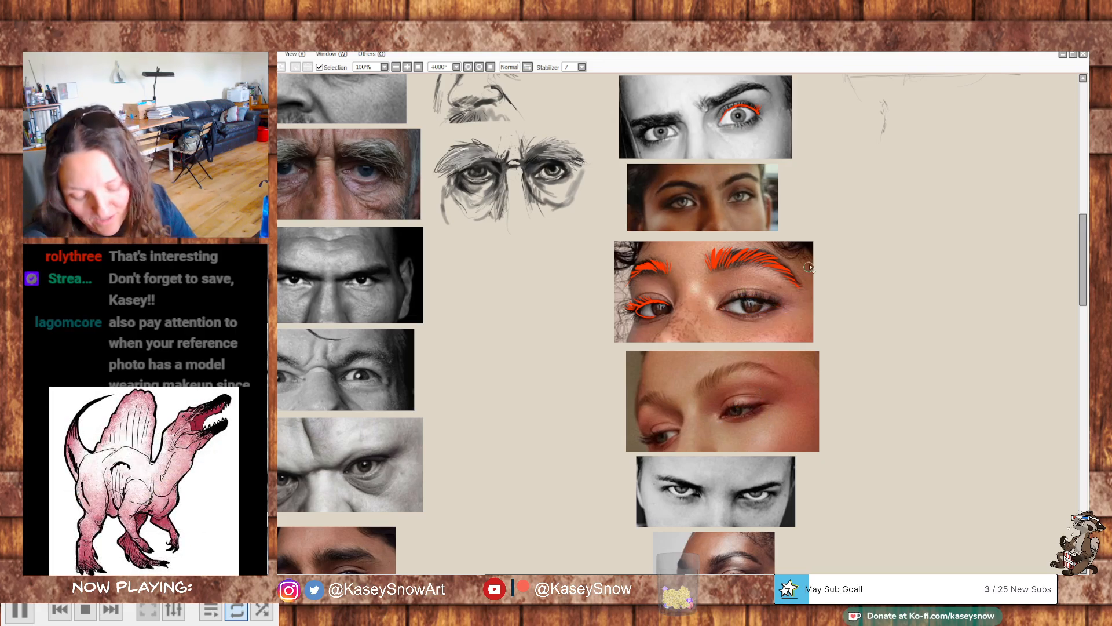
{"action": "mouse_move", "coordinate": [797, 261]}
{"action": "left_mouse_down"}
{"action": "mouse_move", "coordinate": [801, 302]}
{"action": "mouse_move", "coordinate": [799, 277]}
{"action": "mouse_move", "coordinate": [729, 251]}
{"action": "mouse_move", "coordinate": [628, 277]}
{"action": "mouse_move", "coordinate": [623, 308]}
{"action": "mouse_move", "coordinate": [672, 298]}
{"action": "left_mouse_up"}
{"action": "left_click_drag", "start_coordinate": [858, 201], "coordinate": [851, 331]}
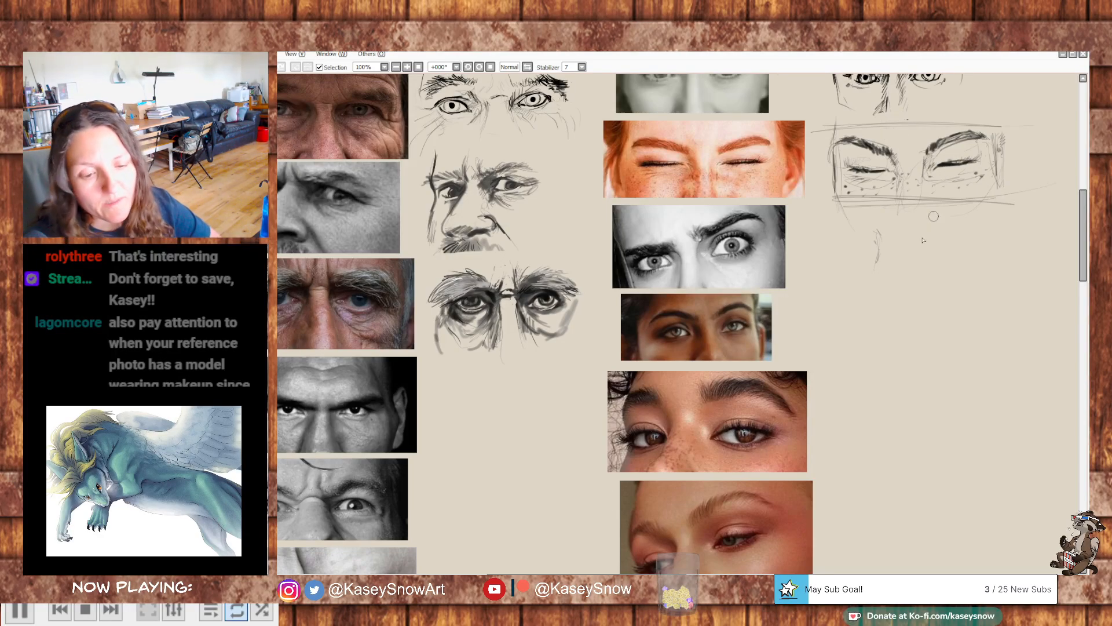
- Sketch a short upper-lid curve below the closed-eyes study and try a dark almond-shaped eye outline over it, undoing the outline
{"action": "left_click_drag", "start_coordinate": [941, 267], "coordinate": [830, 292]}
{"action": "left_click_drag", "start_coordinate": [771, 265], "coordinate": [733, 273]}
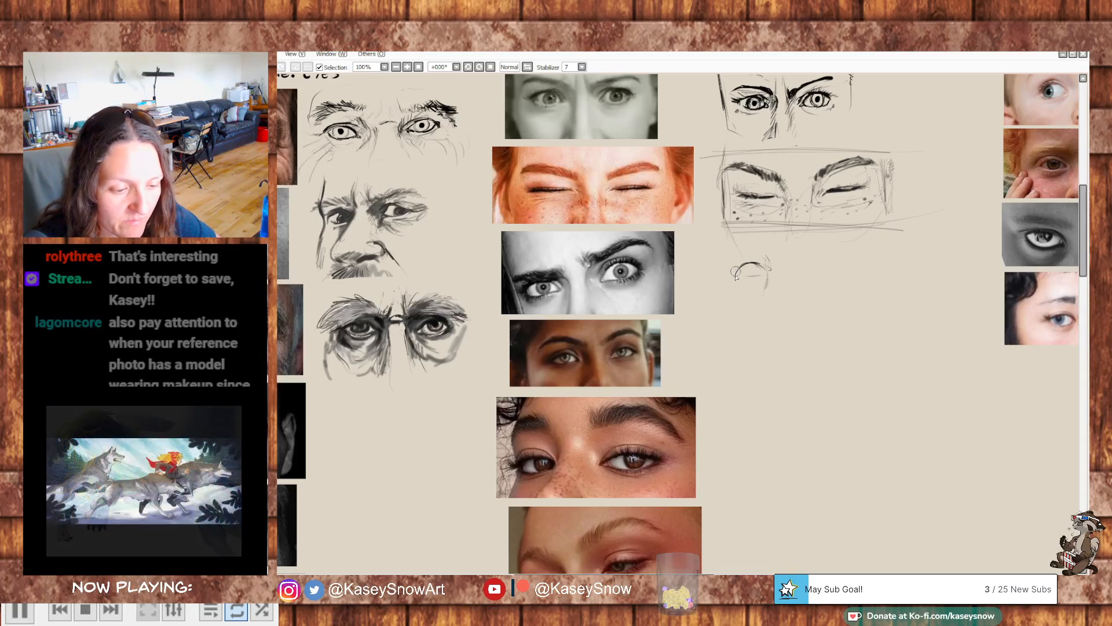
{"action": "mouse_move", "coordinate": [740, 274]}
{"action": "left_mouse_down"}
{"action": "mouse_move", "coordinate": [765, 270]}
{"action": "mouse_move", "coordinate": [743, 263]}
{"action": "left_mouse_up"}
{"action": "key", "text": "ctrl+z"}
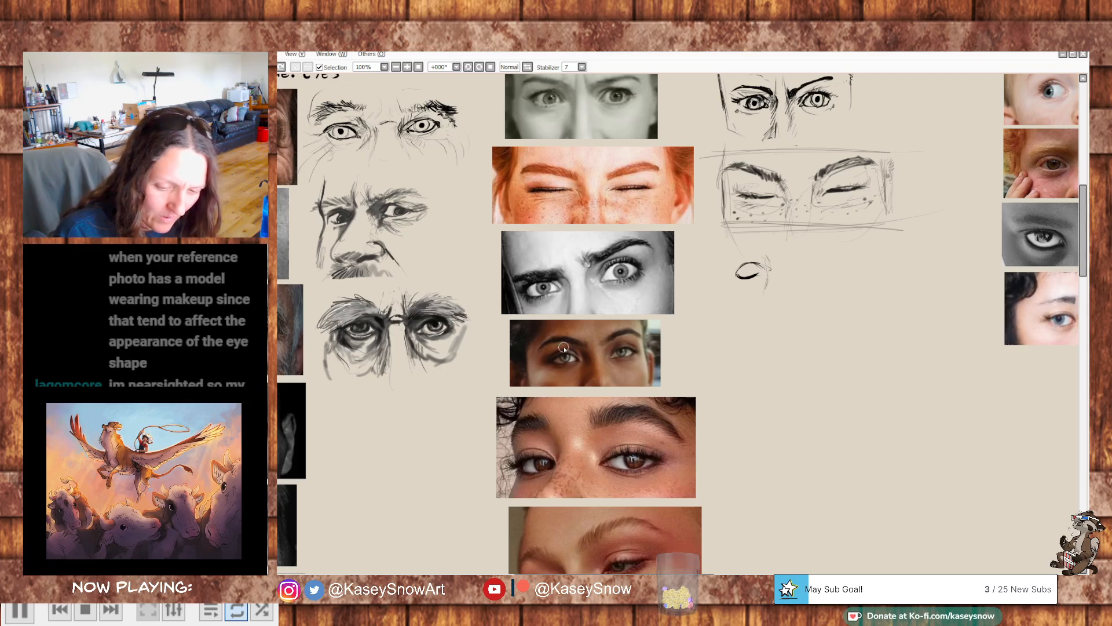
{"action": "key", "text": "ctrl+z"}
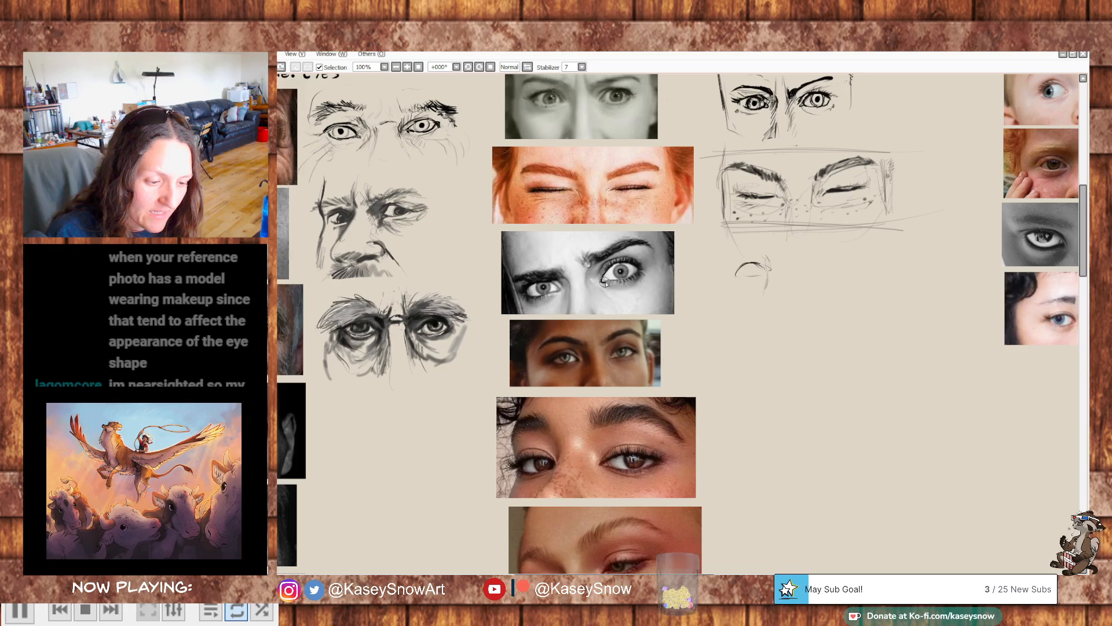
- Try dark outlines around the wide-open eye in the black-and-white frowning woman's photo, and undo them
{"action": "left_click_drag", "start_coordinate": [609, 281], "coordinate": [635, 276]}
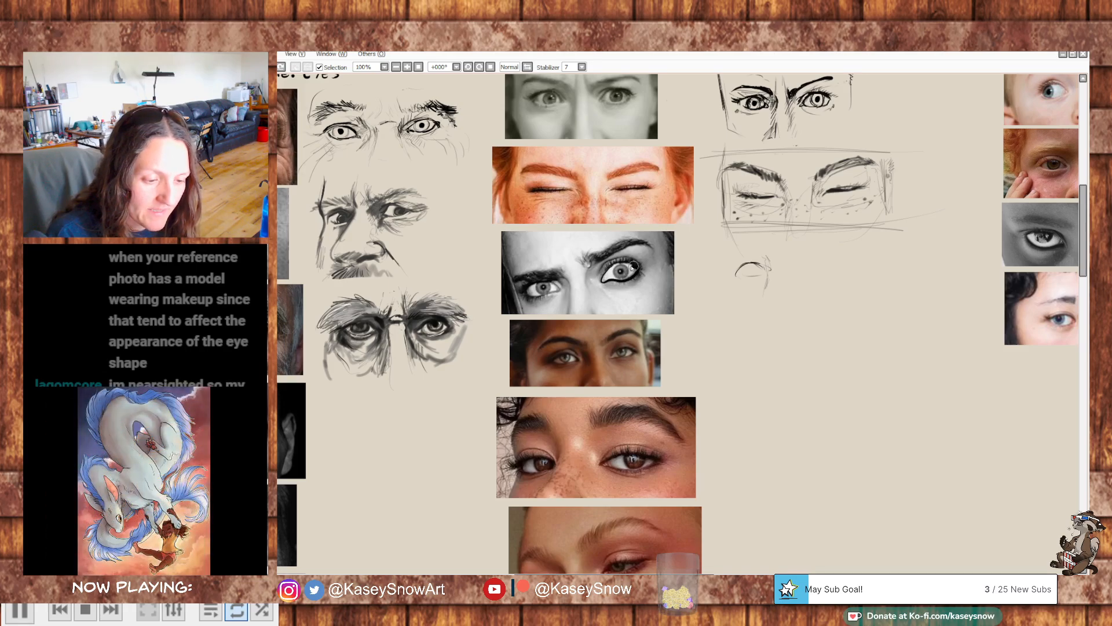
{"action": "key", "text": "ctrl+z"}
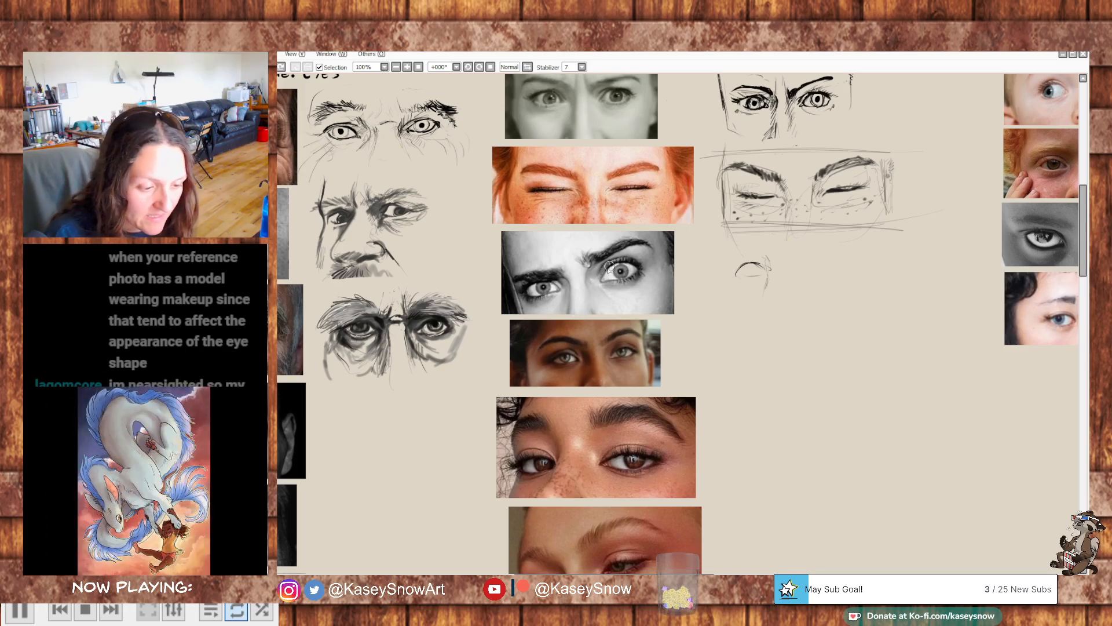
{"action": "left_click_drag", "start_coordinate": [617, 280], "coordinate": [634, 266]}
{"action": "key", "text": "ctrl+z"}
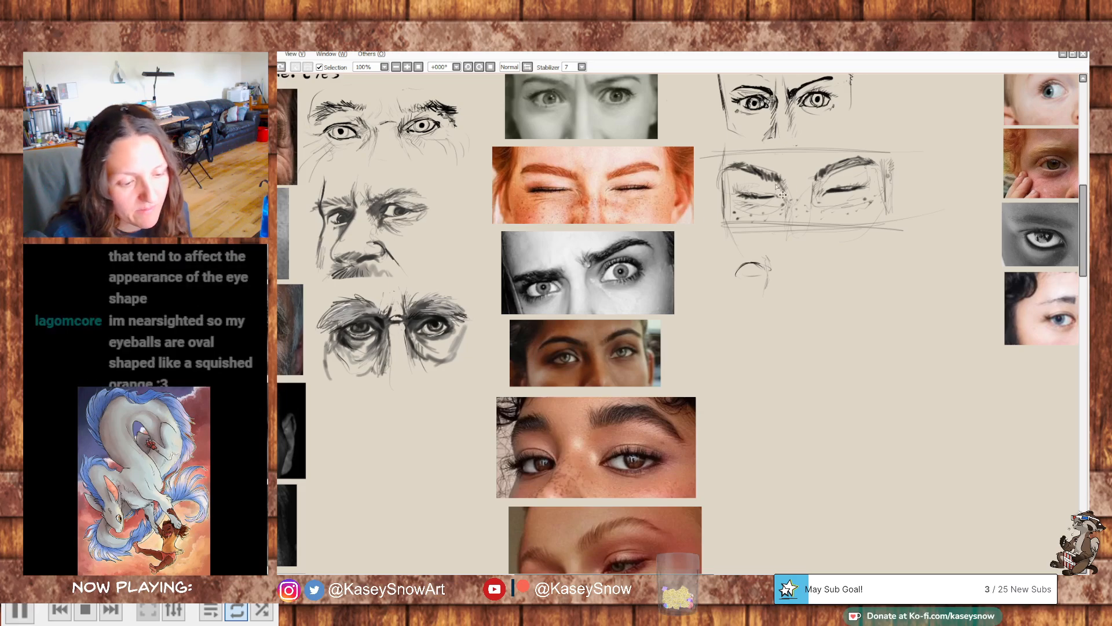
- Draw the frowning woman's first eye with dark lids and lashes below the closed-eyes study, and erase the trial brow above it
{"action": "left_click_drag", "start_coordinate": [827, 265], "coordinate": [812, 260]}
{"action": "mouse_move", "coordinate": [746, 252]}
{"action": "left_mouse_down"}
{"action": "mouse_move", "coordinate": [750, 280]}
{"action": "mouse_move", "coordinate": [728, 263]}
{"action": "left_mouse_up"}
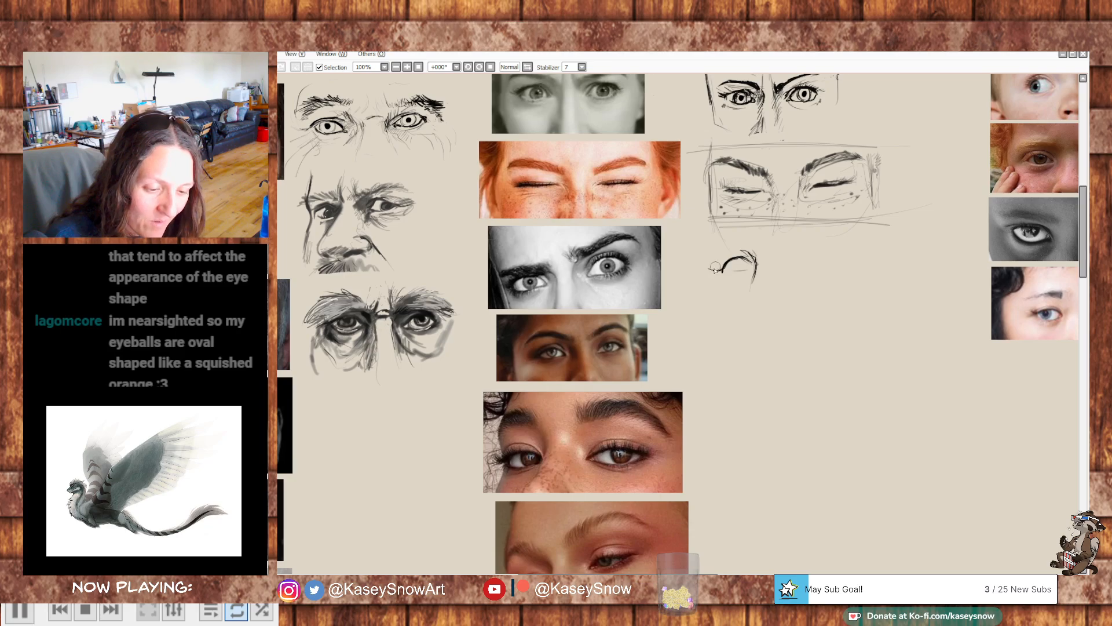
{"action": "left_click_drag", "start_coordinate": [715, 267], "coordinate": [719, 264]}
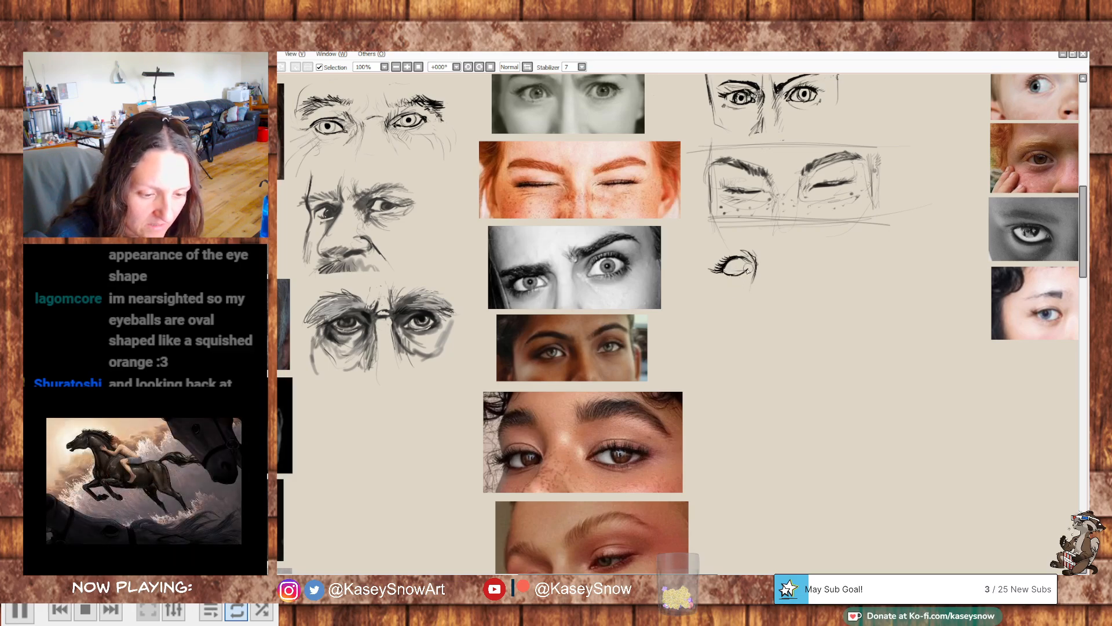
{"action": "left_click_drag", "start_coordinate": [752, 260], "coordinate": [755, 272]}
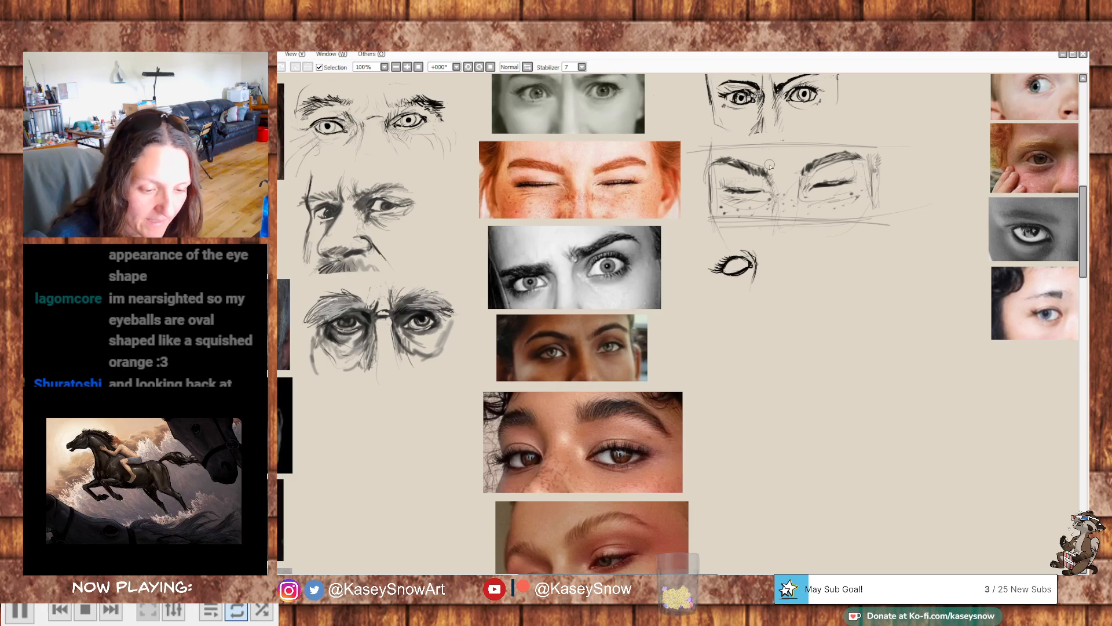
{"action": "left_click_drag", "start_coordinate": [751, 261], "coordinate": [749, 277]}
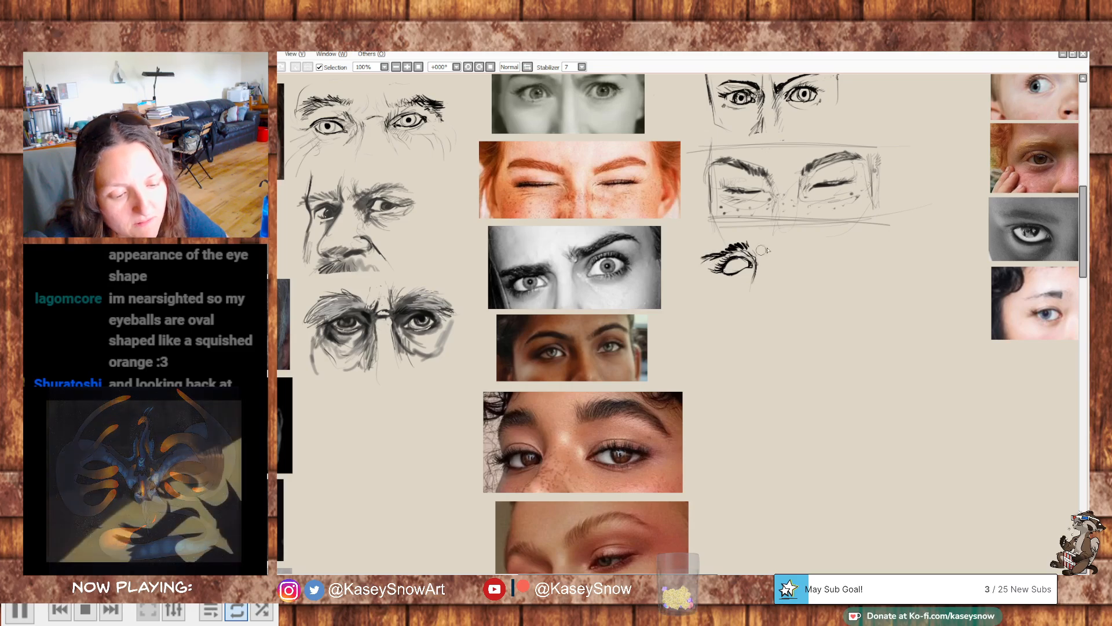
{"action": "key", "text": "e"}
{"action": "left_click_drag", "start_coordinate": [718, 242], "coordinate": [744, 242]}
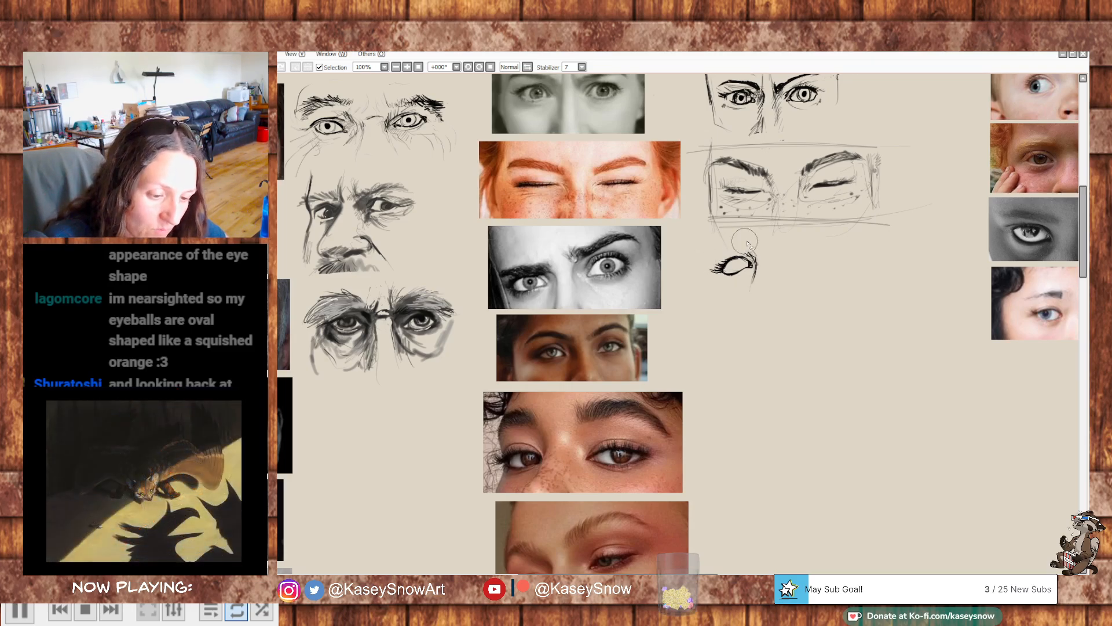
- Lasso the small eye drawing, move it slightly down and to the left, and deselect it
{"action": "left_click_drag", "start_coordinate": [792, 296], "coordinate": [757, 319]}
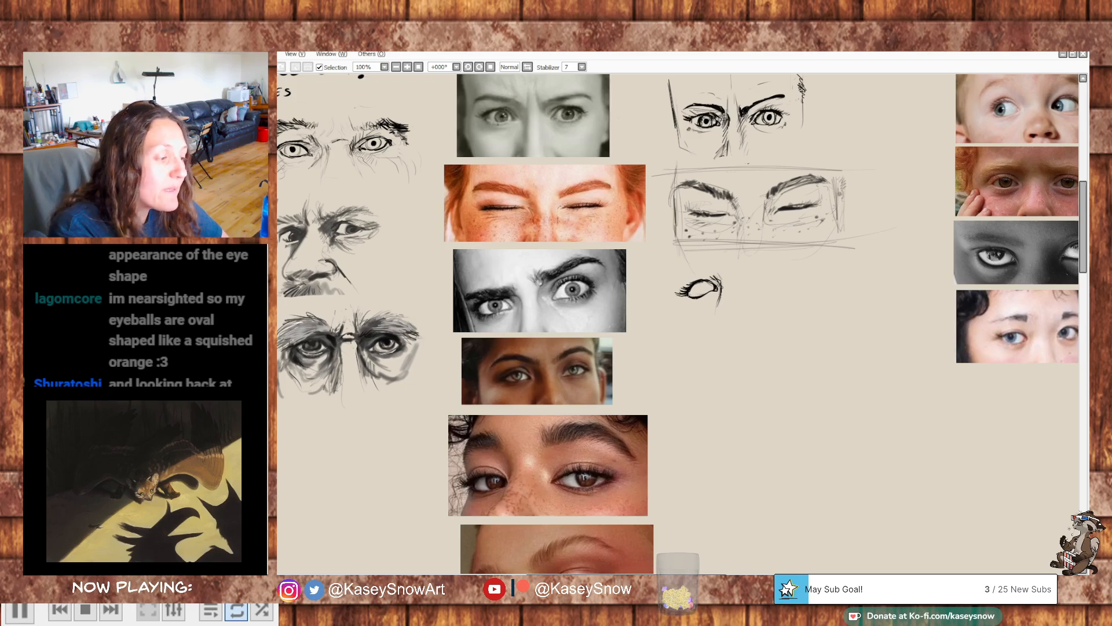
{"action": "left_click_drag", "start_coordinate": [704, 265], "coordinate": [702, 267]}
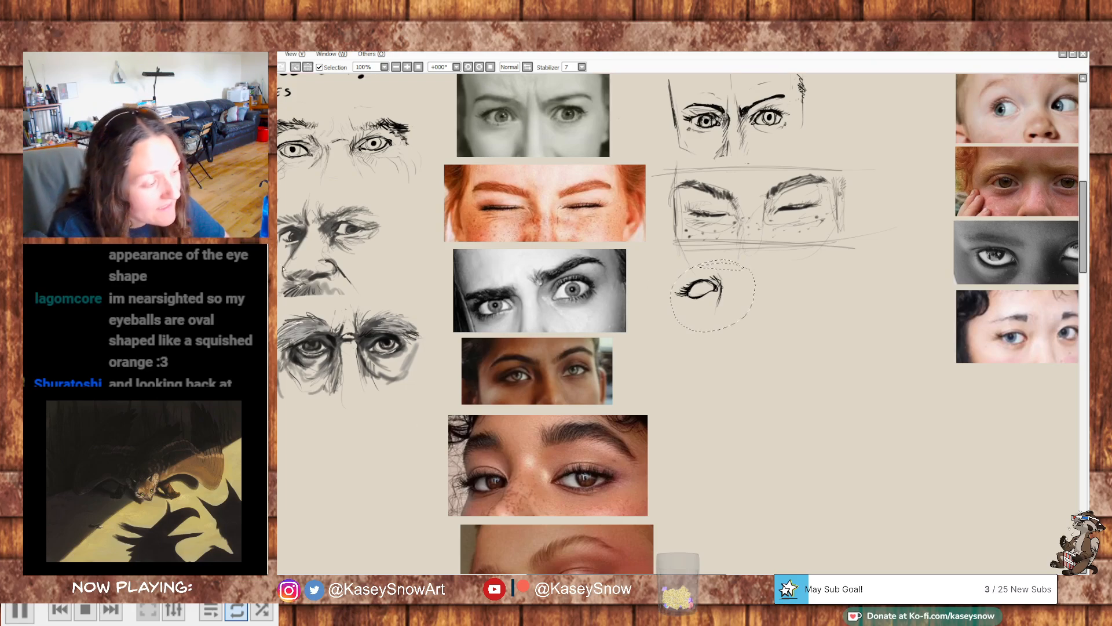
{"action": "left_click_drag", "start_coordinate": [739, 301], "coordinate": [709, 315]}
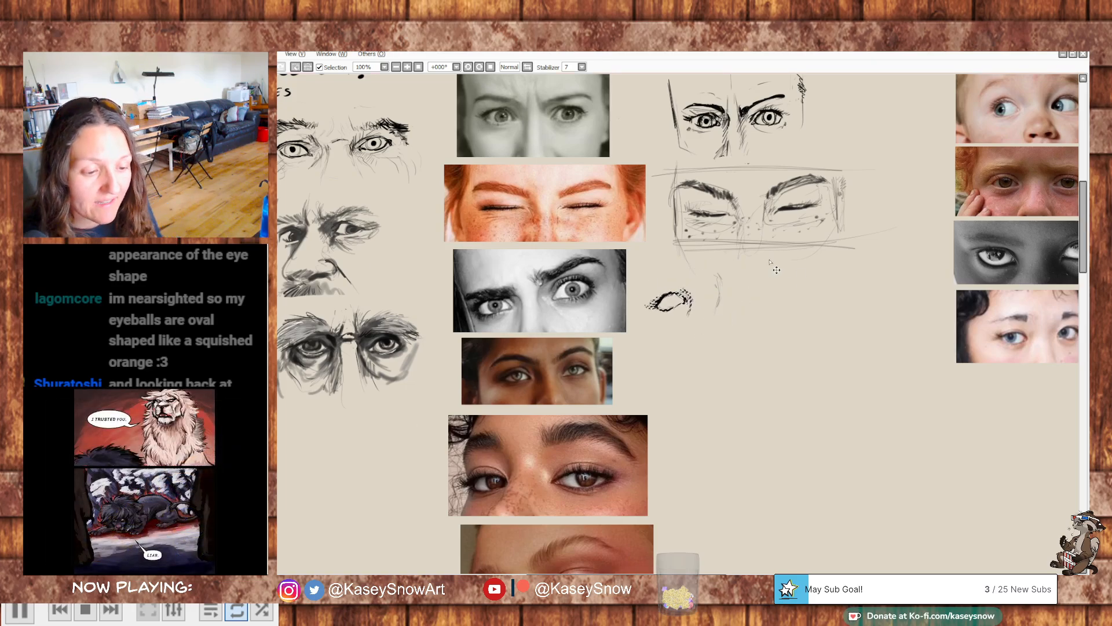
{"action": "key", "text": "ctrl+d"}
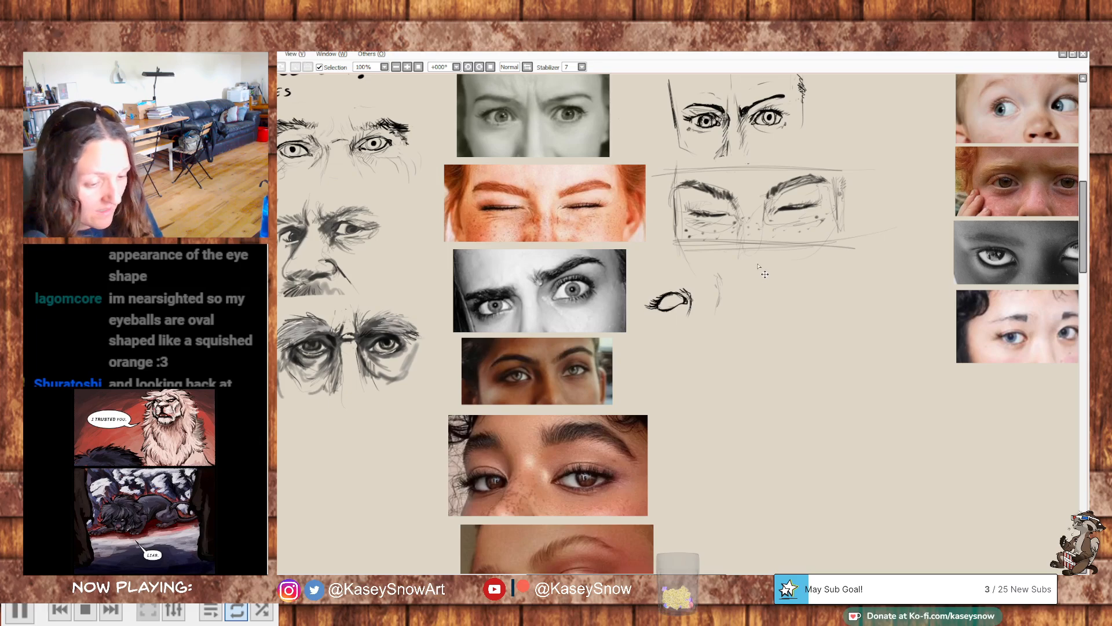
- Try brow outlines and a second eye beside the moved eye, and undo these strokes together with the first eye
{"action": "key", "text": "e"}
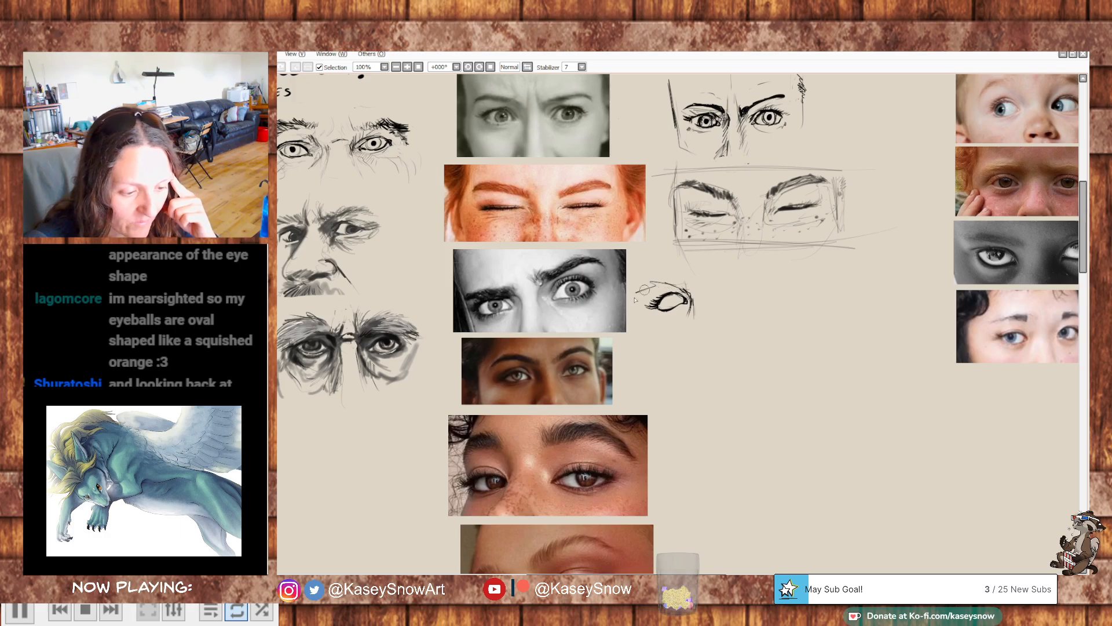
{"action": "left_click_drag", "start_coordinate": [703, 272], "coordinate": [757, 254]}
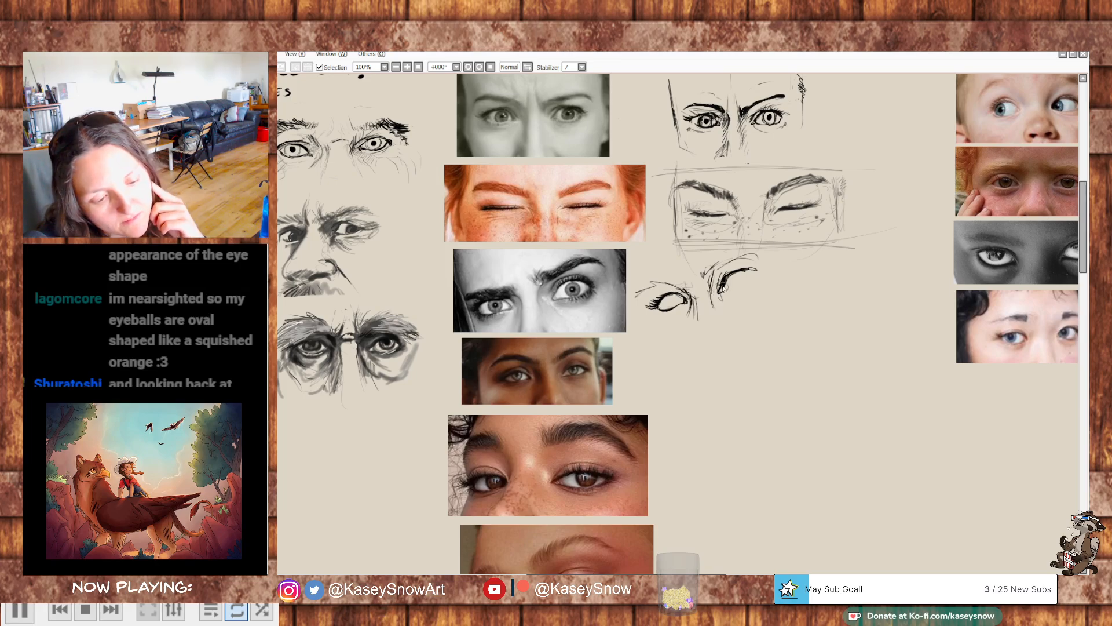
{"action": "mouse_move", "coordinate": [747, 288]}
{"action": "left_mouse_down"}
{"action": "mouse_move", "coordinate": [757, 271]}
{"action": "mouse_move", "coordinate": [742, 289]}
{"action": "left_mouse_up"}
{"action": "key", "text": "ctrl+z"}
{"action": "key", "text": "ctrl+z"}
{"action": "key", "text": "ctrl+z"}
{"action": "key", "text": "ctrl+z"}
{"action": "key", "text": "ctrl+z"}
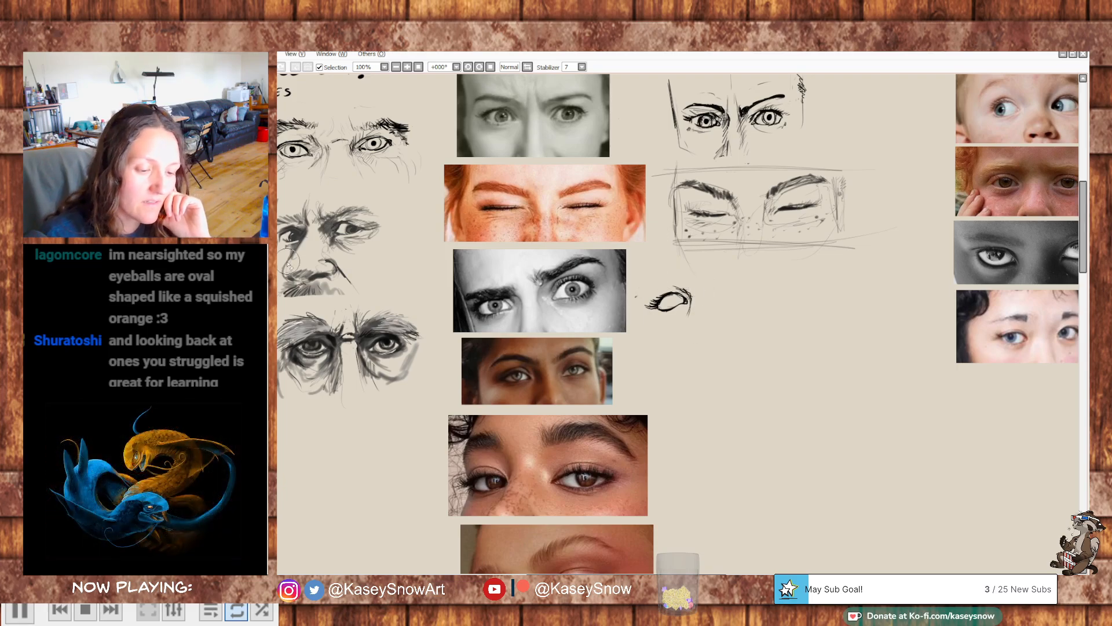
{"action": "key", "text": "ctrl+z"}
{"action": "key", "text": "ctrl+z"}
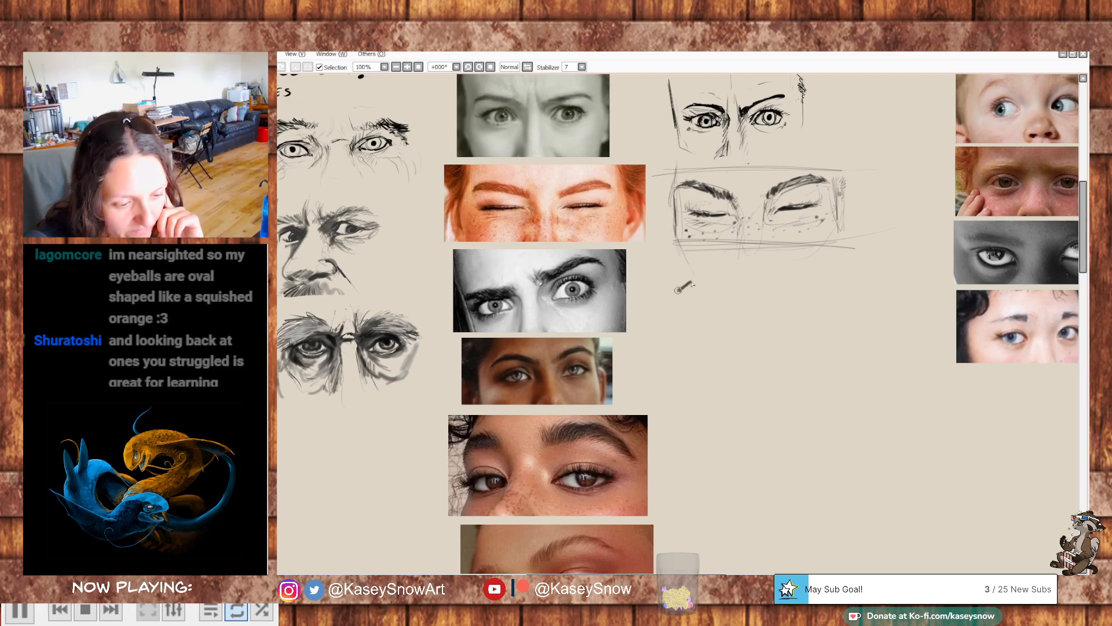
- Block in the frowning woman's first eyebrow with thick dark strokes bending down toward the nose, and trim its edges with the eraser
{"action": "left_click_drag", "start_coordinate": [697, 289], "coordinate": [706, 308]}
{"action": "mouse_move", "coordinate": [689, 282]}
{"action": "left_mouse_down"}
{"action": "mouse_move", "coordinate": [714, 287]}
{"action": "mouse_move", "coordinate": [679, 289]}
{"action": "mouse_move", "coordinate": [688, 278]}
{"action": "mouse_move", "coordinate": [675, 277]}
{"action": "mouse_move", "coordinate": [650, 289]}
{"action": "mouse_move", "coordinate": [702, 287]}
{"action": "left_mouse_up"}
{"action": "key", "text": "e"}
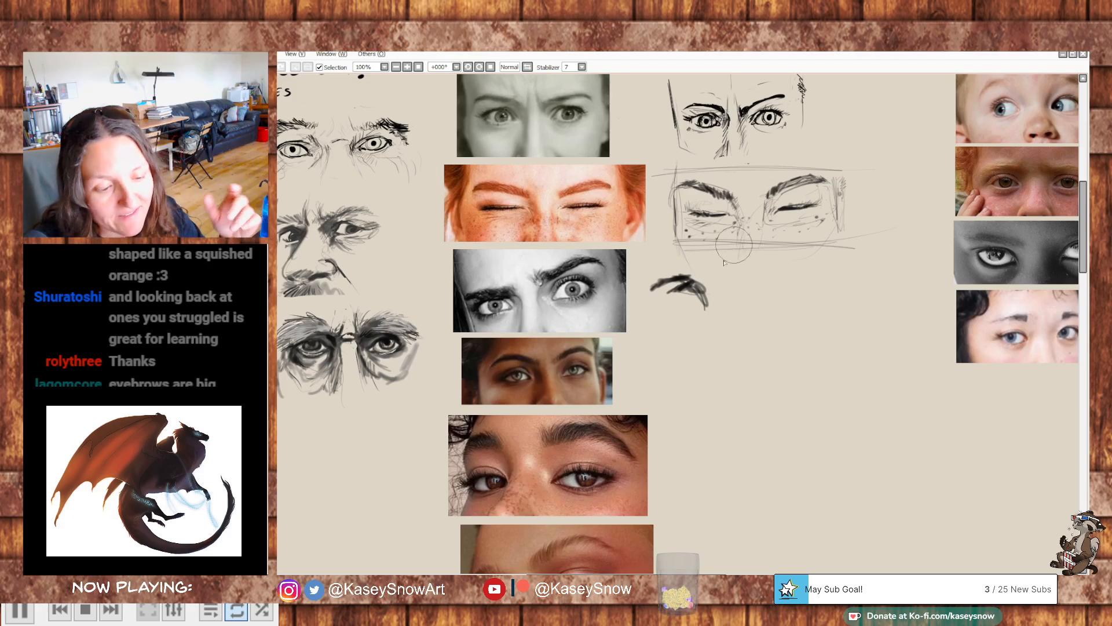
{"action": "mouse_move", "coordinate": [812, 263]}
{"action": "left_mouse_down"}
{"action": "mouse_move", "coordinate": [808, 297]}
{"action": "mouse_move", "coordinate": [867, 193]}
{"action": "mouse_move", "coordinate": [901, 159]}
{"action": "left_mouse_up"}
{"action": "mouse_move", "coordinate": [875, 247]}
{"action": "left_mouse_down"}
{"action": "mouse_move", "coordinate": [909, 181]}
{"action": "mouse_move", "coordinate": [916, 114]}
{"action": "mouse_move", "coordinate": [870, 231]}
{"action": "left_mouse_up"}
{"action": "mouse_move", "coordinate": [800, 227]}
{"action": "left_mouse_down"}
{"action": "mouse_move", "coordinate": [784, 263]}
{"action": "mouse_move", "coordinate": [799, 313]}
{"action": "mouse_move", "coordinate": [767, 308]}
{"action": "left_mouse_up"}
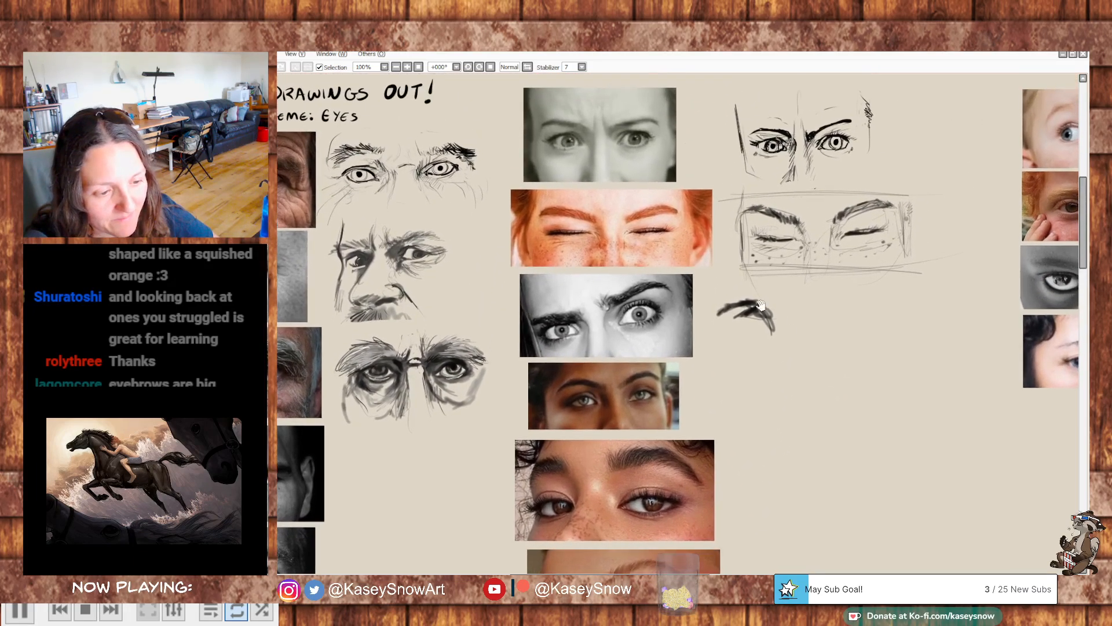
{"action": "mouse_move", "coordinate": [887, 267]}
{"action": "left_mouse_down"}
{"action": "mouse_move", "coordinate": [837, 255]}
{"action": "mouse_move", "coordinate": [825, 235]}
{"action": "left_mouse_up"}
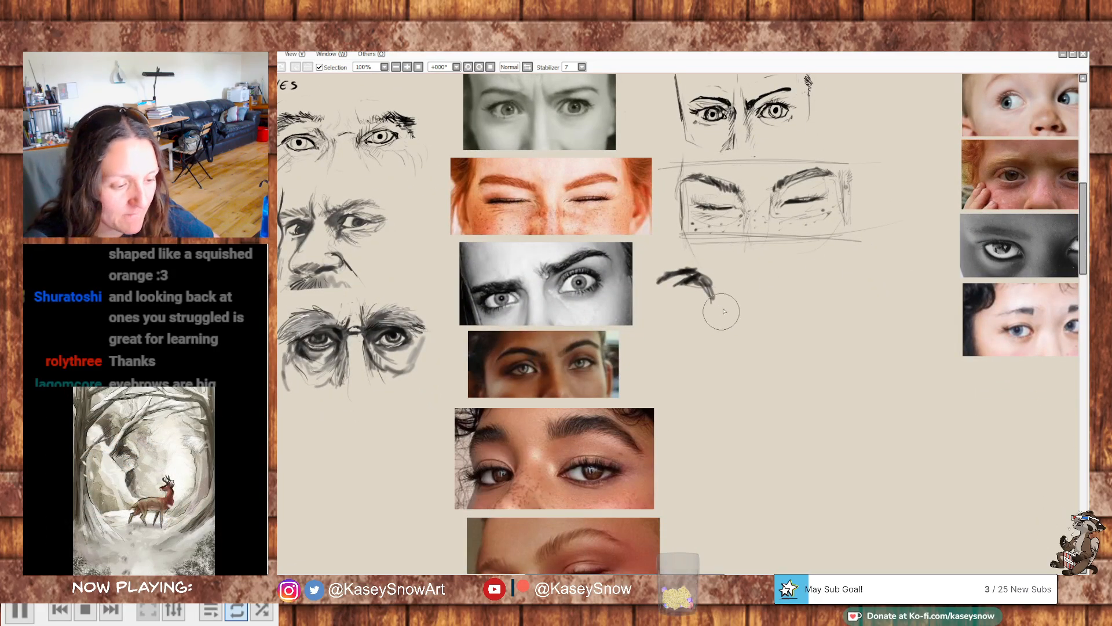
- Block in the frowning woman's second eyebrow as a rising arch beside the first, and sketch the upper eyelid beneath it
{"action": "mouse_move", "coordinate": [726, 262]}
{"action": "left_mouse_down"}
{"action": "mouse_move", "coordinate": [789, 245]}
{"action": "mouse_move", "coordinate": [753, 251]}
{"action": "left_mouse_up"}
{"action": "mouse_move", "coordinate": [702, 319]}
{"action": "left_mouse_down"}
{"action": "mouse_move", "coordinate": [946, 226]}
{"action": "mouse_move", "coordinate": [995, 174]}
{"action": "left_mouse_up"}
{"action": "left_click_drag", "start_coordinate": [855, 354], "coordinate": [893, 177]}
{"action": "left_click_drag", "start_coordinate": [983, 78], "coordinate": [618, 349]}
{"action": "left_click_drag", "start_coordinate": [800, 281], "coordinate": [713, 362]}
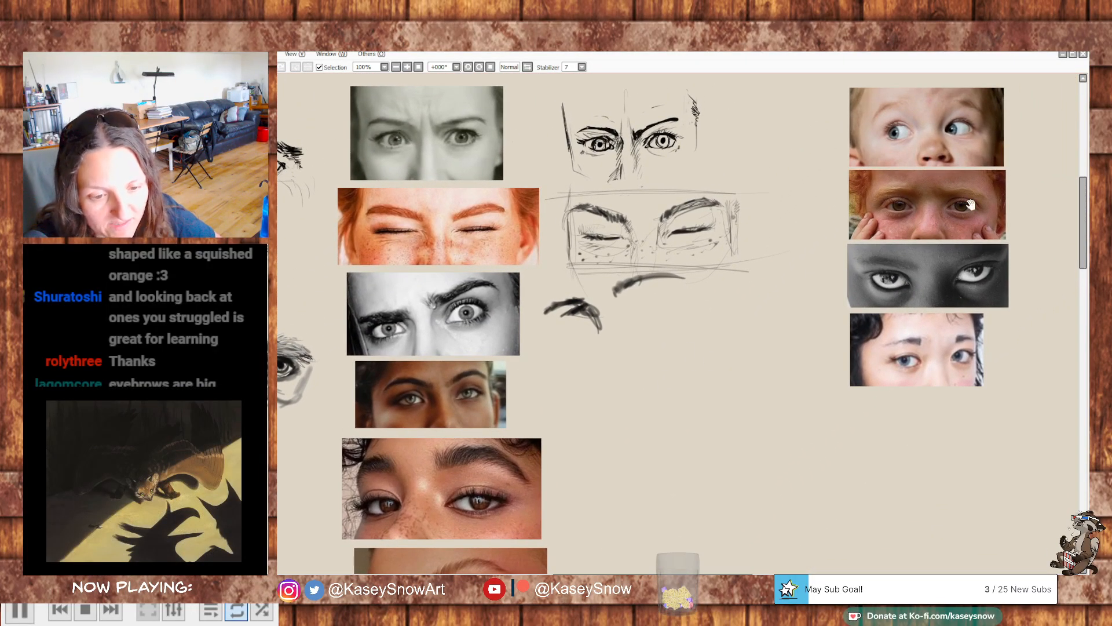
{"action": "left_click_drag", "start_coordinate": [719, 318], "coordinate": [797, 305]}
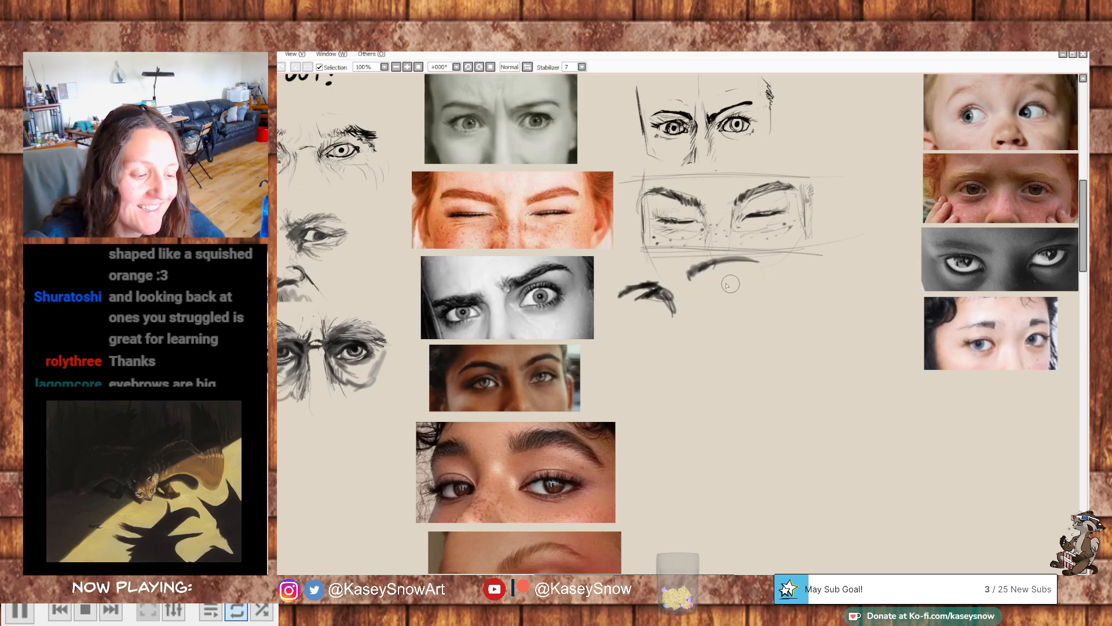
{"action": "left_click_drag", "start_coordinate": [691, 274], "coordinate": [702, 285]}
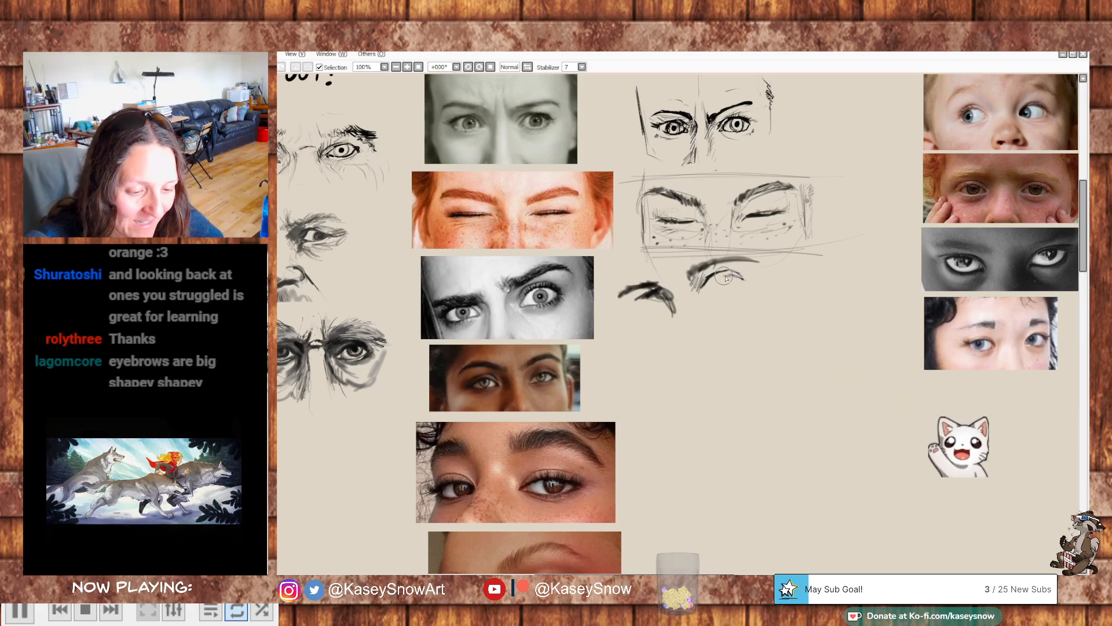
{"action": "left_click_drag", "start_coordinate": [705, 288], "coordinate": [744, 280]}
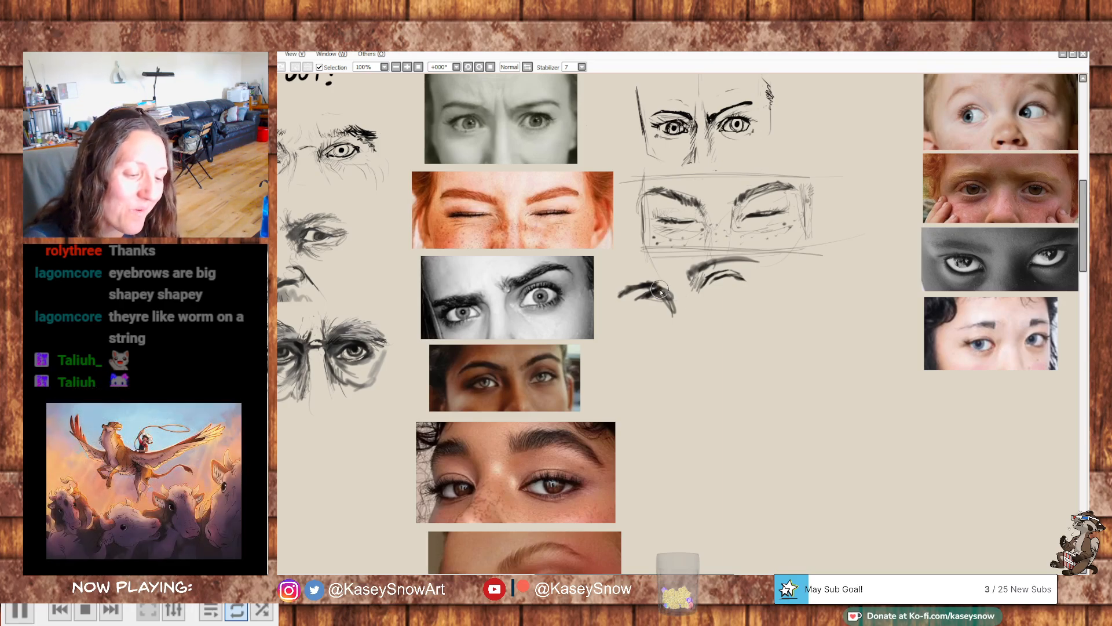
- Thicken the second eyebrow with dark hair strokes and trim the first brow's inner end, undoing stray strokes
{"action": "left_click_drag", "start_coordinate": [660, 289], "coordinate": [673, 345]}
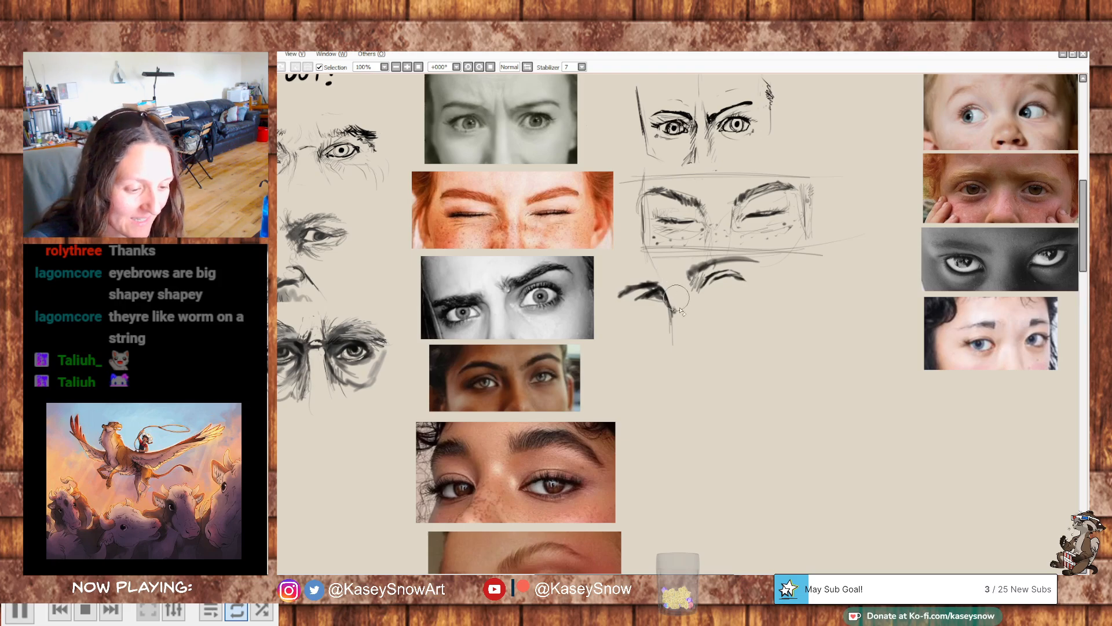
{"action": "key", "text": "ctrl+z"}
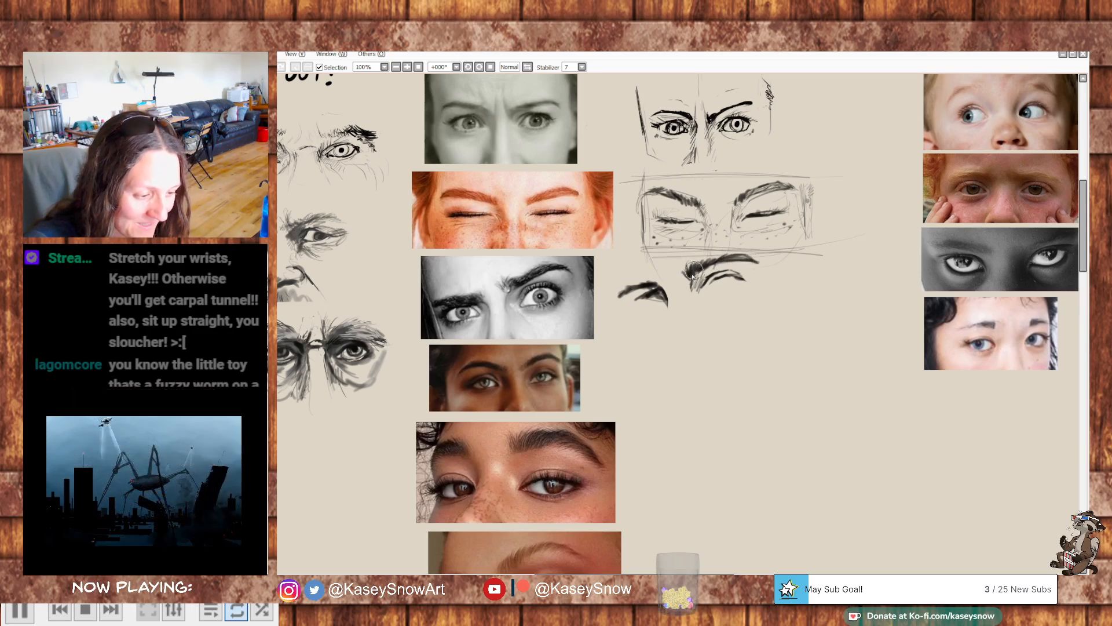
{"action": "mouse_move", "coordinate": [713, 263]}
{"action": "left_mouse_down"}
{"action": "mouse_move", "coordinate": [755, 267]}
{"action": "mouse_move", "coordinate": [722, 264]}
{"action": "mouse_move", "coordinate": [747, 258]}
{"action": "left_mouse_up"}
{"action": "key", "text": "ctrl+z"}
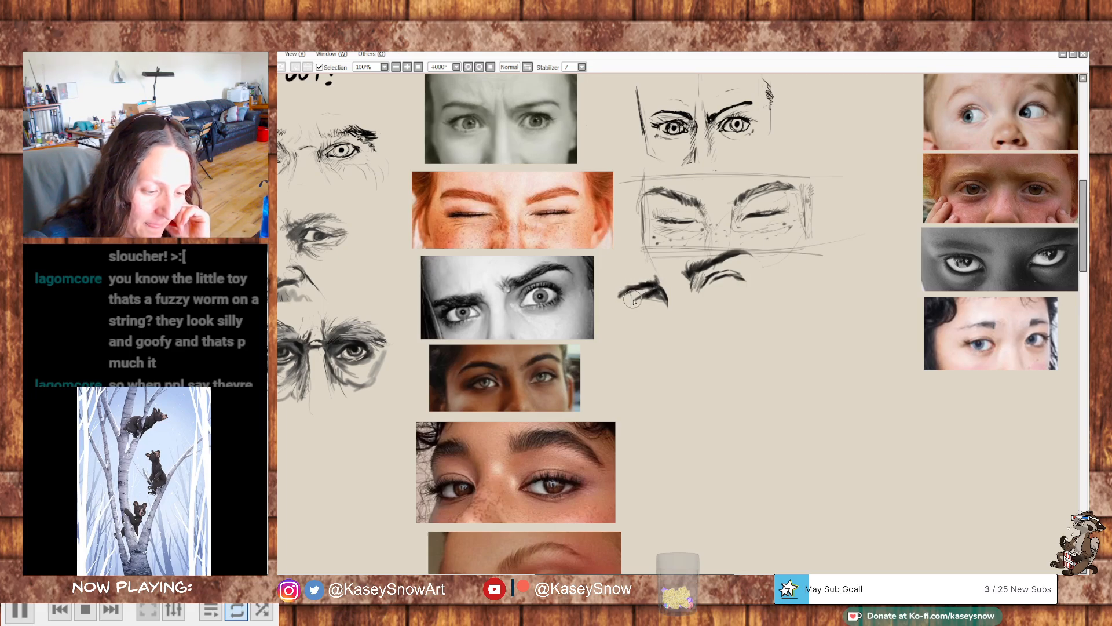
- Draw the frowning woman's first eye with dark lids, iris and outer lashes under its brow, and erase the second eye's trial lid
{"action": "mouse_move", "coordinate": [624, 296]}
{"action": "left_mouse_down"}
{"action": "mouse_move", "coordinate": [646, 340]}
{"action": "mouse_move", "coordinate": [666, 298]}
{"action": "mouse_move", "coordinate": [652, 316]}
{"action": "mouse_move", "coordinate": [669, 310]}
{"action": "left_mouse_up"}
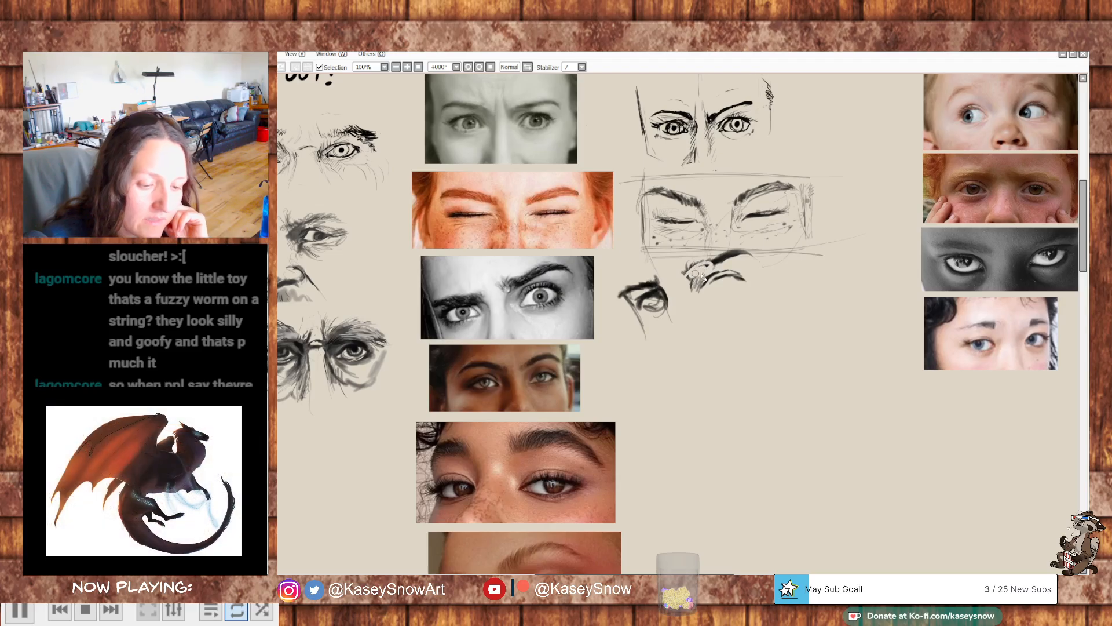
{"action": "key", "text": "ctrl+z"}
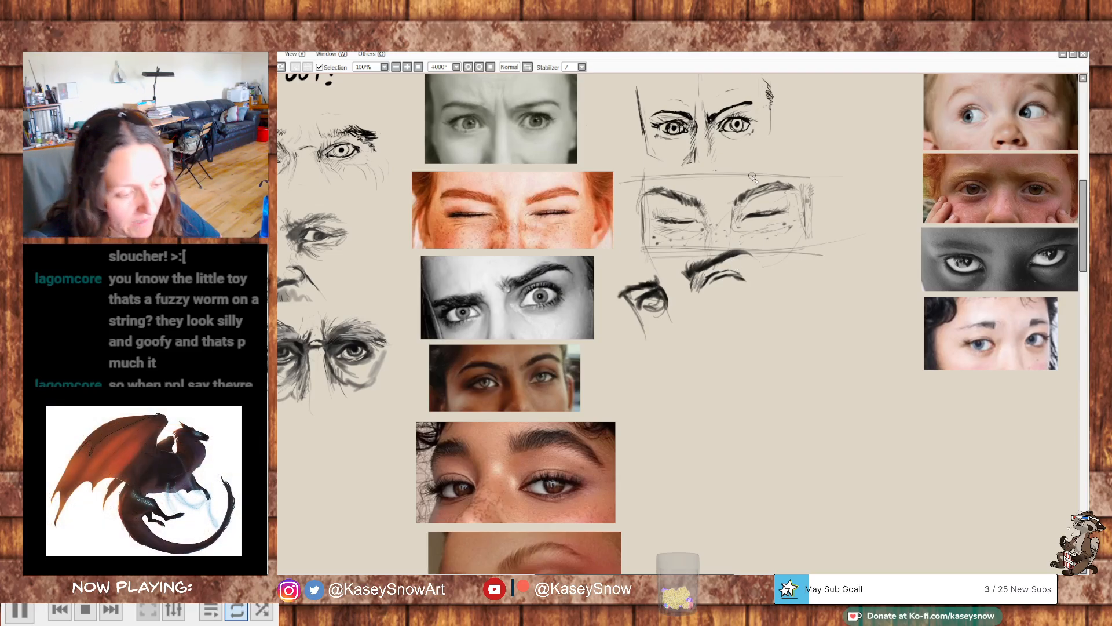
{"action": "left_click_drag", "start_coordinate": [694, 290], "coordinate": [740, 276]}
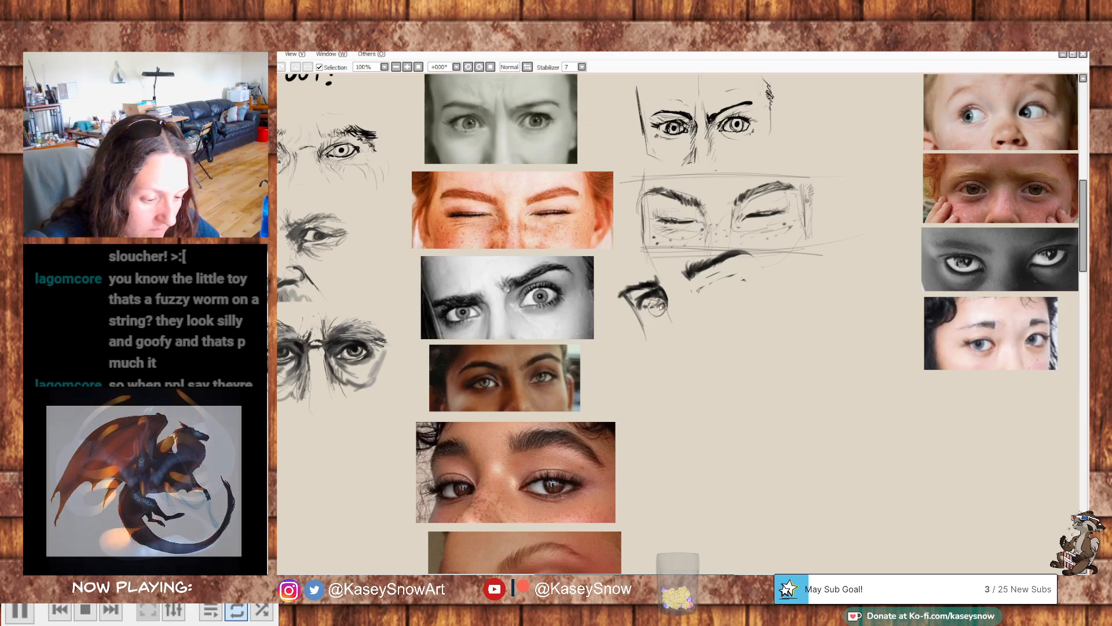
{"action": "left_click_drag", "start_coordinate": [663, 302], "coordinate": [646, 308]}
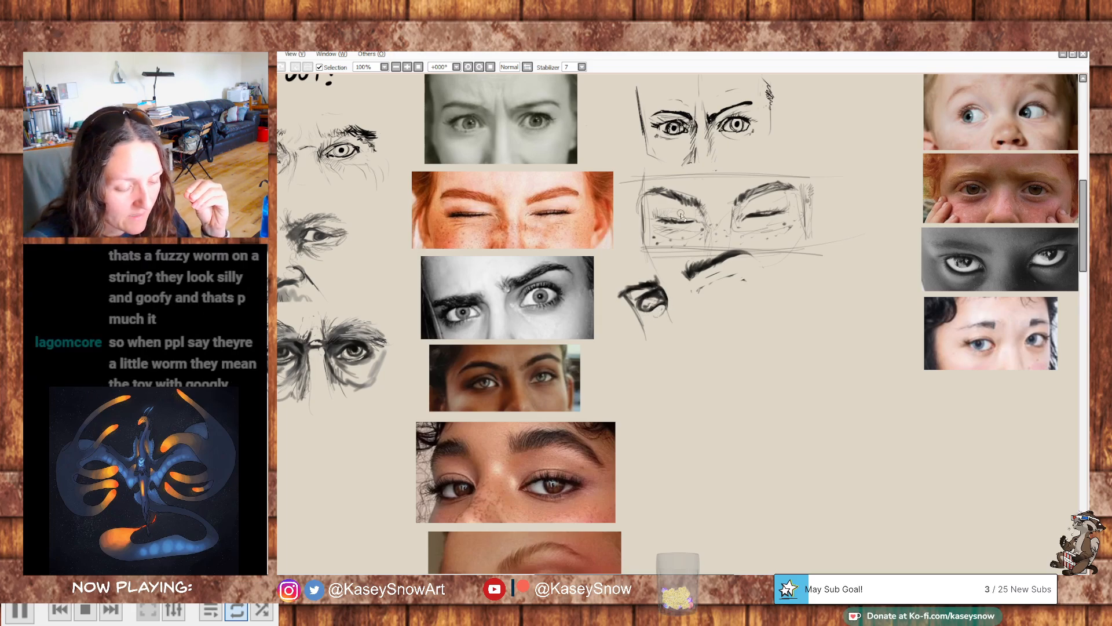
{"action": "left_click_drag", "start_coordinate": [649, 290], "coordinate": [608, 304]}
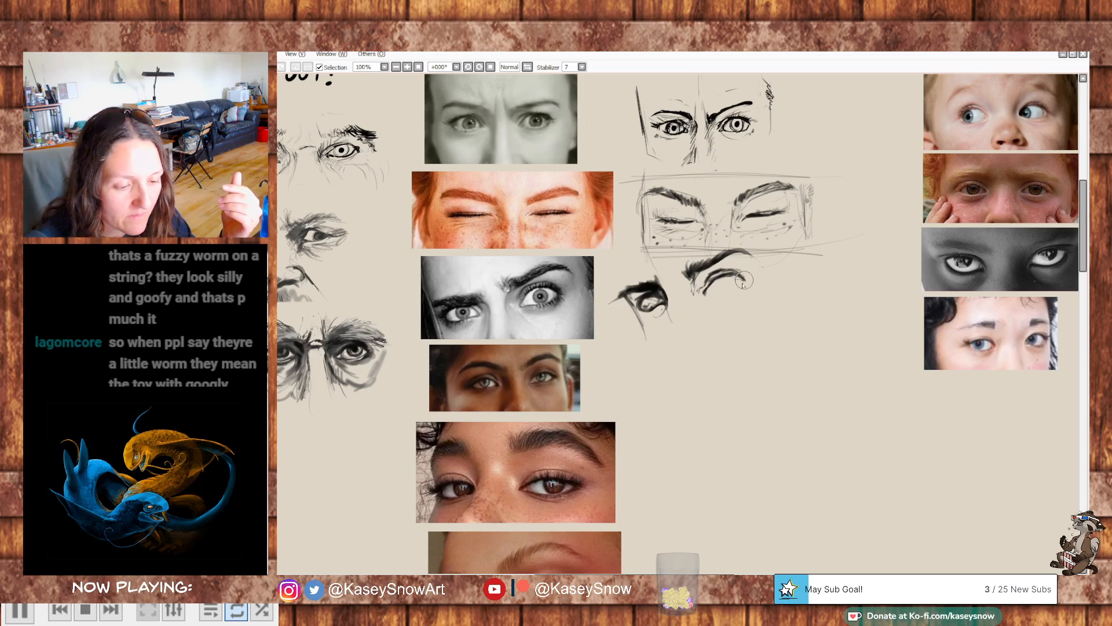
- Outline the second eye as an open oval with dark lids, and add crease lines along the nose and around both eyes
{"action": "mouse_move", "coordinate": [737, 285]}
{"action": "left_mouse_down"}
{"action": "mouse_move", "coordinate": [733, 295]}
{"action": "mouse_move", "coordinate": [711, 292]}
{"action": "left_mouse_up"}
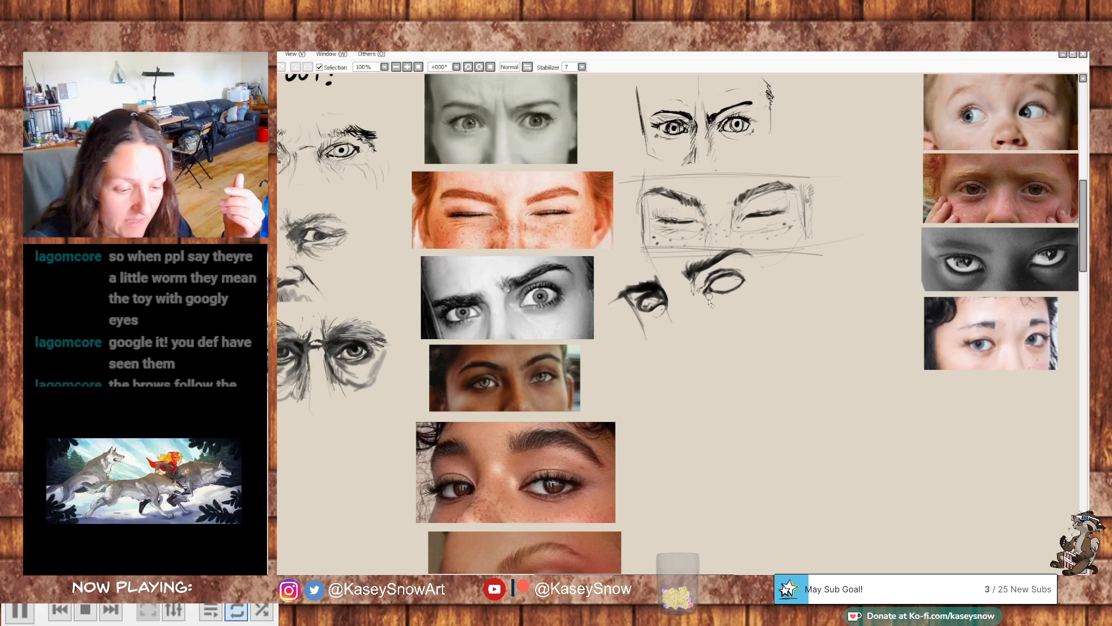
{"action": "mouse_move", "coordinate": [693, 281]}
{"action": "left_mouse_down"}
{"action": "mouse_move", "coordinate": [720, 297]}
{"action": "mouse_move", "coordinate": [664, 295]}
{"action": "mouse_move", "coordinate": [670, 322]}
{"action": "mouse_move", "coordinate": [645, 311]}
{"action": "left_mouse_up"}
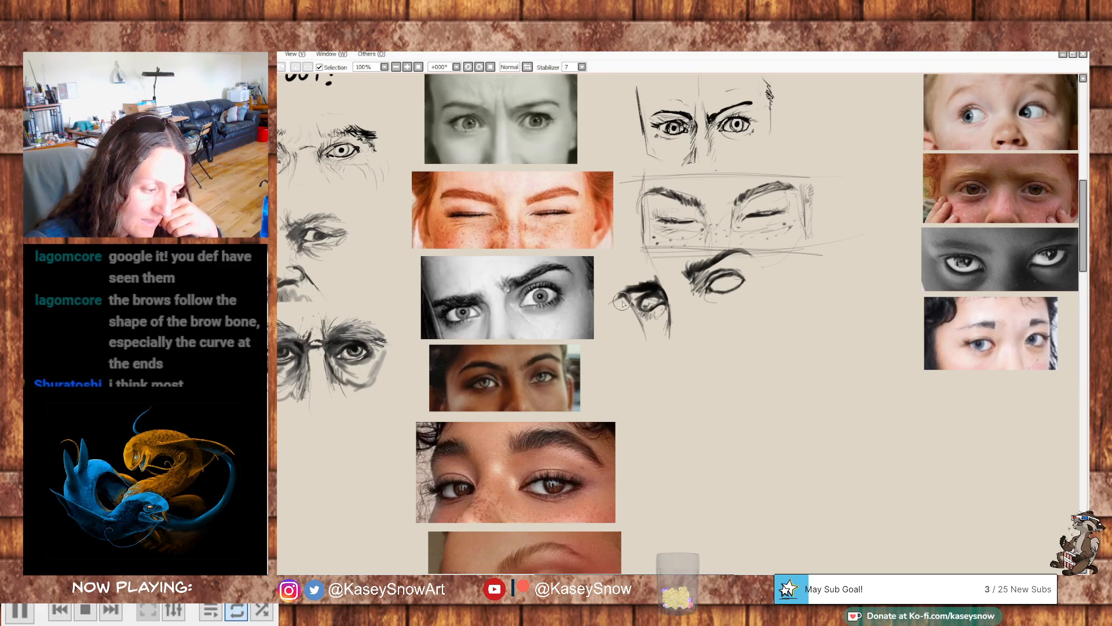
{"action": "left_click_drag", "start_coordinate": [631, 305], "coordinate": [642, 341]}
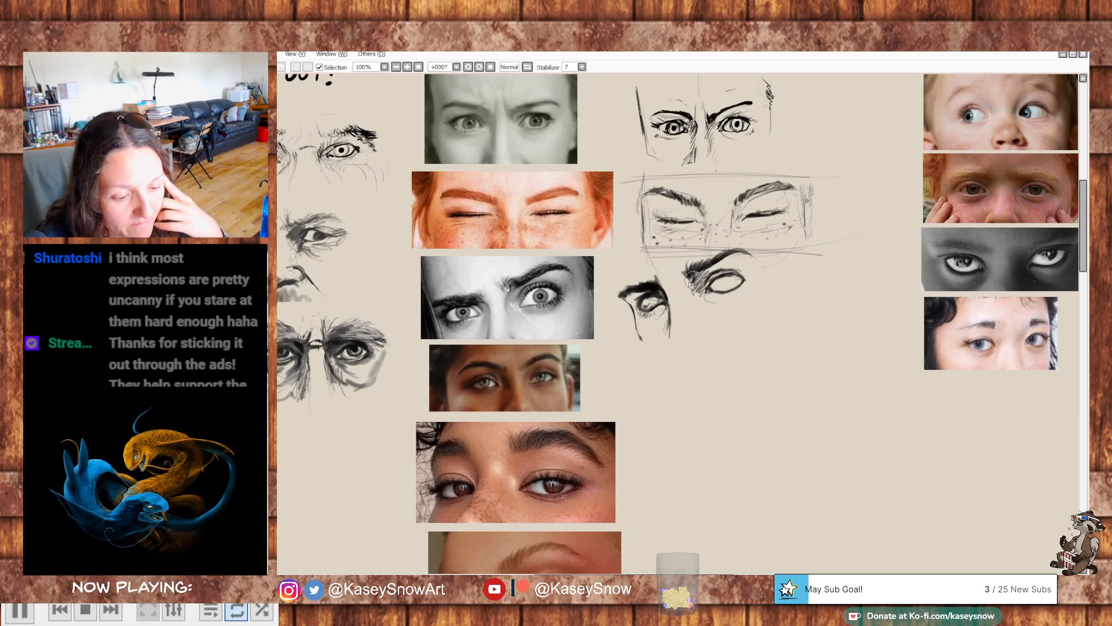
{"action": "mouse_move", "coordinate": [693, 283]}
{"action": "left_mouse_down"}
{"action": "mouse_move", "coordinate": [696, 315]}
{"action": "mouse_move", "coordinate": [700, 299]}
{"action": "mouse_move", "coordinate": [708, 313]}
{"action": "mouse_move", "coordinate": [713, 295]}
{"action": "mouse_move", "coordinate": [745, 286]}
{"action": "left_mouse_up"}
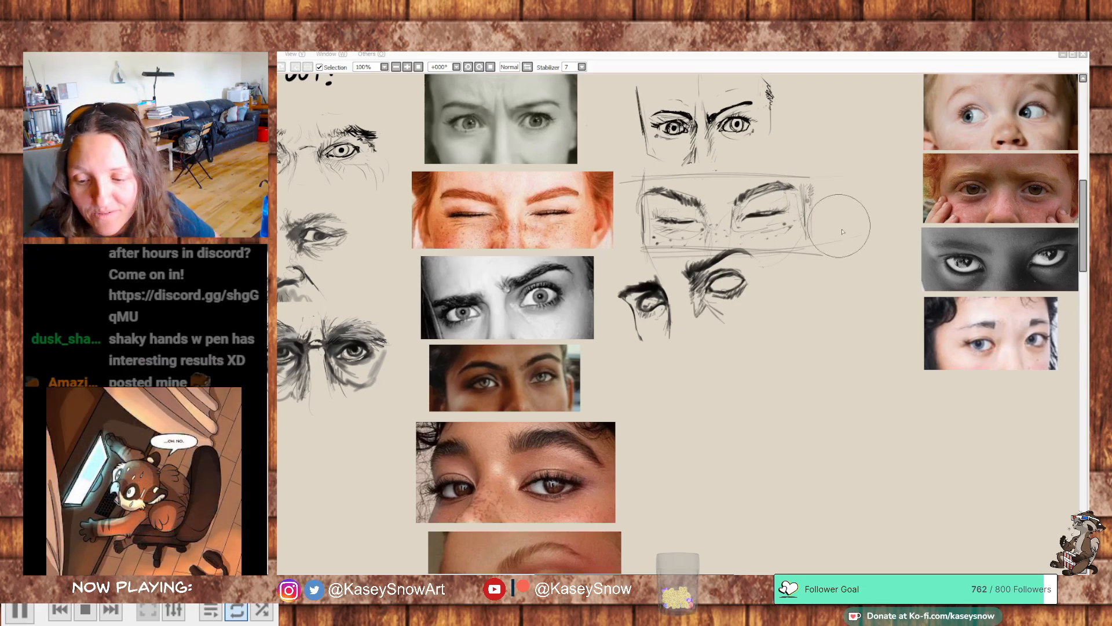
- Reshape the second eye's outline, soften the shading beside the nose, and darken the first eye's iris and lids
{"action": "left_click_drag", "start_coordinate": [905, 262], "coordinate": [1023, 306]}
{"action": "left_click_drag", "start_coordinate": [841, 316], "coordinate": [958, 302]}
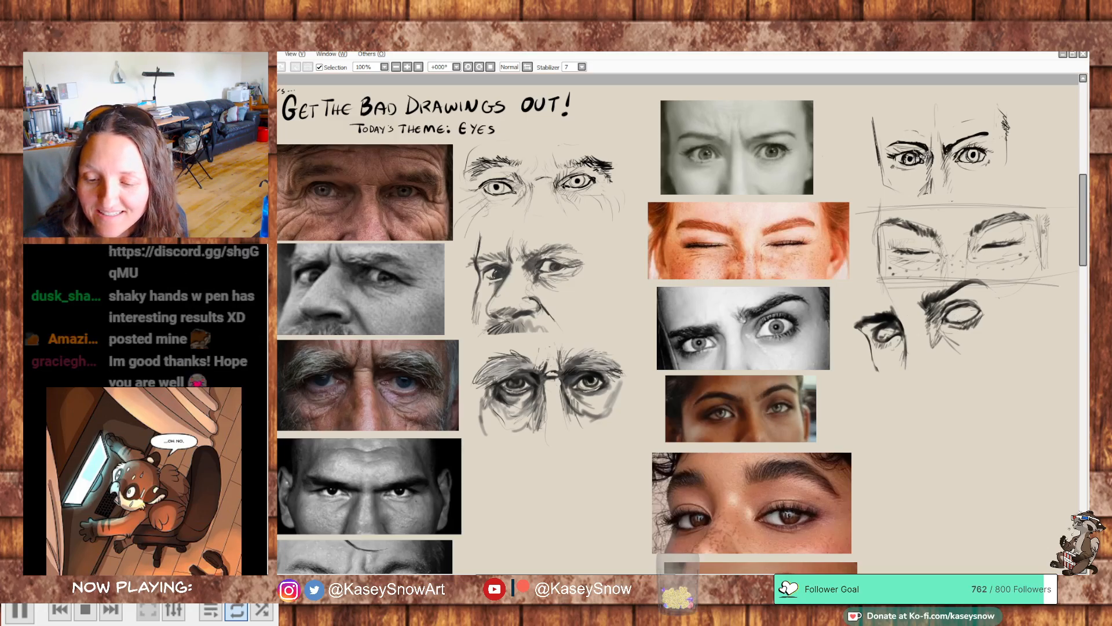
{"action": "scroll", "coordinate": [934, 503], "scroll_direction": "down", "scroll_amount": 3}
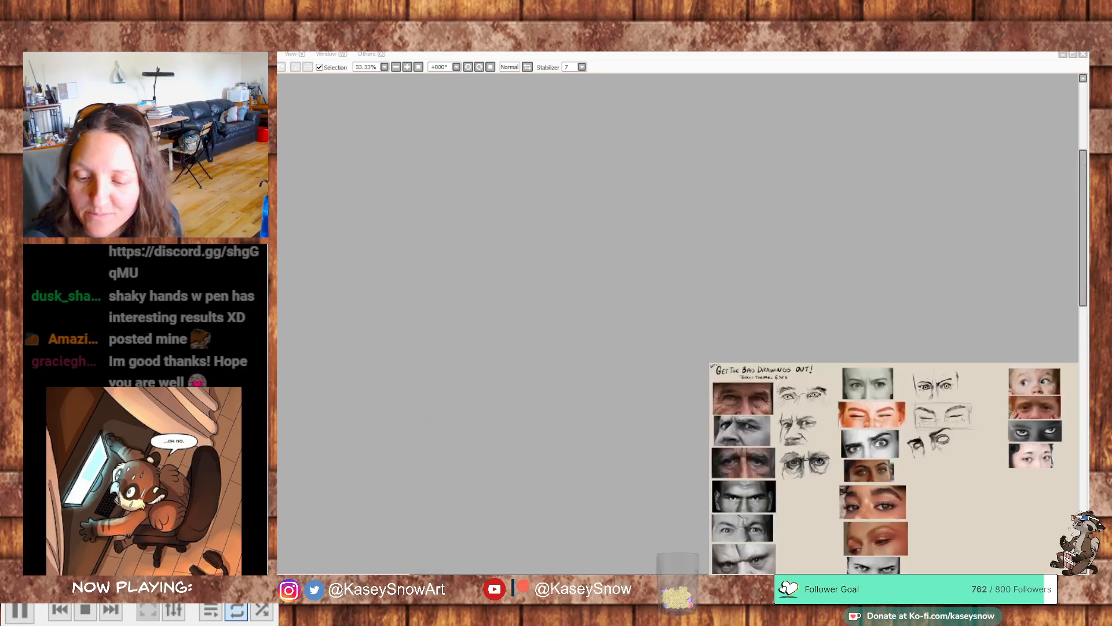
{"action": "scroll", "coordinate": [775, 387], "scroll_direction": "up", "scroll_amount": 3}
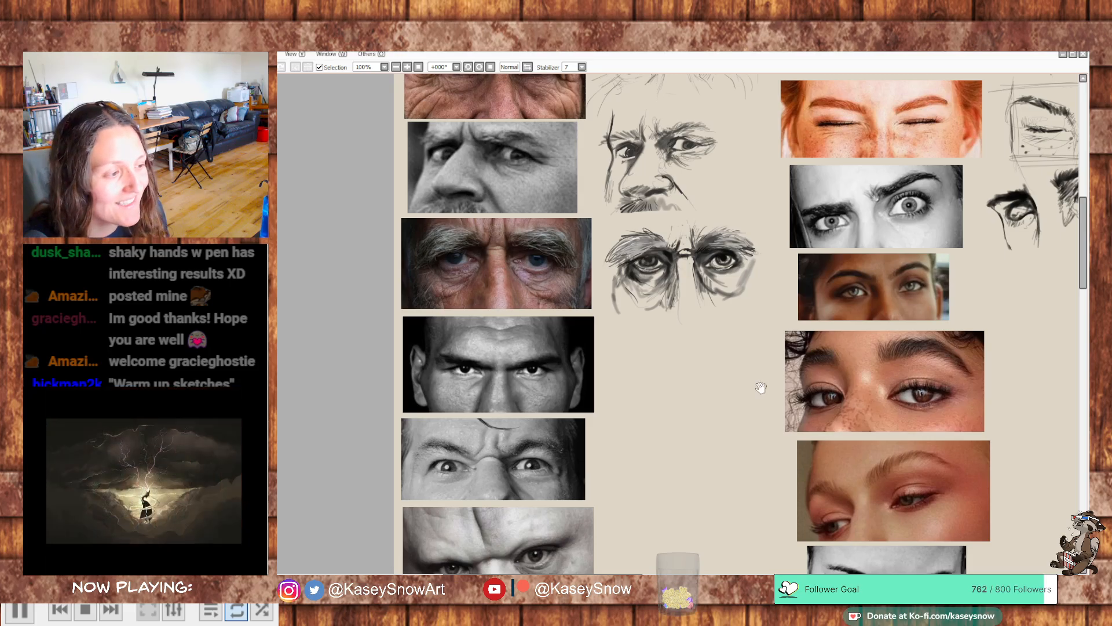
{"action": "left_click_drag", "start_coordinate": [846, 362], "coordinate": [714, 495]}
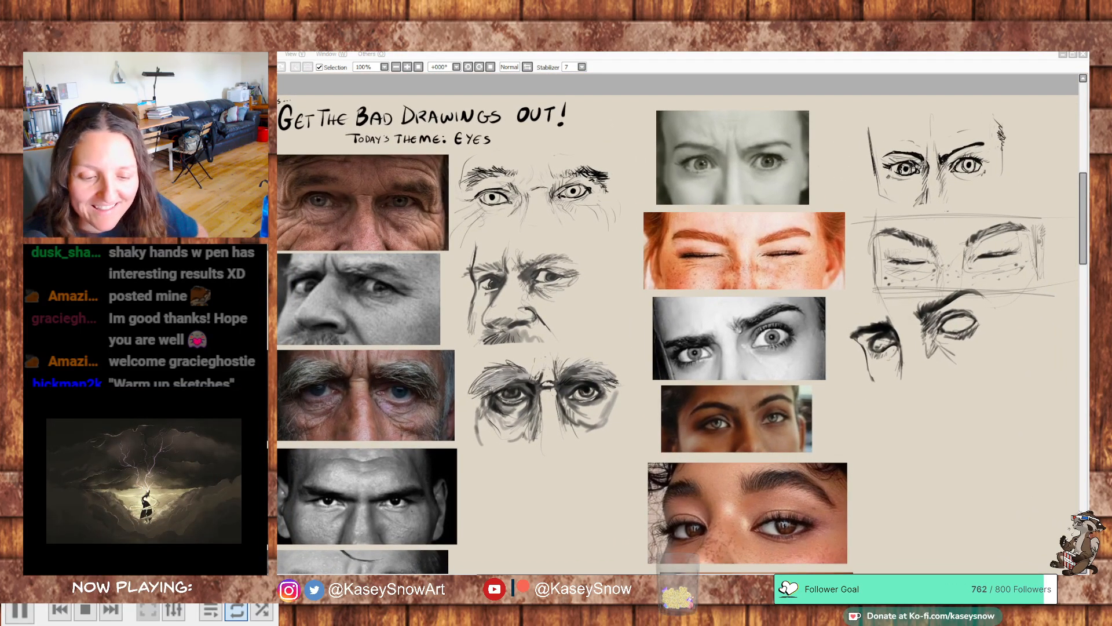
{"action": "left_click", "coordinate": [970, 333]}
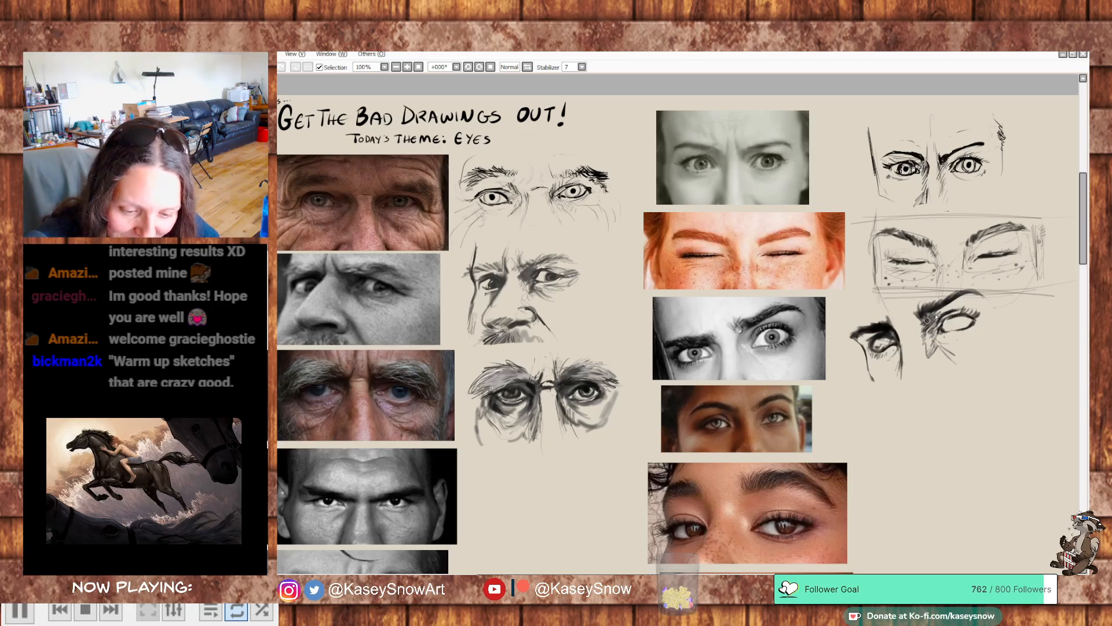
{"action": "left_click_drag", "start_coordinate": [935, 319], "coordinate": [928, 342]}
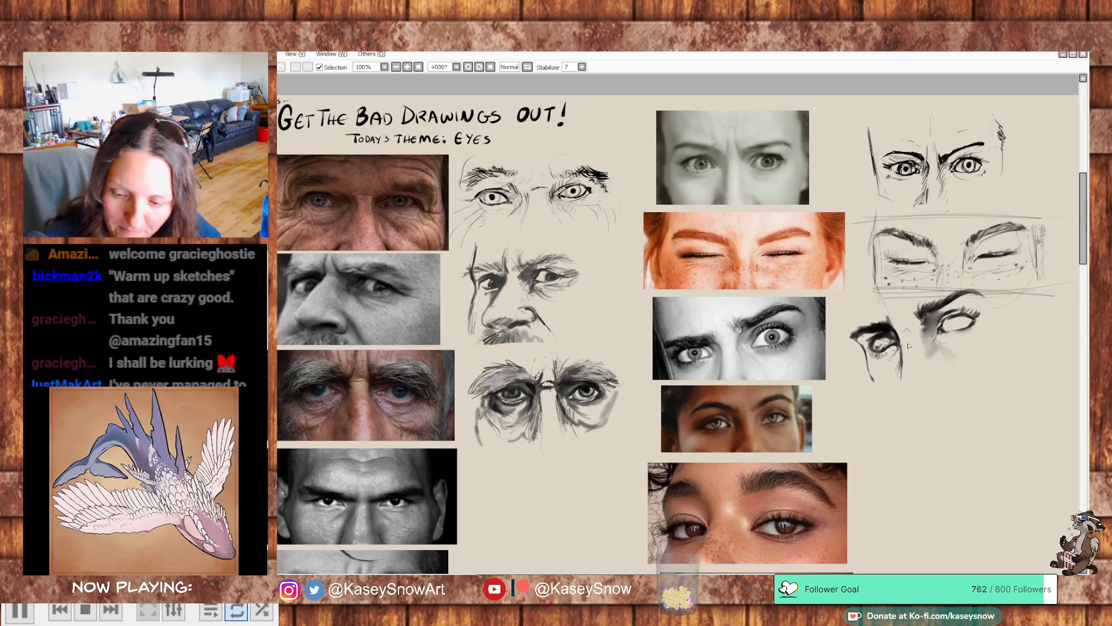
{"action": "left_click_drag", "start_coordinate": [875, 356], "coordinate": [897, 351]}
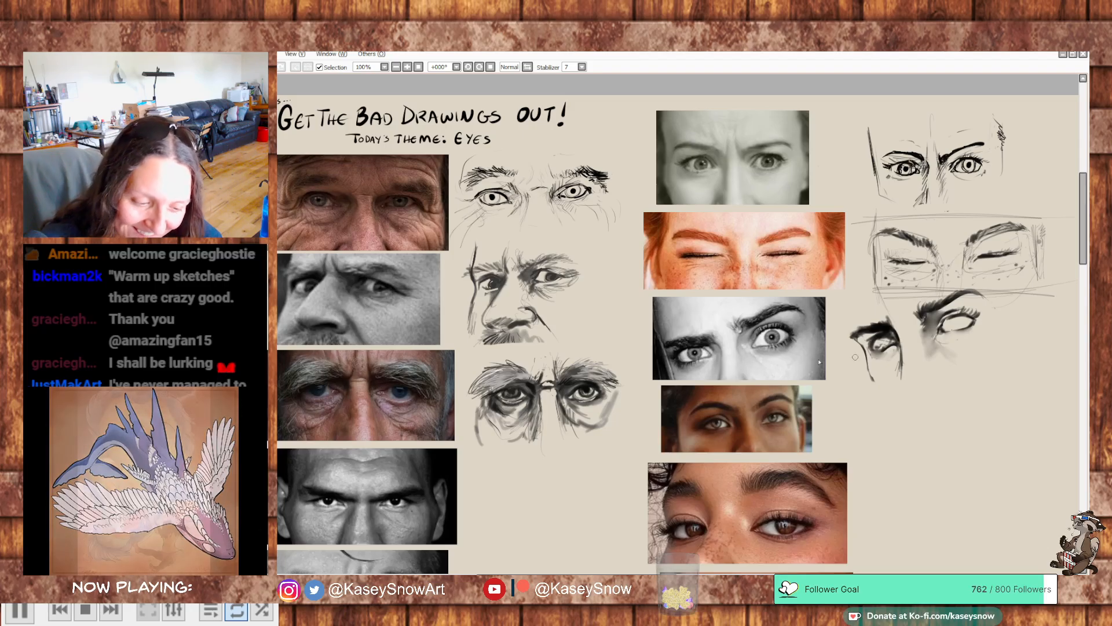
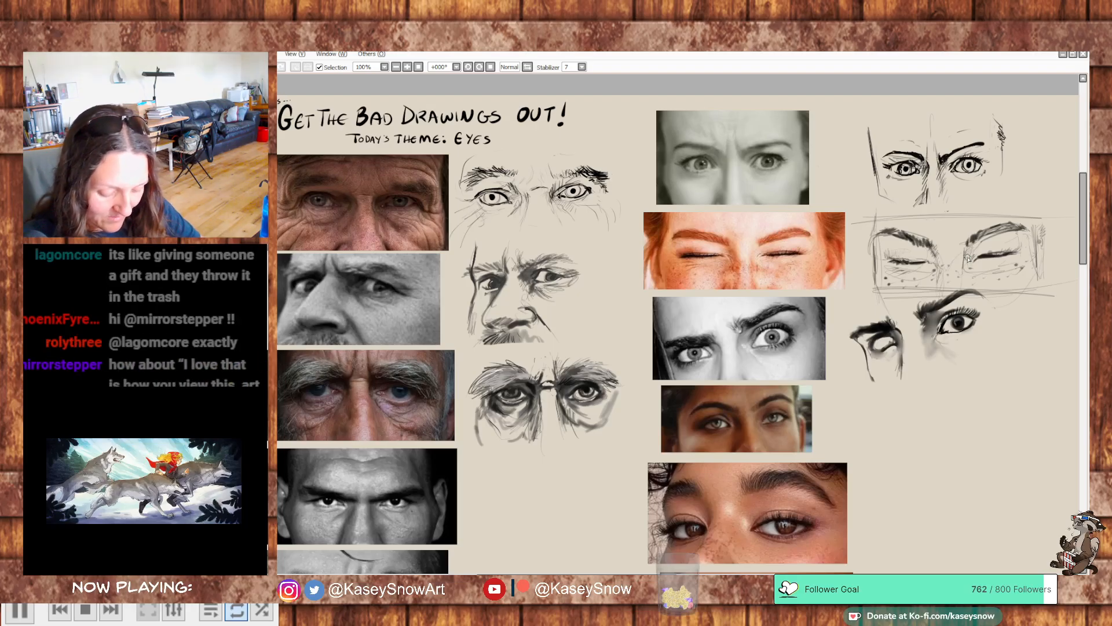
- Fill in the frowning woman's second eye with a dark iris and pupil, and add a face contour line beside its outer brow
{"action": "left_click_drag", "start_coordinate": [944, 331], "coordinate": [963, 330]}
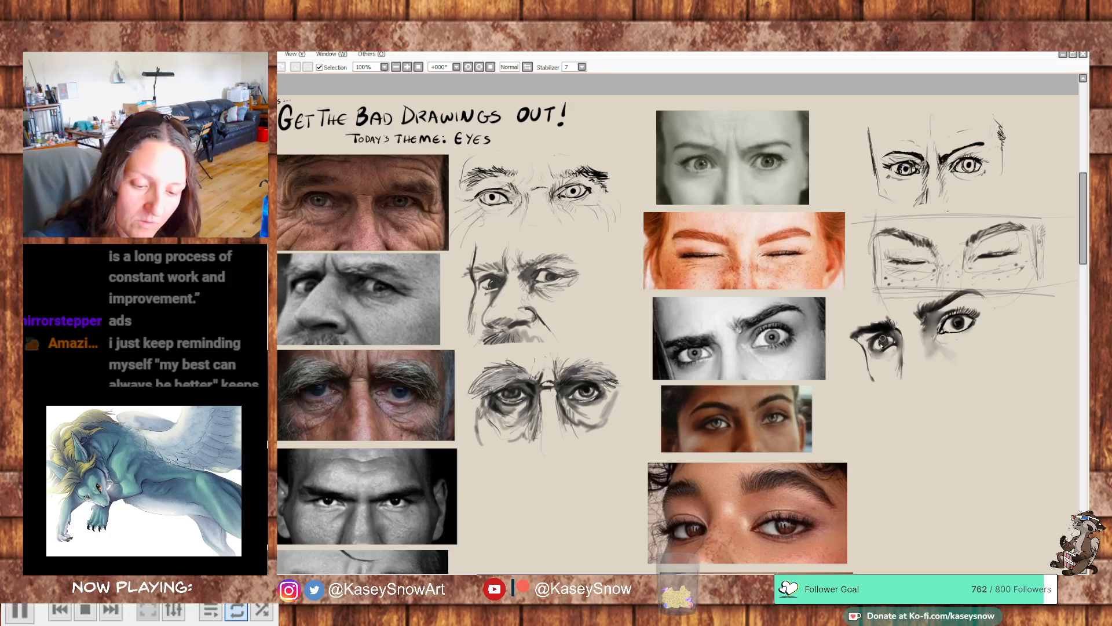
{"action": "mouse_move", "coordinate": [1016, 301]}
{"action": "left_mouse_down"}
{"action": "mouse_move", "coordinate": [1025, 306]}
{"action": "mouse_move", "coordinate": [1021, 292]}
{"action": "left_mouse_up"}
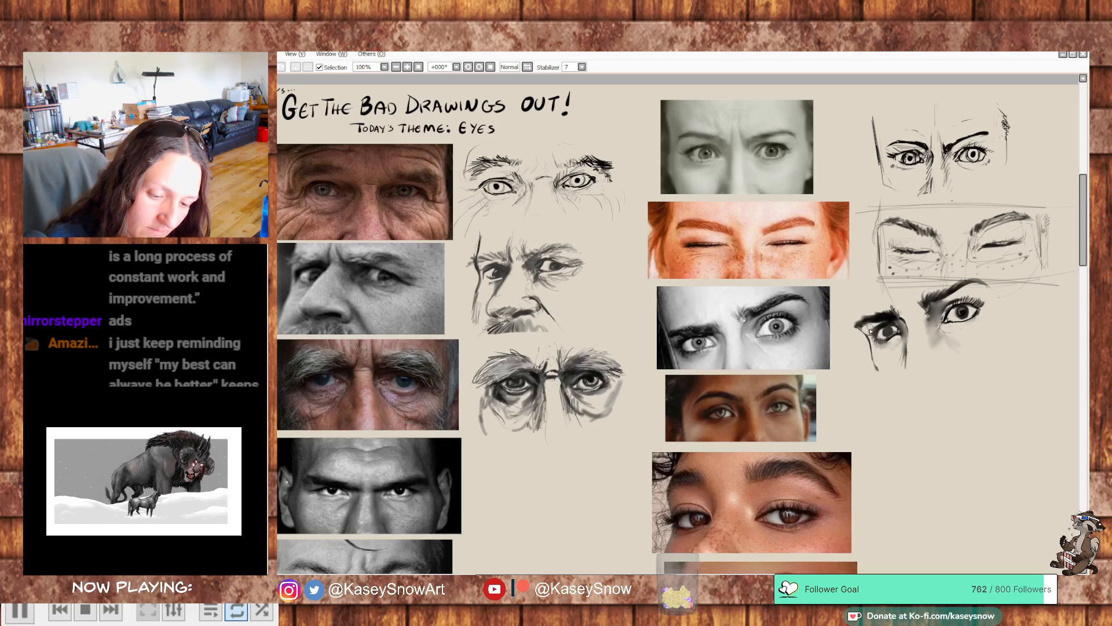
{"action": "left_click_drag", "start_coordinate": [870, 329], "coordinate": [857, 327]}
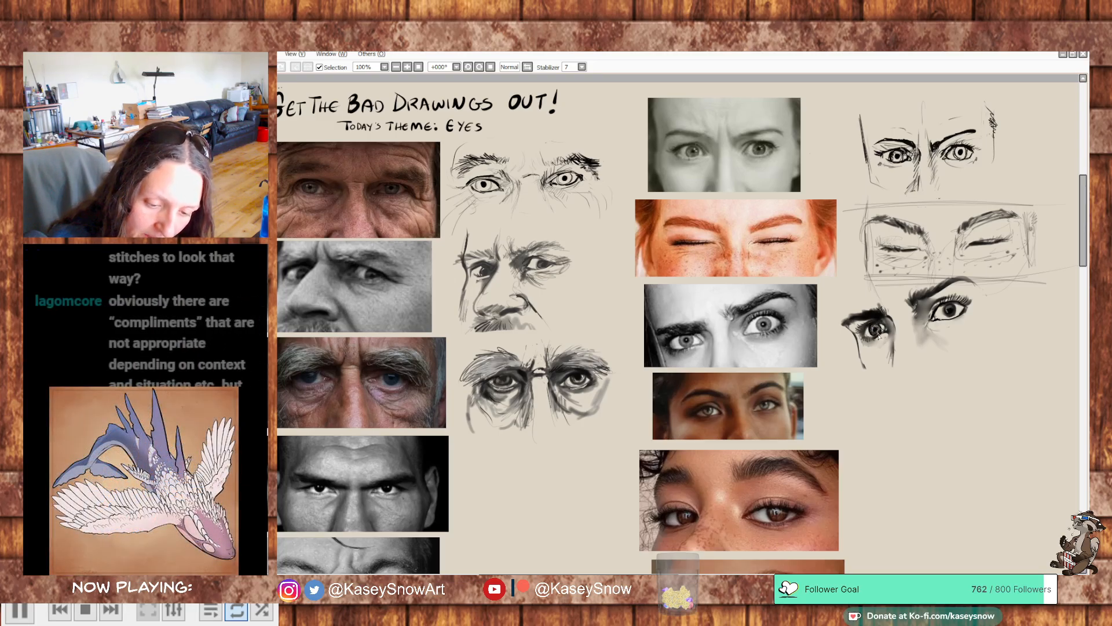
{"action": "left_click_drag", "start_coordinate": [988, 327], "coordinate": [950, 216]}
{"action": "left_click_drag", "start_coordinate": [948, 282], "coordinate": [954, 304]}
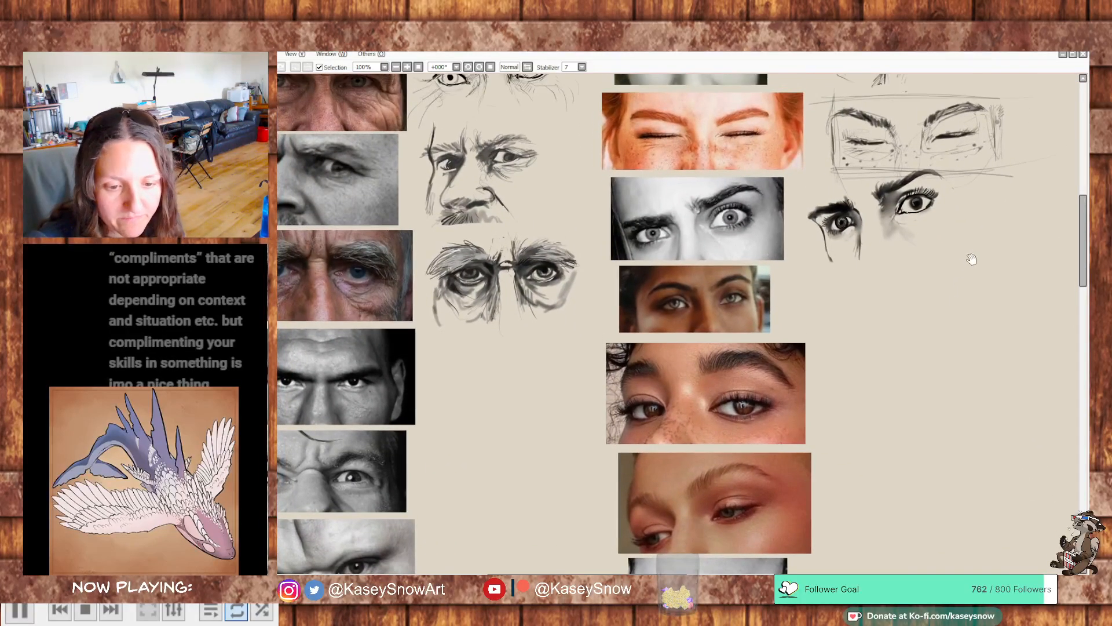
{"action": "left_click_drag", "start_coordinate": [973, 258], "coordinate": [968, 263]}
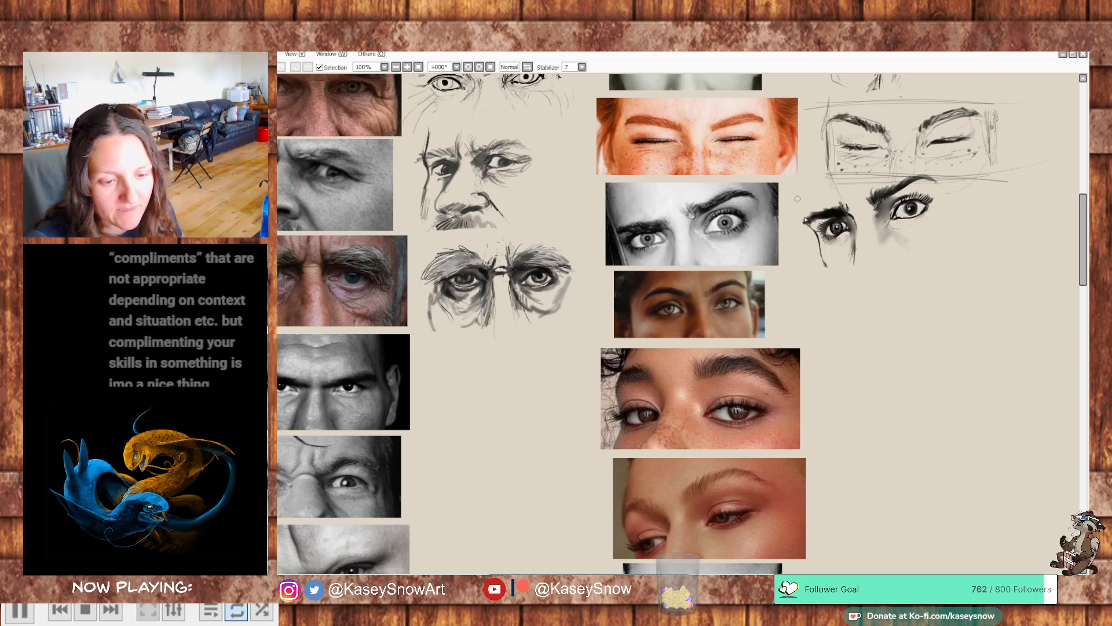
{"action": "scroll", "coordinate": [961, 326], "scroll_direction": "up", "scroll_amount": 3}
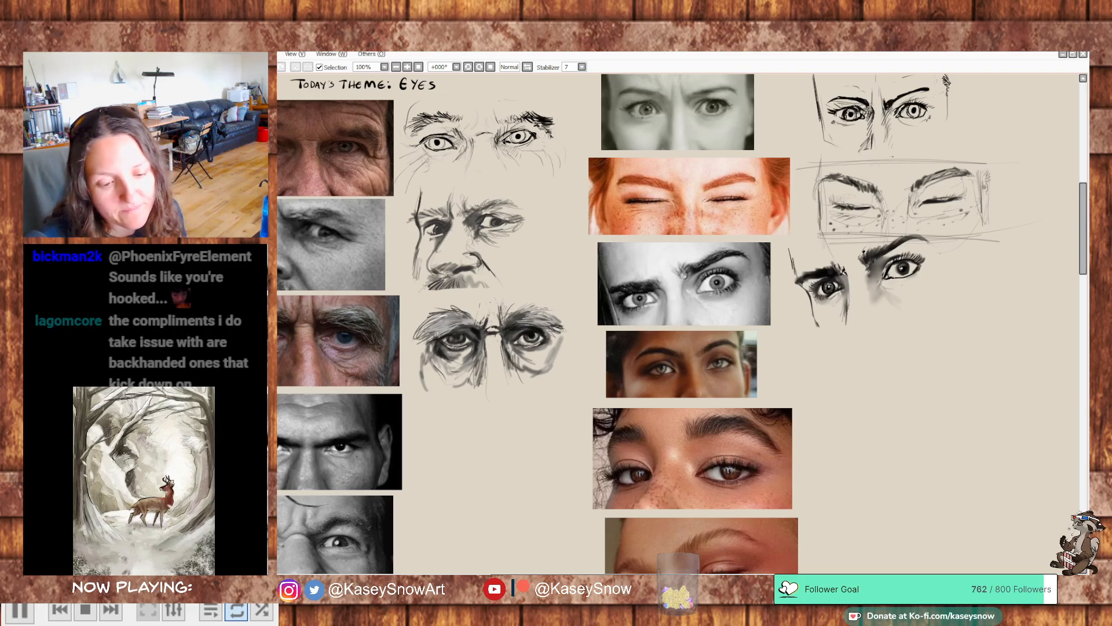
{"action": "left_click_drag", "start_coordinate": [895, 351], "coordinate": [867, 343]}
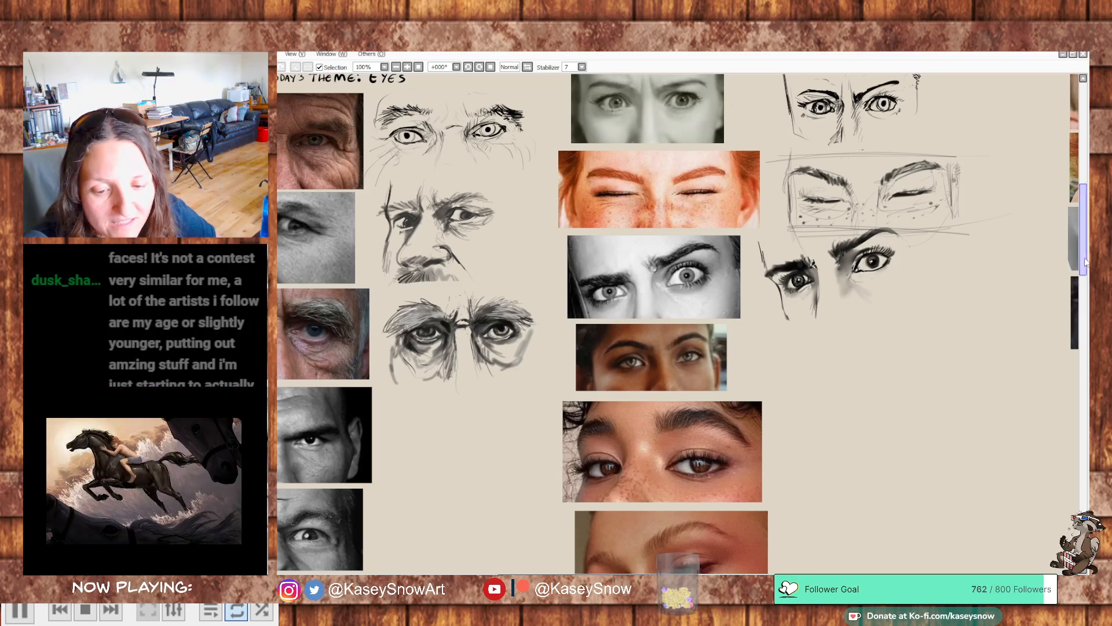
- Outline the brown-eyed woman's first eye as a small almond beside her photo, undoing the overly thick lid strokes
{"action": "scroll", "coordinate": [963, 276], "scroll_direction": "down", "scroll_amount": 3}
{"action": "left_click_drag", "start_coordinate": [835, 316], "coordinate": [849, 293]}
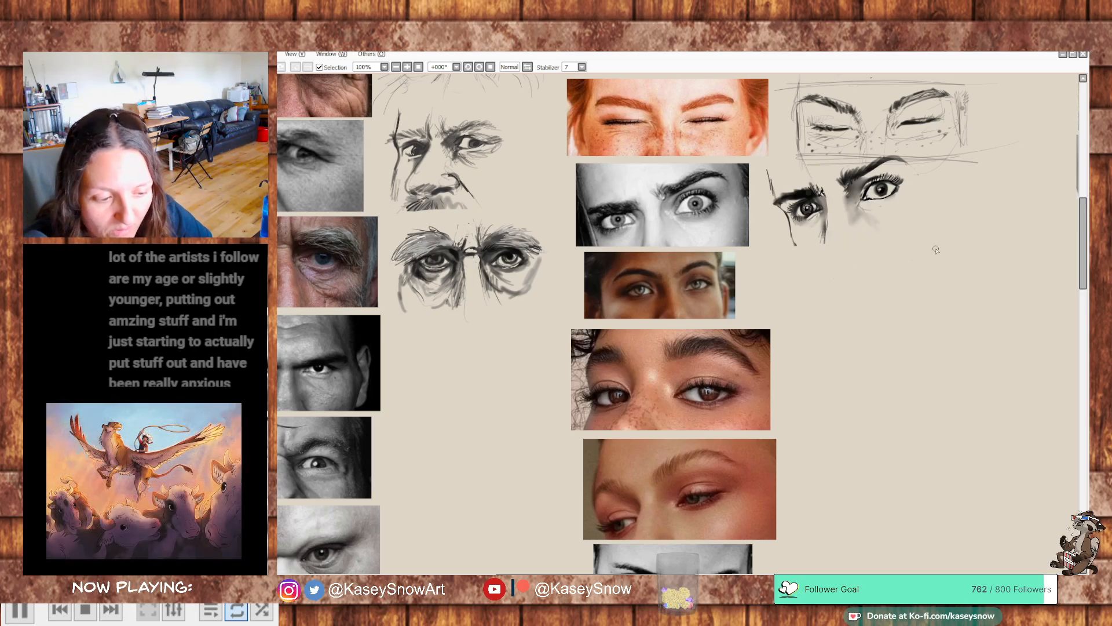
{"action": "left_click_drag", "start_coordinate": [798, 281], "coordinate": [831, 282]}
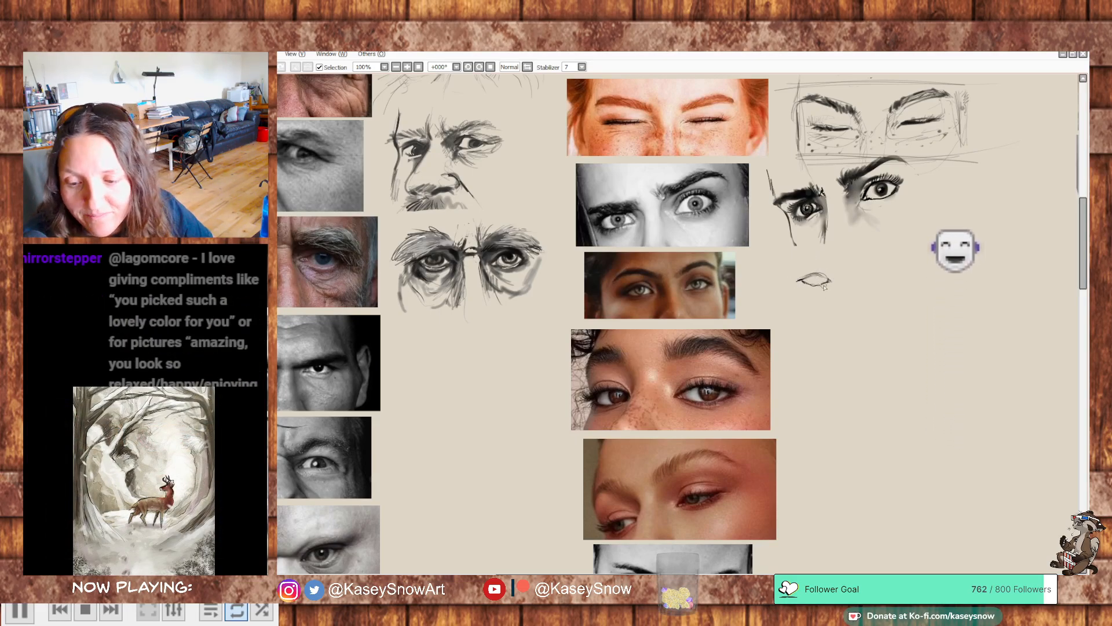
{"action": "mouse_move", "coordinate": [910, 297]}
{"action": "left_mouse_down"}
{"action": "mouse_move", "coordinate": [903, 313]}
{"action": "mouse_move", "coordinate": [919, 301]}
{"action": "left_mouse_up"}
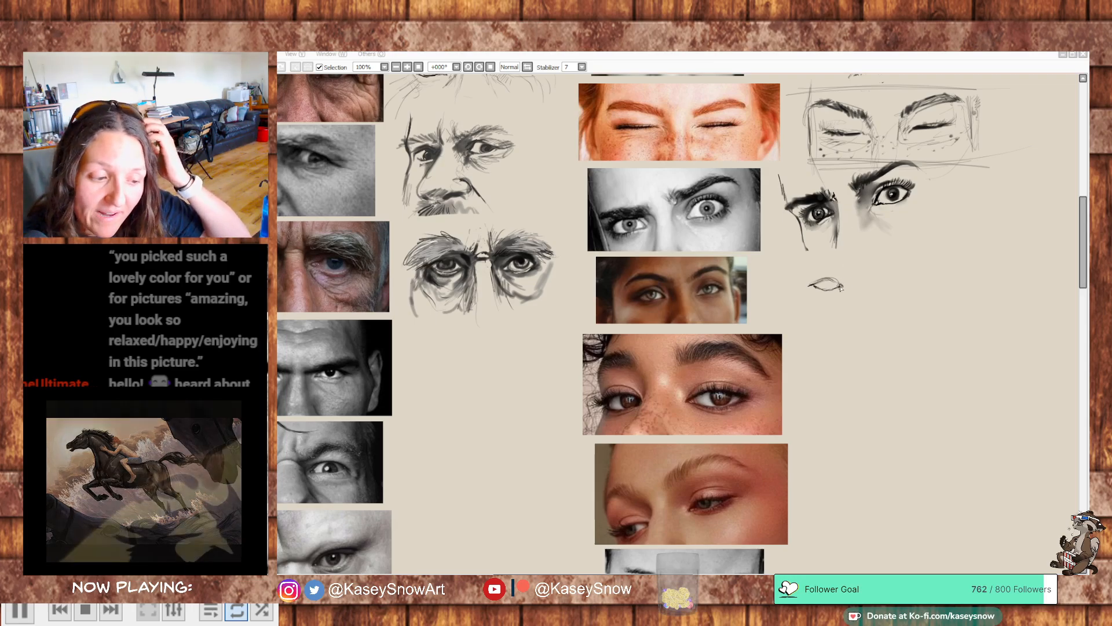
{"action": "left_click_drag", "start_coordinate": [843, 285], "coordinate": [826, 278]}
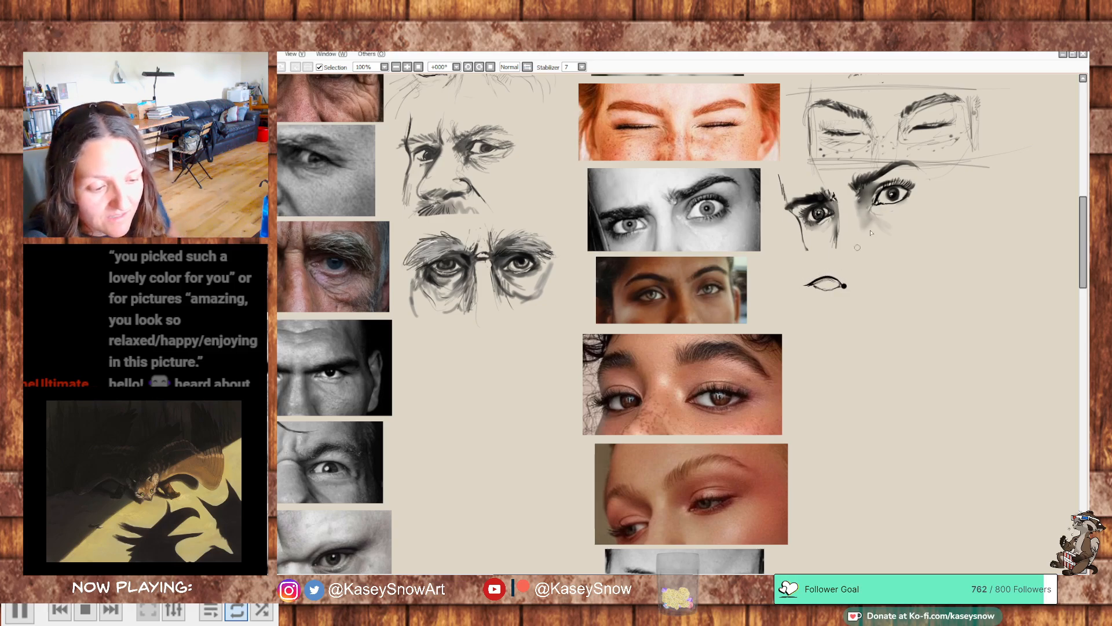
{"action": "key", "text": "ctrl+z"}
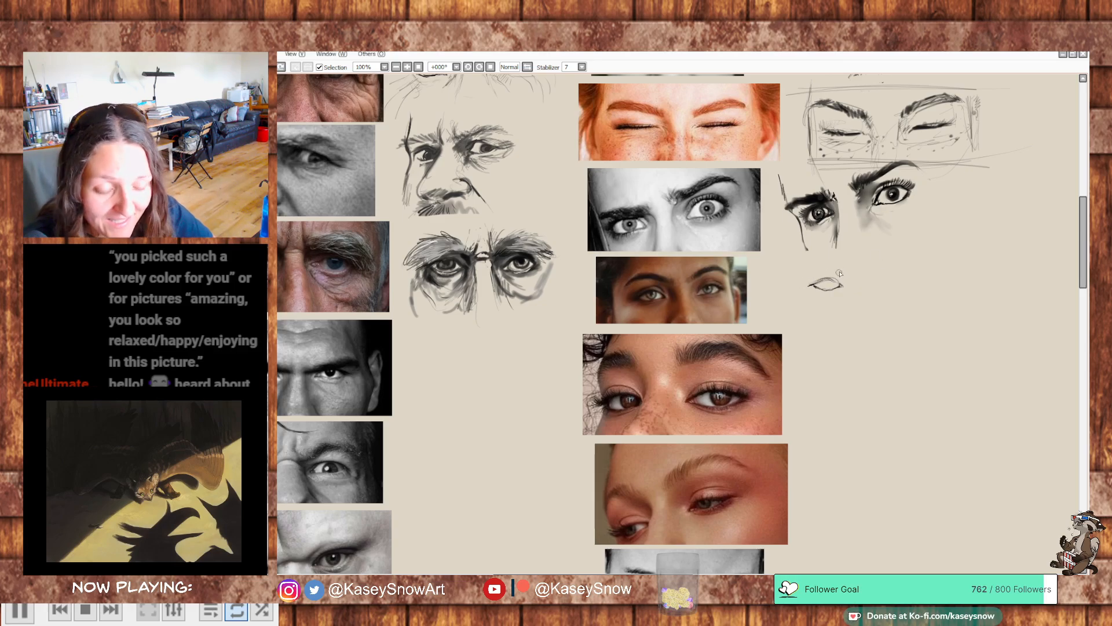
{"action": "mouse_move", "coordinate": [841, 281]}
{"action": "left_mouse_down"}
{"action": "mouse_move", "coordinate": [826, 273]}
{"action": "mouse_move", "coordinate": [808, 285]}
{"action": "mouse_move", "coordinate": [841, 285]}
{"action": "mouse_move", "coordinate": [819, 289]}
{"action": "mouse_move", "coordinate": [839, 267]}
{"action": "mouse_move", "coordinate": [847, 280]}
{"action": "left_mouse_up"}
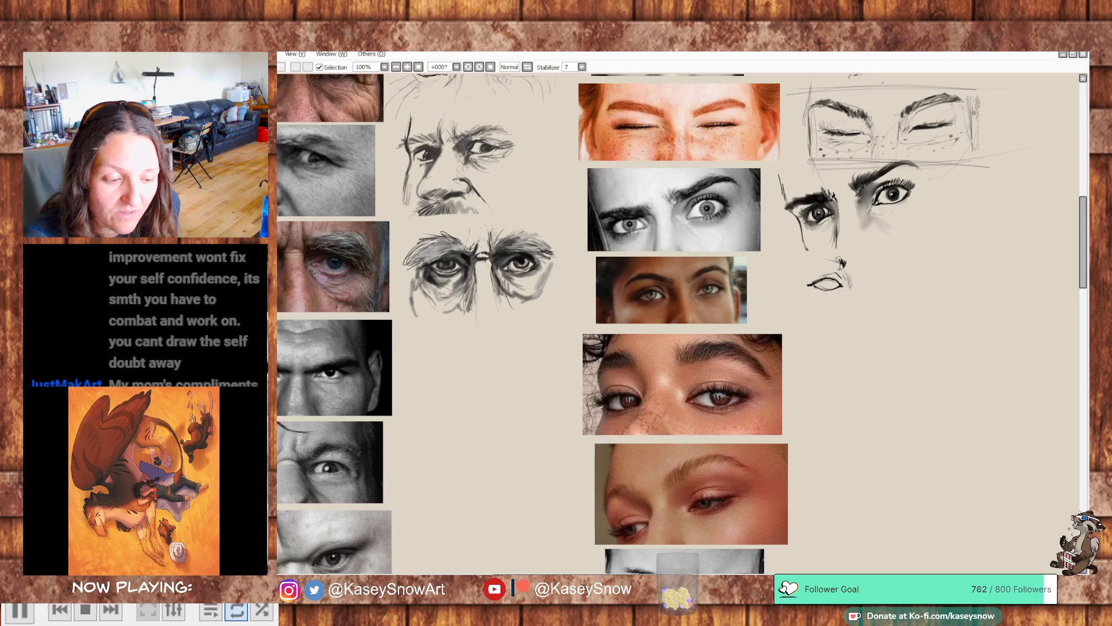
{"action": "mouse_move", "coordinate": [845, 261]}
{"action": "left_mouse_down"}
{"action": "mouse_move", "coordinate": [797, 262]}
{"action": "mouse_move", "coordinate": [843, 266]}
{"action": "left_mouse_up"}
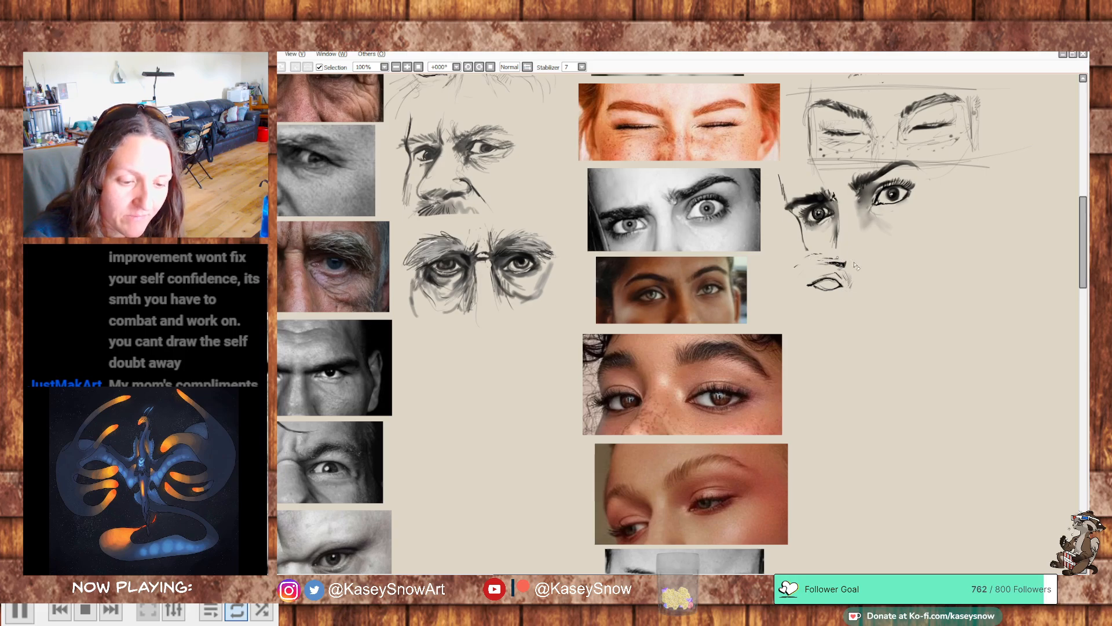
{"action": "key", "text": "ctrl+z"}
{"action": "key", "text": "ctrl+z"}
{"action": "key", "text": "ctrl+z"}
{"action": "left_click_drag", "start_coordinate": [796, 264], "coordinate": [812, 258]}
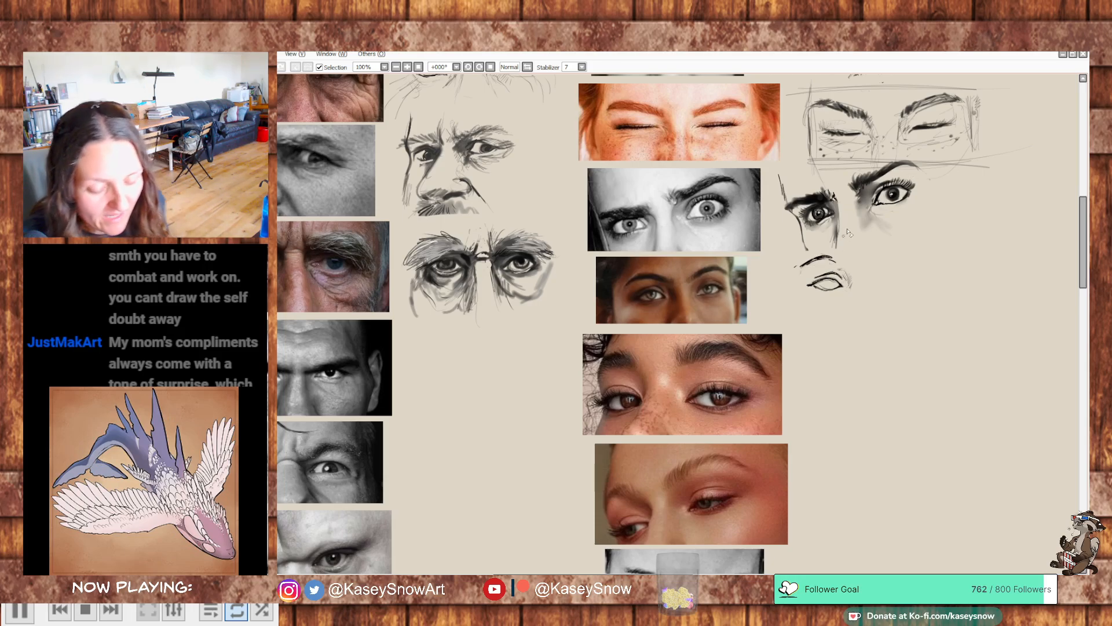
{"action": "left_click_drag", "start_coordinate": [836, 266], "coordinate": [801, 266]}
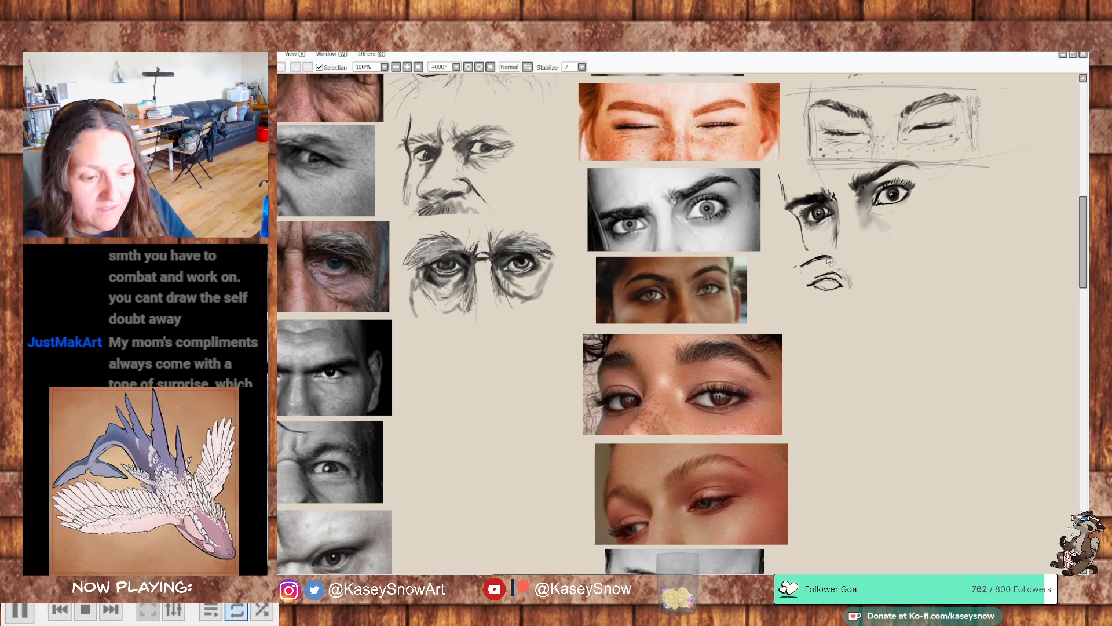
{"action": "left_click_drag", "start_coordinate": [886, 190], "coordinate": [891, 198]}
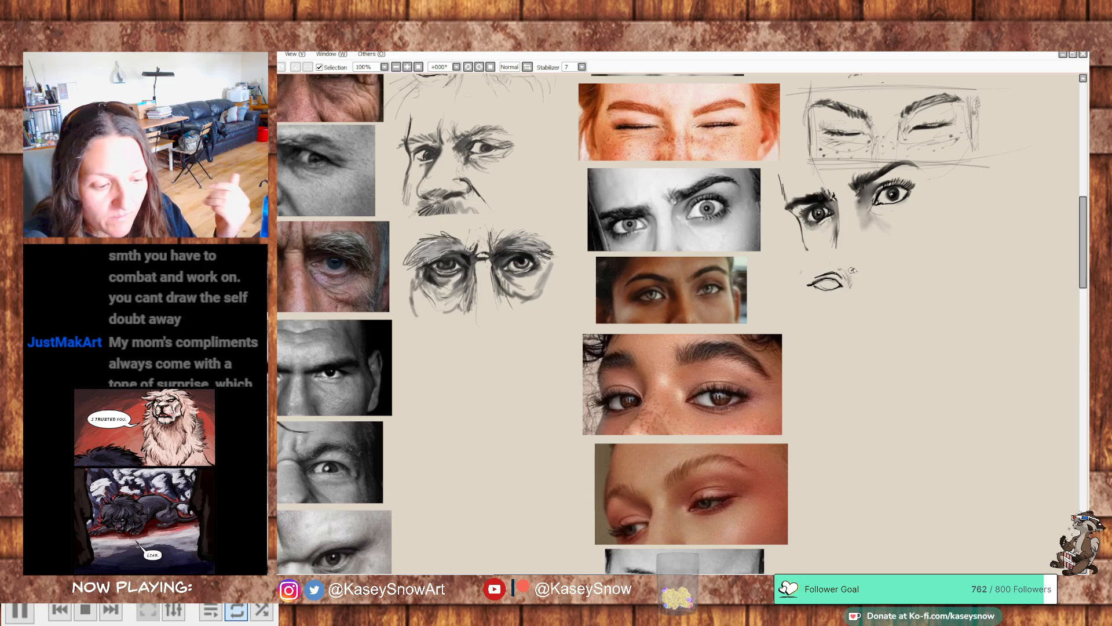
- Draw the first eyebrow as a thin arch with hair strokes thickening toward the nose, and refine the eye's inner lower lid
{"action": "left_click_drag", "start_coordinate": [849, 266], "coordinate": [804, 269]}
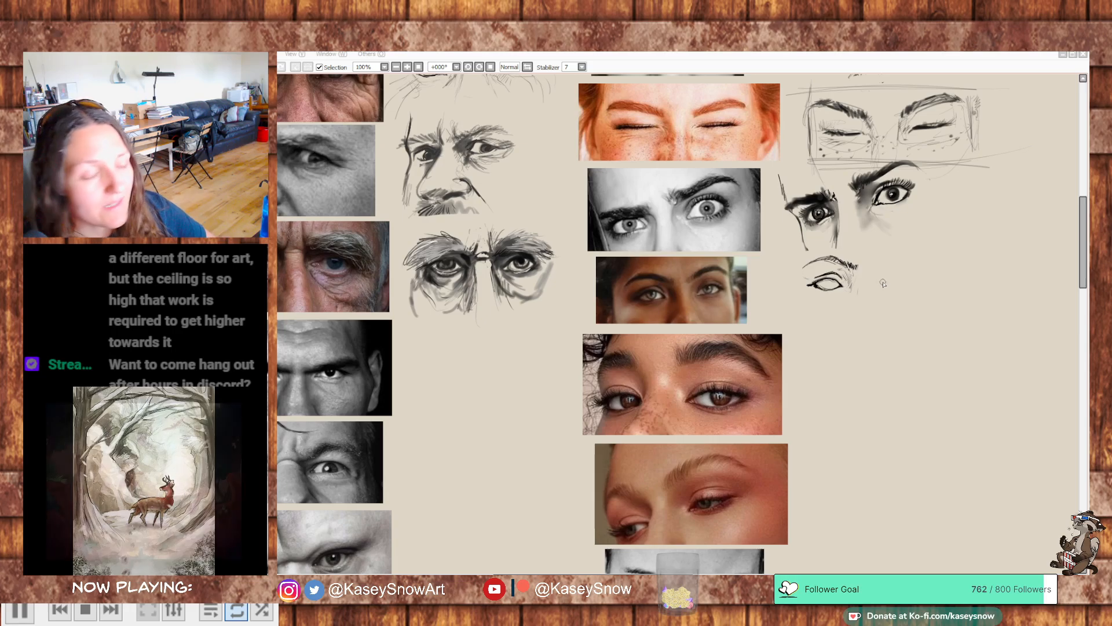
{"action": "left_click_drag", "start_coordinate": [850, 267], "coordinate": [820, 256]}
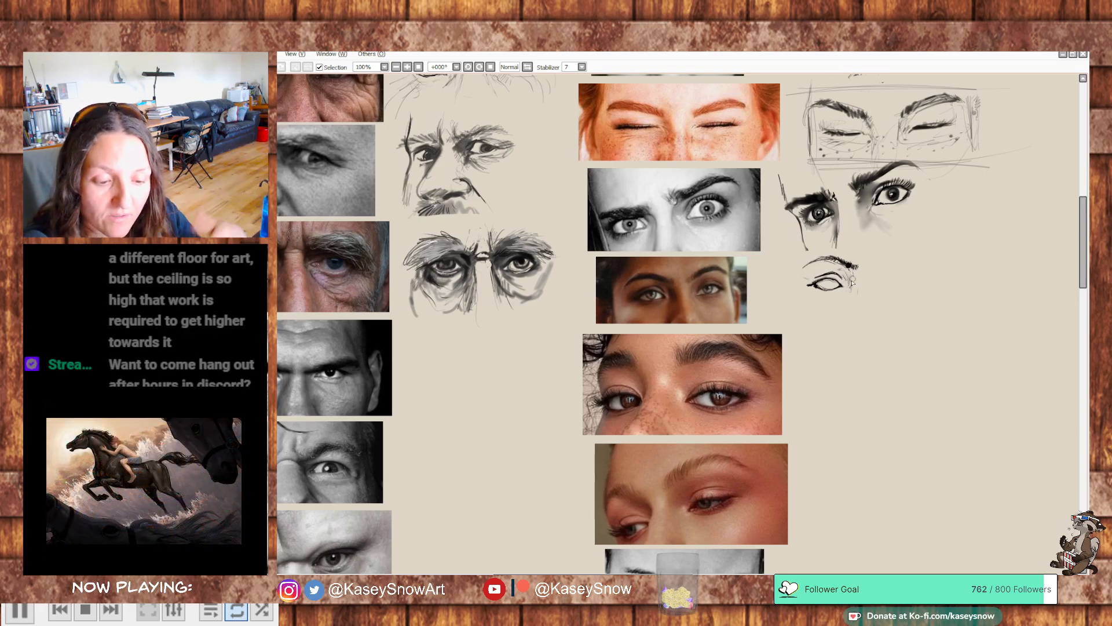
{"action": "left_click_drag", "start_coordinate": [836, 288], "coordinate": [832, 284]}
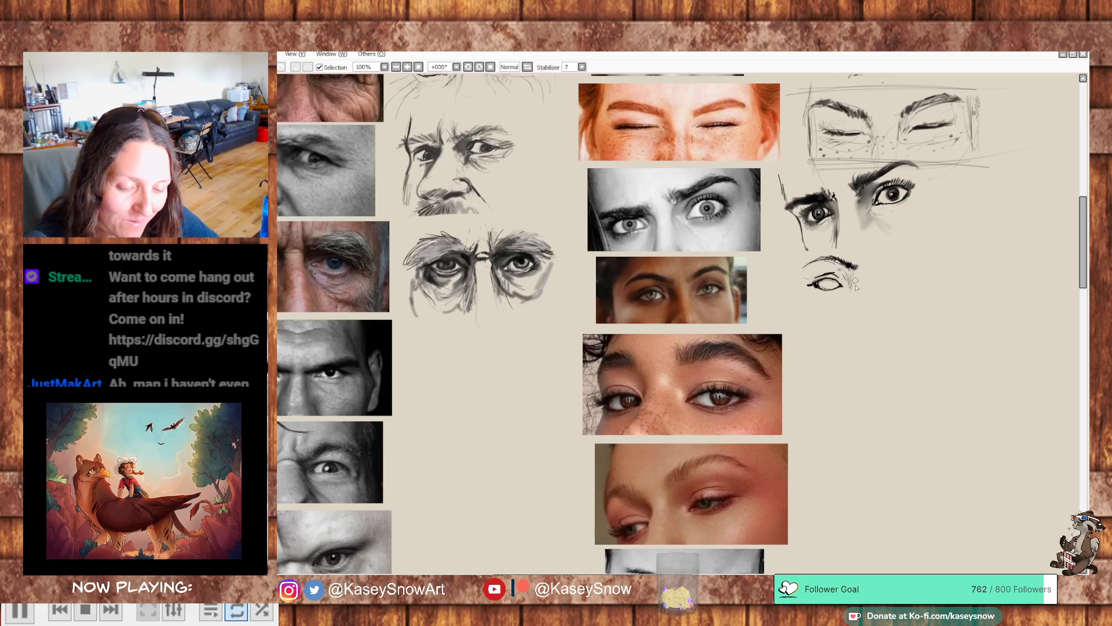
{"action": "left_click_drag", "start_coordinate": [874, 267], "coordinate": [913, 255]}
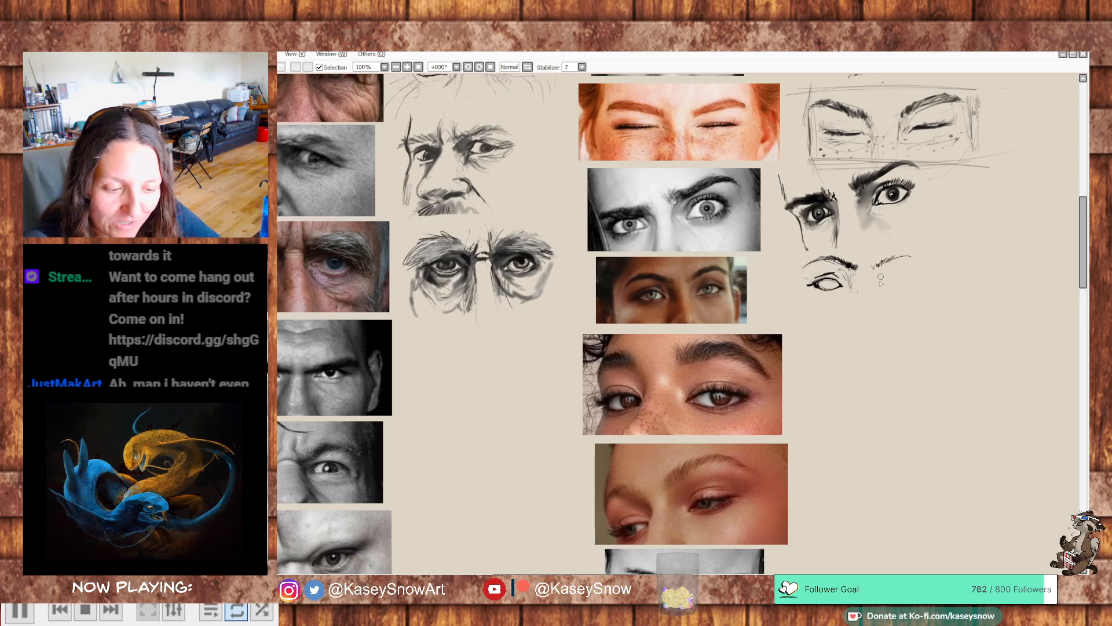
{"action": "mouse_move", "coordinate": [887, 281]}
{"action": "left_mouse_down"}
{"action": "mouse_move", "coordinate": [906, 277]}
{"action": "mouse_move", "coordinate": [881, 283]}
{"action": "left_mouse_up"}
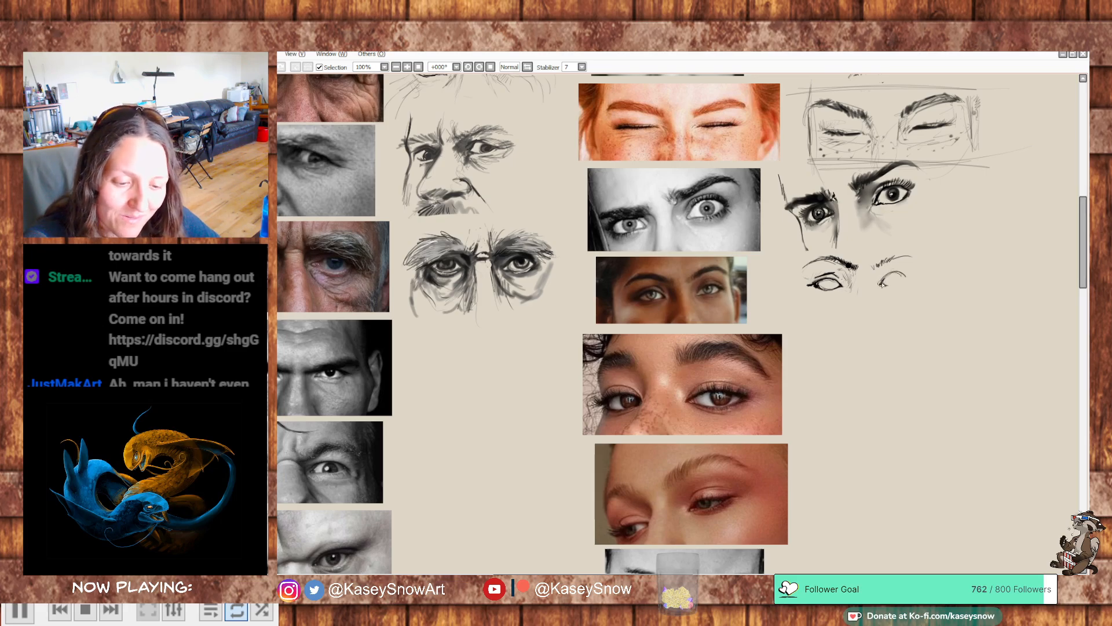
{"action": "left_click_drag", "start_coordinate": [886, 285], "coordinate": [905, 277]}
{"action": "mouse_move", "coordinate": [882, 282]}
{"action": "left_mouse_down"}
{"action": "mouse_move", "coordinate": [907, 285]}
{"action": "mouse_move", "coordinate": [886, 281]}
{"action": "mouse_move", "coordinate": [912, 258]}
{"action": "left_mouse_up"}
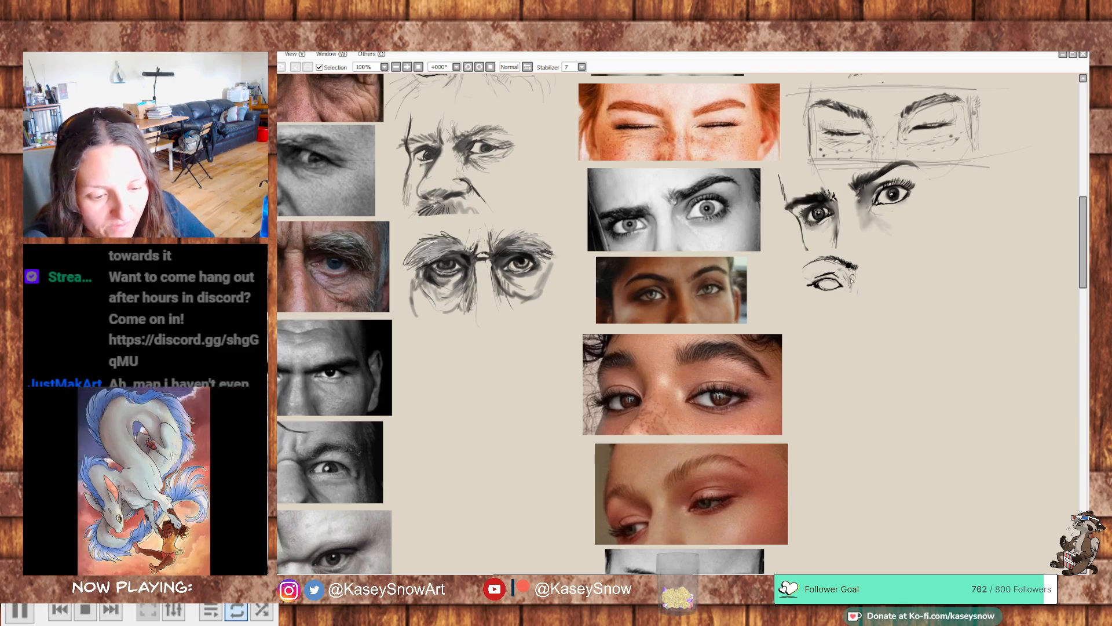
- Hatch the shadow between the first eye and the nose bridge, and add fine strokes around the outer lid
{"action": "mouse_move", "coordinate": [844, 272]}
{"action": "left_mouse_down"}
{"action": "mouse_move", "coordinate": [864, 288]}
{"action": "mouse_move", "coordinate": [842, 283]}
{"action": "left_mouse_up"}
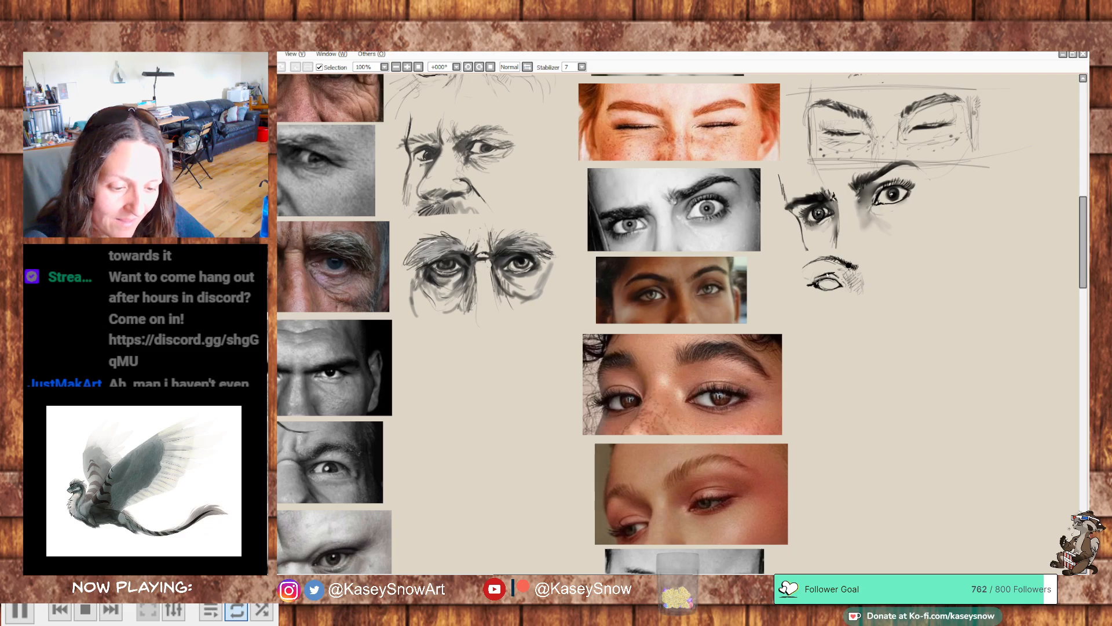
{"action": "left_click_drag", "start_coordinate": [817, 275], "coordinate": [810, 282]}
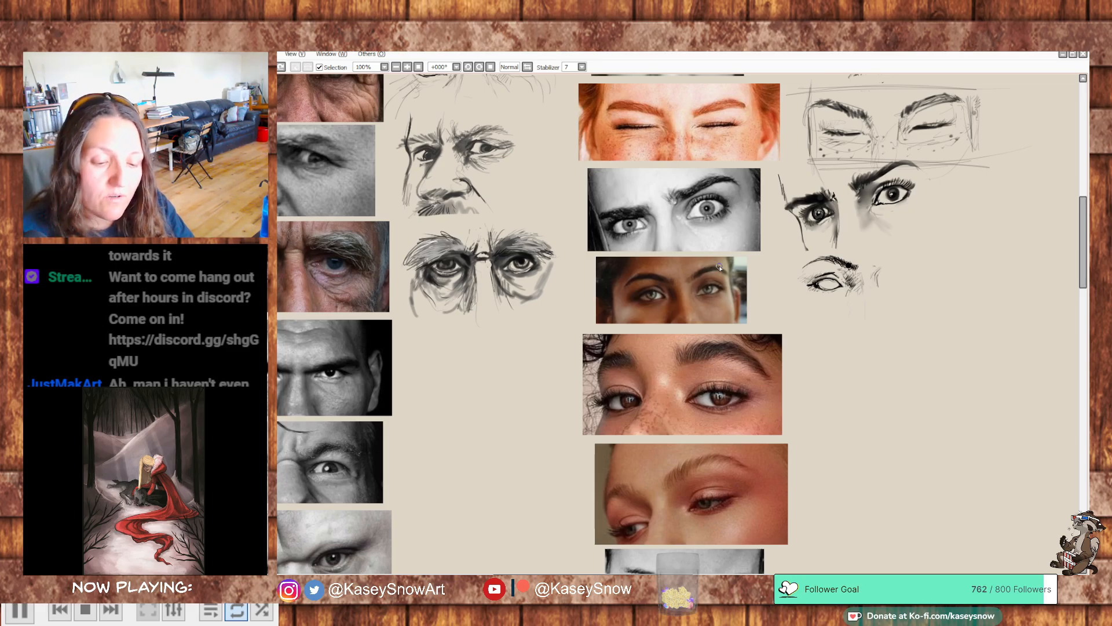
{"action": "left_click_drag", "start_coordinate": [878, 267], "coordinate": [875, 282]}
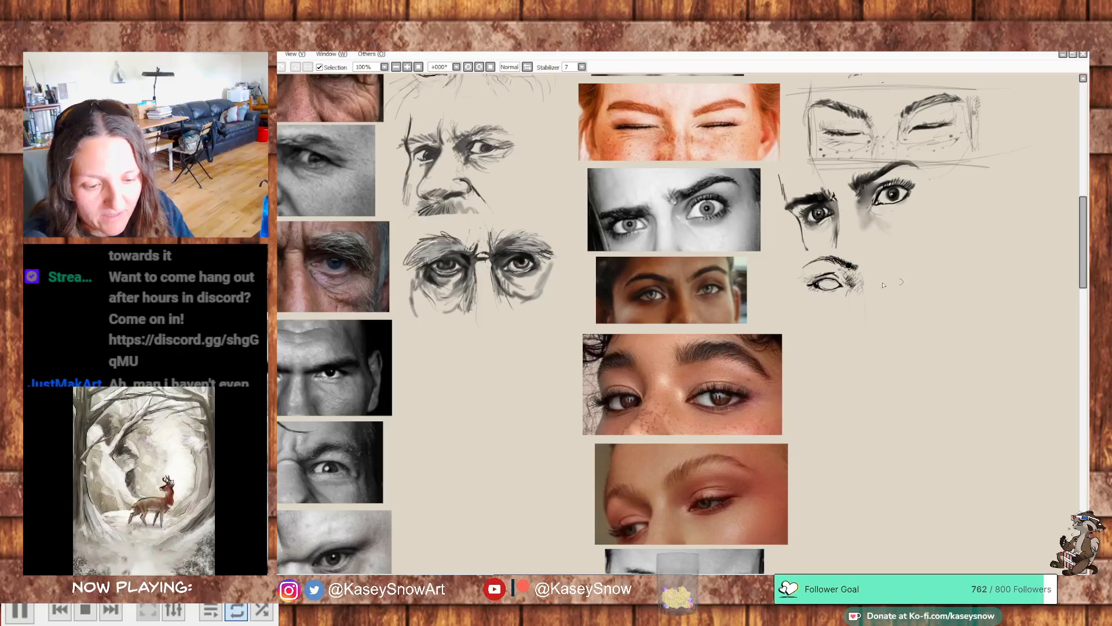
- Draw the second eye's inner corner, arched upper lid and crease, and mark the inner end of its brow
{"action": "mouse_move", "coordinate": [678, 303]}
{"action": "left_mouse_down"}
{"action": "mouse_move", "coordinate": [668, 302]}
{"action": "mouse_move", "coordinate": [696, 289]}
{"action": "left_mouse_up"}
{"action": "mouse_move", "coordinate": [672, 288]}
{"action": "left_mouse_down"}
{"action": "mouse_move", "coordinate": [673, 276]}
{"action": "mouse_move", "coordinate": [687, 278]}
{"action": "left_mouse_up"}
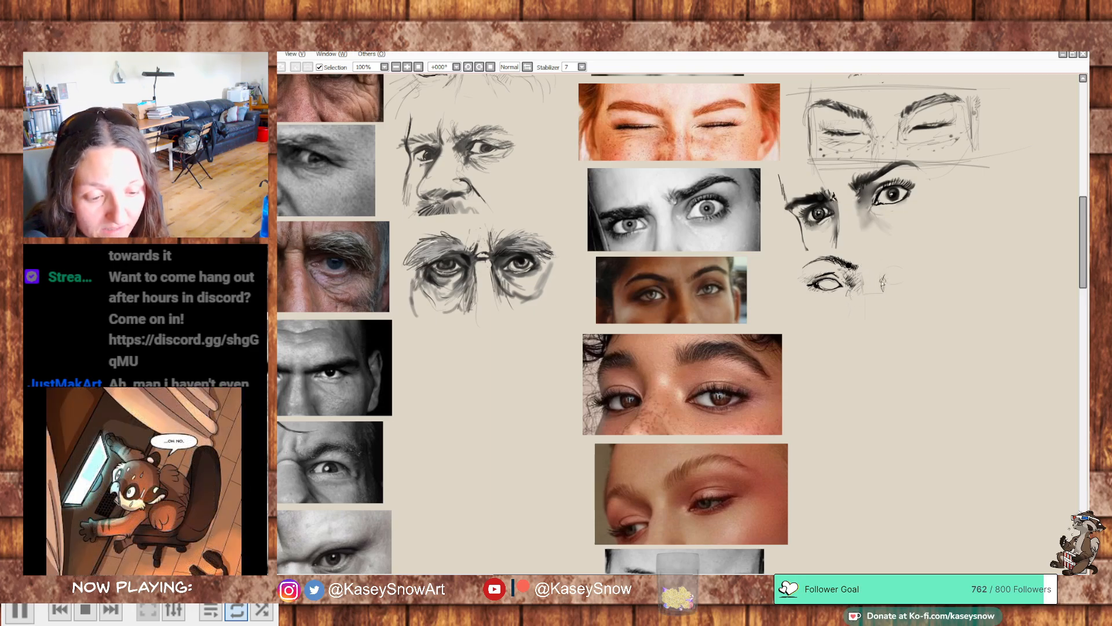
{"action": "left_click_drag", "start_coordinate": [883, 282], "coordinate": [903, 272]}
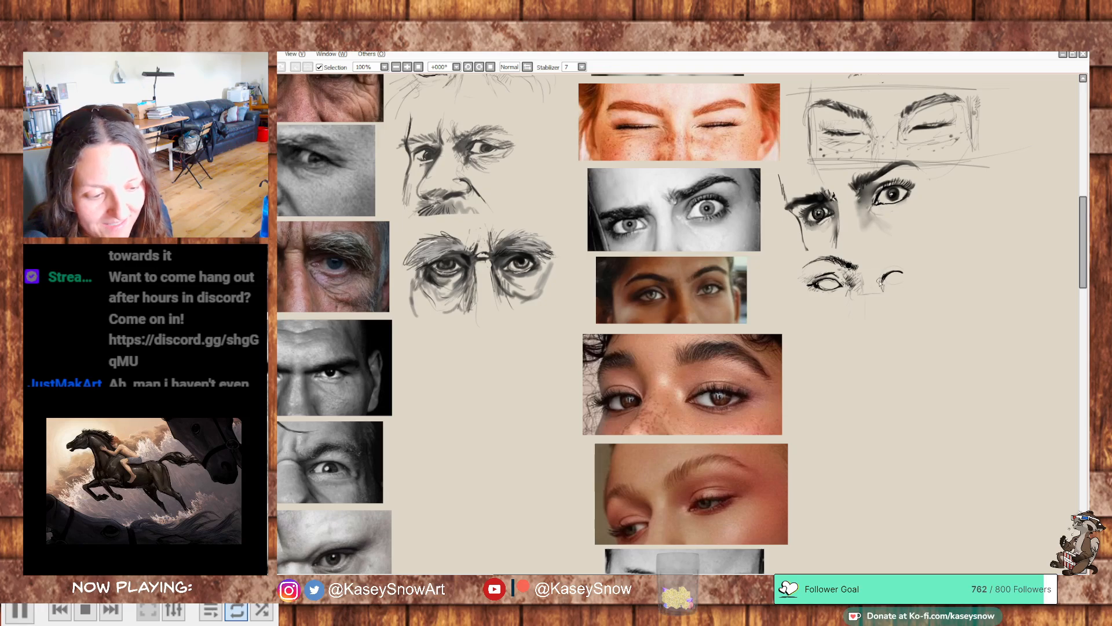
{"action": "mouse_move", "coordinate": [876, 277]}
{"action": "left_mouse_down"}
{"action": "mouse_move", "coordinate": [880, 288]}
{"action": "mouse_move", "coordinate": [893, 268]}
{"action": "mouse_move", "coordinate": [913, 276]}
{"action": "mouse_move", "coordinate": [908, 268]}
{"action": "left_mouse_up"}
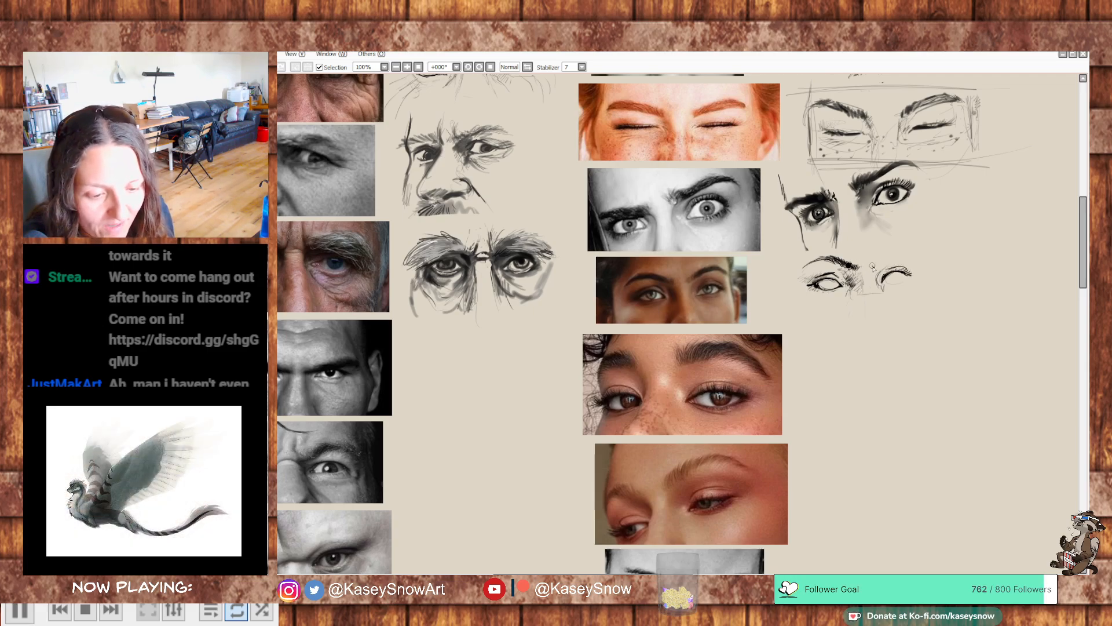
{"action": "left_click_drag", "start_coordinate": [873, 267], "coordinate": [880, 265]}
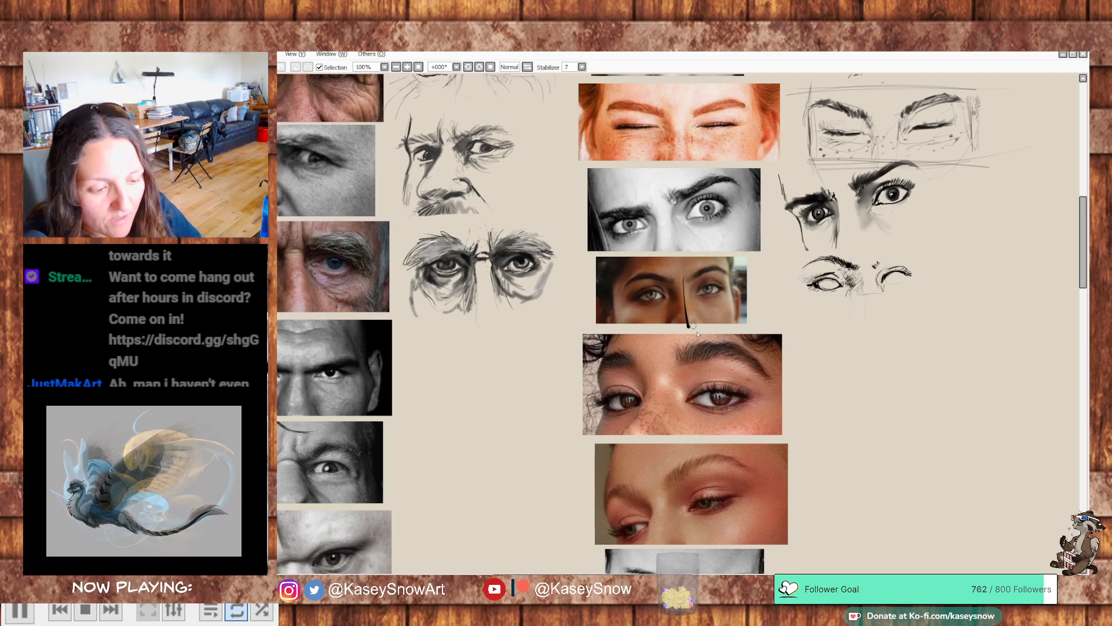
- Mark a guide line down the nose in the reference photo, undoing stray strokes, and sketch a matching vertical line between the drawn eyes
{"action": "mouse_move", "coordinate": [683, 283]}
{"action": "left_mouse_down"}
{"action": "mouse_move", "coordinate": [685, 321]}
{"action": "mouse_move", "coordinate": [668, 298]}
{"action": "mouse_move", "coordinate": [697, 293]}
{"action": "left_mouse_up"}
{"action": "key", "text": "ctrl+z"}
{"action": "key", "text": "ctrl+z"}
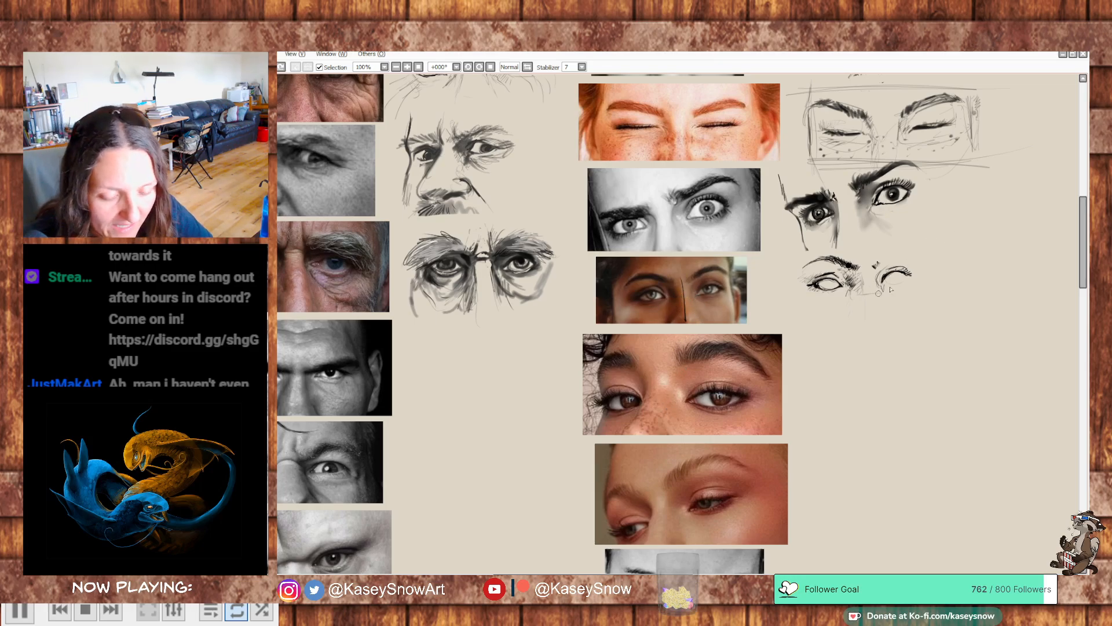
{"action": "left_click_drag", "start_coordinate": [880, 283], "coordinate": [862, 304]}
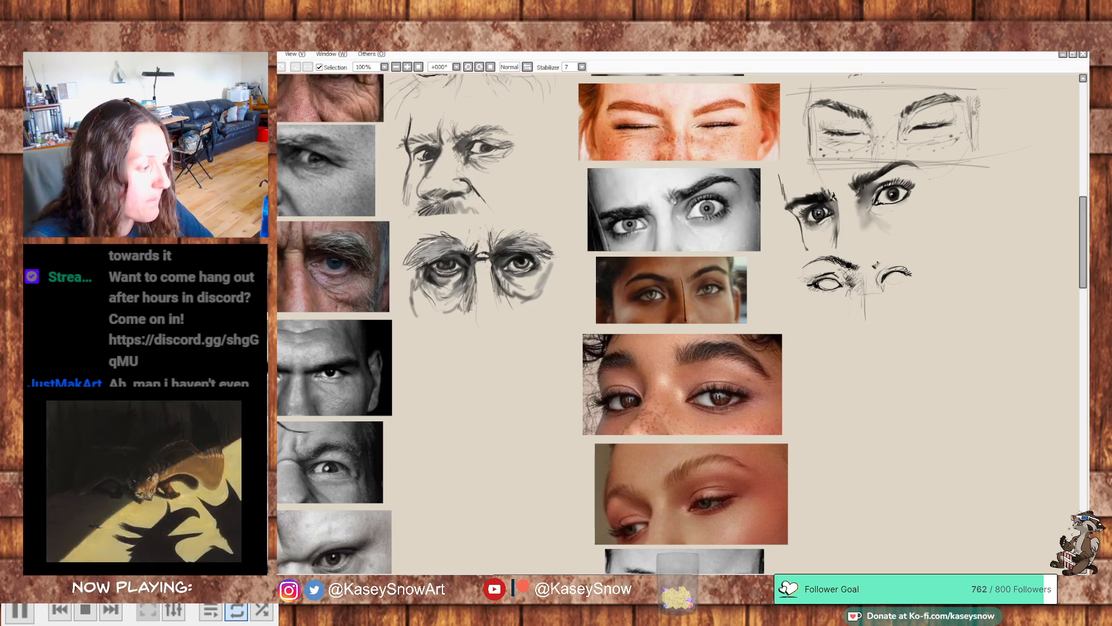
- Draw the second eyebrow as a thin arch of short hair strokes, undoing stray strokes, and close that eye's lower lid
{"action": "mouse_move", "coordinate": [924, 272]}
{"action": "left_mouse_down"}
{"action": "mouse_move", "coordinate": [874, 268]}
{"action": "mouse_move", "coordinate": [872, 289]}
{"action": "mouse_move", "coordinate": [924, 273]}
{"action": "mouse_move", "coordinate": [898, 281]}
{"action": "left_mouse_up"}
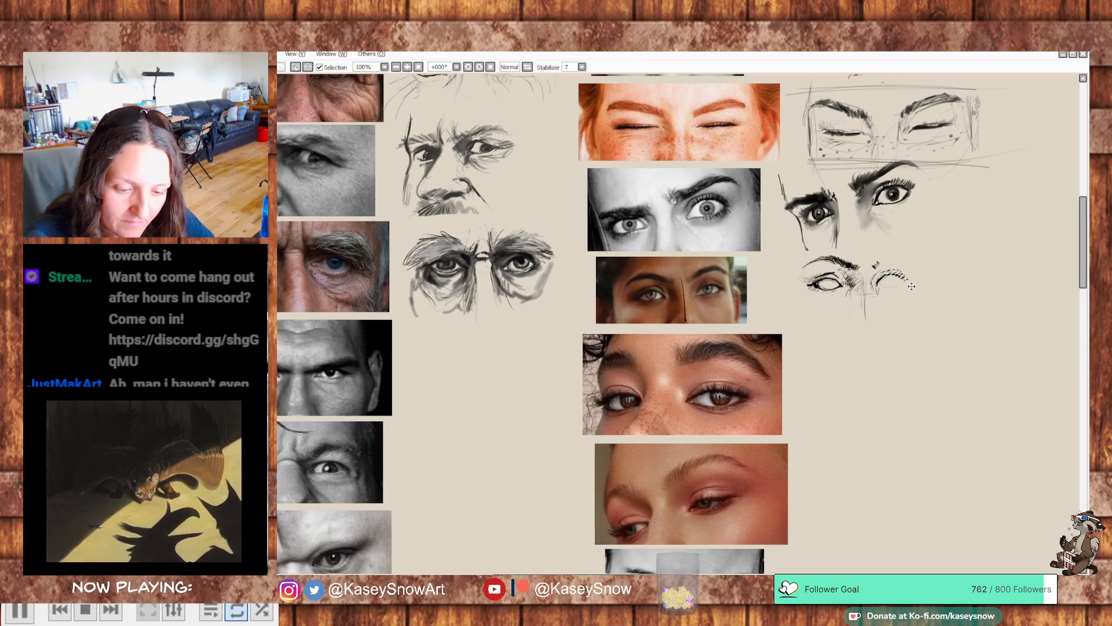
{"action": "key", "text": "ctrl+d"}
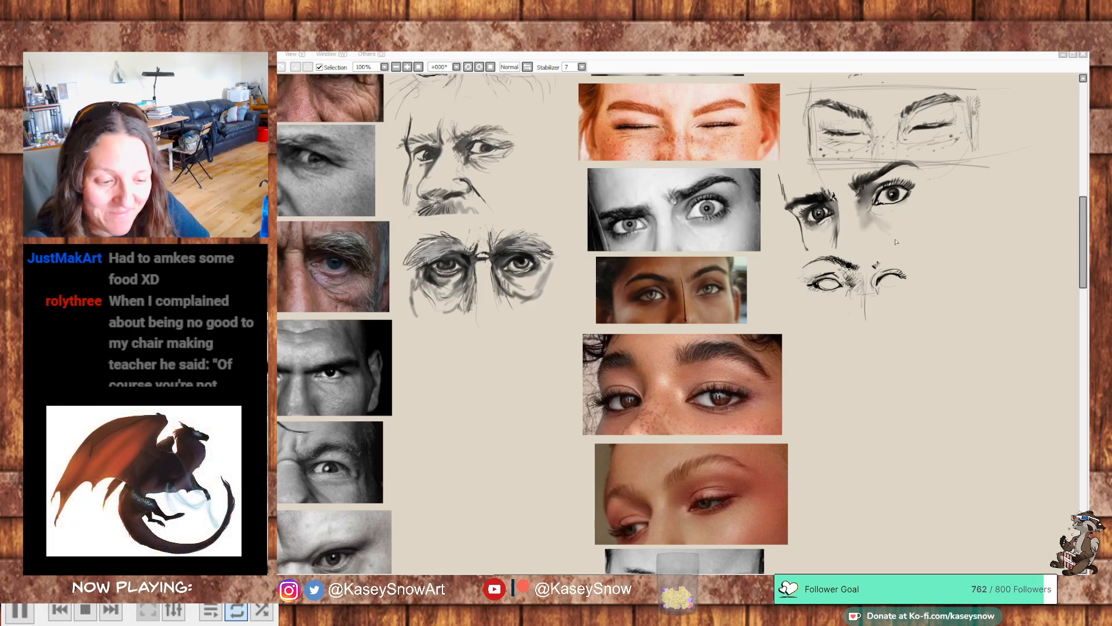
{"action": "left_click_drag", "start_coordinate": [875, 263], "coordinate": [888, 258]}
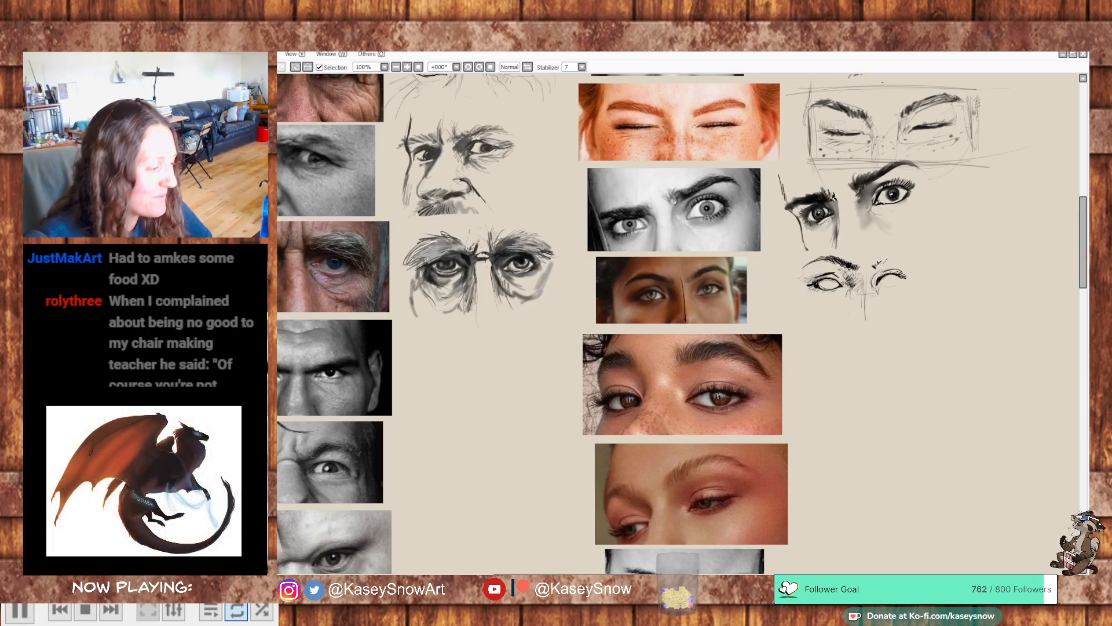
{"action": "key", "text": "ctrl+z"}
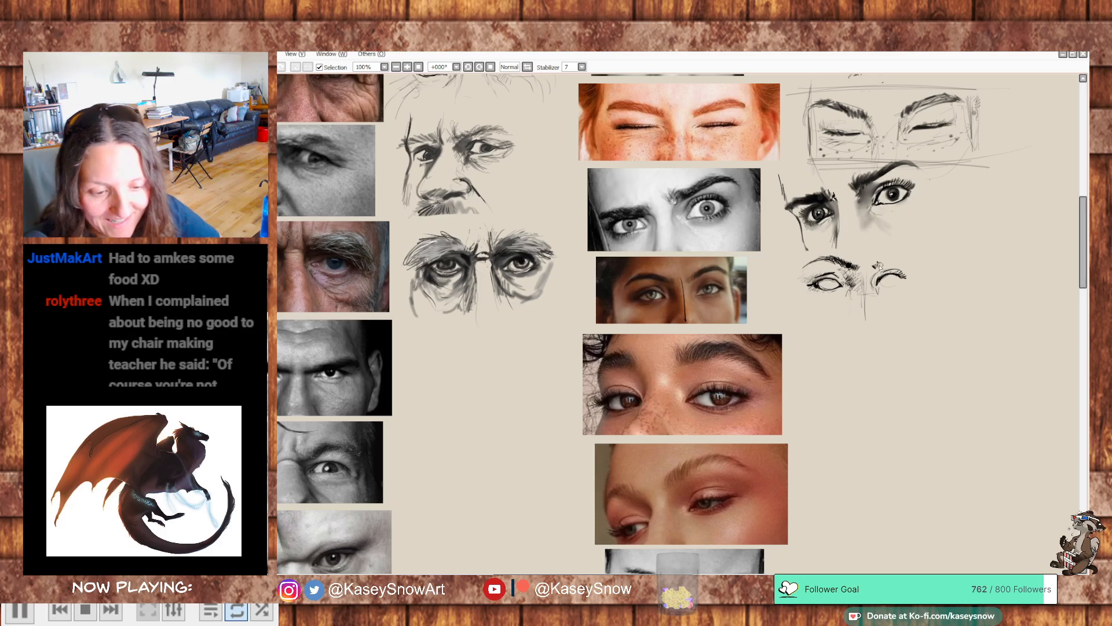
{"action": "left_click_drag", "start_coordinate": [882, 265], "coordinate": [910, 261]}
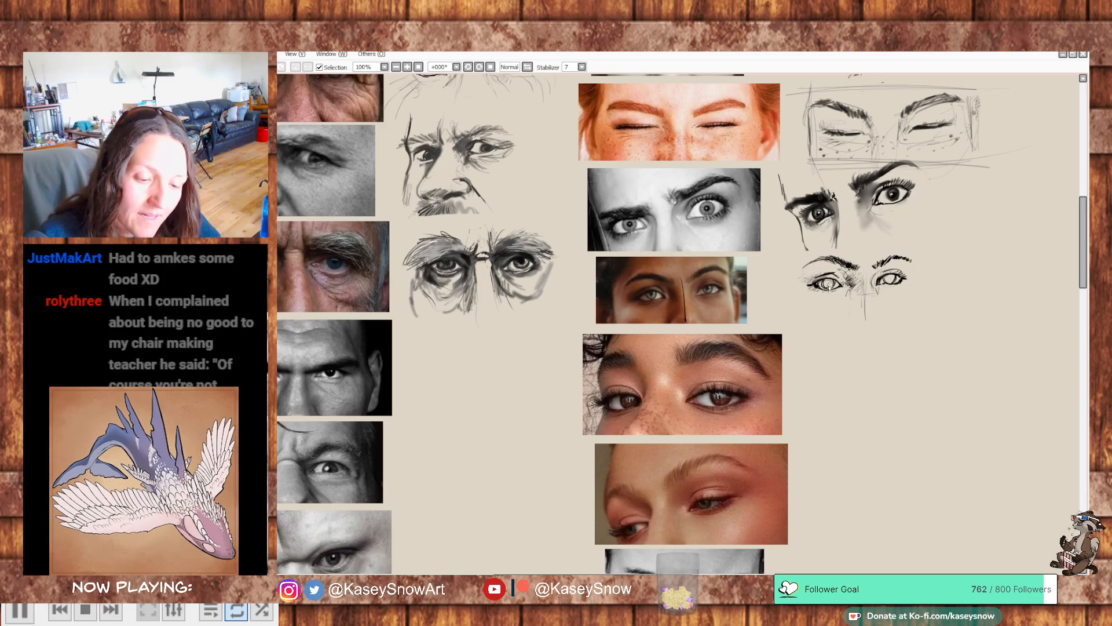
- Darken the irises and pupils of both eyes in the brown-eyed woman's study and refine the second eye's lower lid
{"action": "left_click_drag", "start_coordinate": [828, 281], "coordinate": [890, 280]}
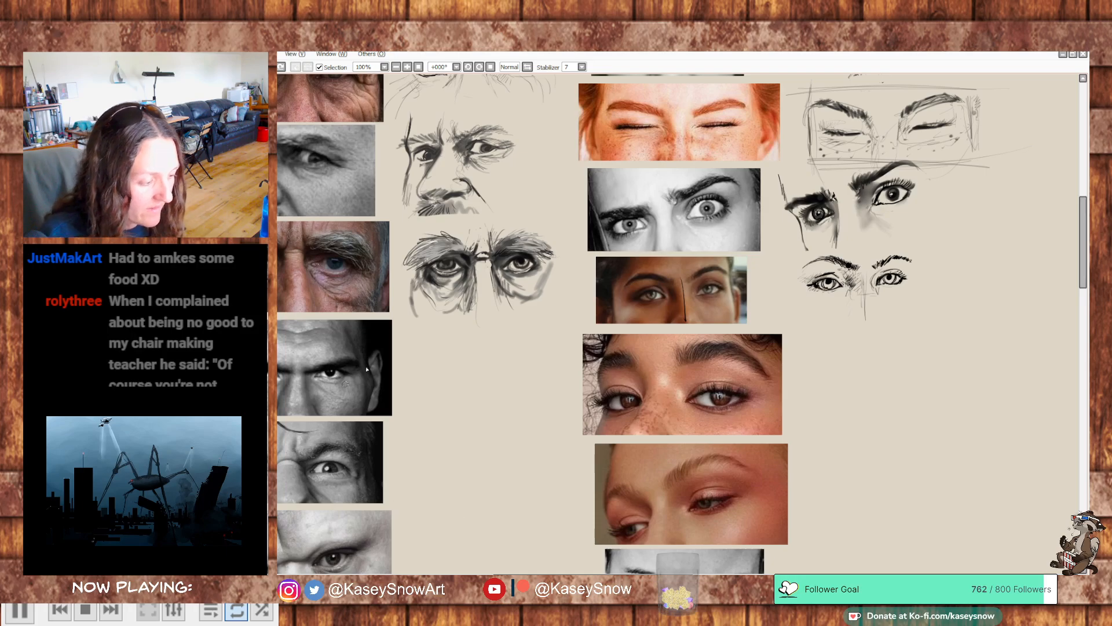
{"action": "left_click_drag", "start_coordinate": [384, 314], "coordinate": [539, 480]}
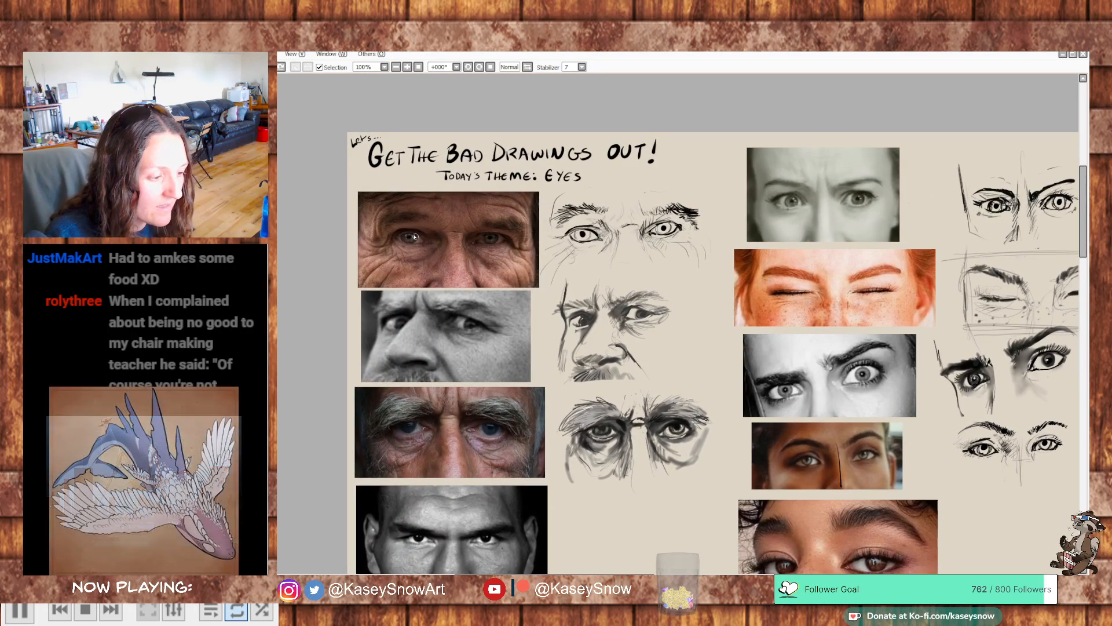
{"action": "left_click_drag", "start_coordinate": [797, 467], "coordinate": [536, 381]}
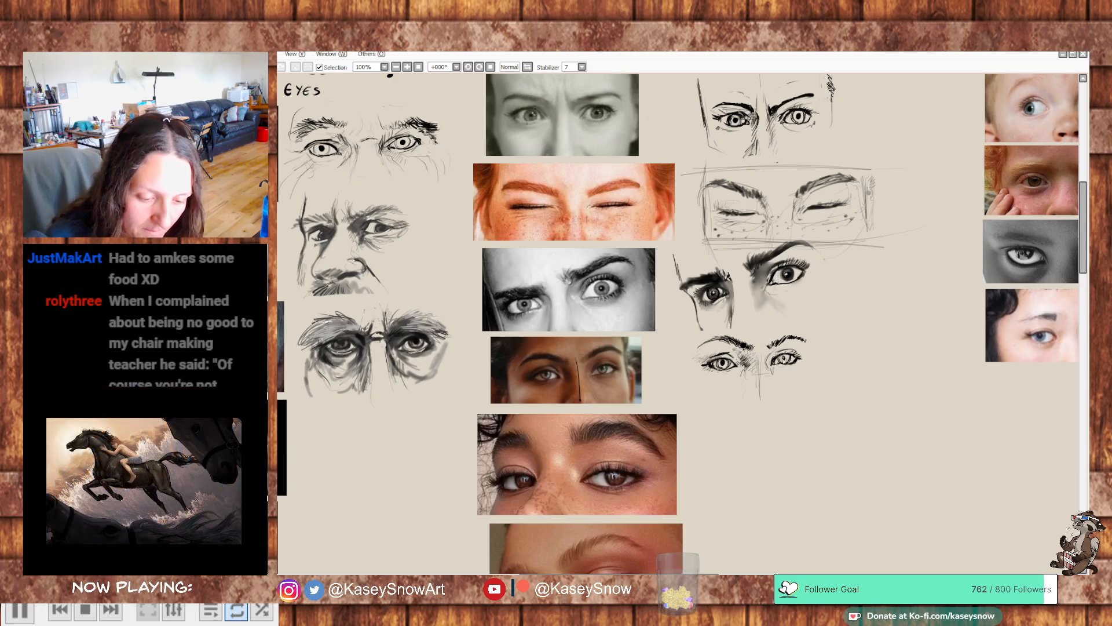
{"action": "key", "text": "ctrl+z"}
{"action": "left_click_drag", "start_coordinate": [785, 357], "coordinate": [783, 361]}
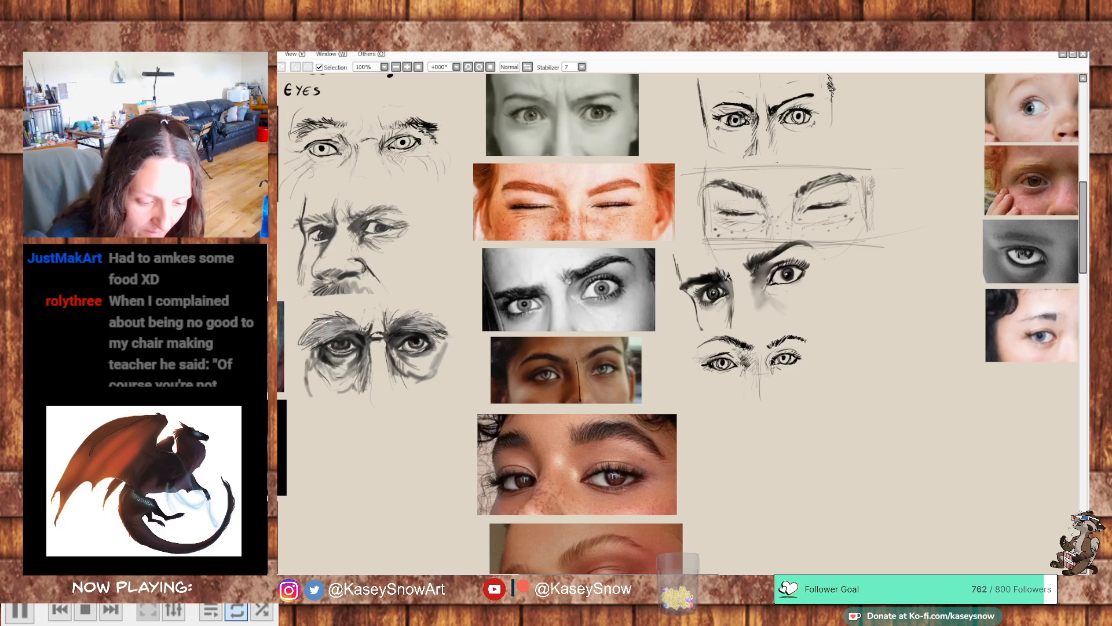
{"action": "left_click_drag", "start_coordinate": [776, 366], "coordinate": [797, 361]}
{"action": "key", "text": "ctrl+z"}
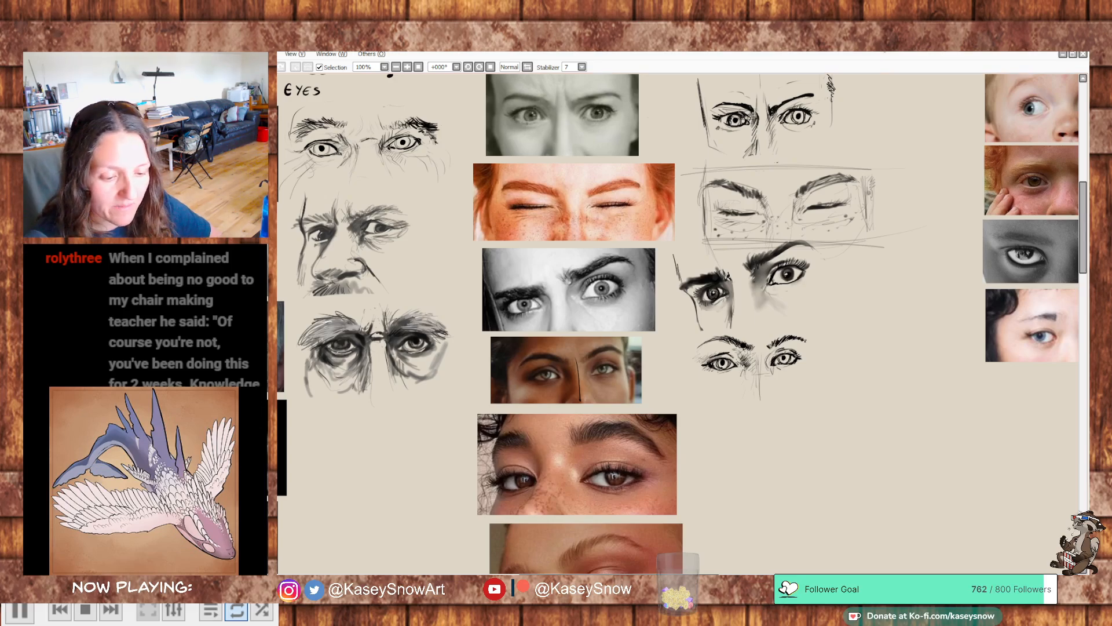
- Sketch the wide-eyed toddler's first eye beside its photo, with a round iris, open lids and a short arched brow
{"action": "mouse_move", "coordinate": [679, 168]}
{"action": "left_mouse_down"}
{"action": "mouse_move", "coordinate": [799, 272]}
{"action": "mouse_move", "coordinate": [393, 248]}
{"action": "left_mouse_up"}
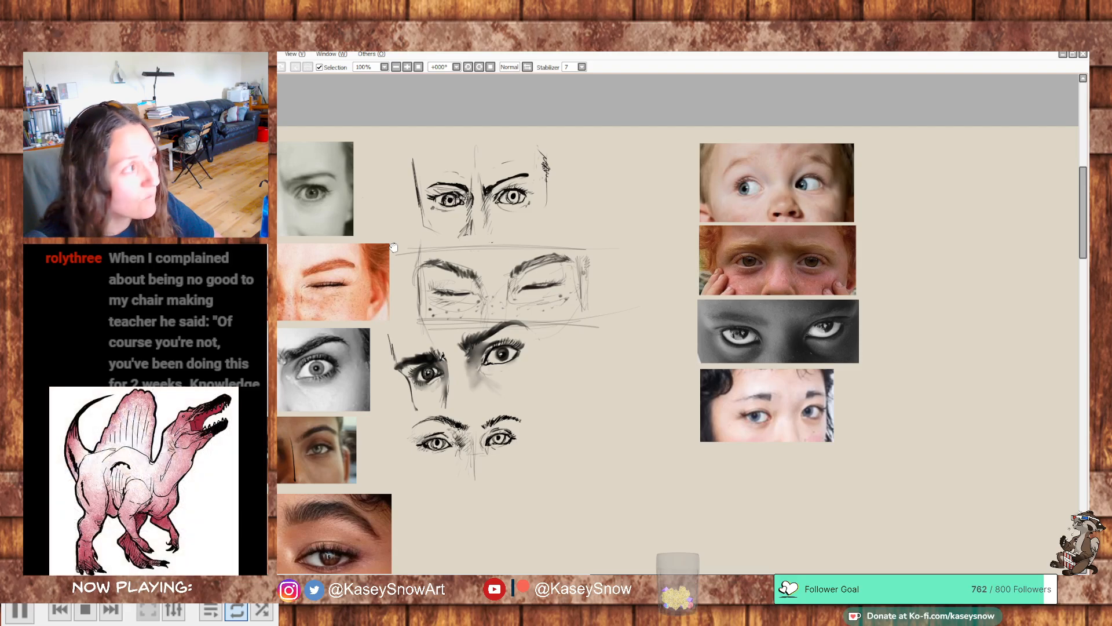
{"action": "left_click_drag", "start_coordinate": [393, 247], "coordinate": [651, 244]}
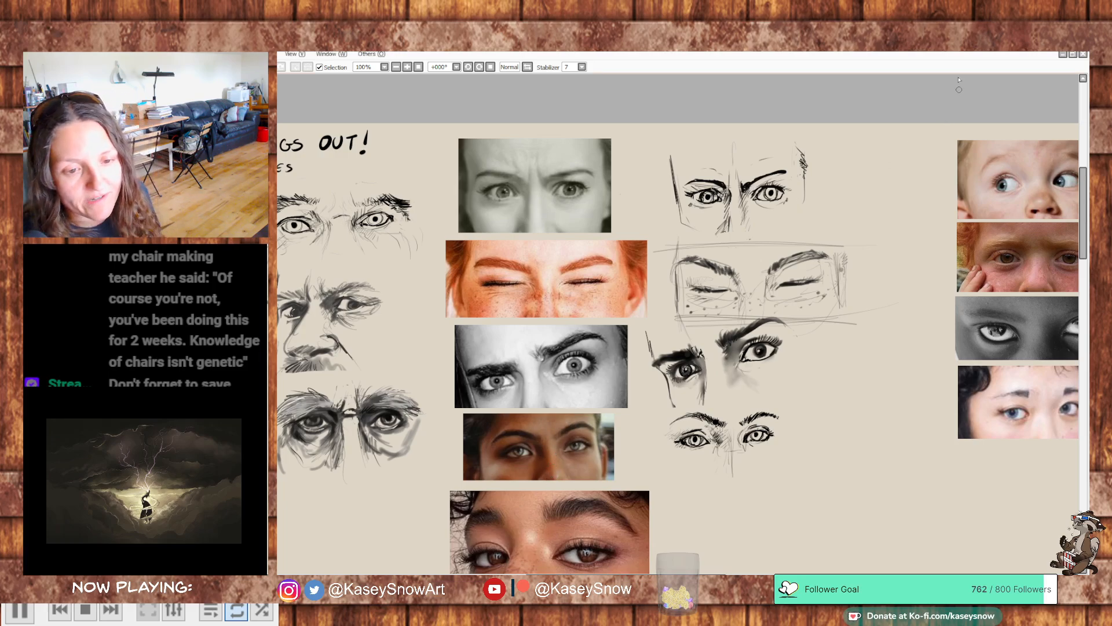
{"action": "left_click_drag", "start_coordinate": [907, 263], "coordinate": [646, 275]}
{"action": "mouse_move", "coordinate": [851, 292]}
{"action": "left_mouse_down"}
{"action": "mouse_move", "coordinate": [983, 270]}
{"action": "mouse_move", "coordinate": [825, 304]}
{"action": "mouse_move", "coordinate": [836, 285]}
{"action": "mouse_move", "coordinate": [862, 286]}
{"action": "mouse_move", "coordinate": [834, 279]}
{"action": "mouse_move", "coordinate": [866, 280]}
{"action": "mouse_move", "coordinate": [851, 271]}
{"action": "left_mouse_up"}
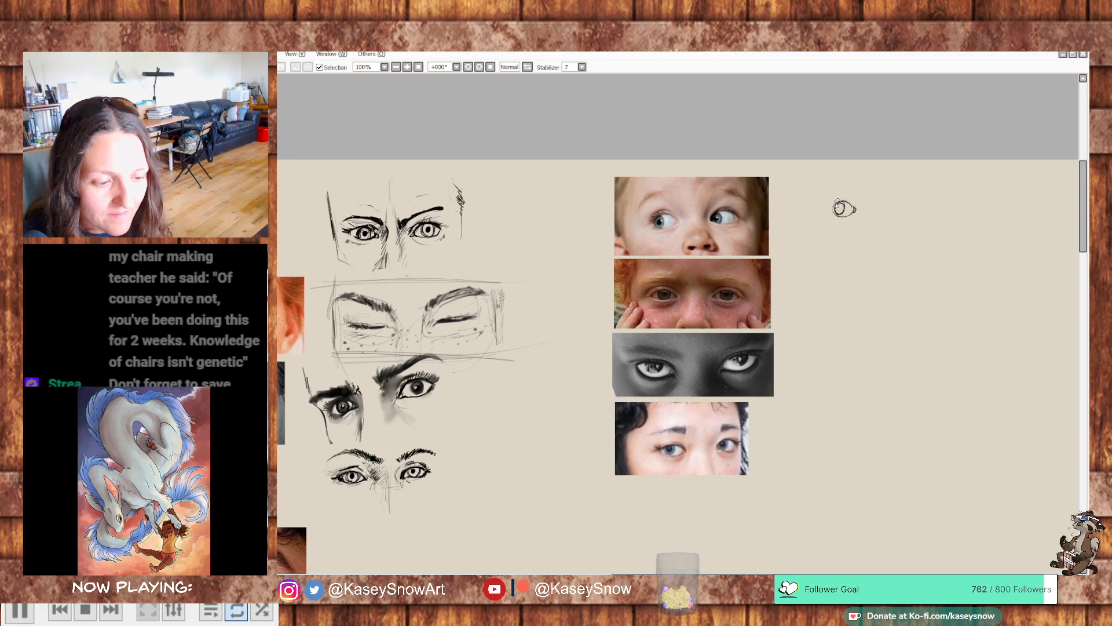
{"action": "left_click_drag", "start_coordinate": [836, 200], "coordinate": [835, 215]}
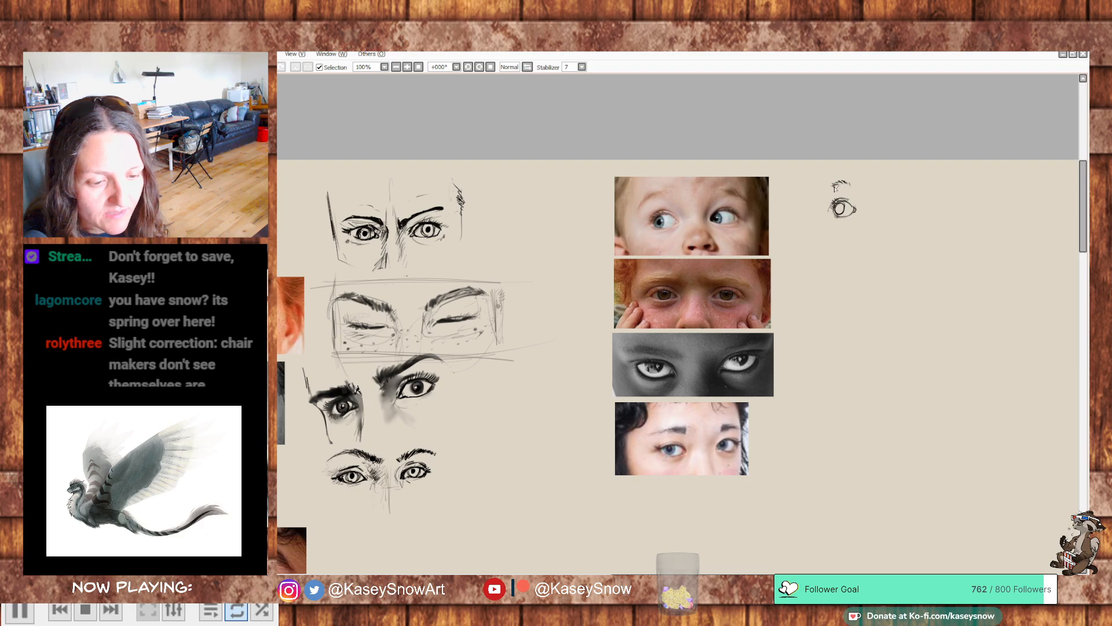
{"action": "key", "text": "ctrl+z"}
{"action": "left_click_drag", "start_coordinate": [844, 181], "coordinate": [834, 186]}
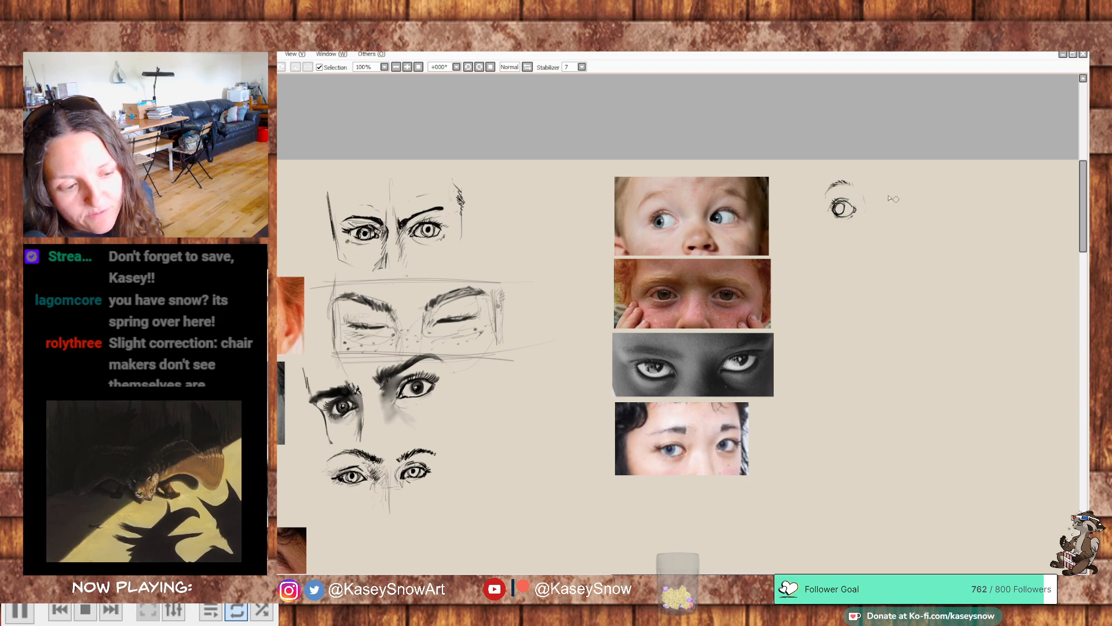
- Draw the toddler's second eye with a light arched brow, rounded lids, iris, upper crease and faint inner-corner shading
{"action": "mouse_move", "coordinate": [902, 203]}
{"action": "left_mouse_down"}
{"action": "mouse_move", "coordinate": [905, 182]}
{"action": "mouse_move", "coordinate": [927, 186]}
{"action": "left_mouse_up"}
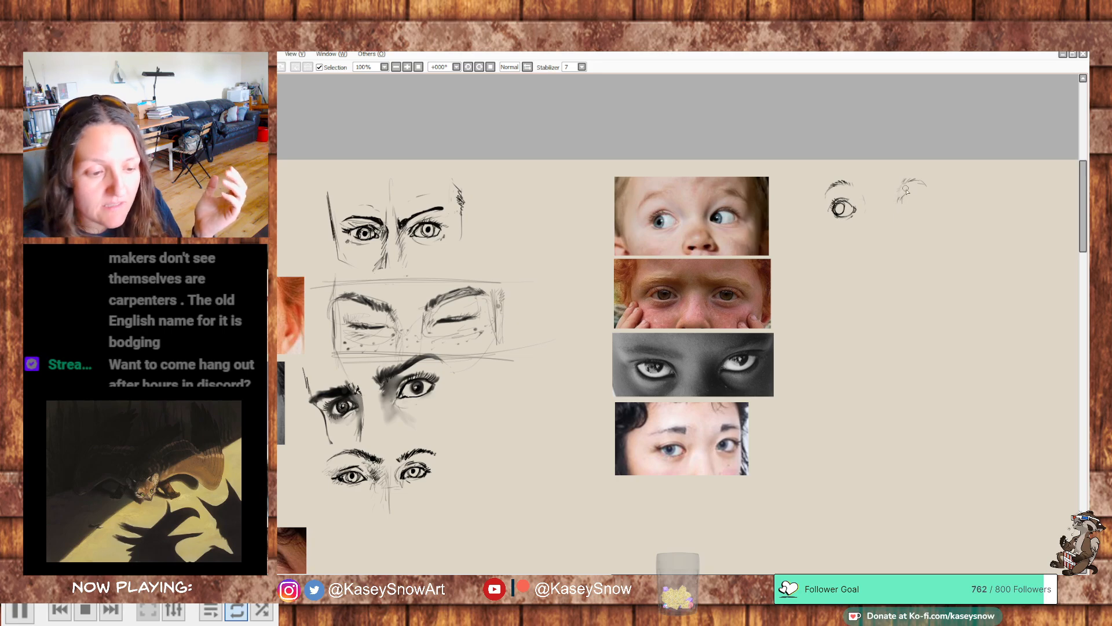
{"action": "left_click_drag", "start_coordinate": [899, 203], "coordinate": [904, 195]}
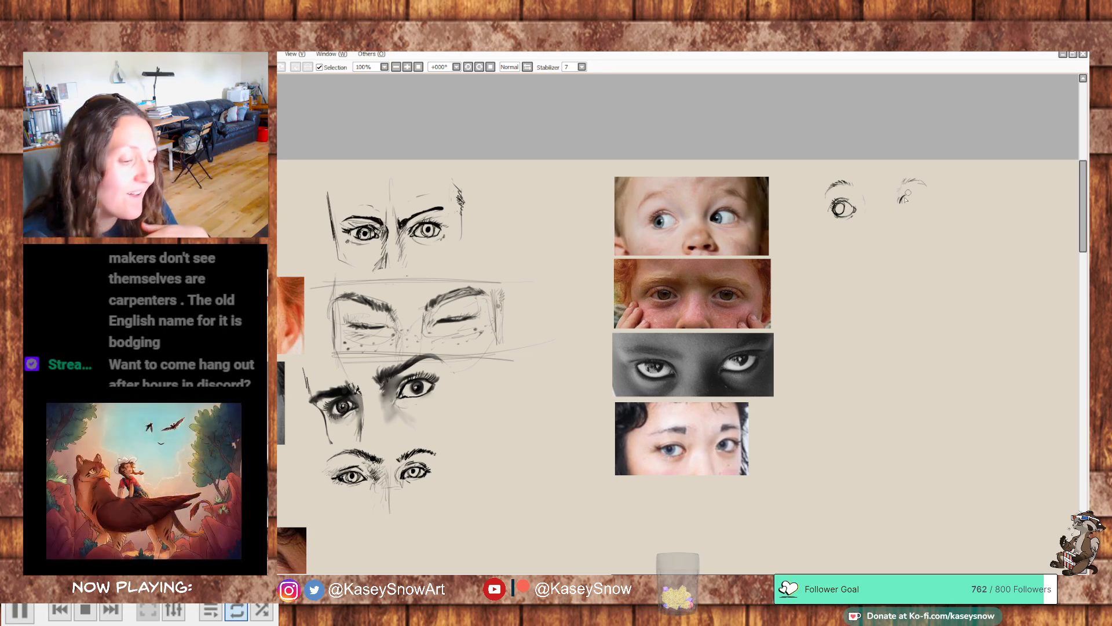
{"action": "left_click_drag", "start_coordinate": [912, 194], "coordinate": [921, 199]}
{"action": "key", "text": "ctrl+z"}
{"action": "left_click_drag", "start_coordinate": [899, 202], "coordinate": [918, 197]}
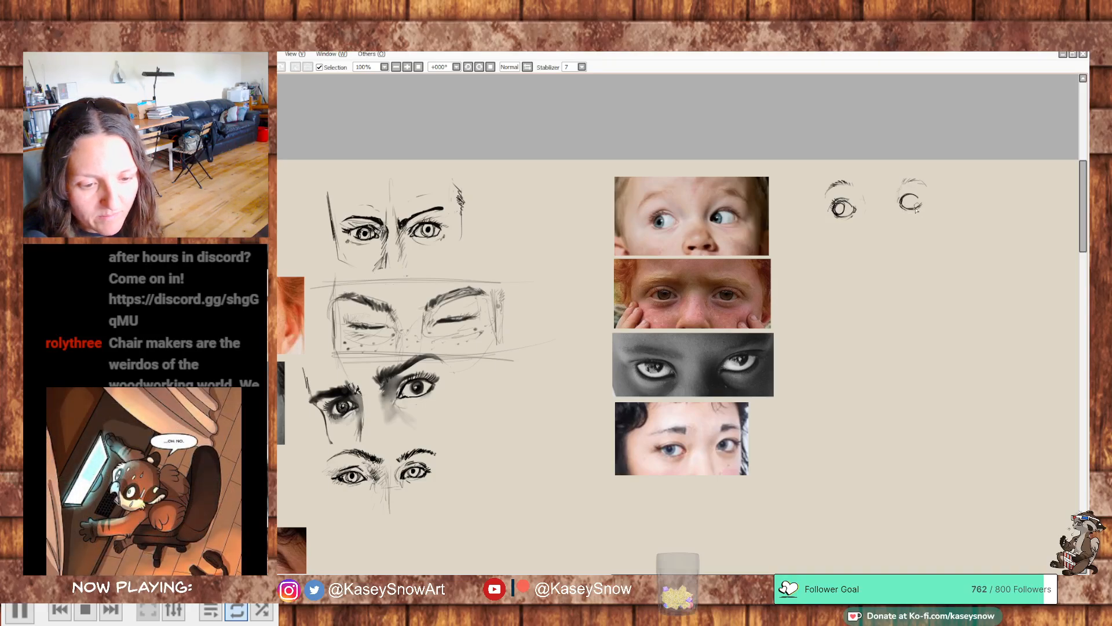
{"action": "left_click_drag", "start_coordinate": [918, 204], "coordinate": [919, 197]}
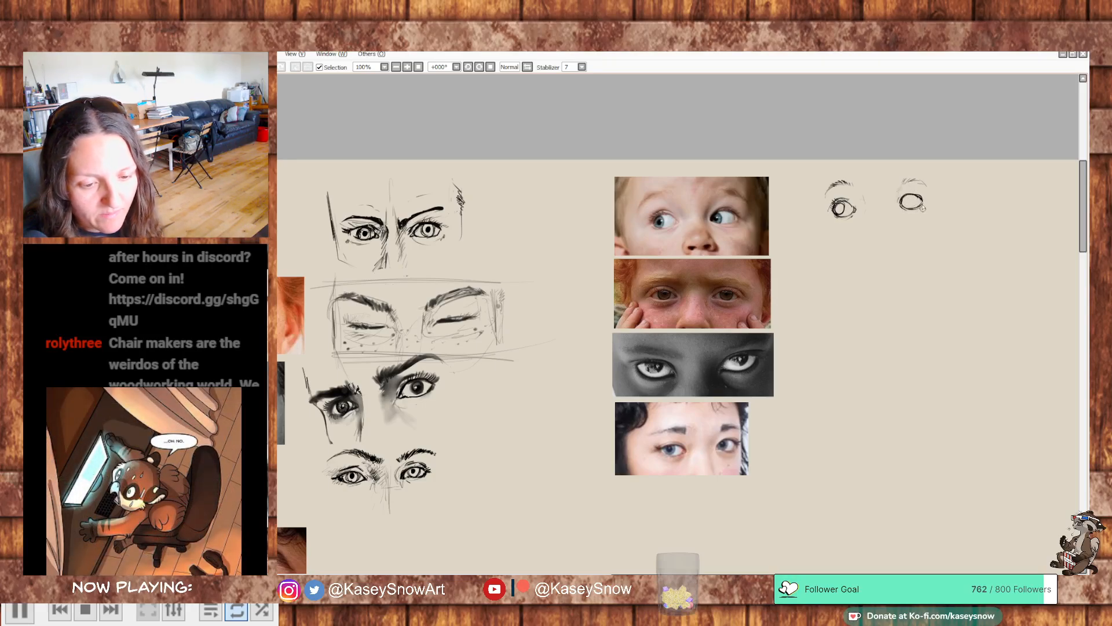
{"action": "mouse_move", "coordinate": [911, 196]}
{"action": "left_mouse_down"}
{"action": "mouse_move", "coordinate": [921, 197]}
{"action": "mouse_move", "coordinate": [915, 208]}
{"action": "left_mouse_up"}
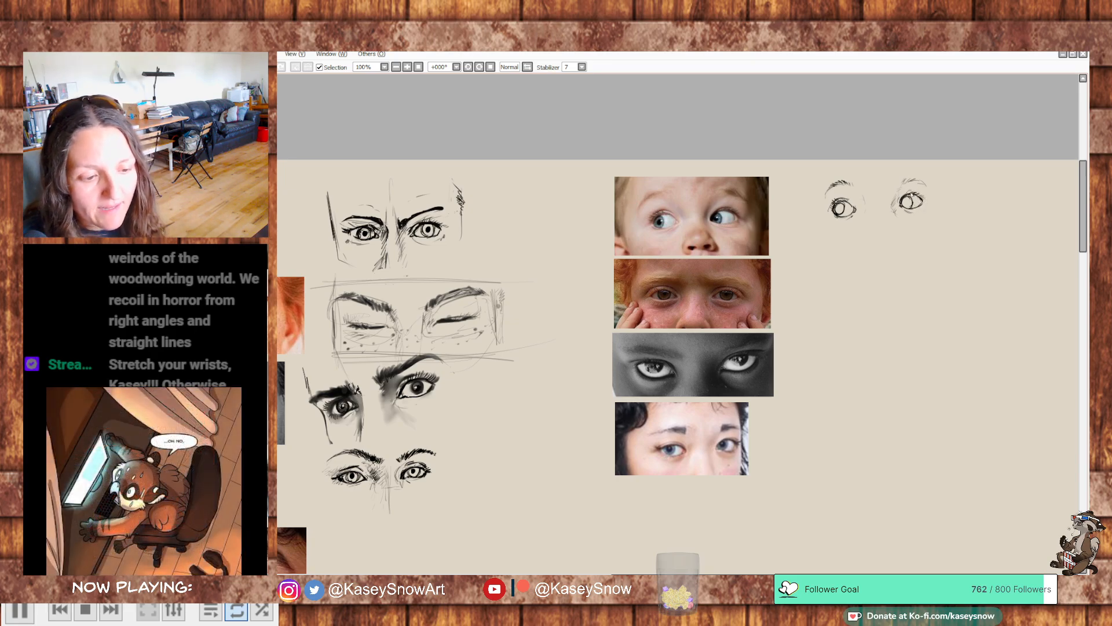
{"action": "left_click_drag", "start_coordinate": [908, 193], "coordinate": [921, 189]}
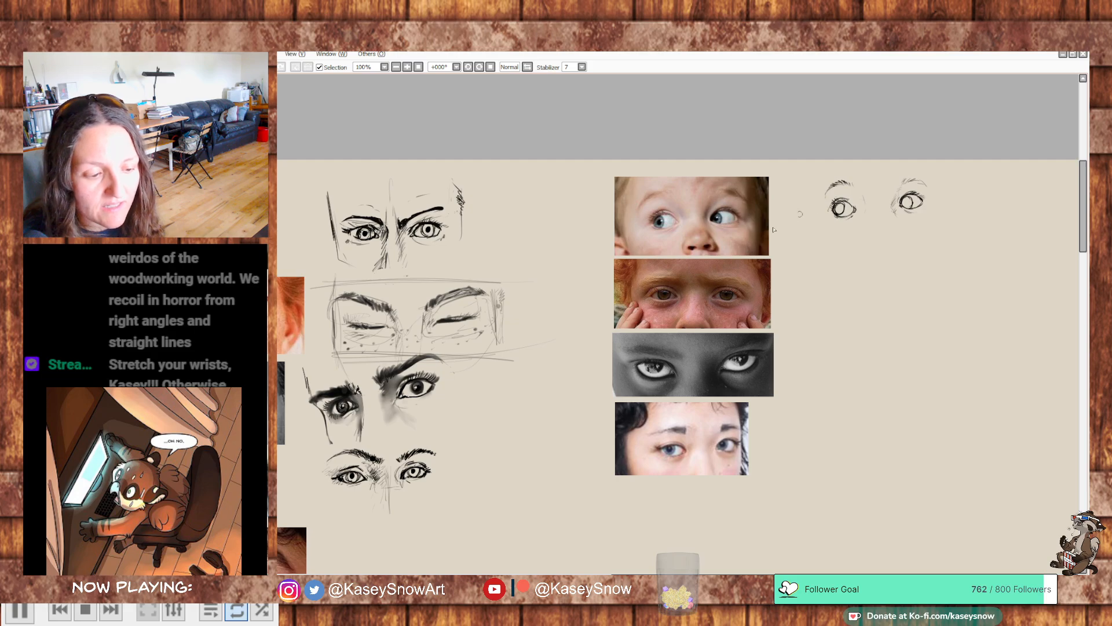
{"action": "left_click_drag", "start_coordinate": [730, 290], "coordinate": [751, 286]}
{"action": "left_click_drag", "start_coordinate": [670, 292], "coordinate": [648, 284]}
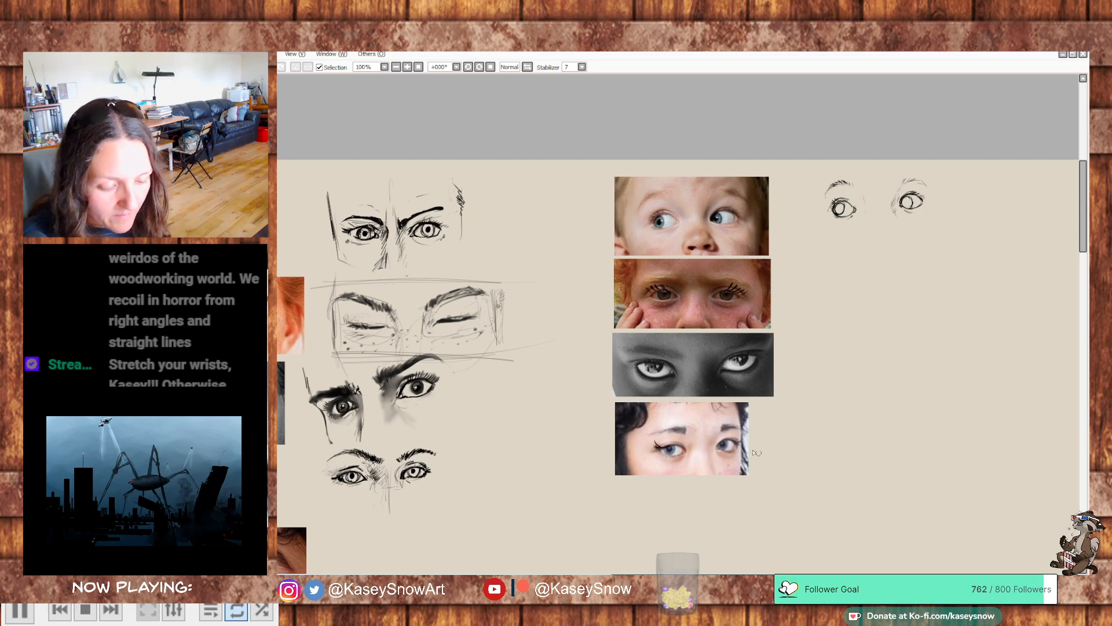
{"action": "key", "text": "ctrl+z"}
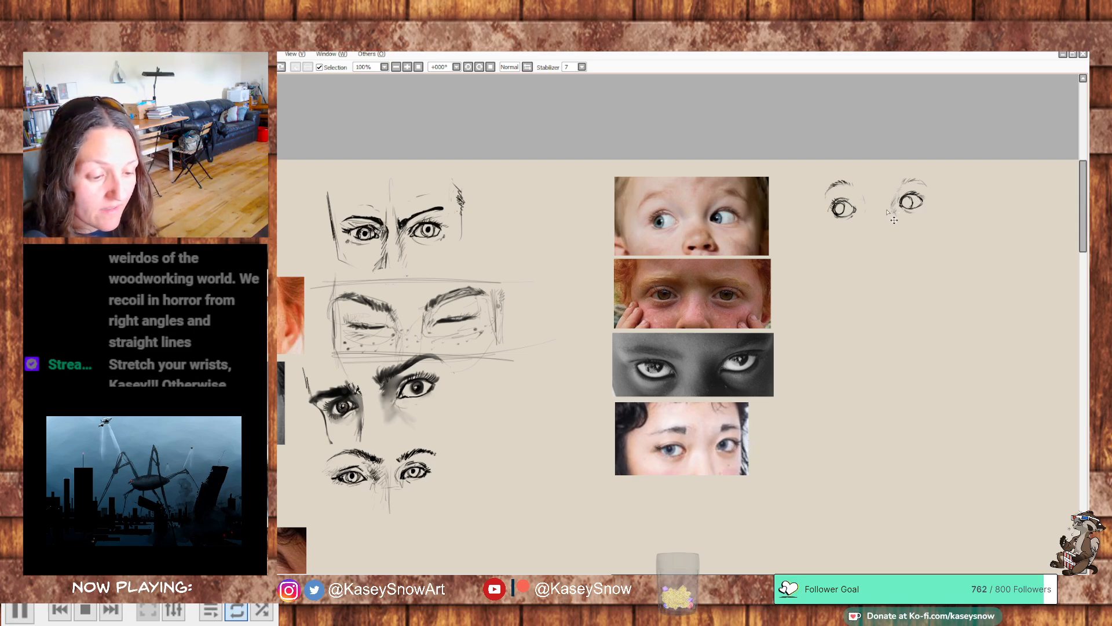
{"action": "mouse_move", "coordinate": [854, 279]}
{"action": "left_mouse_down"}
{"action": "mouse_move", "coordinate": [884, 299]}
{"action": "mouse_move", "coordinate": [859, 283]}
{"action": "mouse_move", "coordinate": [881, 292]}
{"action": "mouse_move", "coordinate": [864, 302]}
{"action": "mouse_move", "coordinate": [879, 291]}
{"action": "left_mouse_up"}
{"action": "key", "text": "ctrl+z"}
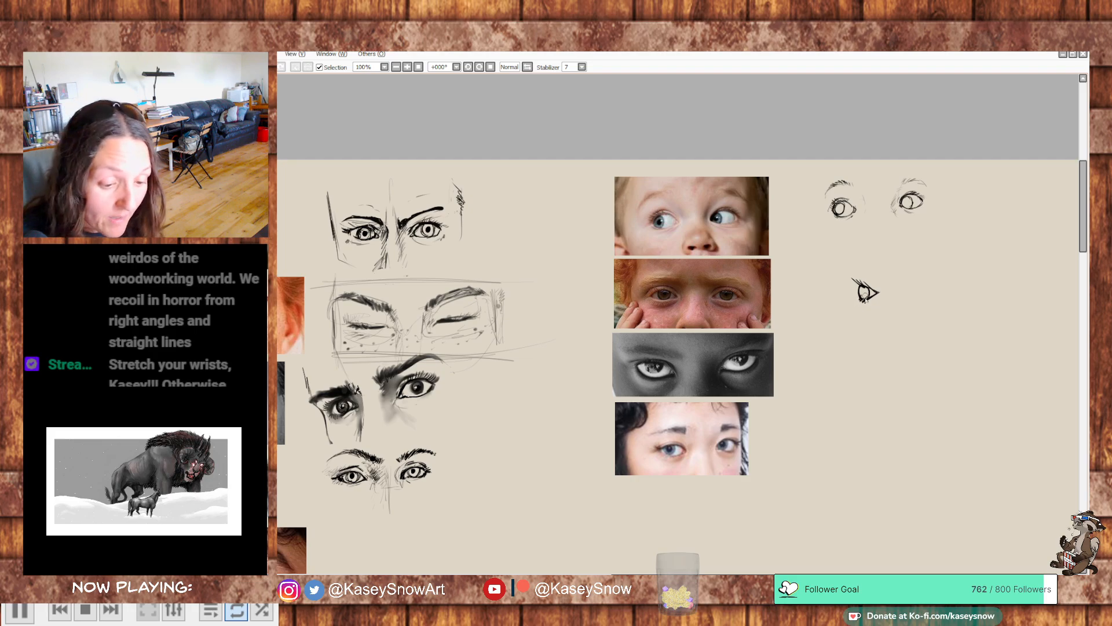
{"action": "mouse_move", "coordinate": [860, 282]}
{"action": "left_mouse_down"}
{"action": "mouse_move", "coordinate": [877, 292]}
{"action": "mouse_move", "coordinate": [864, 266]}
{"action": "left_mouse_up"}
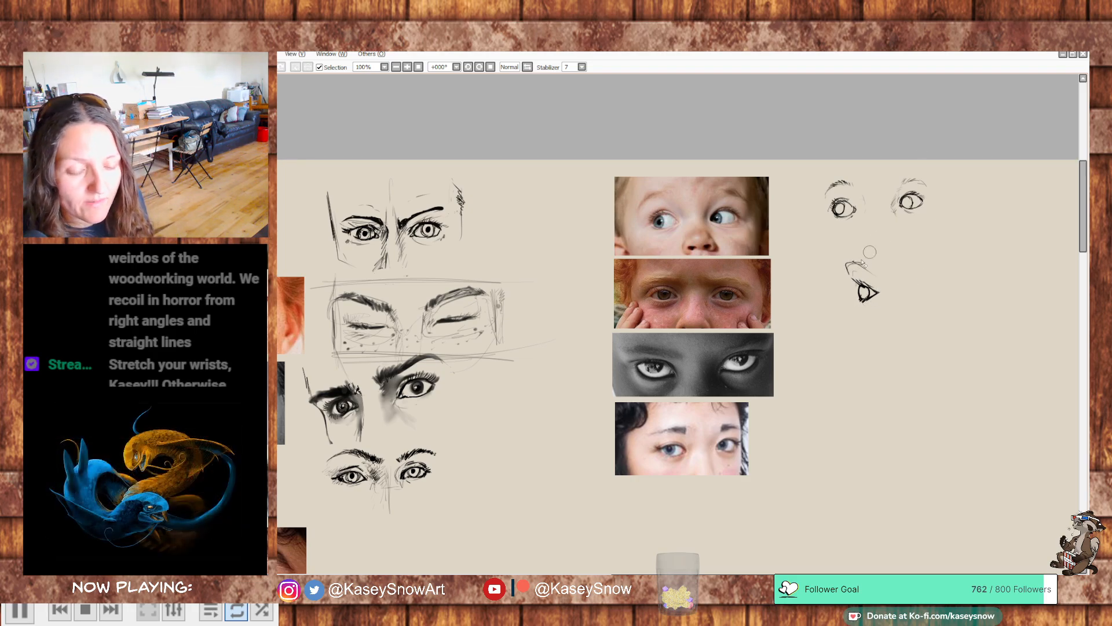
{"action": "key", "text": "ctrl+z"}
{"action": "key", "text": "ctrl+z"}
{"action": "key", "text": "ctrl+z"}
{"action": "key", "text": "ctrl+z"}
{"action": "key", "text": "ctrl+z"}
{"action": "key", "text": "ctrl+z"}
{"action": "key", "text": "ctrl+z"}
{"action": "key", "text": "ctrl+z"}
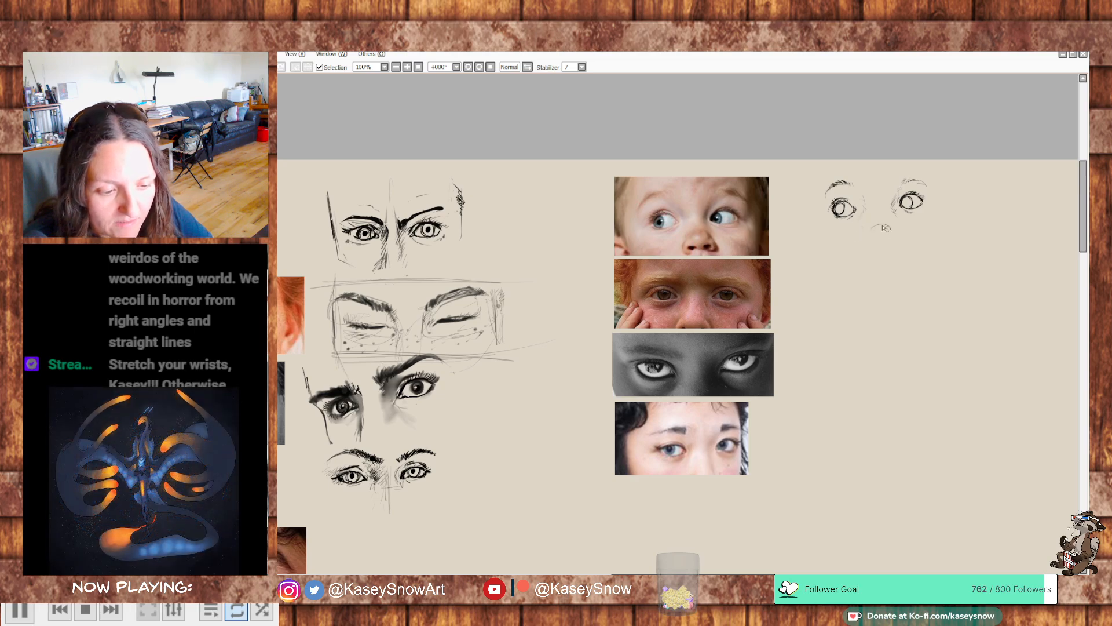
- Sketch the toddler's small upturned nose below the eyes, with a rounded tip, both nostrils and the nostril wings
{"action": "mouse_move", "coordinate": [872, 231]}
{"action": "left_mouse_down"}
{"action": "mouse_move", "coordinate": [894, 240]}
{"action": "mouse_move", "coordinate": [883, 242]}
{"action": "left_mouse_up"}
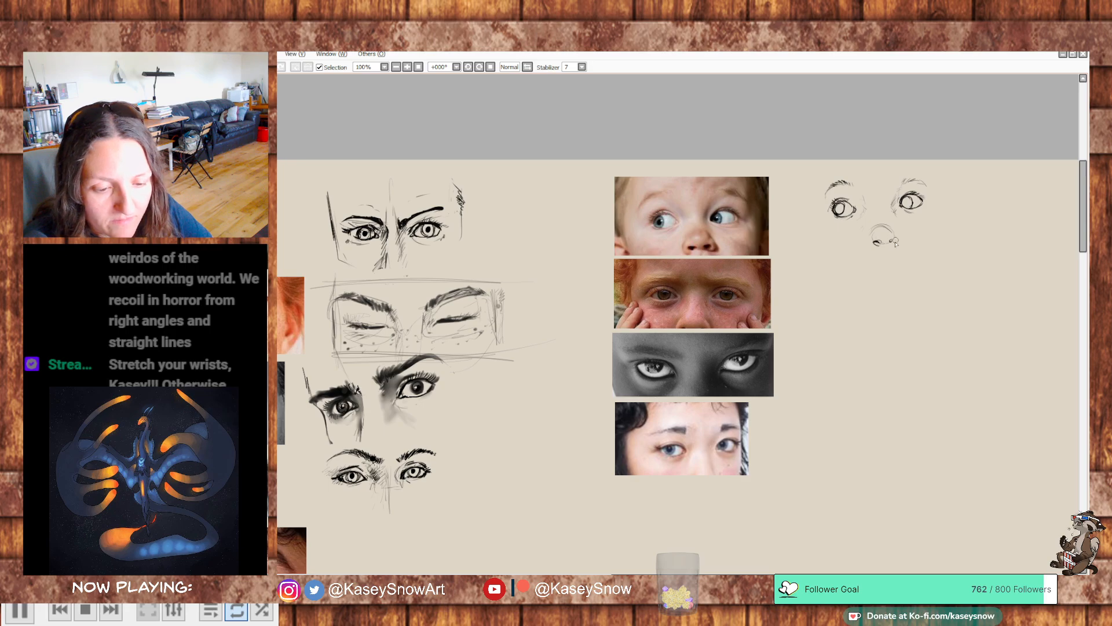
{"action": "left_click_drag", "start_coordinate": [895, 245], "coordinate": [902, 238]}
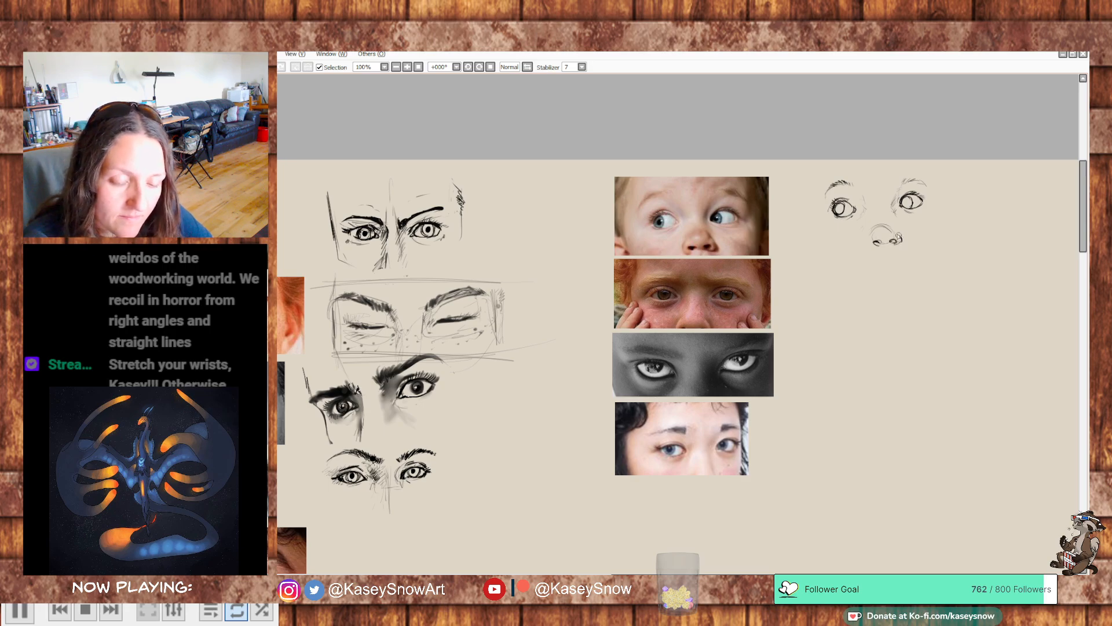
{"action": "key", "text": "ctrl+z"}
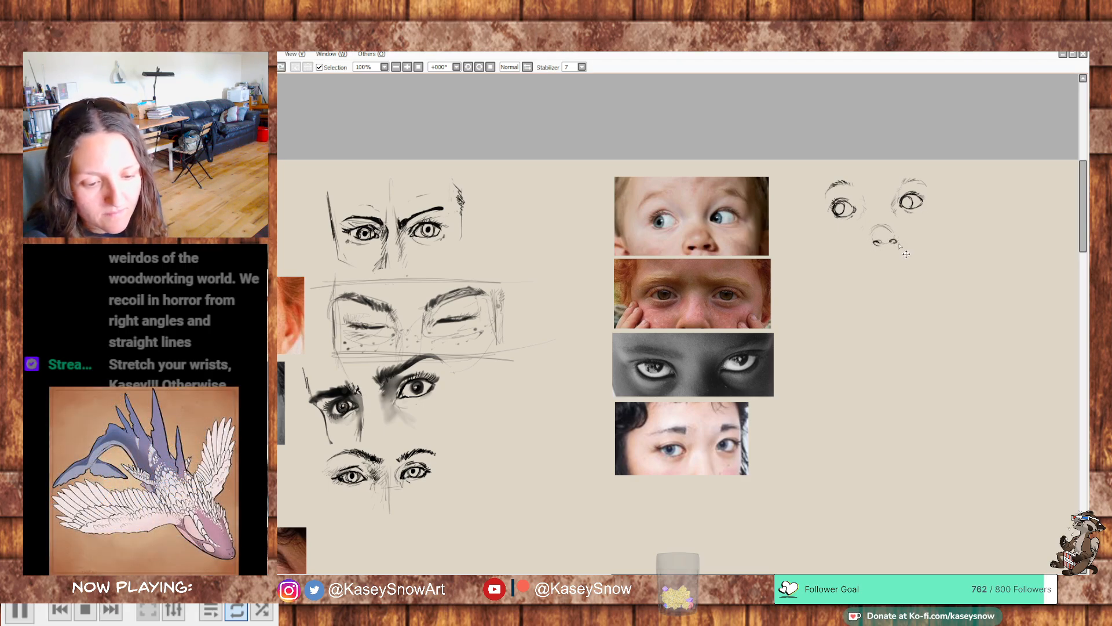
{"action": "left_click_drag", "start_coordinate": [900, 238], "coordinate": [896, 244]}
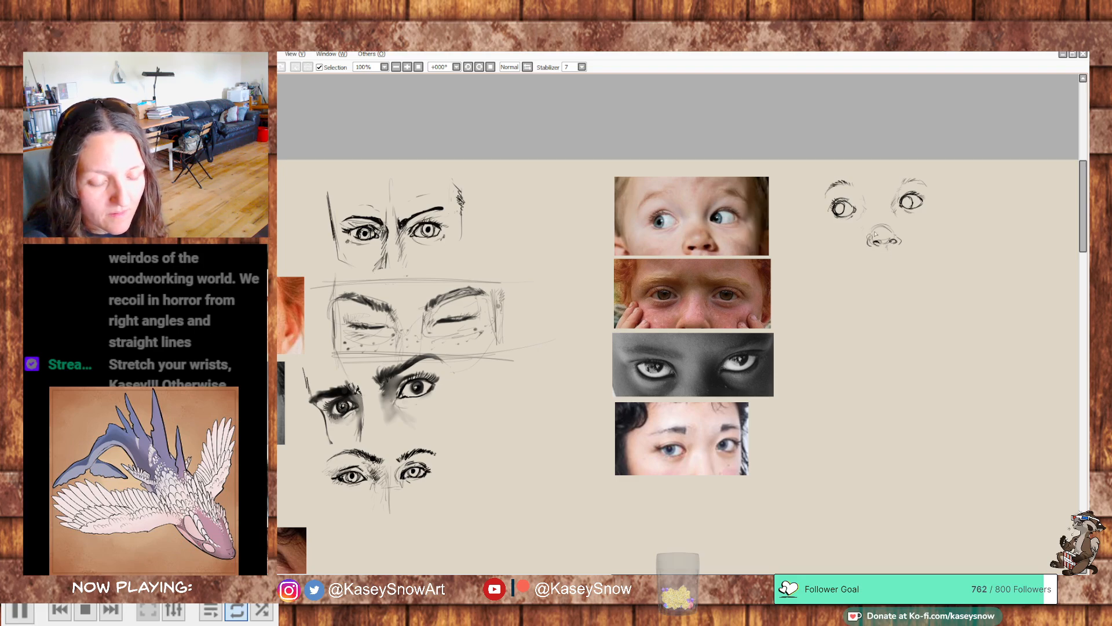
{"action": "left_click_drag", "start_coordinate": [876, 227], "coordinate": [891, 226]}
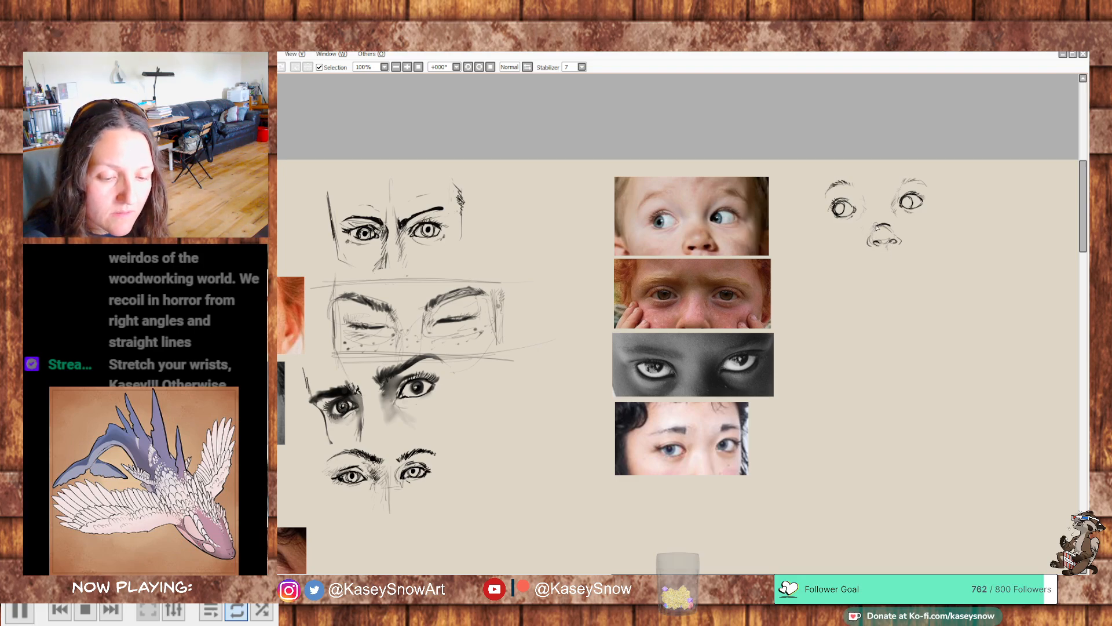
- Mark the toddler's face contours with light lines along both cheeks, outside the eyes
{"action": "left_click_drag", "start_coordinate": [905, 401], "coordinate": [941, 380]}
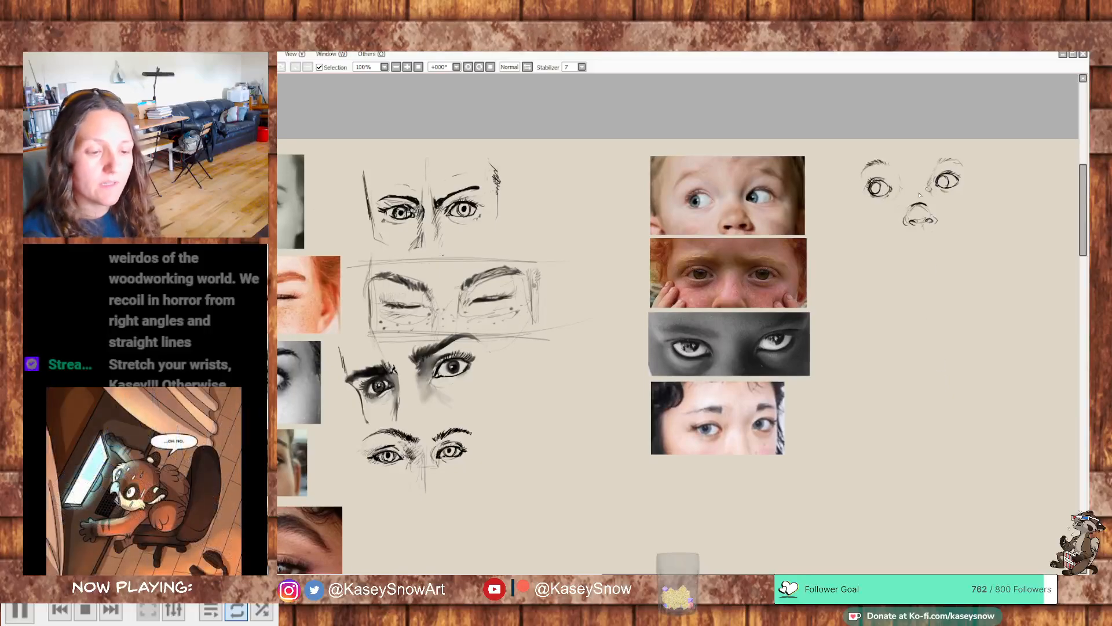
{"action": "left_click_drag", "start_coordinate": [848, 200], "coordinate": [855, 217]}
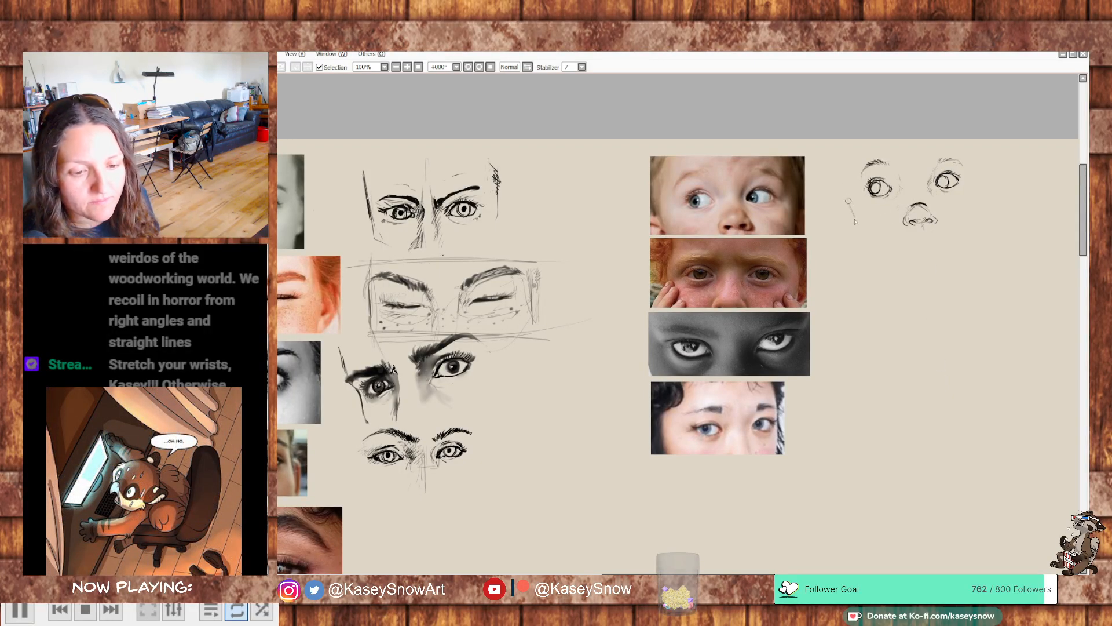
{"action": "left_click_drag", "start_coordinate": [988, 197], "coordinate": [984, 212]}
{"action": "left_click_drag", "start_coordinate": [981, 184], "coordinate": [976, 214]}
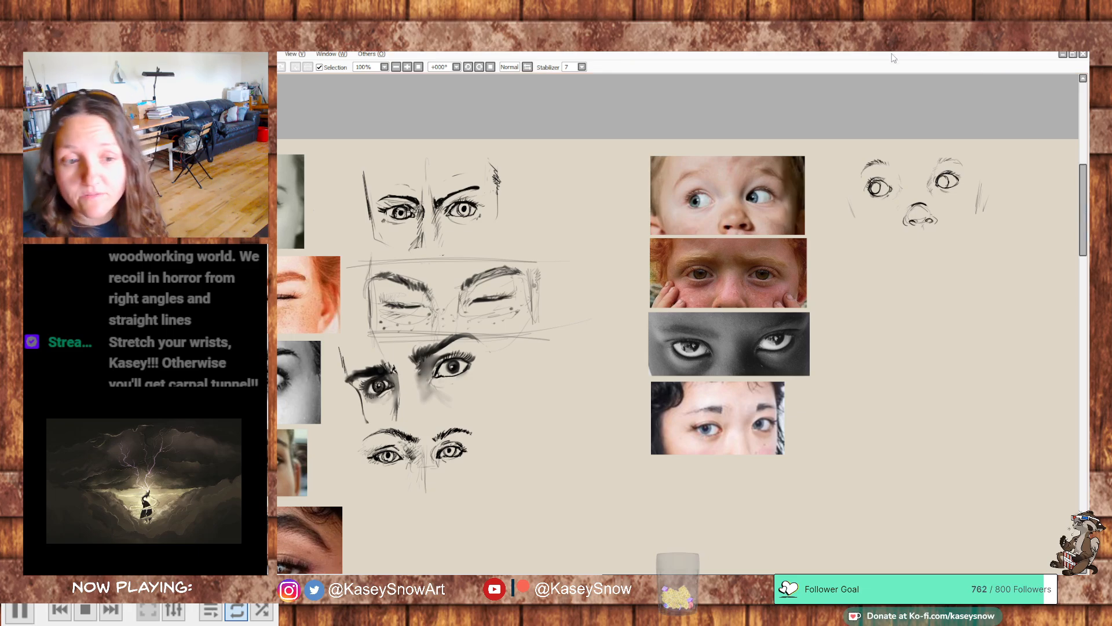
{"action": "mouse_move", "coordinate": [527, 325]}
{"action": "left_mouse_down"}
{"action": "mouse_move", "coordinate": [730, 317]}
{"action": "mouse_move", "coordinate": [857, 279]}
{"action": "left_mouse_up"}
{"action": "left_click_drag", "start_coordinate": [713, 297], "coordinate": [902, 306]}
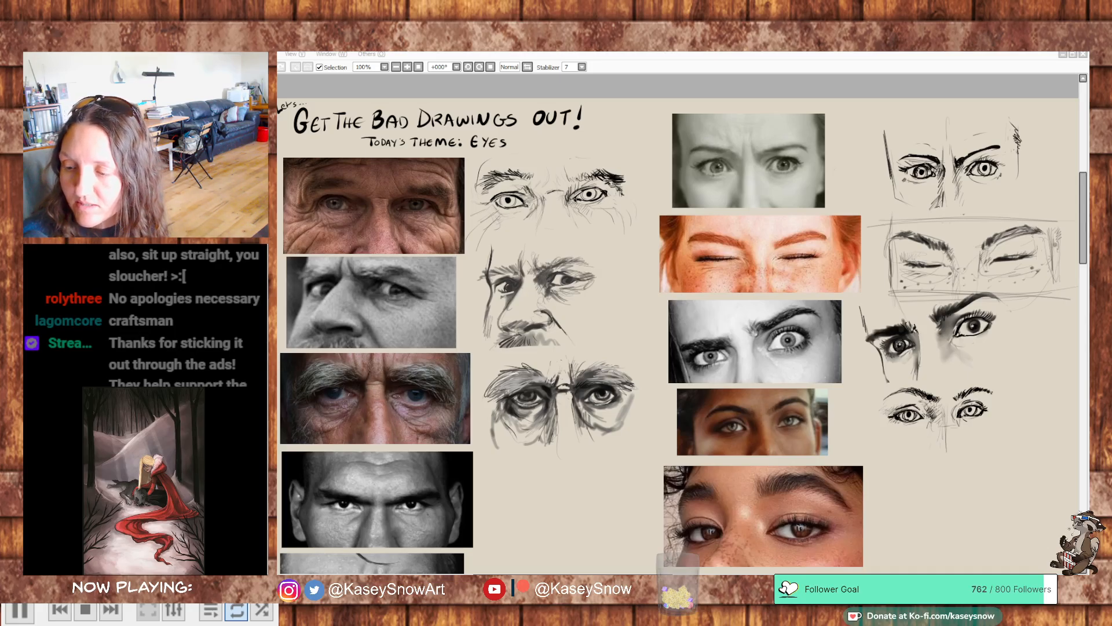
- Switch to Discord's warmup-art channel in a maximized browser window and view the posted ink rhino sketch enlarged
{"action": "left_click_drag", "start_coordinate": [1111, 139], "coordinate": [642, 90]}
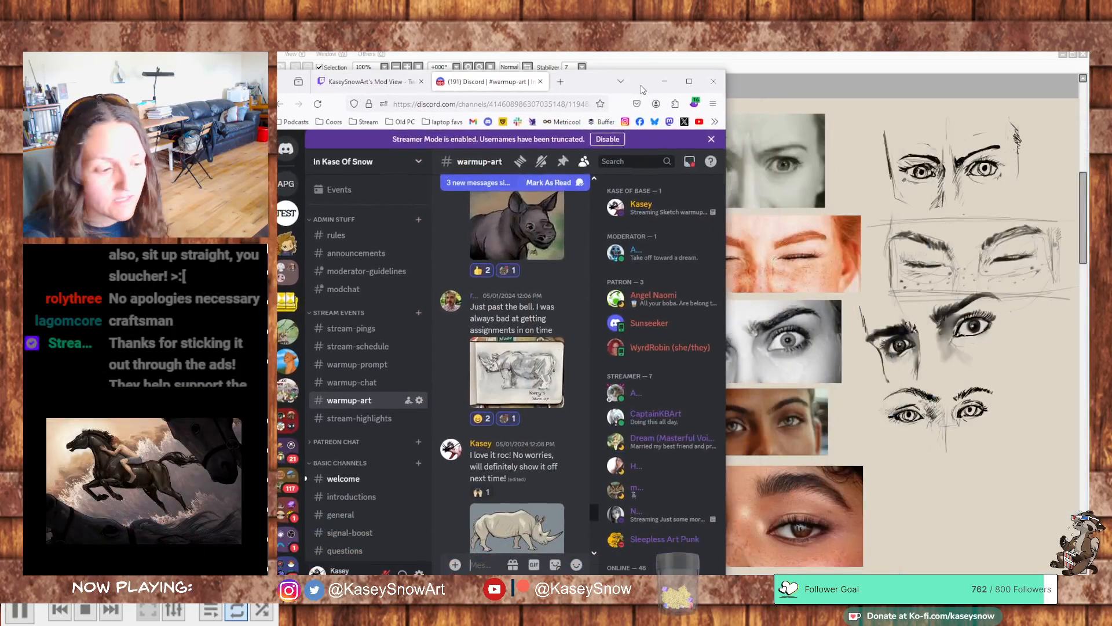
{"action": "left_click", "coordinate": [689, 82]}
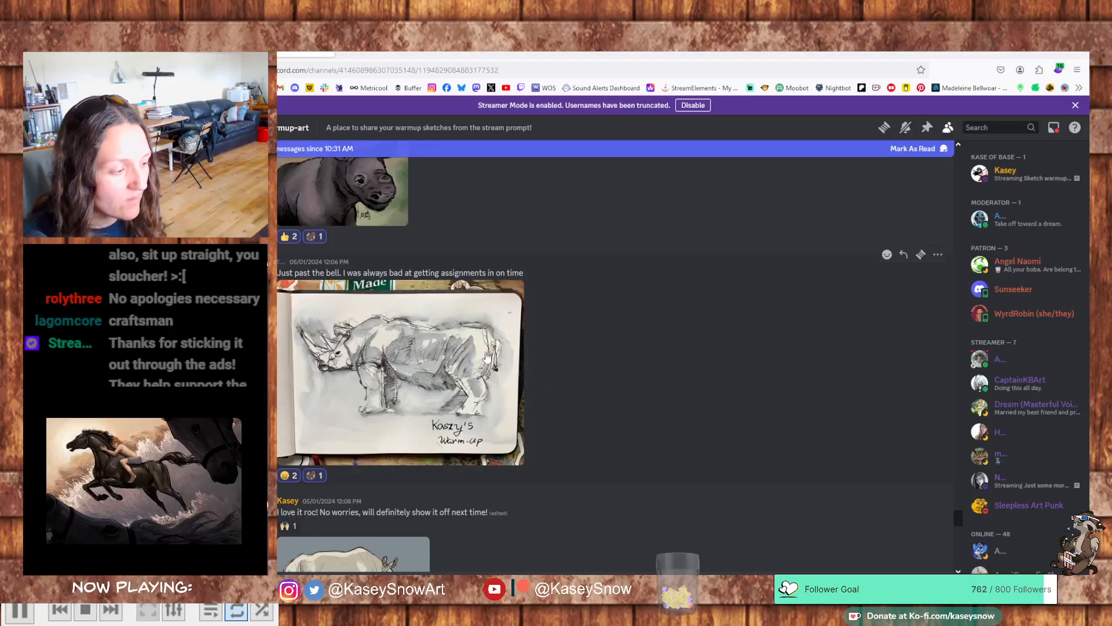
{"action": "left_click", "coordinate": [429, 391]}
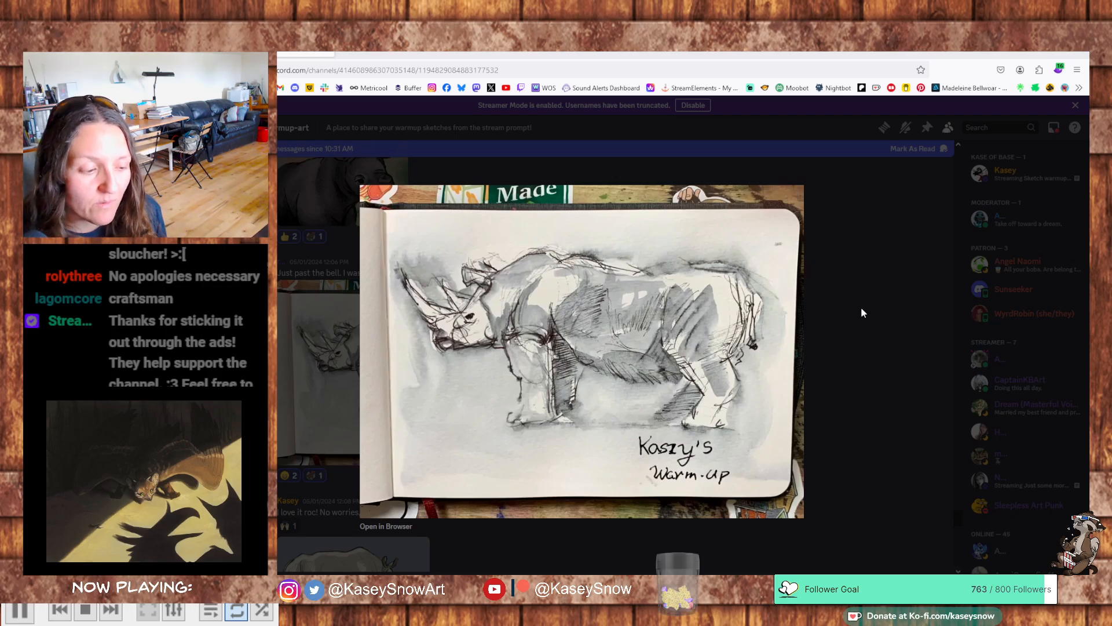
{"action": "left_click", "coordinate": [868, 398]}
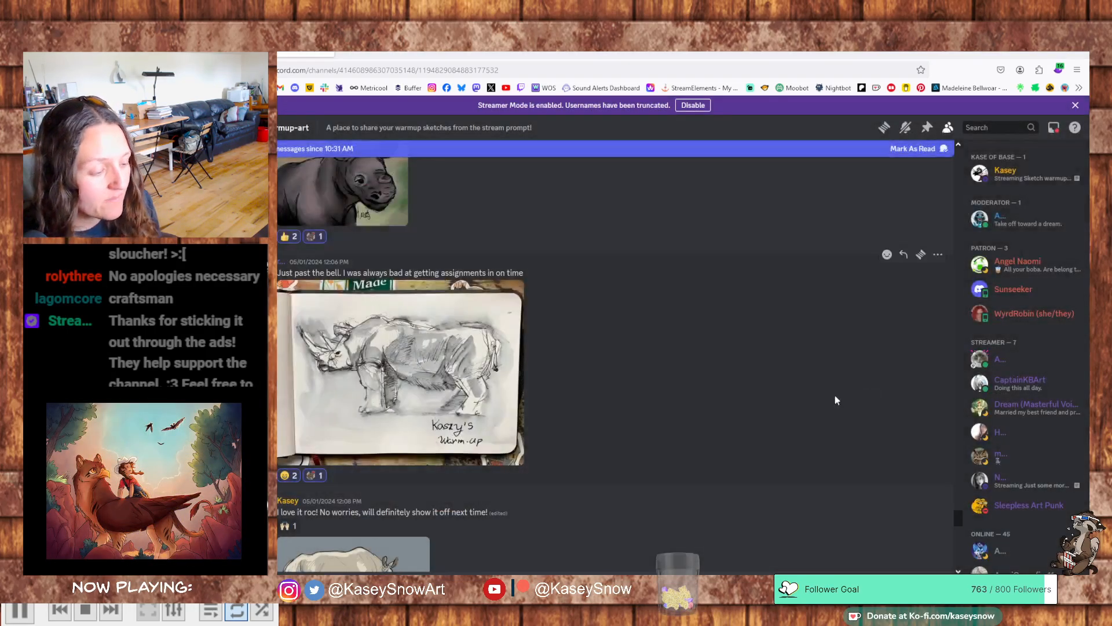
- Browse past the older rhino studies to today's posts and view both grey pencil eye-sketch images enlarged
{"action": "scroll", "coordinate": [661, 382], "scroll_direction": "down", "scroll_amount": 5}
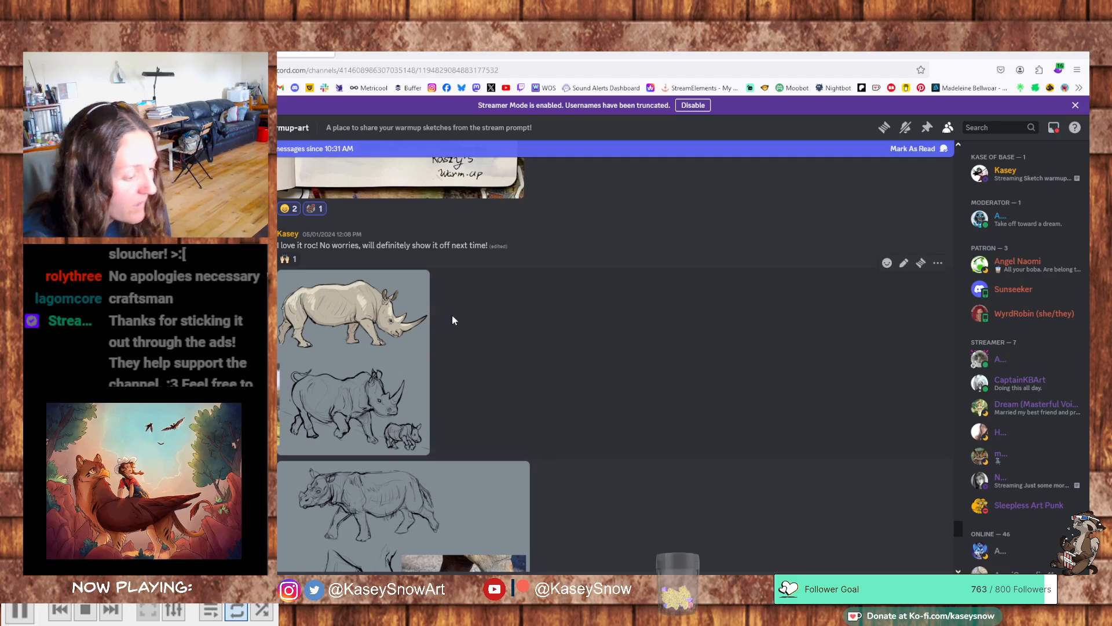
{"action": "scroll", "coordinate": [458, 342], "scroll_direction": "down", "scroll_amount": 3}
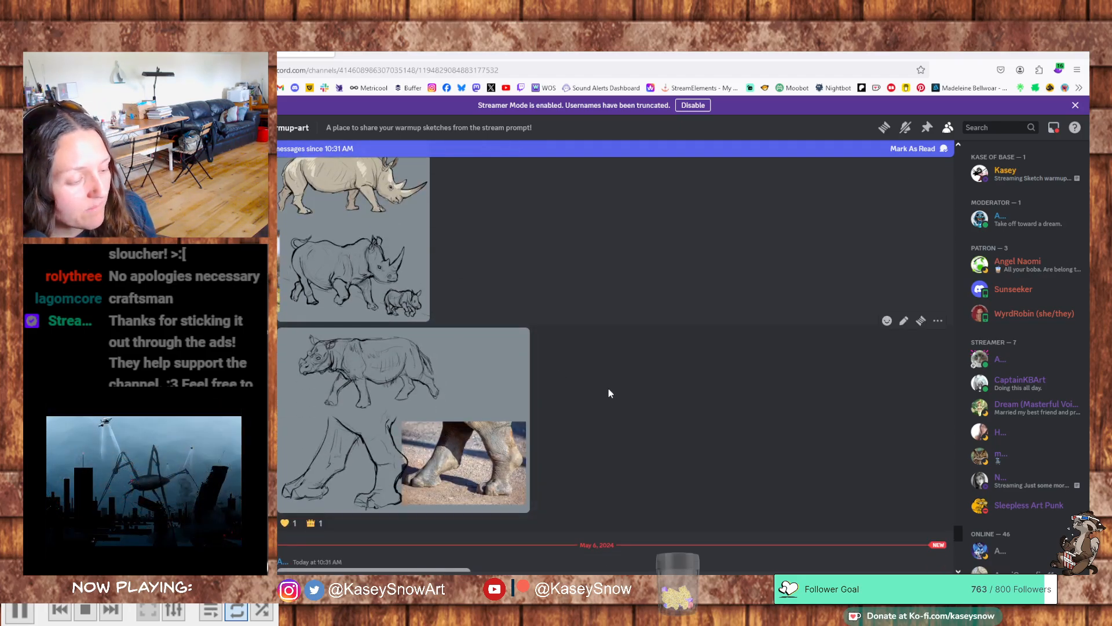
{"action": "scroll", "coordinate": [609, 392], "scroll_direction": "down", "scroll_amount": 8}
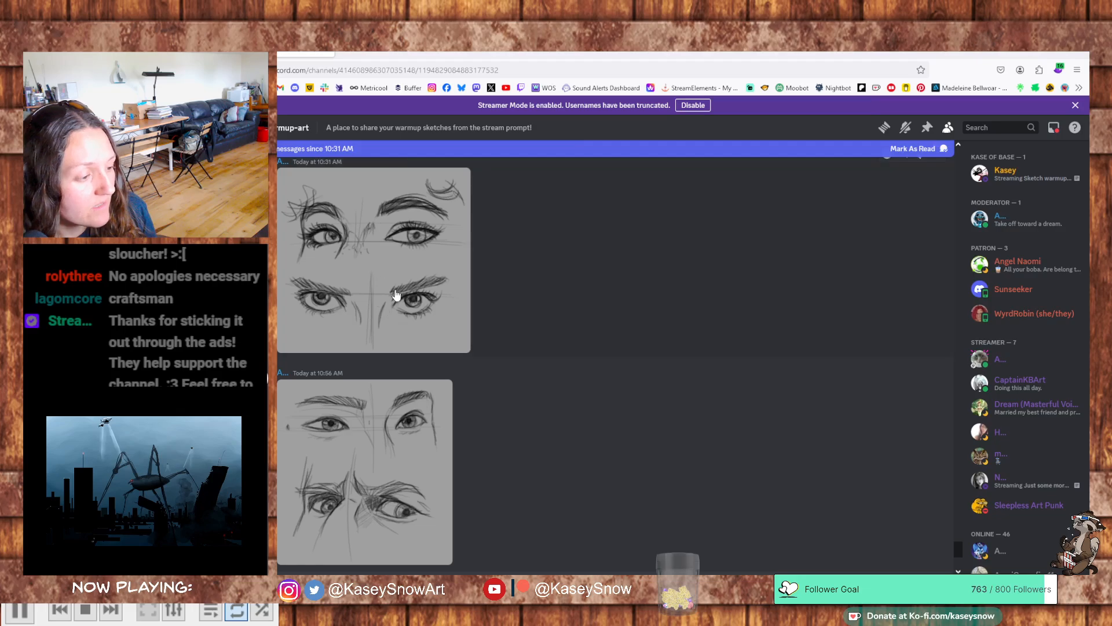
{"action": "left_click", "coordinate": [396, 296]}
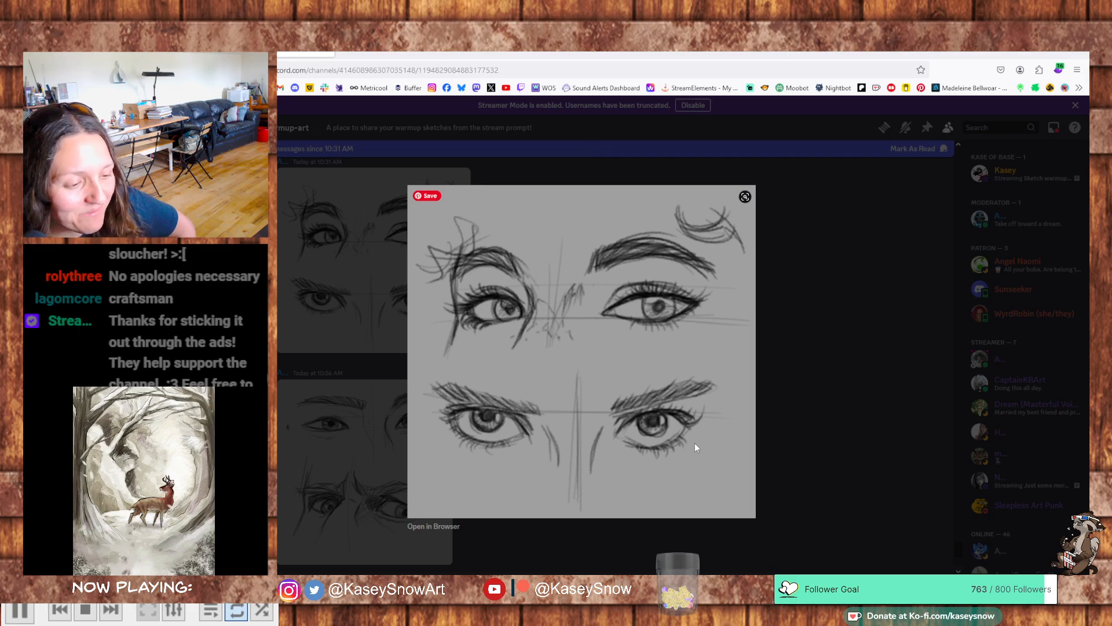
{"action": "left_click", "coordinate": [794, 389]}
{"action": "scroll", "coordinate": [417, 397], "scroll_direction": "down", "scroll_amount": 2}
{"action": "left_click", "coordinate": [405, 401]}
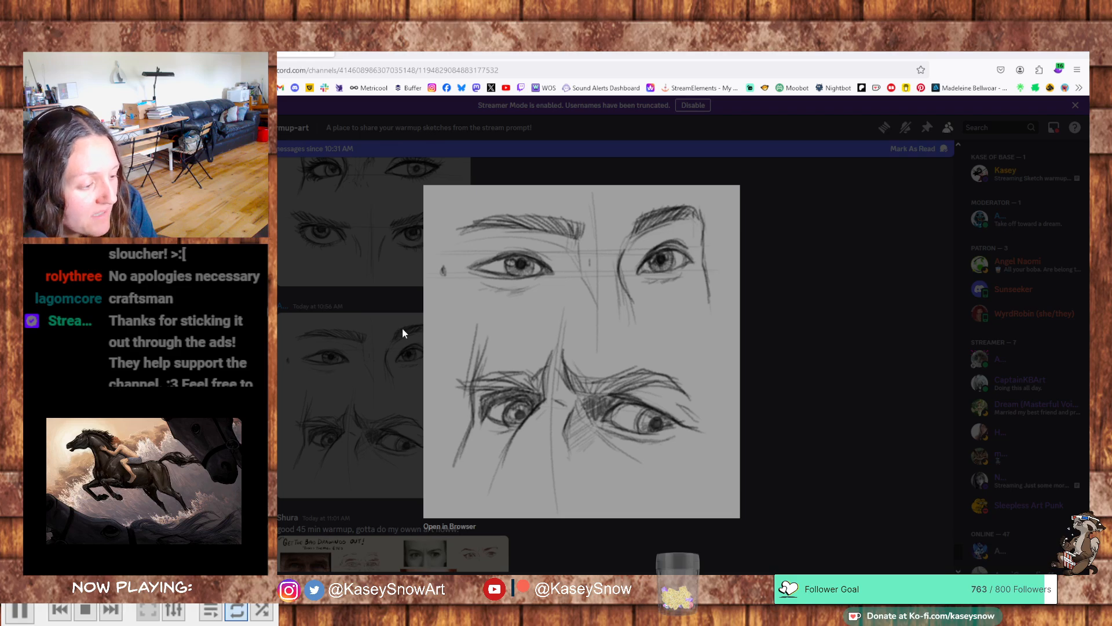
{"action": "left_click", "coordinate": [798, 427]}
- React to each of today's two grey pencil eye-sketch posts with the frequently used custom animal emoji
{"action": "scroll", "coordinate": [400, 385], "scroll_direction": "up", "scroll_amount": 1}
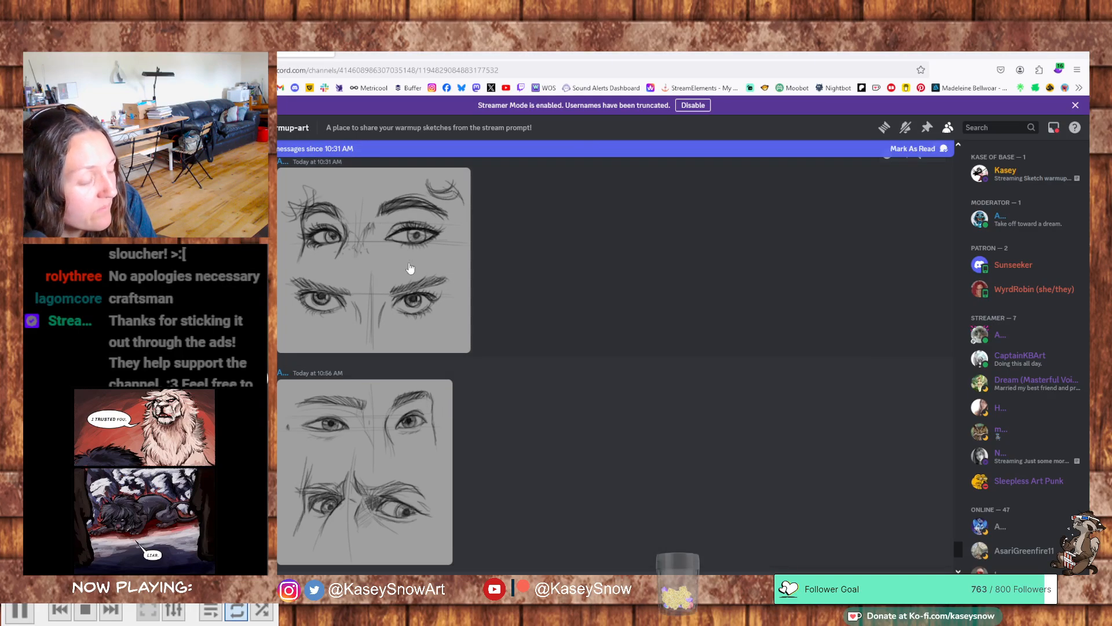
{"action": "scroll", "coordinate": [410, 264], "scroll_direction": "up", "scroll_amount": 12}
{"action": "scroll", "coordinate": [316, 365], "scroll_direction": "down", "scroll_amount": 10}
{"action": "left_click", "coordinate": [887, 221]}
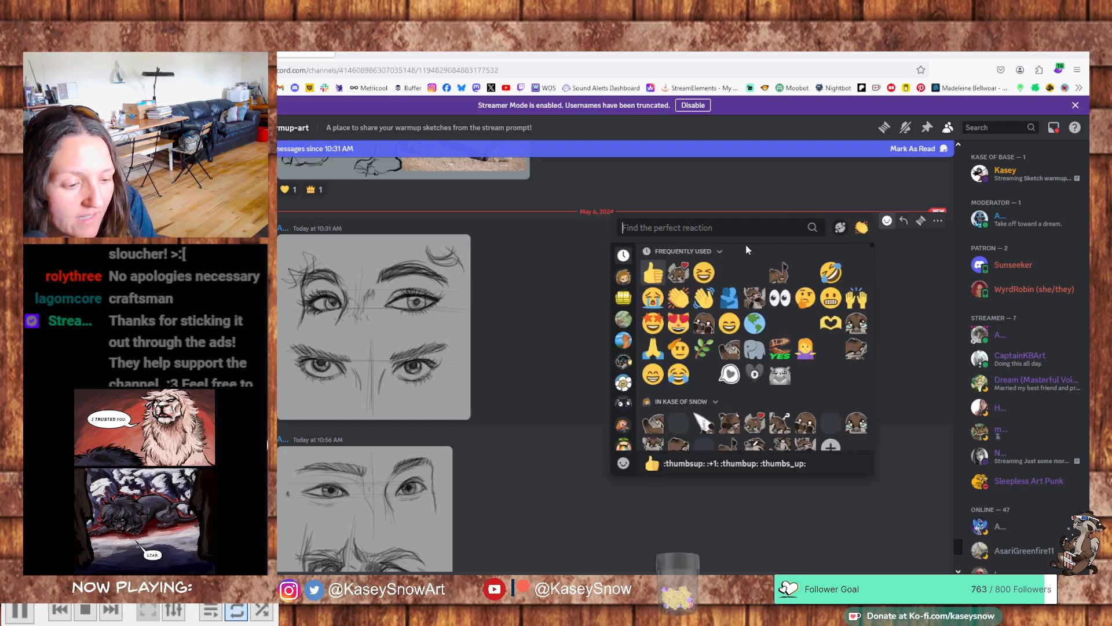
{"action": "left_click", "coordinate": [679, 272]}
{"action": "scroll", "coordinate": [685, 289], "scroll_direction": "down", "scroll_amount": 3}
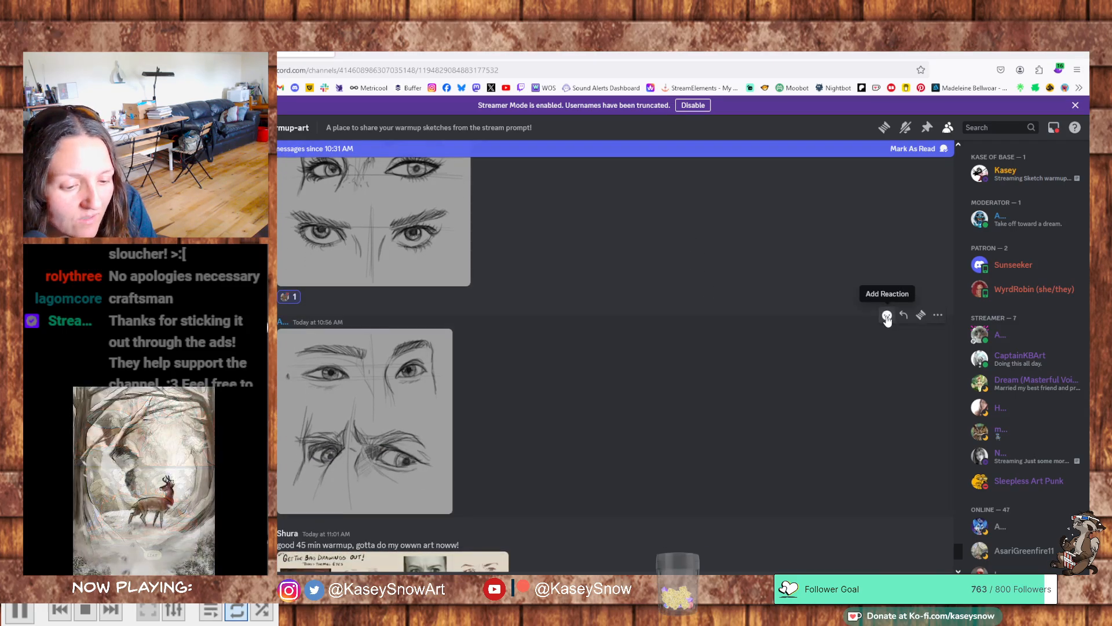
{"action": "left_click", "coordinate": [887, 316]}
{"action": "left_click", "coordinate": [655, 373]}
- Examine the posted "Get the Bad Drawings Out!" sheet with reddish-brown eye studies at full size in its own browser tab
{"action": "scroll", "coordinate": [607, 360], "scroll_direction": "down", "scroll_amount": 2}
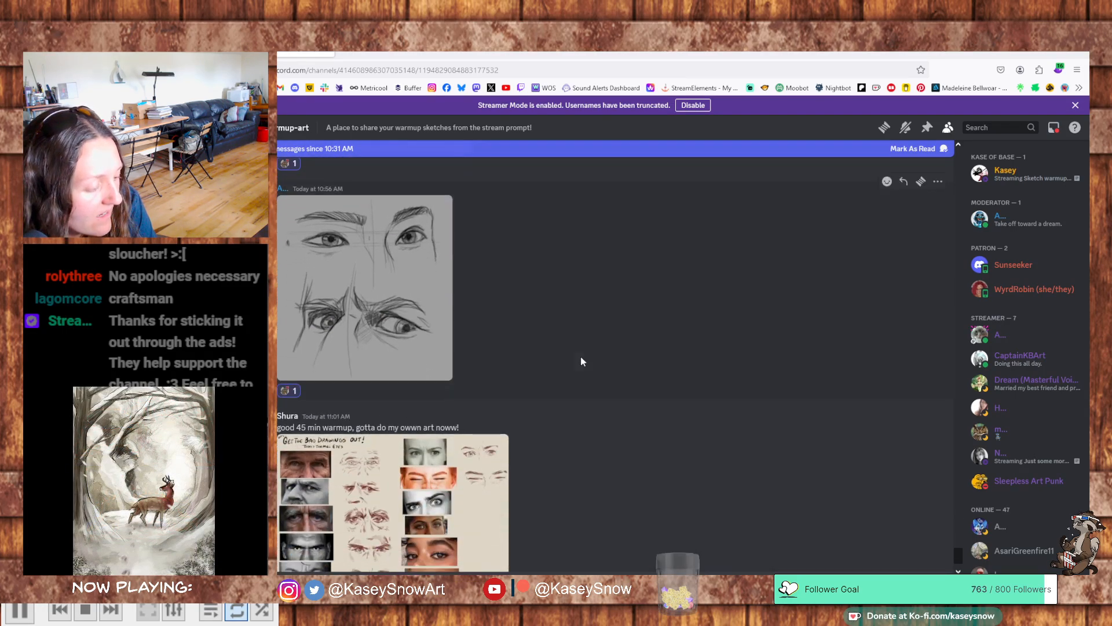
{"action": "scroll", "coordinate": [580, 359], "scroll_direction": "down", "scroll_amount": 3}
{"action": "left_click", "coordinate": [491, 429]}
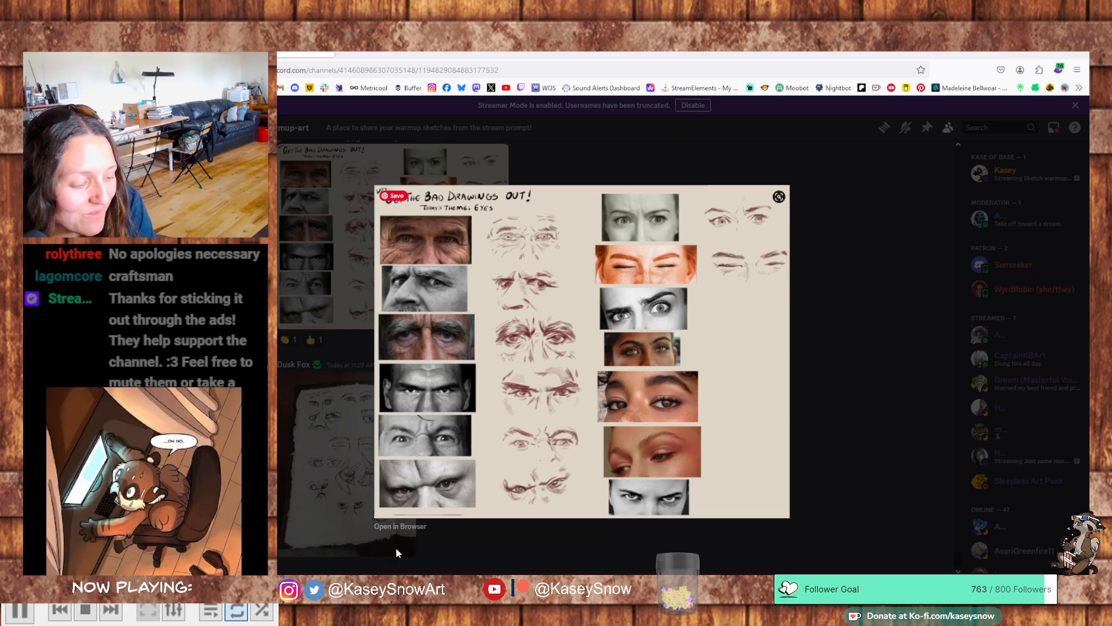
{"action": "left_click", "coordinate": [400, 526]}
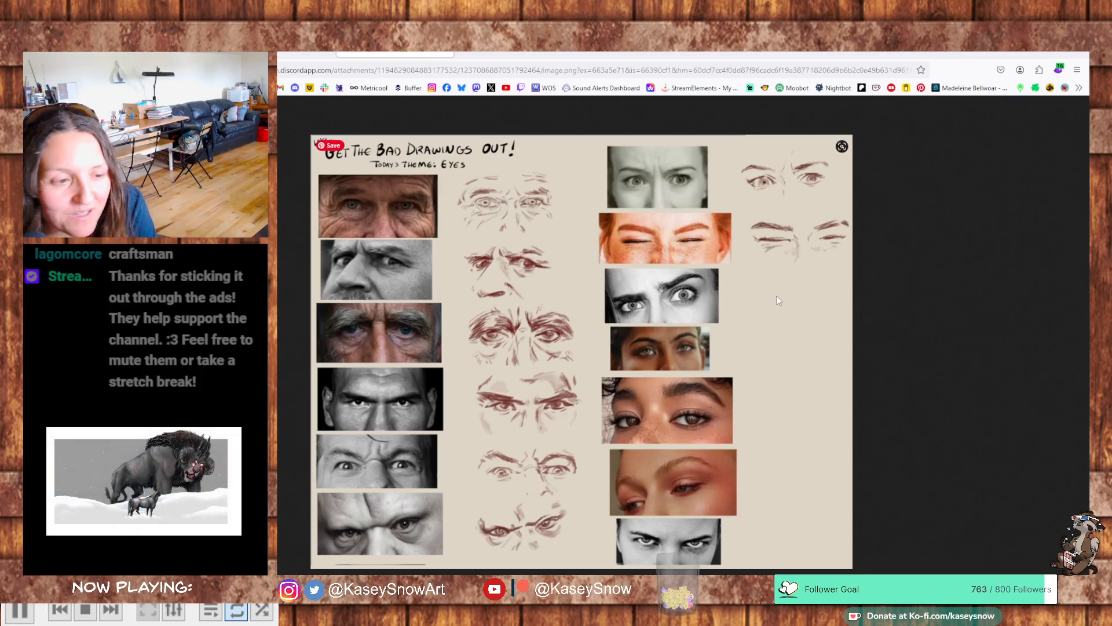
{"action": "left_click", "coordinate": [447, 54]}
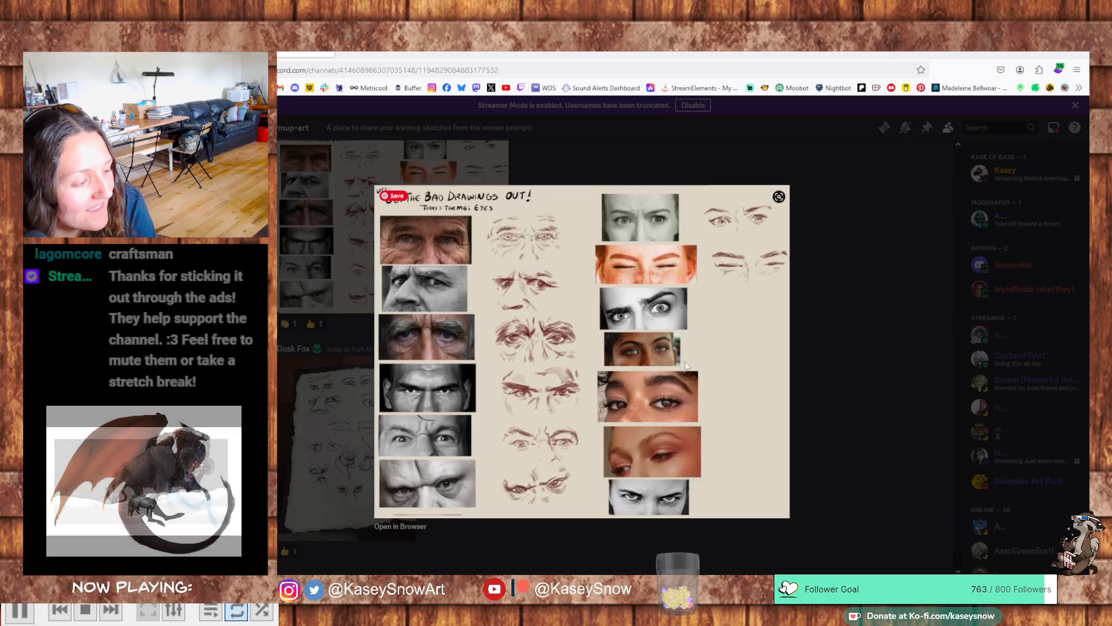
{"action": "left_click", "coordinate": [816, 290]}
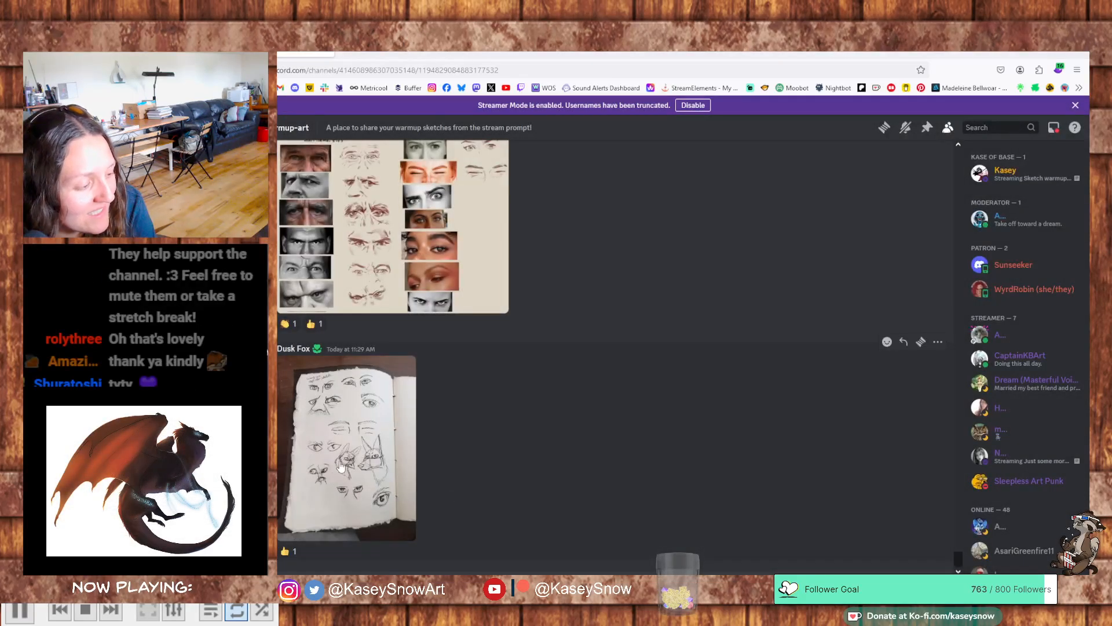
- Examine the sketchbook photo of ink eye and fox studies in its own browser tab, including a close-up of the upper eyes
{"action": "left_click", "coordinate": [370, 437]}
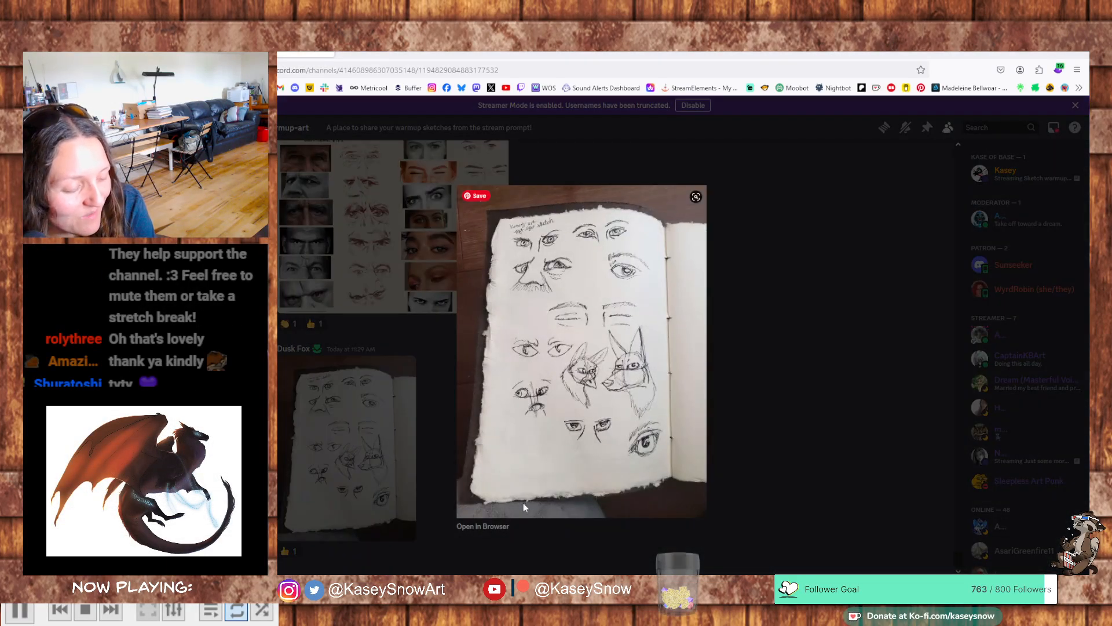
{"action": "left_click", "coordinate": [496, 527]}
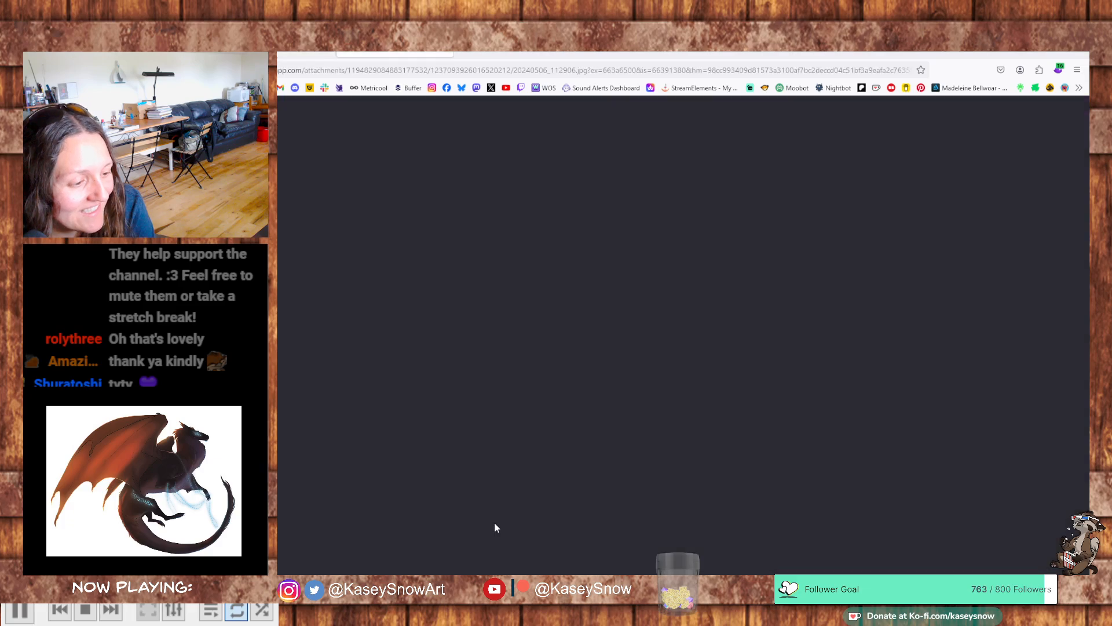
{"action": "left_click", "coordinate": [567, 268]}
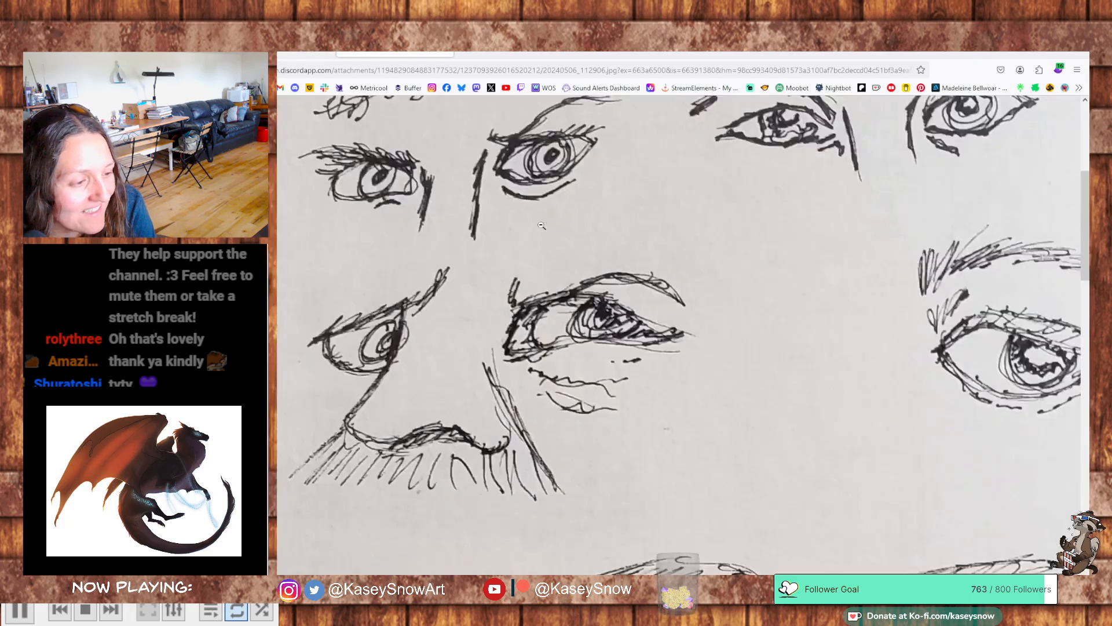
{"action": "scroll", "coordinate": [471, 273], "scroll_direction": "up", "scroll_amount": 5}
{"action": "scroll", "coordinate": [471, 272], "scroll_direction": "down", "scroll_amount": 2}
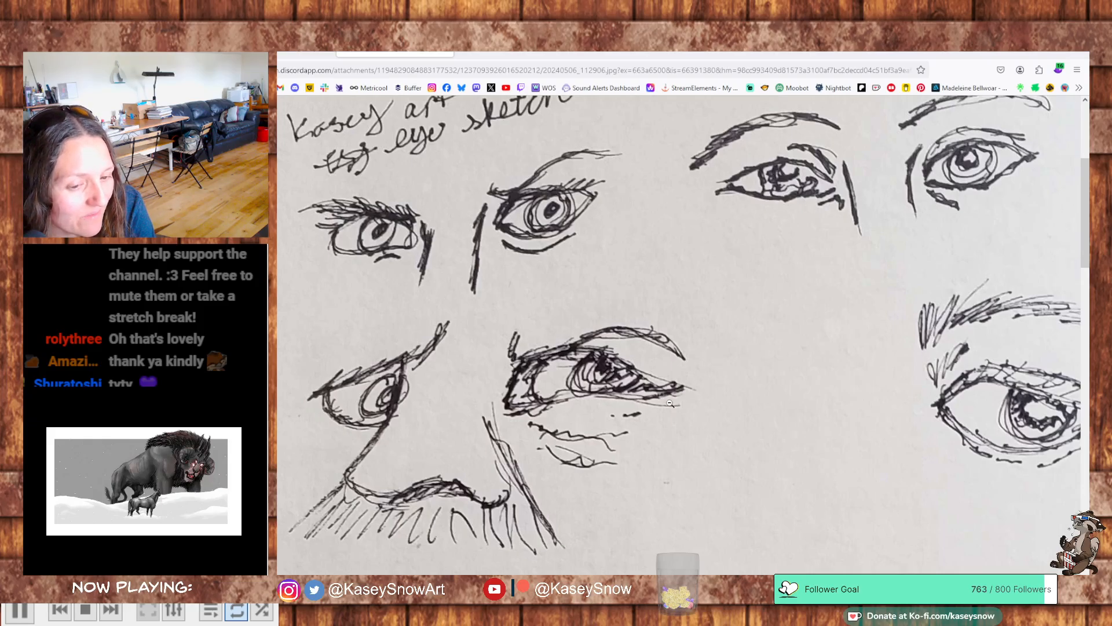
{"action": "left_click", "coordinate": [475, 441]}
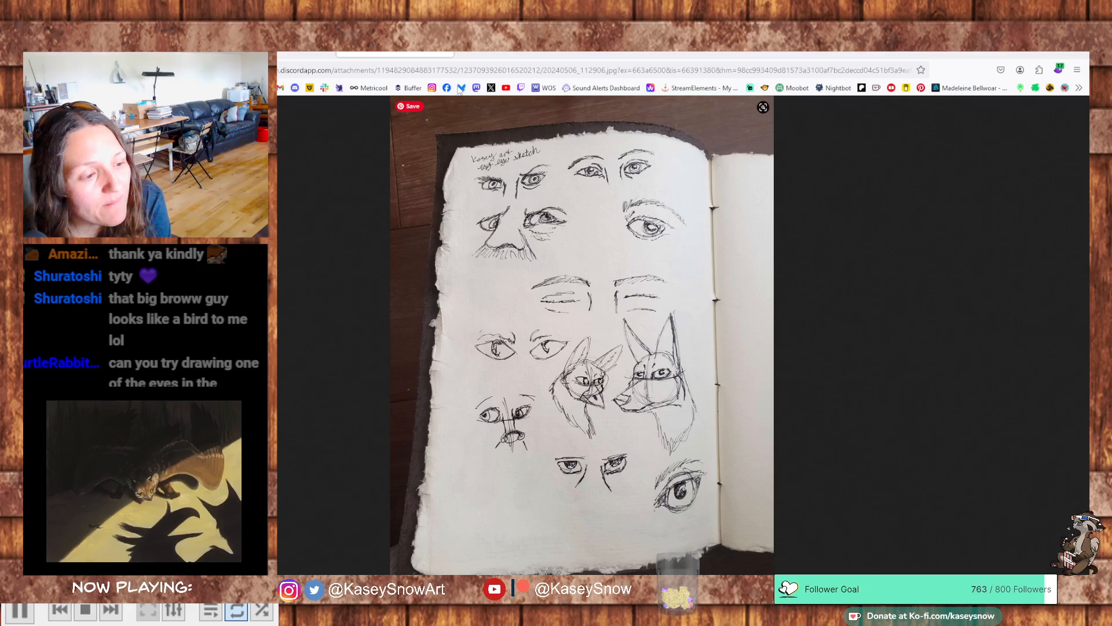
{"action": "left_click", "coordinate": [446, 51]}
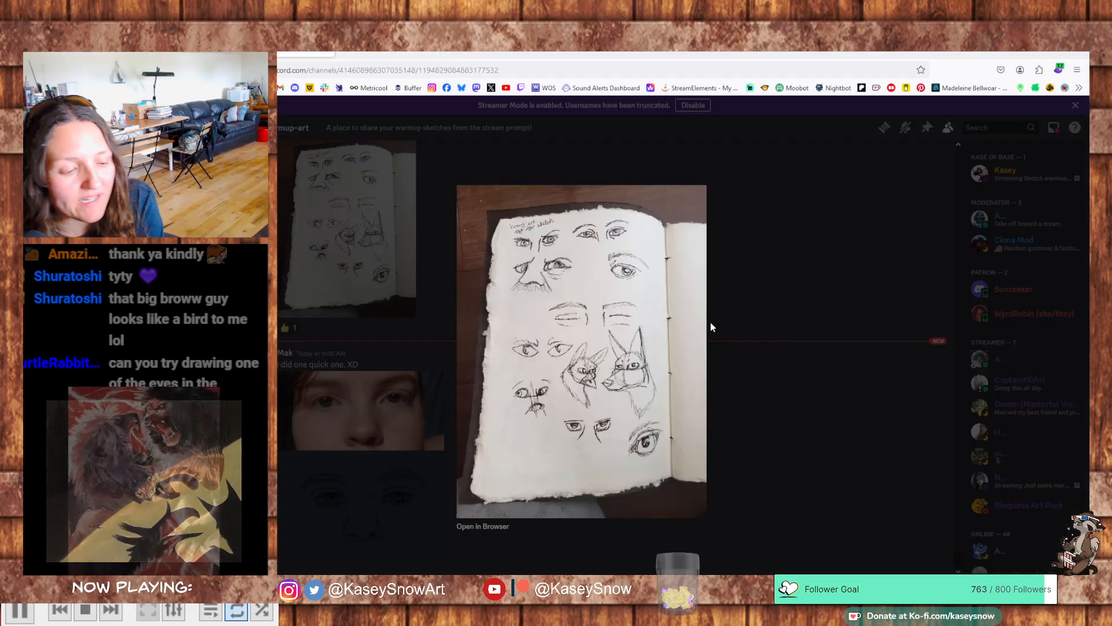
{"action": "mouse_move", "coordinate": [705, 335]}
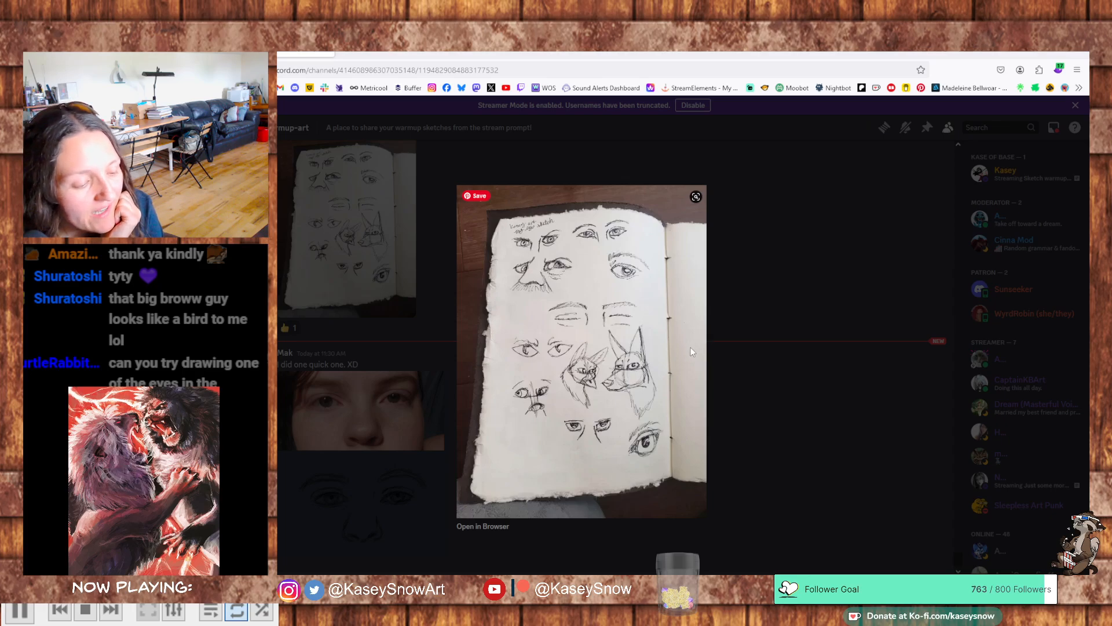
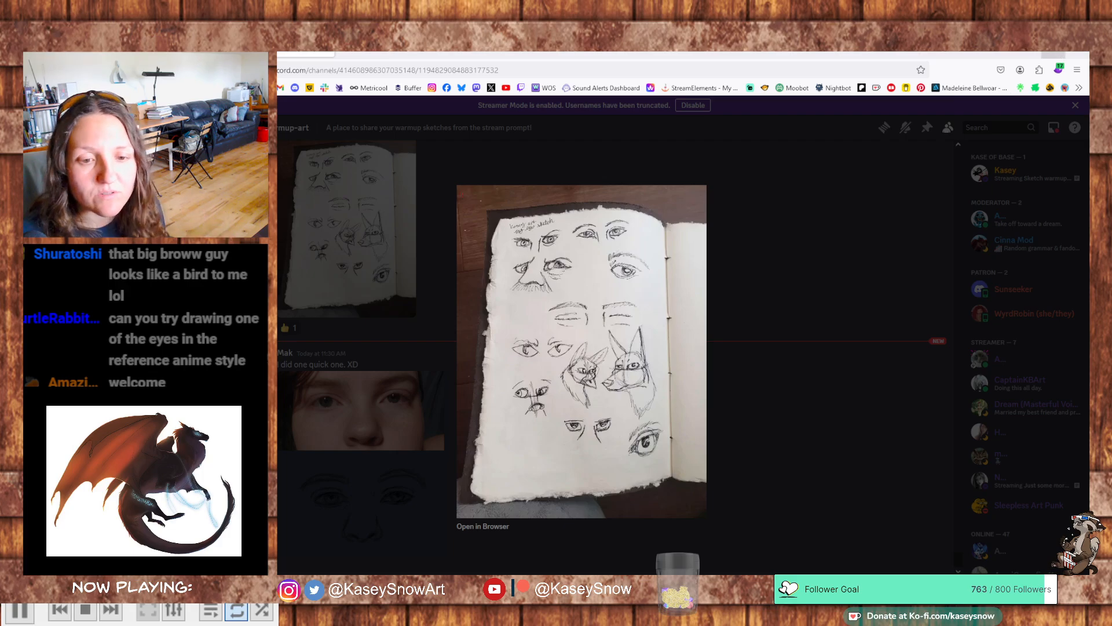
- Switch back to the PaintTool SAI canvas and bring the blank area beside the lower women's eye references into view
{"action": "left_click", "coordinate": [1029, 53]}
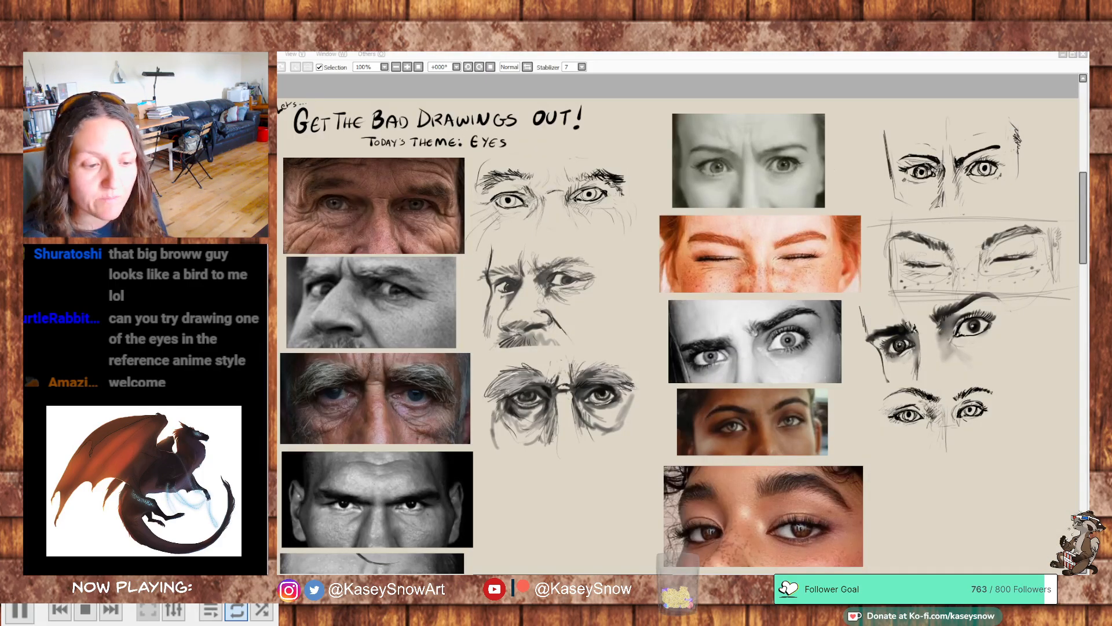
{"action": "left_click", "coordinate": [820, 60]}
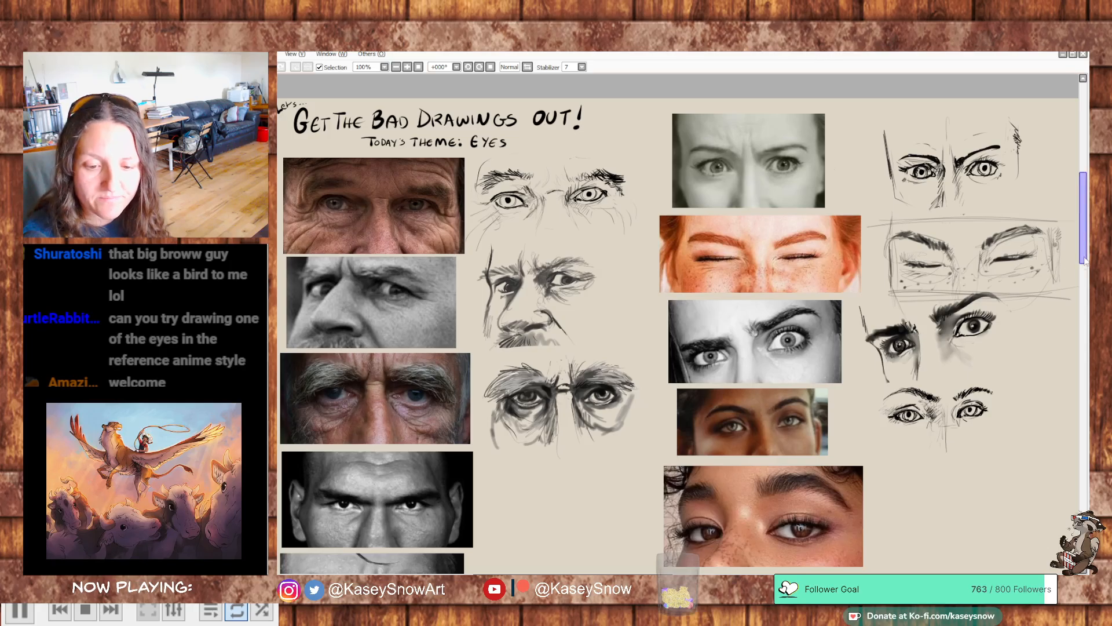
{"action": "left_click_drag", "start_coordinate": [961, 481], "coordinate": [823, 334]}
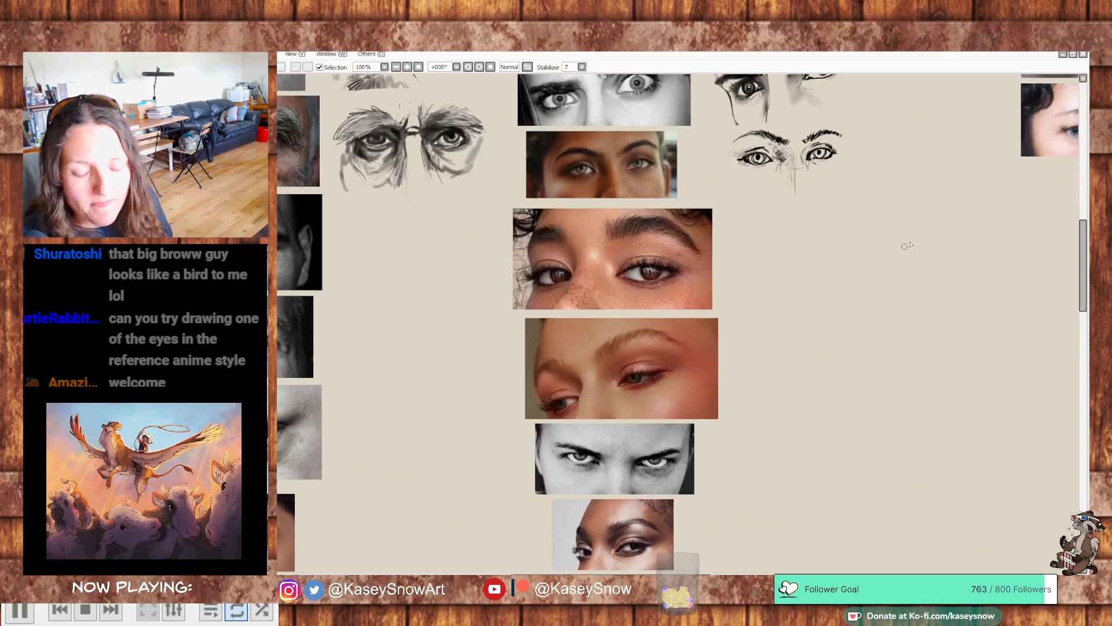
{"action": "left_click_drag", "start_coordinate": [902, 339], "coordinate": [849, 317]}
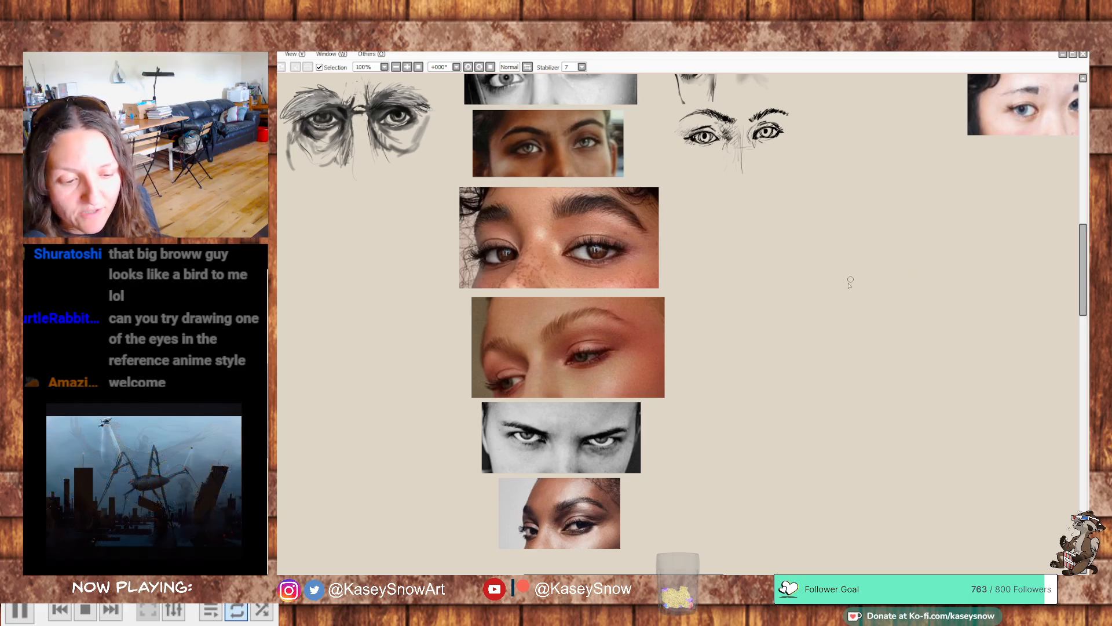
- Sketch a lion's face in black line in the blank area beside the references, with eyes, nose, muzzle and chin tuft
{"action": "mouse_move", "coordinate": [834, 302]}
{"action": "left_mouse_down"}
{"action": "mouse_move", "coordinate": [858, 288]}
{"action": "mouse_move", "coordinate": [839, 297]}
{"action": "left_mouse_up"}
{"action": "left_click", "coordinate": [826, 304]}
{"action": "mouse_move", "coordinate": [828, 286]}
{"action": "left_mouse_down"}
{"action": "mouse_move", "coordinate": [831, 296]}
{"action": "mouse_move", "coordinate": [811, 284]}
{"action": "mouse_move", "coordinate": [803, 305]}
{"action": "mouse_move", "coordinate": [816, 307]}
{"action": "mouse_move", "coordinate": [808, 337]}
{"action": "mouse_move", "coordinate": [829, 331]}
{"action": "mouse_move", "coordinate": [823, 352]}
{"action": "left_mouse_up"}
{"action": "left_click", "coordinate": [809, 304]}
{"action": "left_click_drag", "start_coordinate": [823, 352], "coordinate": [833, 327]}
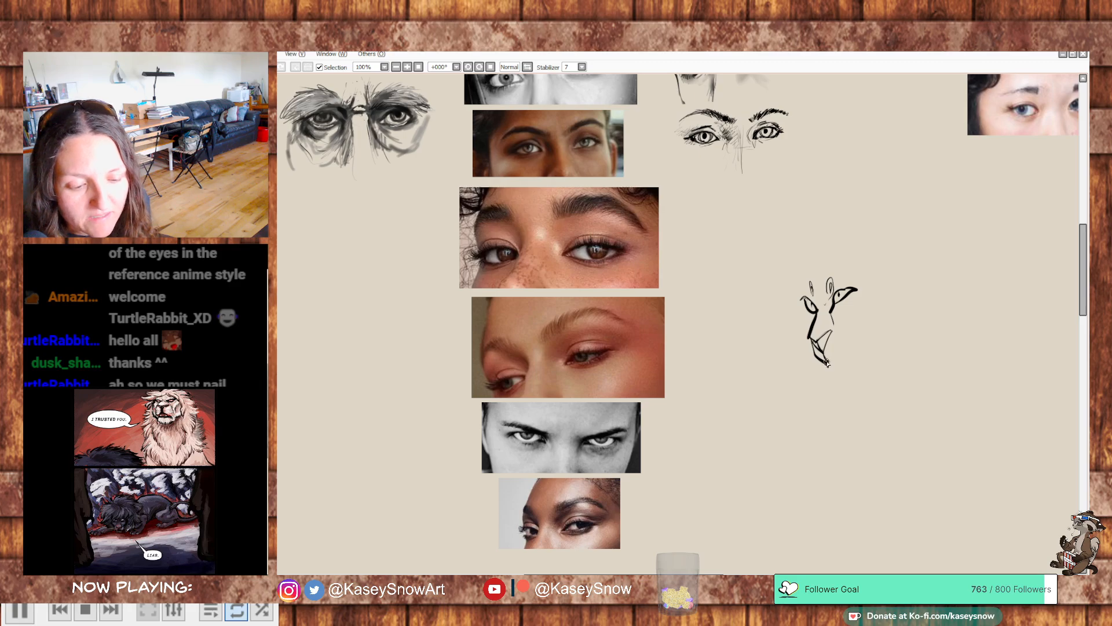
{"action": "mouse_move", "coordinate": [850, 358]}
{"action": "left_mouse_down"}
{"action": "mouse_move", "coordinate": [847, 328]}
{"action": "mouse_move", "coordinate": [826, 380]}
{"action": "mouse_move", "coordinate": [838, 387]}
{"action": "left_mouse_up"}
{"action": "mouse_move", "coordinate": [843, 381]}
{"action": "left_mouse_down"}
{"action": "mouse_move", "coordinate": [863, 358]}
{"action": "mouse_move", "coordinate": [859, 342]}
{"action": "mouse_move", "coordinate": [855, 355]}
{"action": "left_mouse_up"}
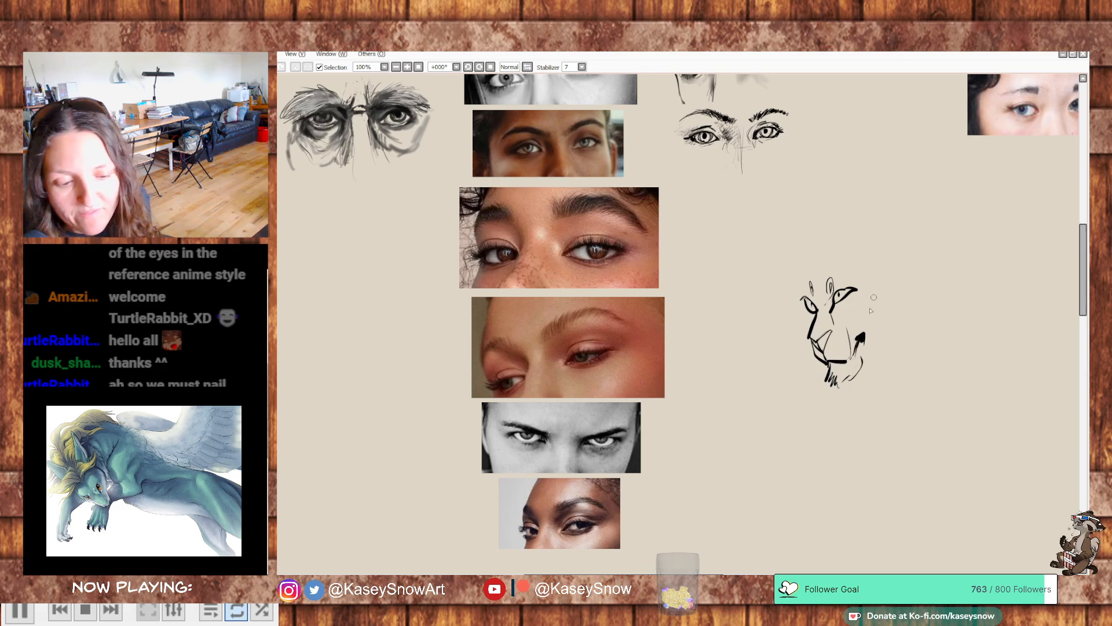
- Dot the whisker spots on the lion's muzzle, reinforce the far eye and add the cheek fur
{"action": "left_click", "coordinate": [843, 332]}
{"action": "left_click", "coordinate": [840, 338]}
{"action": "left_click", "coordinate": [835, 343]}
{"action": "left_click", "coordinate": [834, 349]}
{"action": "left_click", "coordinate": [836, 354]}
{"action": "left_click", "coordinate": [843, 349]}
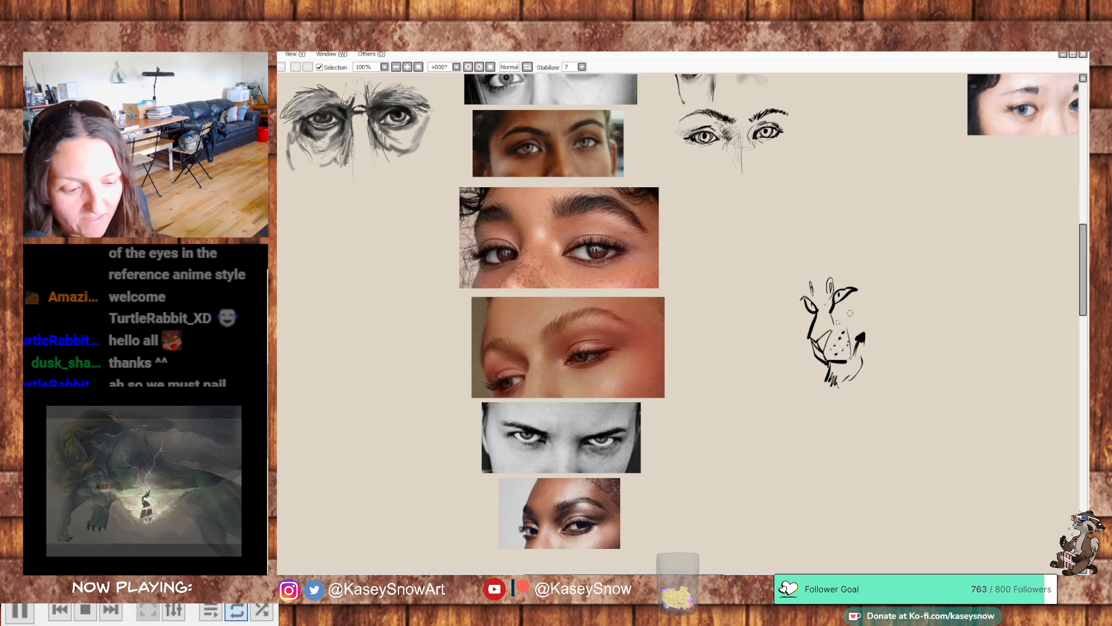
{"action": "left_click_drag", "start_coordinate": [801, 302], "coordinate": [810, 325]}
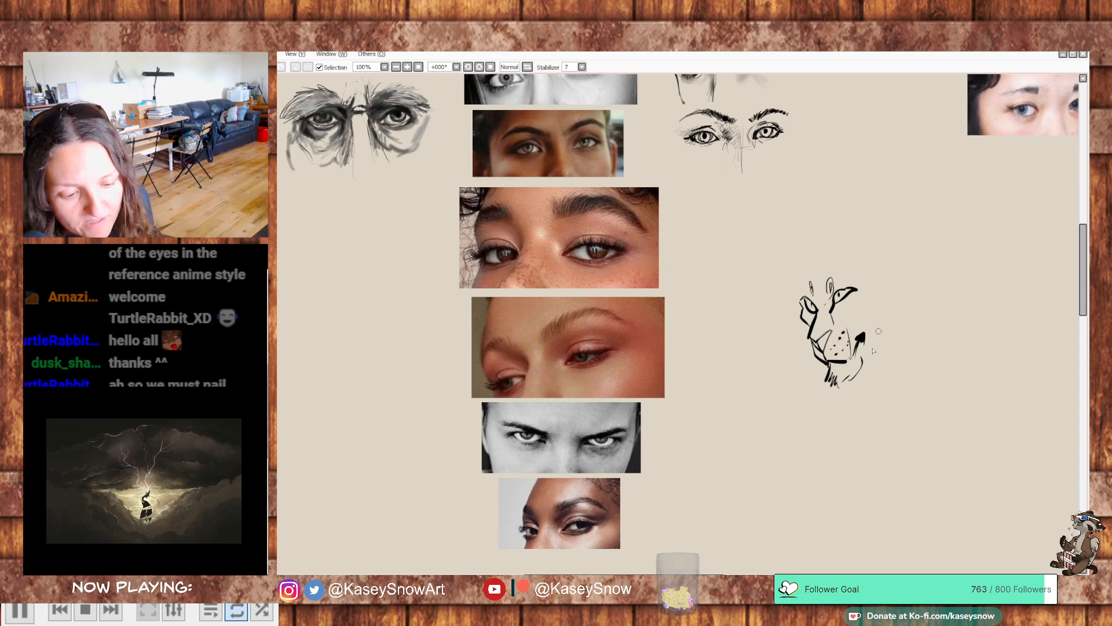
{"action": "mouse_move", "coordinate": [871, 283]}
{"action": "left_mouse_down"}
{"action": "mouse_move", "coordinate": [842, 309]}
{"action": "mouse_move", "coordinate": [897, 282]}
{"action": "mouse_move", "coordinate": [905, 295]}
{"action": "mouse_move", "coordinate": [877, 365]}
{"action": "left_mouse_up"}
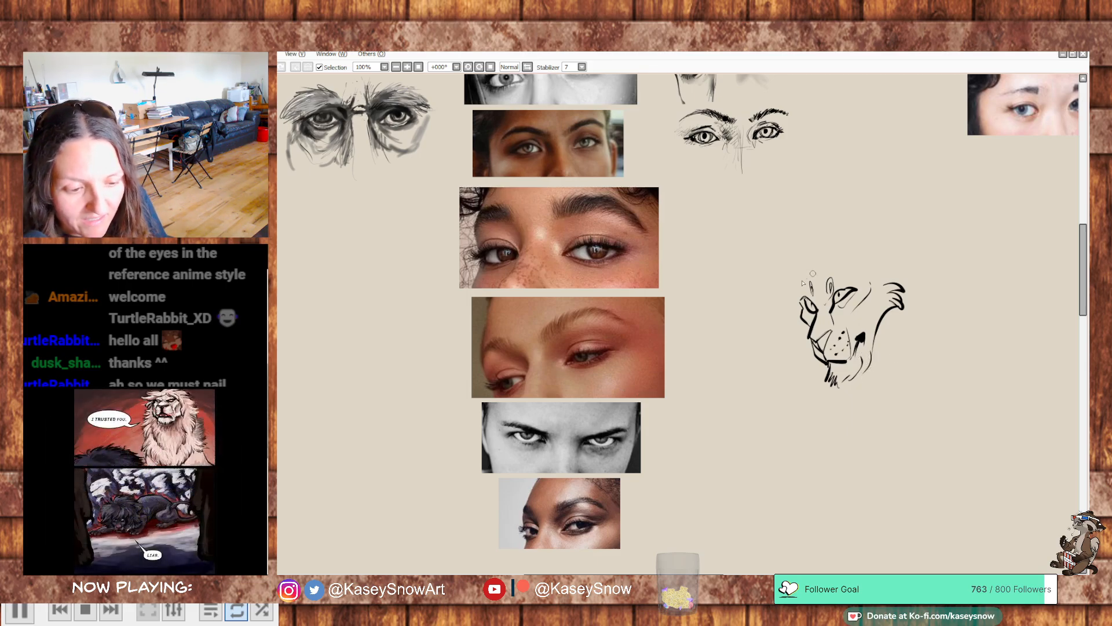
- Draw the lion's jagged mane around the head, with the ear, chest tufts and a rough back line
{"action": "left_click_drag", "start_coordinate": [795, 281], "coordinate": [810, 271]}
{"action": "mouse_move", "coordinate": [801, 288]}
{"action": "left_mouse_down"}
{"action": "mouse_move", "coordinate": [822, 273]}
{"action": "mouse_move", "coordinate": [801, 265]}
{"action": "mouse_move", "coordinate": [812, 249]}
{"action": "mouse_move", "coordinate": [772, 241]}
{"action": "mouse_move", "coordinate": [816, 224]}
{"action": "mouse_move", "coordinate": [846, 189]}
{"action": "mouse_move", "coordinate": [868, 200]}
{"action": "left_mouse_up"}
{"action": "mouse_move", "coordinate": [851, 266]}
{"action": "left_mouse_down"}
{"action": "mouse_move", "coordinate": [868, 250]}
{"action": "mouse_move", "coordinate": [886, 272]}
{"action": "mouse_move", "coordinate": [888, 230]}
{"action": "mouse_move", "coordinate": [927, 263]}
{"action": "mouse_move", "coordinate": [936, 279]}
{"action": "mouse_move", "coordinate": [926, 359]}
{"action": "left_mouse_up"}
{"action": "mouse_move", "coordinate": [830, 384]}
{"action": "left_mouse_down"}
{"action": "mouse_move", "coordinate": [822, 406]}
{"action": "mouse_move", "coordinate": [858, 458]}
{"action": "left_mouse_up"}
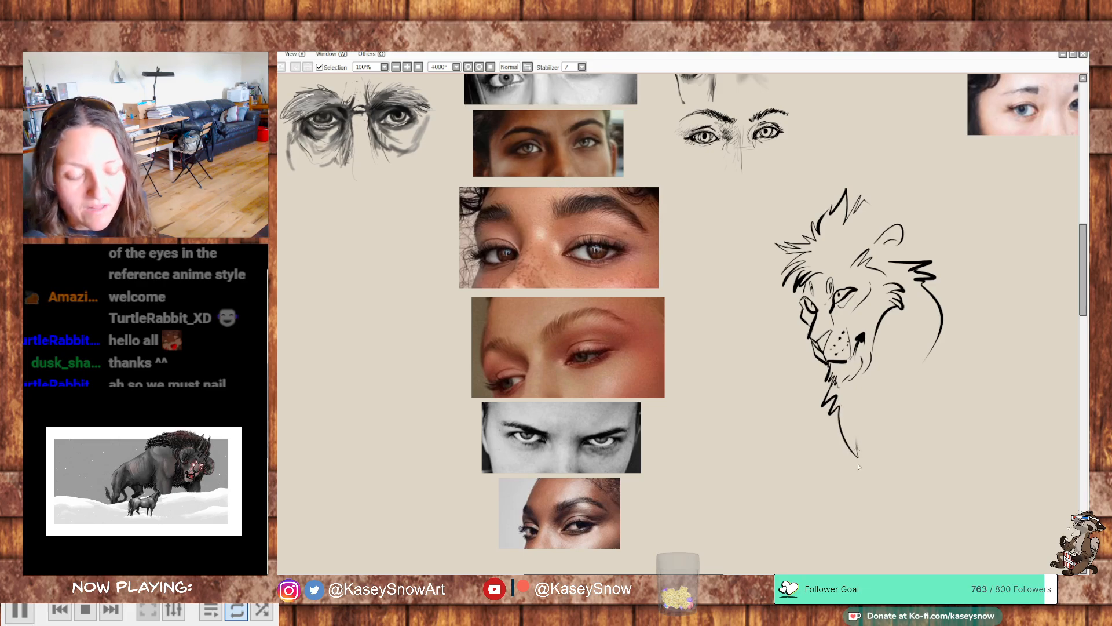
{"action": "left_click_drag", "start_coordinate": [926, 355], "coordinate": [860, 431]}
{"action": "left_click_drag", "start_coordinate": [803, 278], "coordinate": [772, 297]}
{"action": "mouse_move", "coordinate": [772, 297]}
{"action": "left_mouse_down"}
{"action": "mouse_move", "coordinate": [791, 298]}
{"action": "mouse_move", "coordinate": [788, 322]}
{"action": "left_mouse_up"}
{"action": "mouse_move", "coordinate": [881, 193]}
{"action": "left_mouse_down"}
{"action": "mouse_move", "coordinate": [924, 210]}
{"action": "mouse_move", "coordinate": [936, 237]}
{"action": "left_mouse_up"}
{"action": "mouse_move", "coordinate": [947, 252]}
{"action": "left_mouse_down"}
{"action": "mouse_move", "coordinate": [986, 303]}
{"action": "mouse_move", "coordinate": [981, 294]}
{"action": "mouse_move", "coordinate": [1018, 320]}
{"action": "left_mouse_up"}
{"action": "left_click_drag", "start_coordinate": [995, 317], "coordinate": [956, 350]}
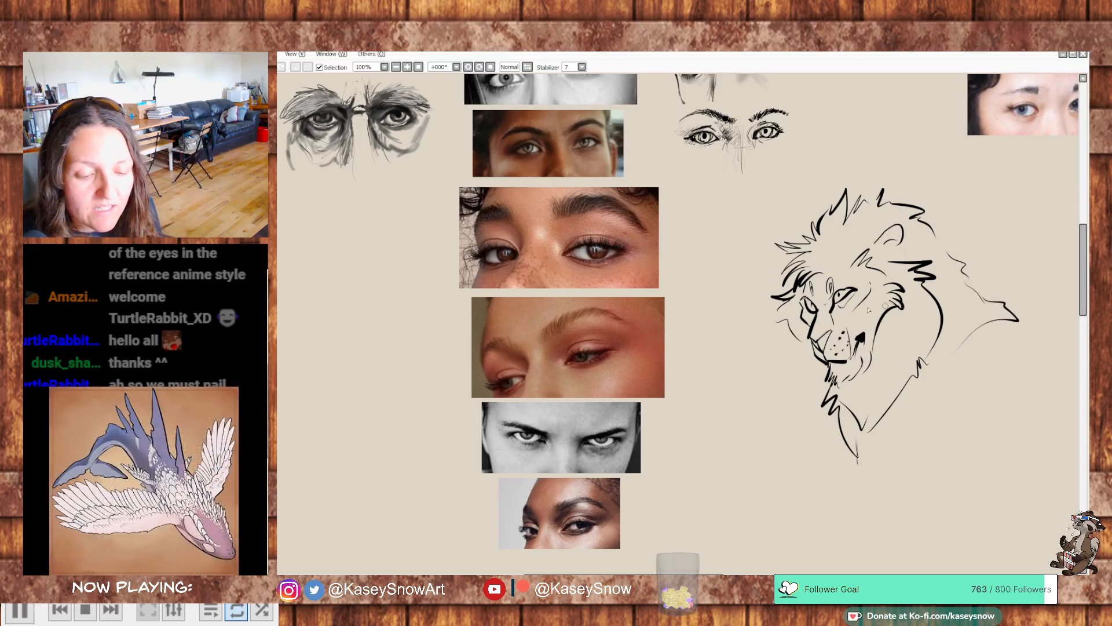
- Add thin whisker strokes on both sides of the lion's muzzle
{"action": "left_click_drag", "start_coordinate": [821, 347], "coordinate": [795, 356]}
{"action": "mouse_move", "coordinate": [823, 354]}
{"action": "left_mouse_down"}
{"action": "mouse_move", "coordinate": [805, 363]}
{"action": "mouse_move", "coordinate": [868, 320]}
{"action": "mouse_move", "coordinate": [875, 330]}
{"action": "left_mouse_up"}
{"action": "left_click_drag", "start_coordinate": [863, 348], "coordinate": [884, 345]}
{"action": "left_click_drag", "start_coordinate": [860, 355], "coordinate": [871, 358]}
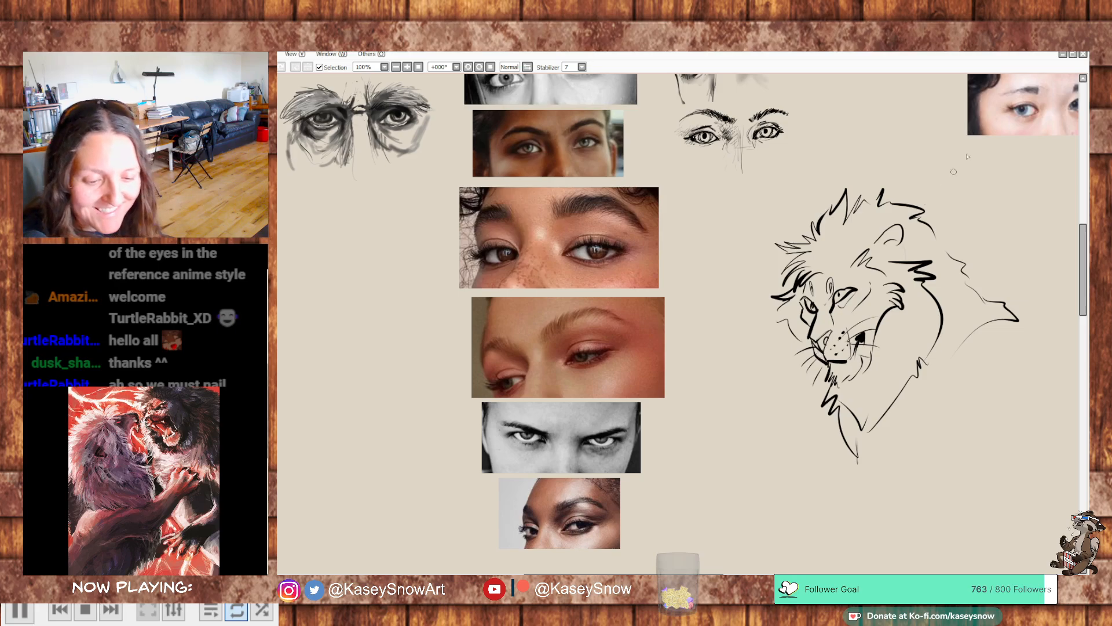
{"action": "key", "text": "e"}
{"action": "key", "text": "bracketright"}
{"action": "key", "text": "bracketright"}
{"action": "key", "text": "bracketright"}
{"action": "mouse_move", "coordinate": [970, 335]}
{"action": "left_mouse_down"}
{"action": "mouse_move", "coordinate": [1011, 305]}
{"action": "mouse_move", "coordinate": [925, 191]}
{"action": "mouse_move", "coordinate": [772, 322]}
{"action": "left_mouse_up"}
{"action": "key", "text": "ctrl+z"}
{"action": "key", "text": "ctrl+z"}
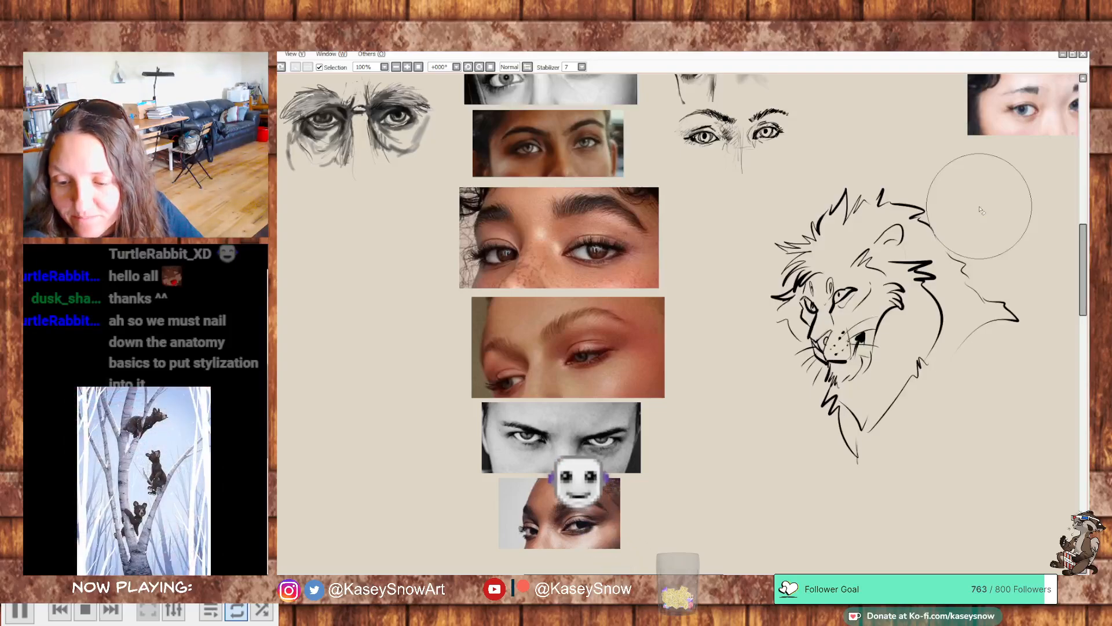
- Sketch a single stylized eye with lashes and an outlined eyebrow between the lowest finished eye study and the lion
{"action": "mouse_move", "coordinate": [811, 265]}
{"action": "left_mouse_down"}
{"action": "mouse_move", "coordinate": [867, 359]}
{"action": "mouse_move", "coordinate": [852, 377]}
{"action": "left_mouse_up"}
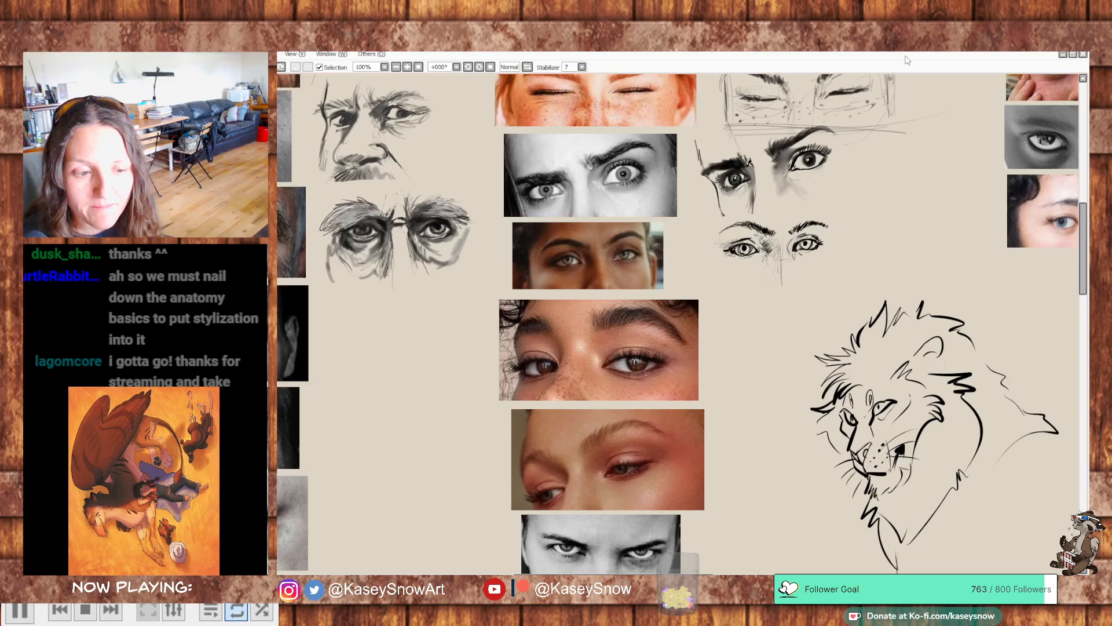
{"action": "left_click_drag", "start_coordinate": [889, 250], "coordinate": [844, 315]}
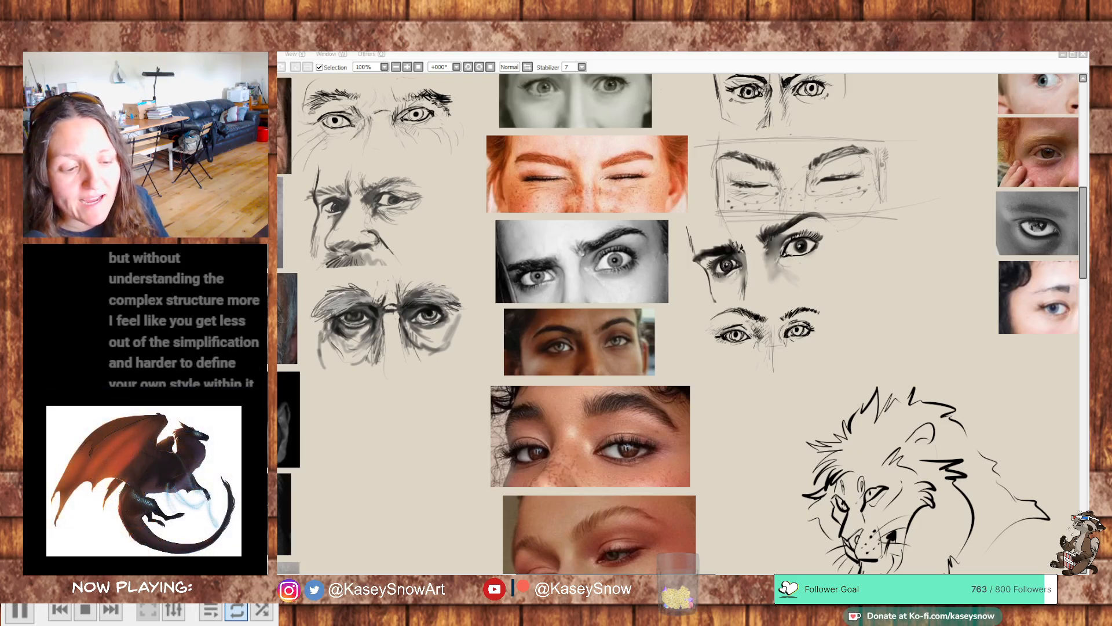
{"action": "mouse_move", "coordinate": [892, 433]}
{"action": "left_mouse_down"}
{"action": "mouse_move", "coordinate": [906, 375]}
{"action": "mouse_move", "coordinate": [949, 322]}
{"action": "left_mouse_up"}
{"action": "key", "text": "ctrl+z"}
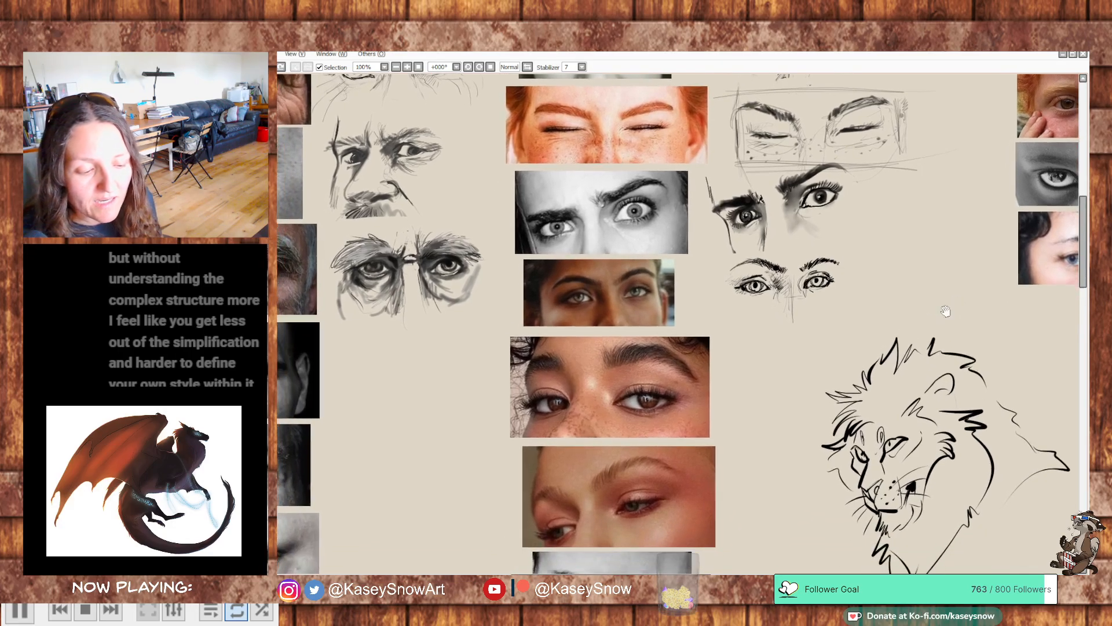
{"action": "mouse_move", "coordinate": [775, 391]}
{"action": "left_mouse_down"}
{"action": "mouse_move", "coordinate": [819, 372]}
{"action": "mouse_move", "coordinate": [820, 358]}
{"action": "mouse_move", "coordinate": [795, 360]}
{"action": "left_mouse_up"}
{"action": "mouse_move", "coordinate": [792, 371]}
{"action": "left_mouse_down"}
{"action": "mouse_move", "coordinate": [802, 387]}
{"action": "mouse_move", "coordinate": [796, 370]}
{"action": "mouse_move", "coordinate": [793, 393]}
{"action": "mouse_move", "coordinate": [803, 370]}
{"action": "left_mouse_up"}
{"action": "key", "text": "ctrl+z"}
{"action": "mouse_move", "coordinate": [821, 373]}
{"action": "left_mouse_down"}
{"action": "mouse_move", "coordinate": [814, 393]}
{"action": "mouse_move", "coordinate": [780, 397]}
{"action": "mouse_move", "coordinate": [777, 377]}
{"action": "mouse_move", "coordinate": [798, 363]}
{"action": "mouse_move", "coordinate": [787, 342]}
{"action": "mouse_move", "coordinate": [834, 328]}
{"action": "mouse_move", "coordinate": [779, 355]}
{"action": "left_mouse_up"}
{"action": "left_click_drag", "start_coordinate": [779, 357], "coordinate": [835, 331]}
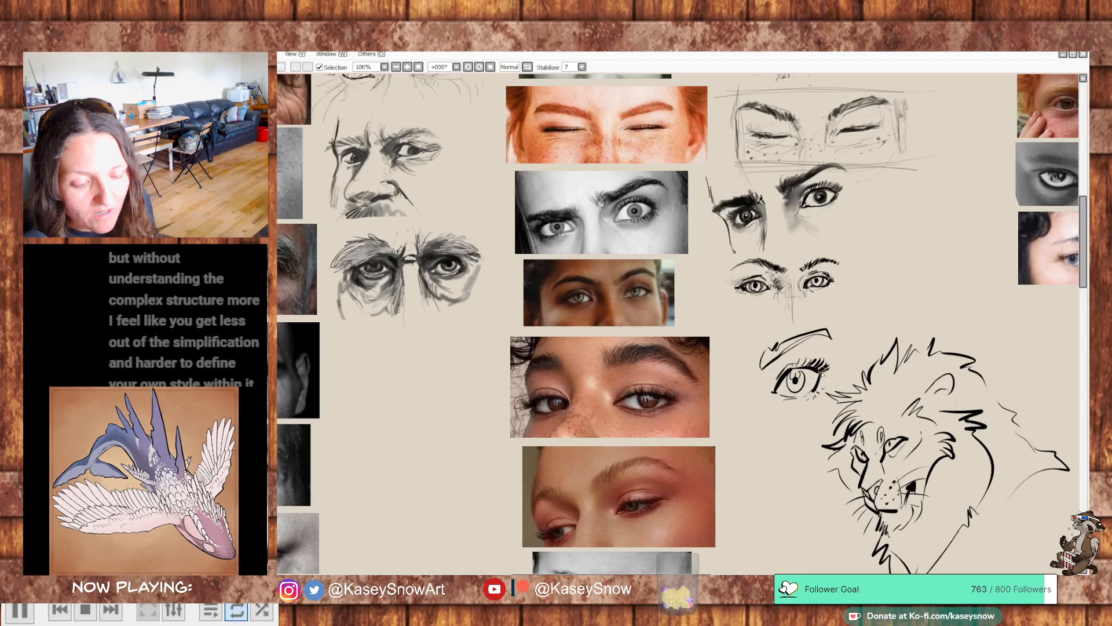
- Add more quick demonstration strokes around and beside the stylized eye
{"action": "left_click_drag", "start_coordinate": [838, 387], "coordinate": [812, 350]}
{"action": "left_click_drag", "start_coordinate": [731, 422], "coordinate": [789, 395]}
{"action": "mouse_move", "coordinate": [737, 416]}
{"action": "left_mouse_down"}
{"action": "mouse_move", "coordinate": [744, 389]}
{"action": "mouse_move", "coordinate": [768, 398]}
{"action": "mouse_move", "coordinate": [778, 386]}
{"action": "mouse_move", "coordinate": [777, 402]}
{"action": "mouse_move", "coordinate": [729, 429]}
{"action": "mouse_move", "coordinate": [749, 409]}
{"action": "mouse_move", "coordinate": [718, 372]}
{"action": "mouse_move", "coordinate": [758, 359]}
{"action": "left_mouse_up"}
{"action": "left_click_drag", "start_coordinate": [713, 400], "coordinate": [744, 359]}
- Undo the last stroke, and erase the stylized eye and the lion sketch from the canvas
{"action": "key", "text": "ctrl+z"}
{"action": "key", "text": "e"}
{"action": "mouse_move", "coordinate": [815, 311]}
{"action": "left_mouse_down"}
{"action": "mouse_move", "coordinate": [787, 305]}
{"action": "mouse_move", "coordinate": [727, 383]}
{"action": "mouse_move", "coordinate": [850, 294]}
{"action": "mouse_move", "coordinate": [802, 460]}
{"action": "mouse_move", "coordinate": [921, 321]}
{"action": "mouse_move", "coordinate": [899, 333]}
{"action": "mouse_move", "coordinate": [950, 434]}
{"action": "mouse_move", "coordinate": [982, 398]}
{"action": "mouse_move", "coordinate": [1036, 438]}
{"action": "mouse_move", "coordinate": [970, 446]}
{"action": "mouse_move", "coordinate": [962, 474]}
{"action": "mouse_move", "coordinate": [896, 456]}
{"action": "mouse_move", "coordinate": [861, 459]}
{"action": "mouse_move", "coordinate": [816, 565]}
{"action": "left_mouse_up"}
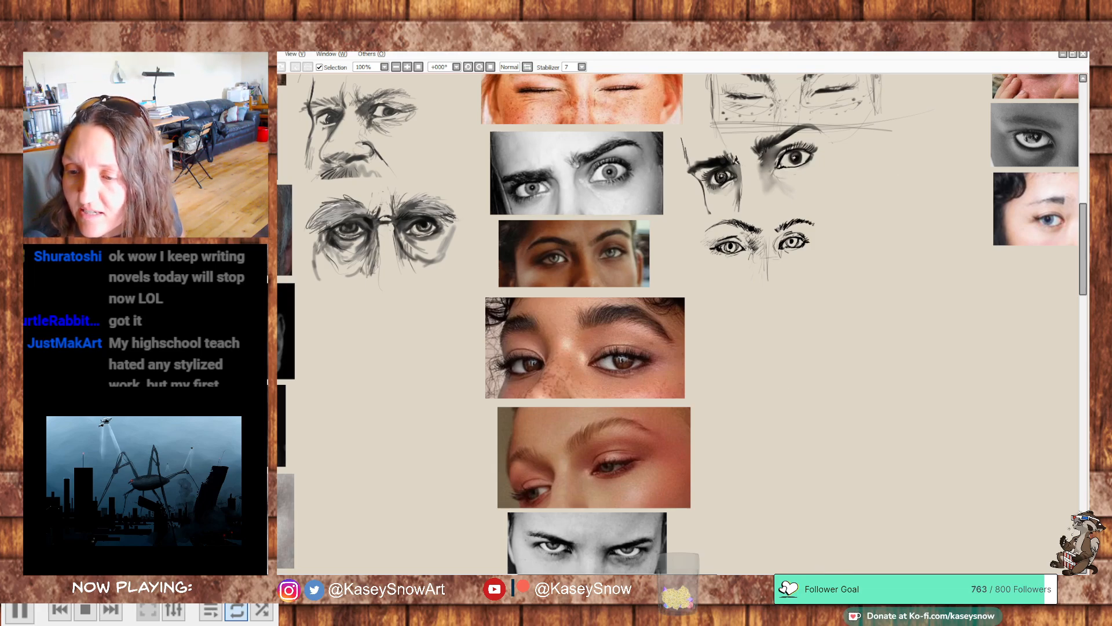
- Switch to Discord's warmup-art channel and view the newest post's face photo with its eye-and-nose sketch enlarged
{"action": "left_click_drag", "start_coordinate": [283, 151], "coordinate": [596, 80]}
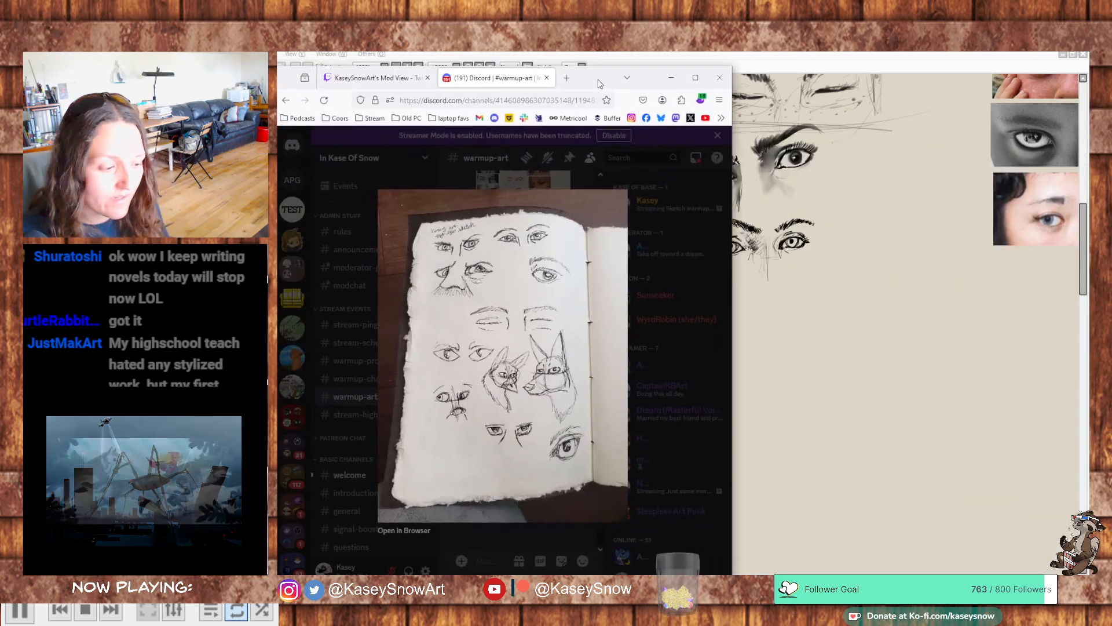
{"action": "left_click", "coordinate": [563, 173]}
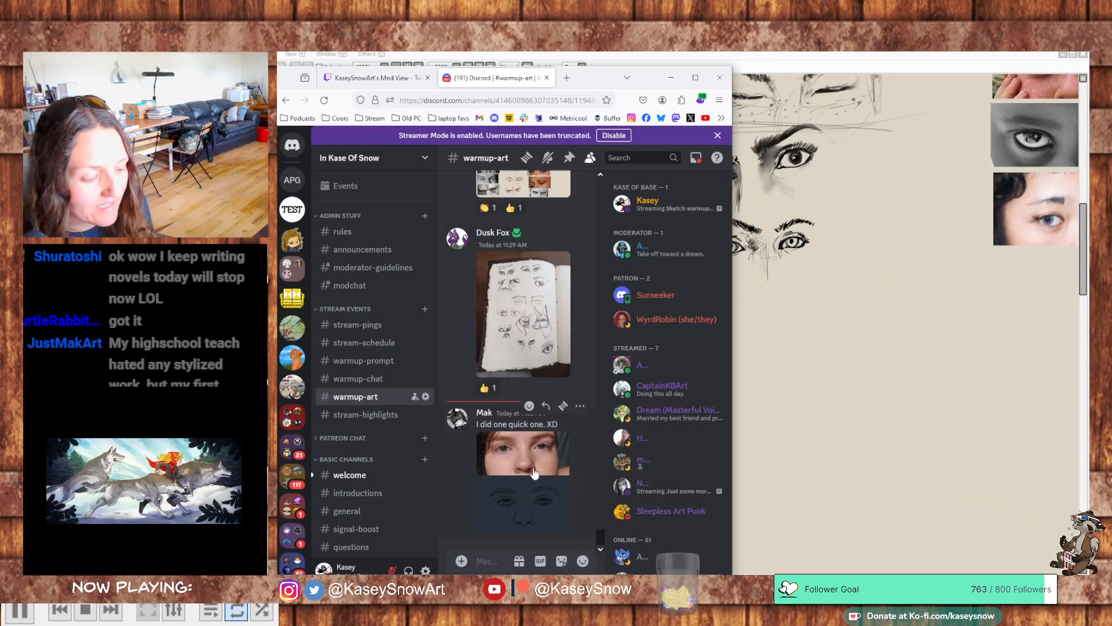
{"action": "left_click", "coordinate": [534, 472]}
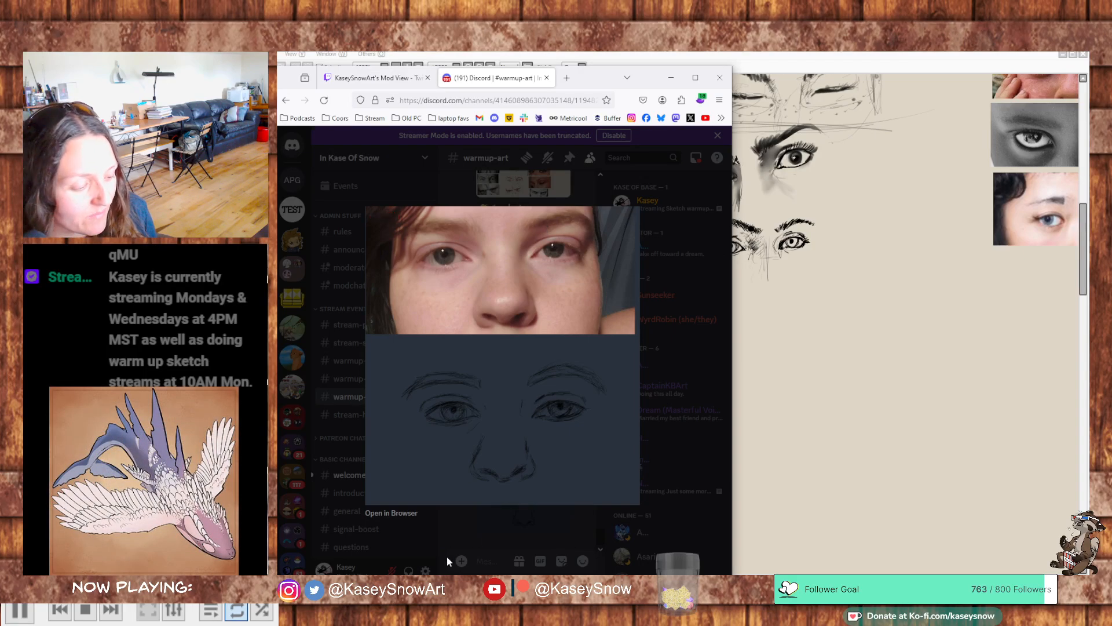
{"action": "left_click", "coordinate": [479, 519]}
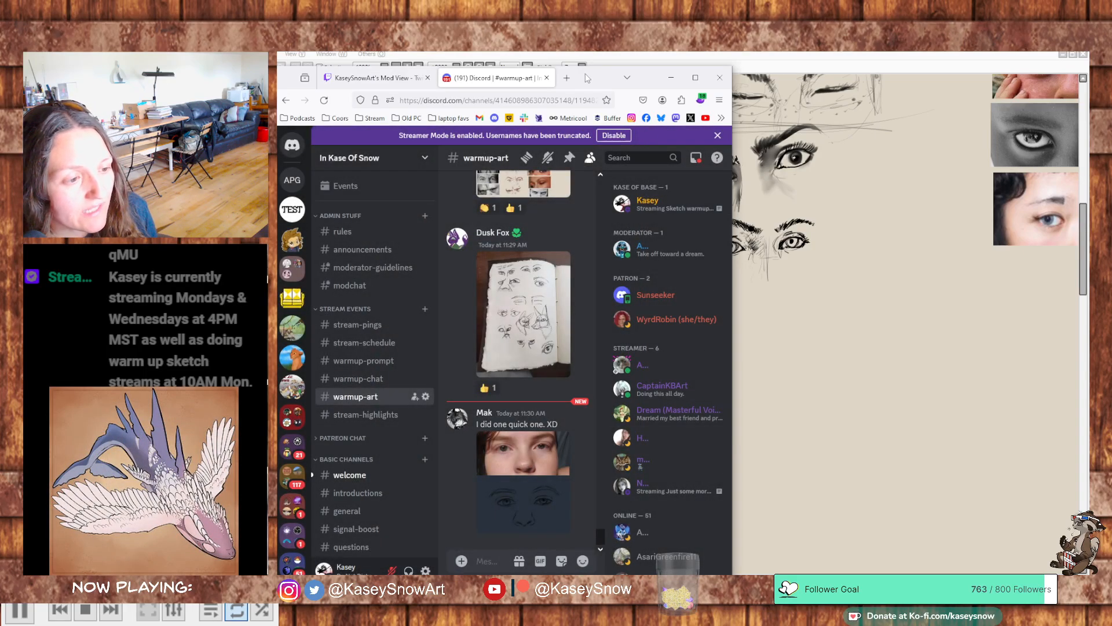
- Give the sketchbook photo a thumbs-up reaction and the newest photo-and-sketch post the custom animal emoji
{"action": "left_click_drag", "start_coordinate": [587, 79], "coordinate": [642, 80]}
{"action": "left_click", "coordinate": [543, 386]}
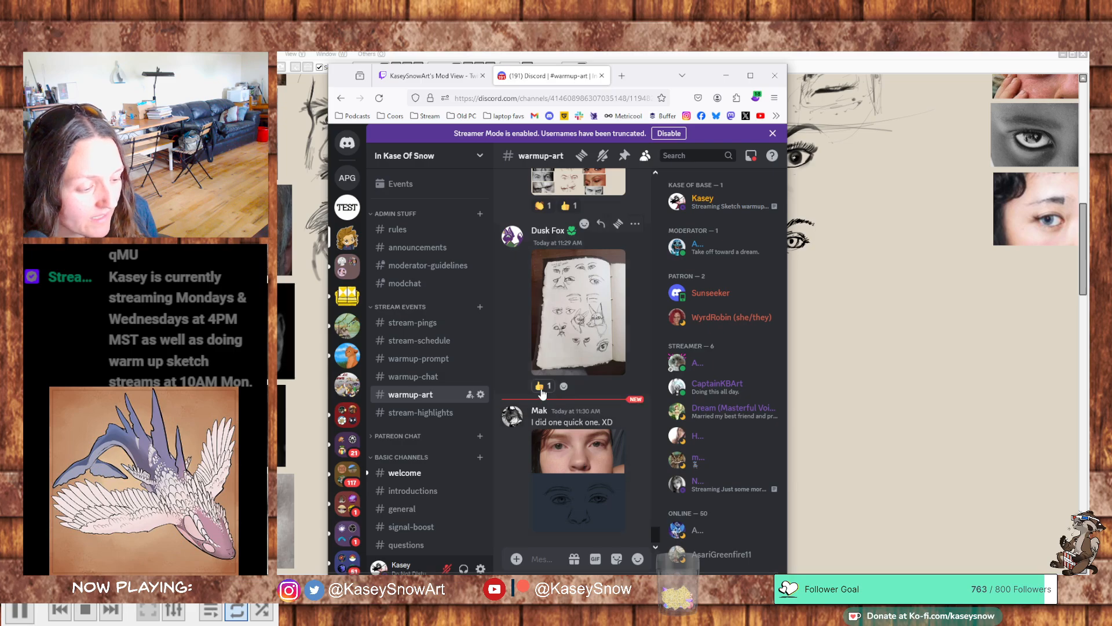
{"action": "left_click", "coordinate": [584, 403]}
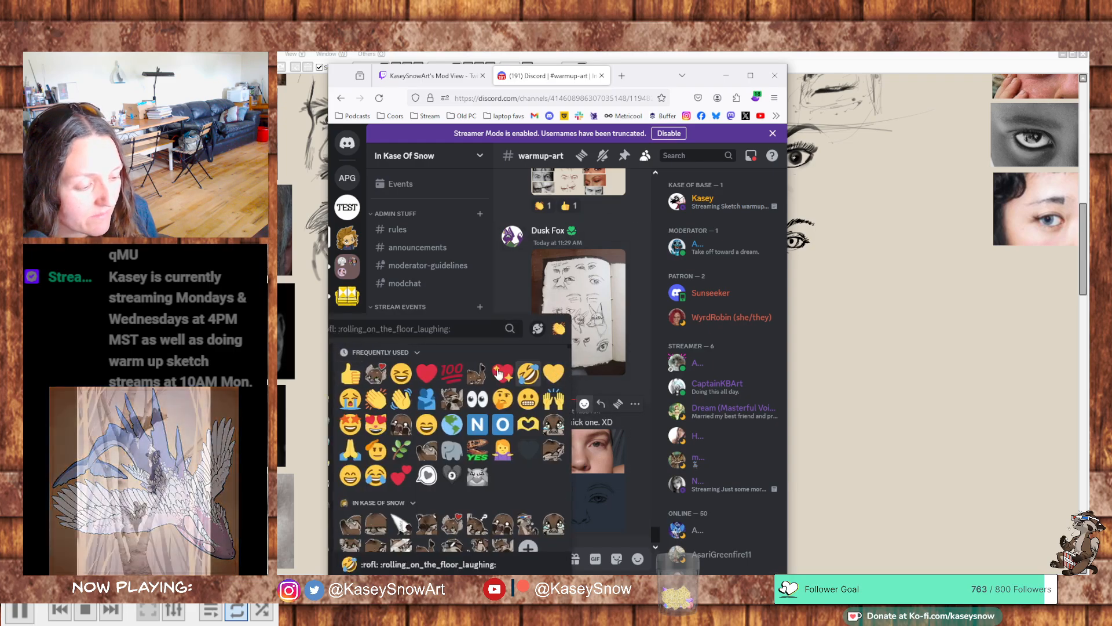
{"action": "left_click", "coordinate": [451, 377]}
- Add clapping and thumbs-up reactions to the eye-studies sheet post, and the custom animal emoji to both it and the sketchbook photo
{"action": "left_click", "coordinate": [543, 189]}
{"action": "left_click", "coordinate": [569, 189]}
{"action": "left_click", "coordinate": [563, 369]}
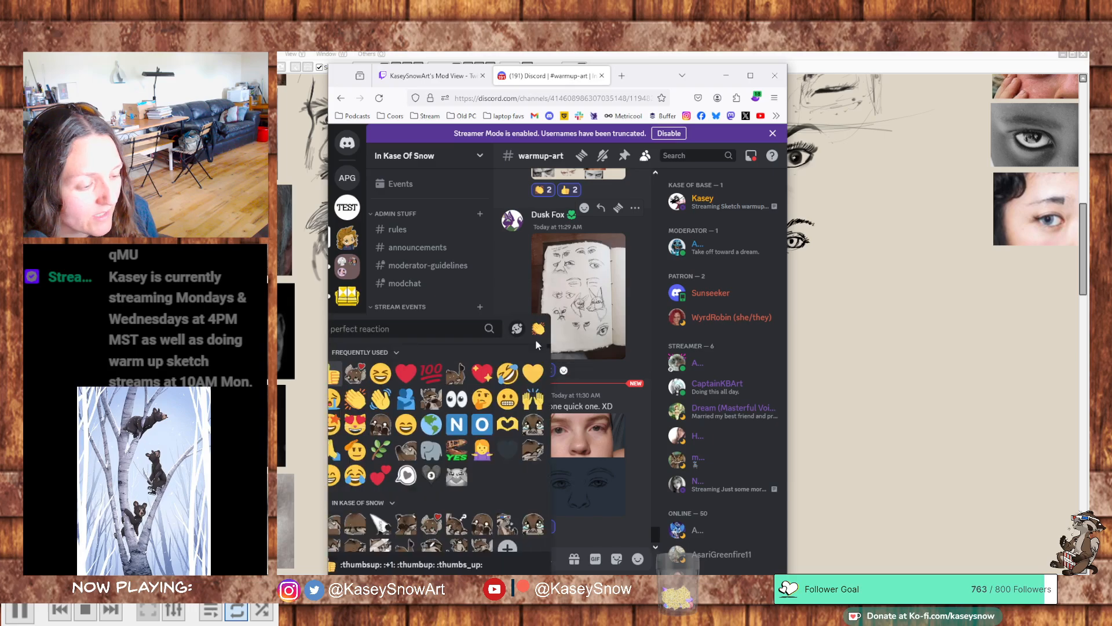
{"action": "left_click", "coordinate": [460, 368]}
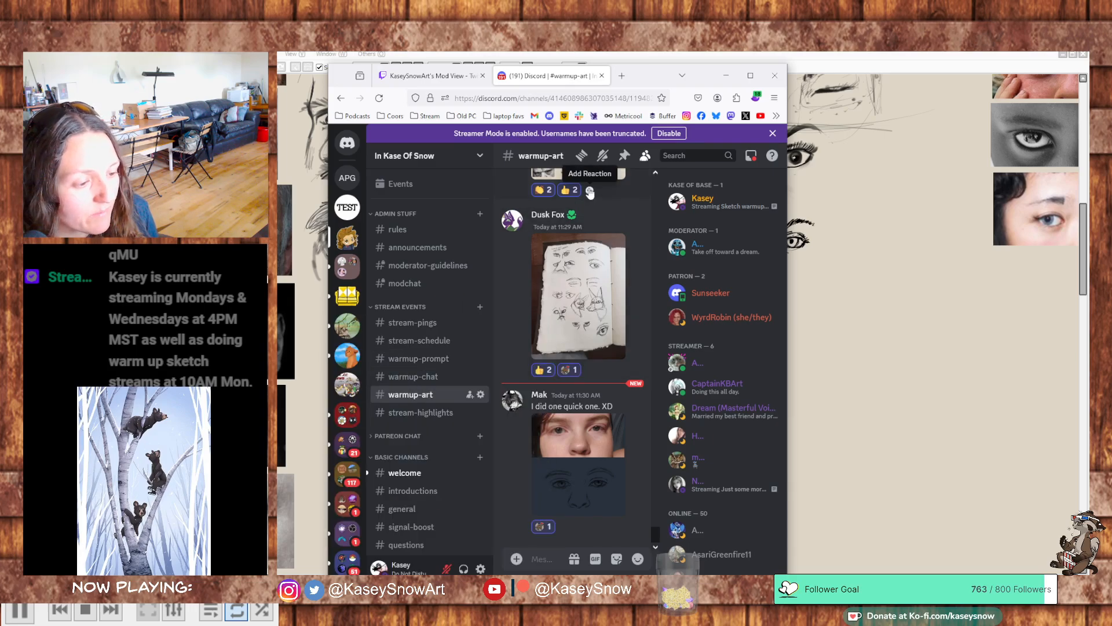
{"action": "left_click", "coordinate": [590, 190]}
{"action": "left_click", "coordinate": [380, 247]}
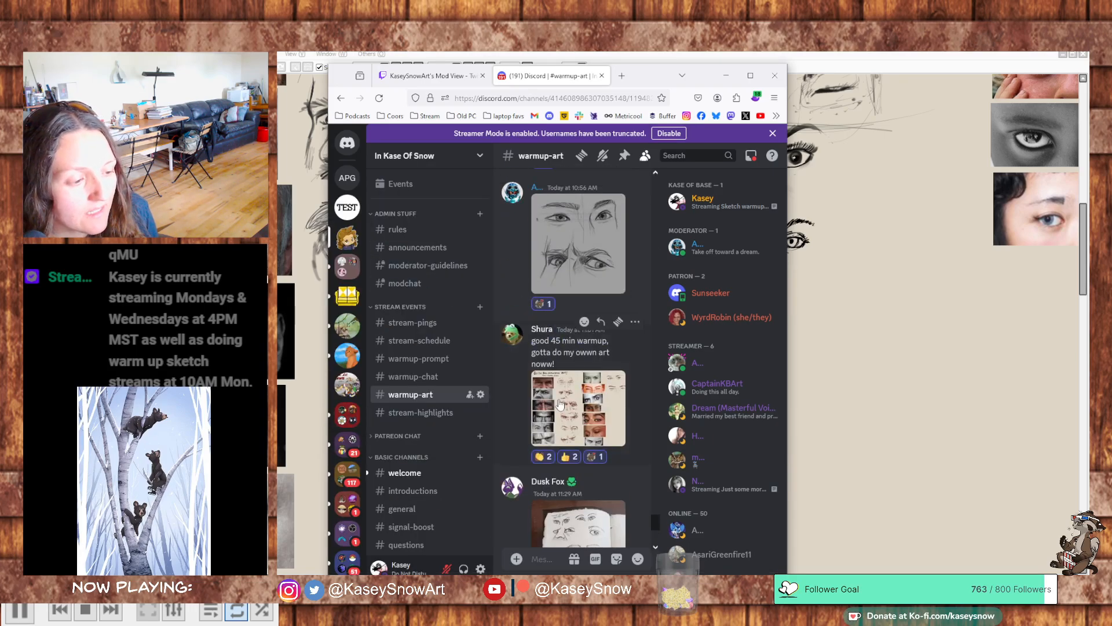
- Move the browser off the PaintTool SAI canvas and bring the top of the eye-study sheet into view
{"action": "left_click_drag", "start_coordinate": [647, 76], "coordinate": [1107, 173]}
{"action": "left_click", "coordinate": [723, 68]}
{"action": "left_click_drag", "start_coordinate": [710, 151], "coordinate": [865, 338]}
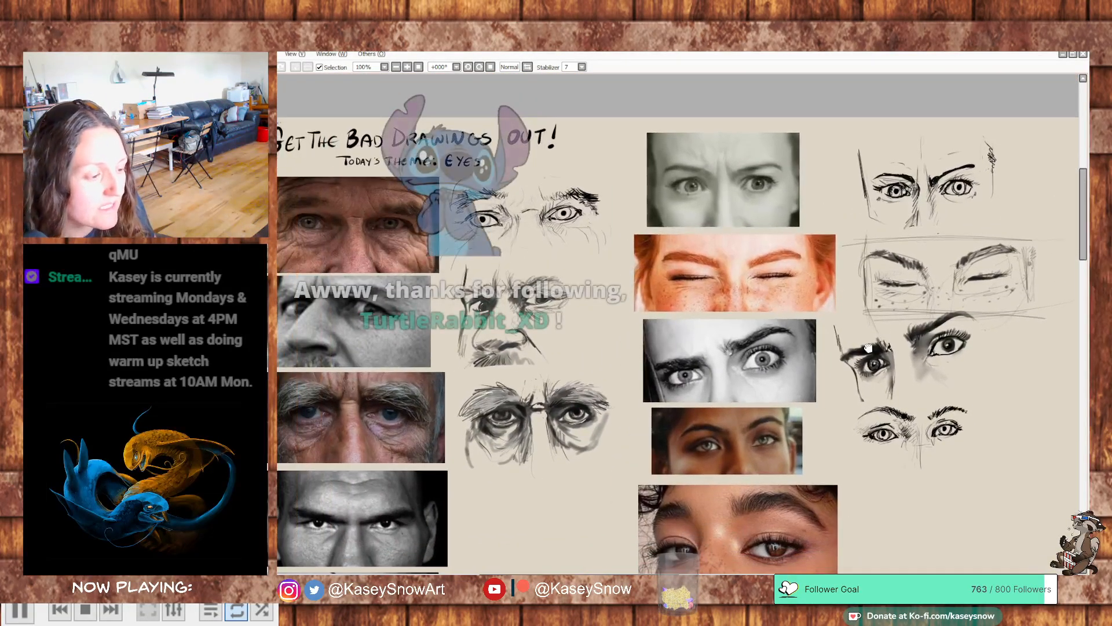